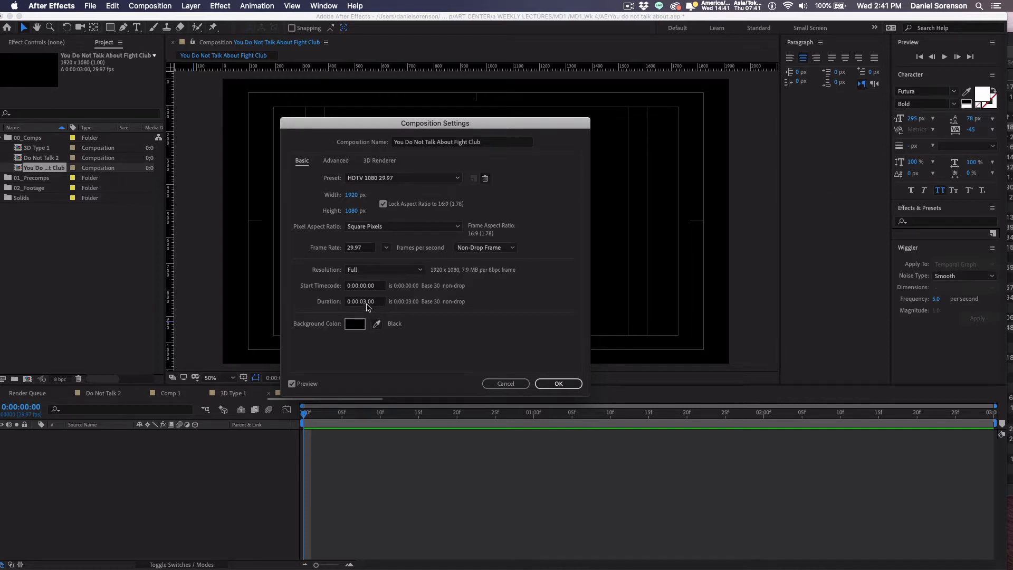
# Step: Set the duration of the You Do Not Talk About Fight Club composition to 0:00:05:00
pyautogui.click(366, 303)
pyautogui.write('5')
pyautogui.click(418, 157)
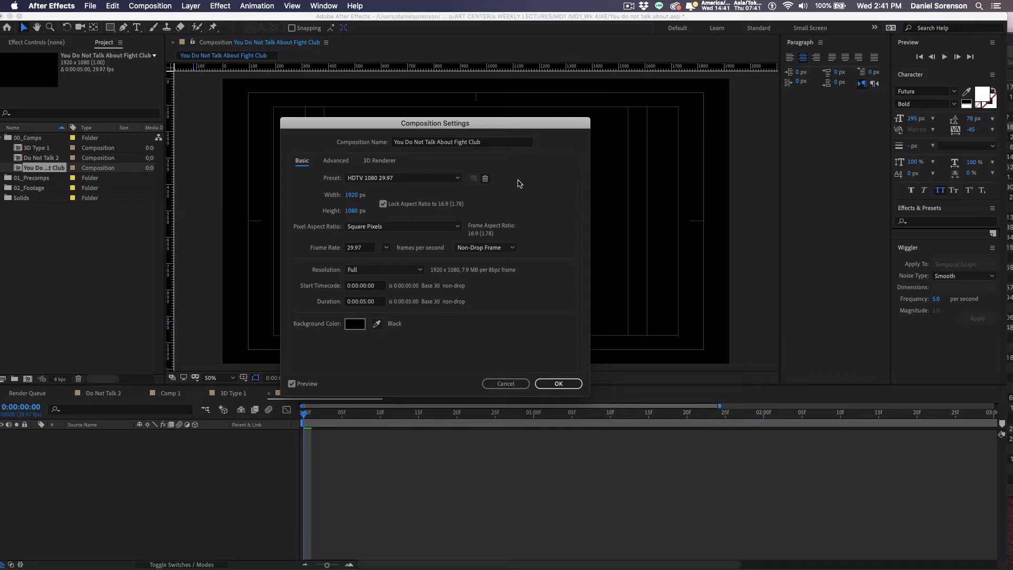
pyautogui.click(558, 384)
# Step: Start a new text layer in the left half of the composition frame
pyautogui.press('super+t')
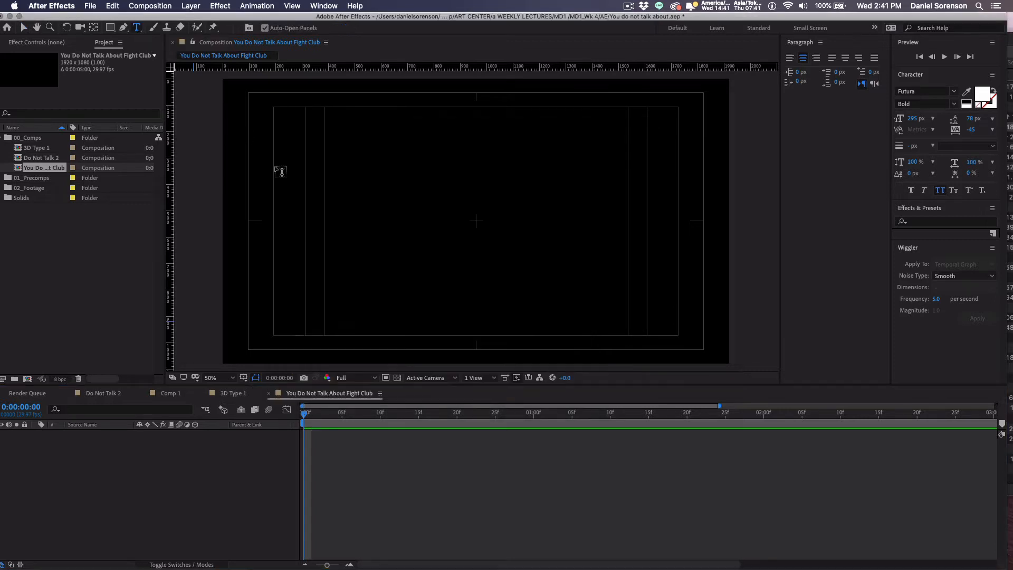
pyautogui.click(350, 214)
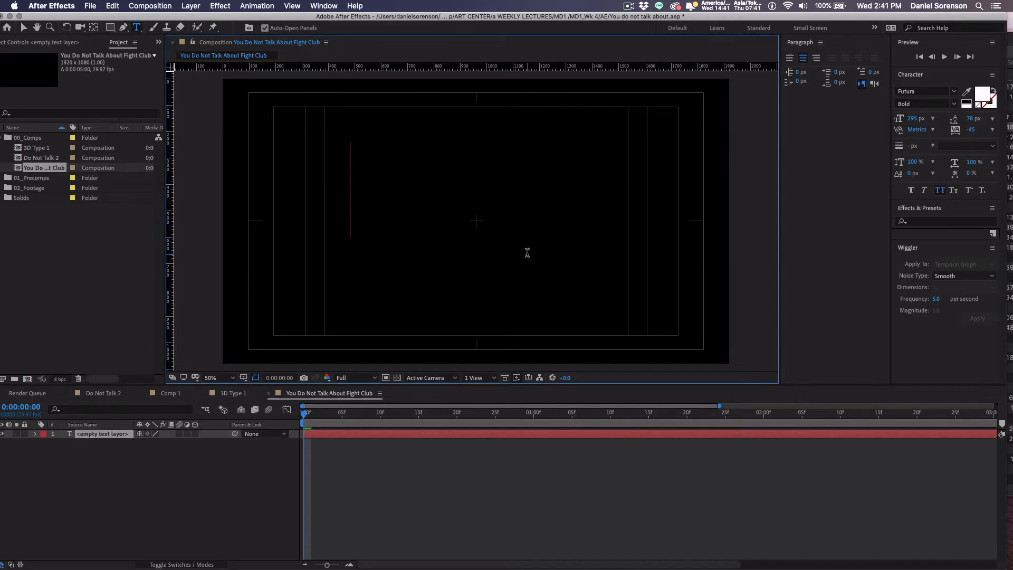
# Step: Open the Do Not Talk 2 composition and preview its text animation from the start twice
pyautogui.doubleClick(19, 158)
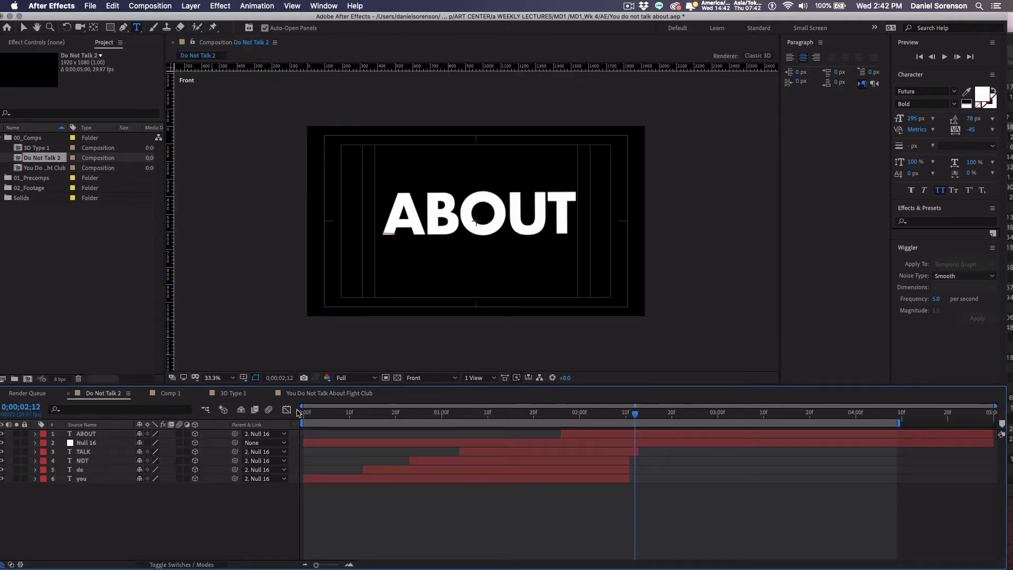
pyautogui.click(305, 414)
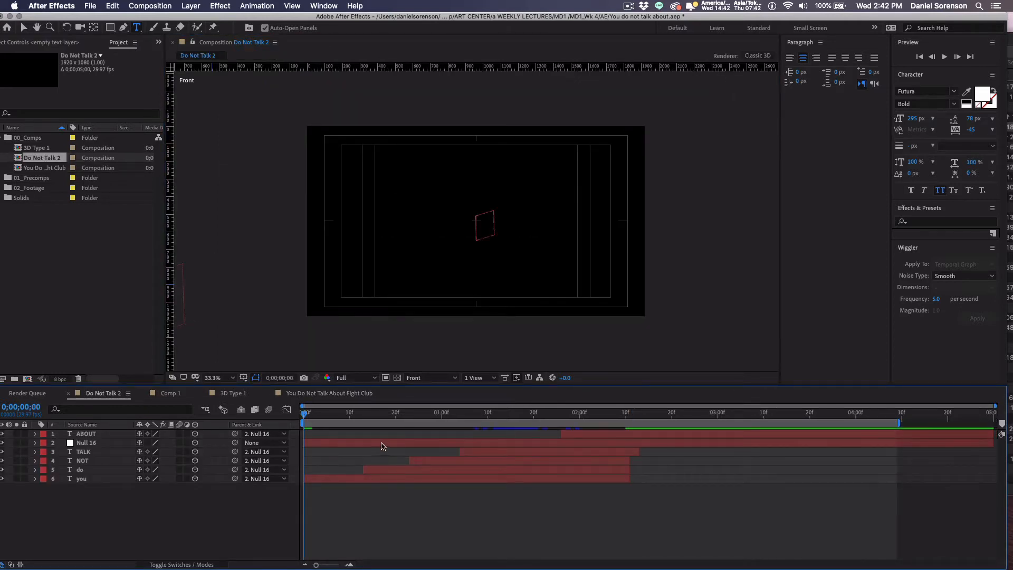
pyautogui.press('space')
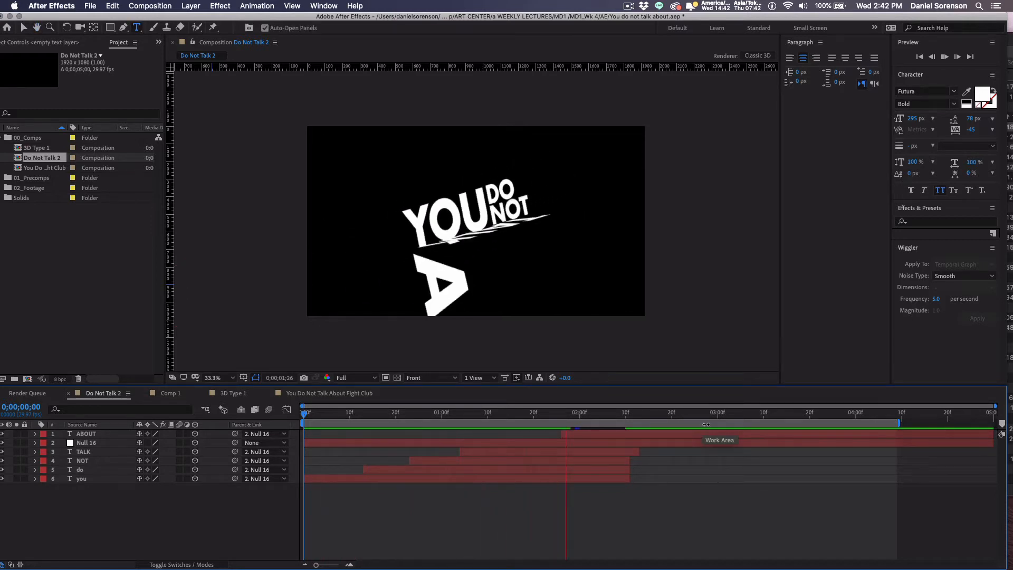
pyautogui.press('space')
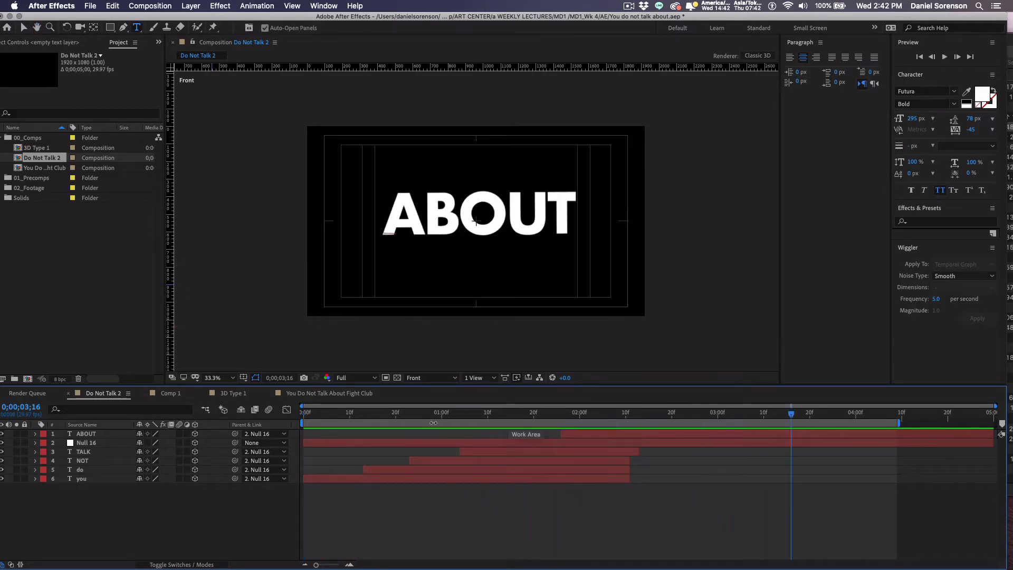
pyautogui.click(297, 418)
pyautogui.press('space')
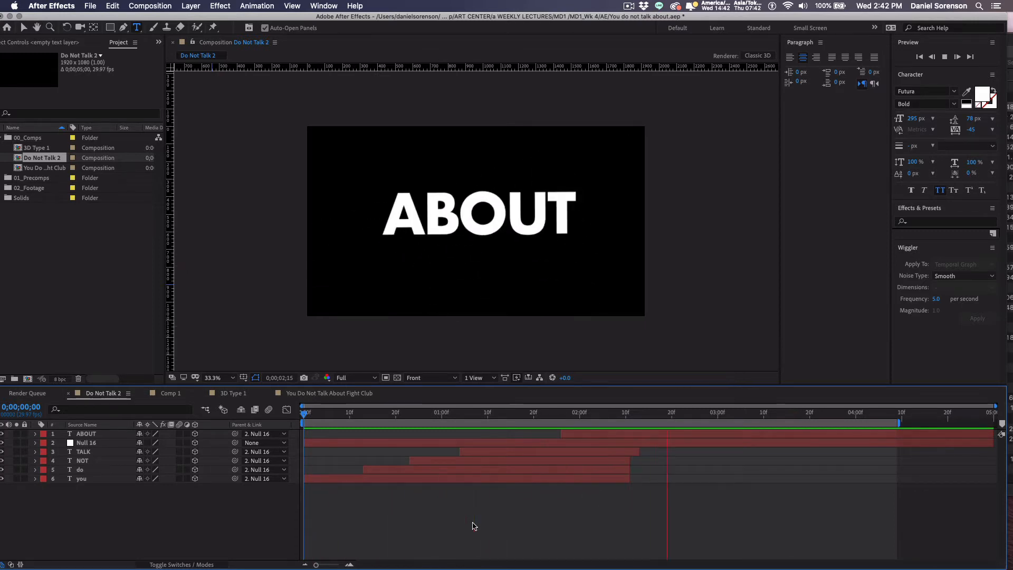
pyautogui.press('space')
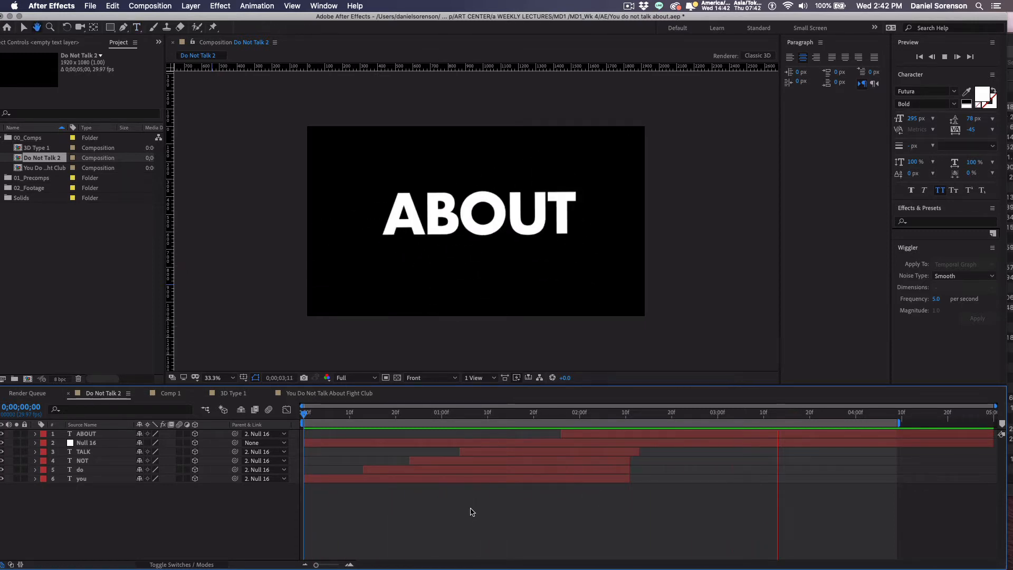
pyautogui.moveTo(311, 414); pyautogui.dragTo(285, 451)
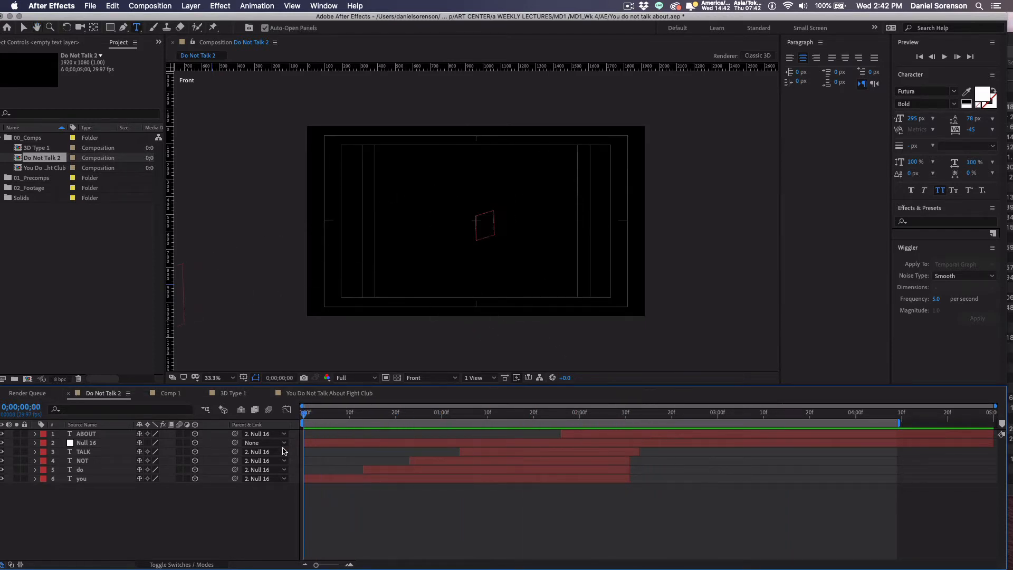
# Step: In the You Do Not Talk About Fight Club composition, remove the empty text layer and create a text layer reading "YOU"
pyautogui.doubleClick(18, 168)
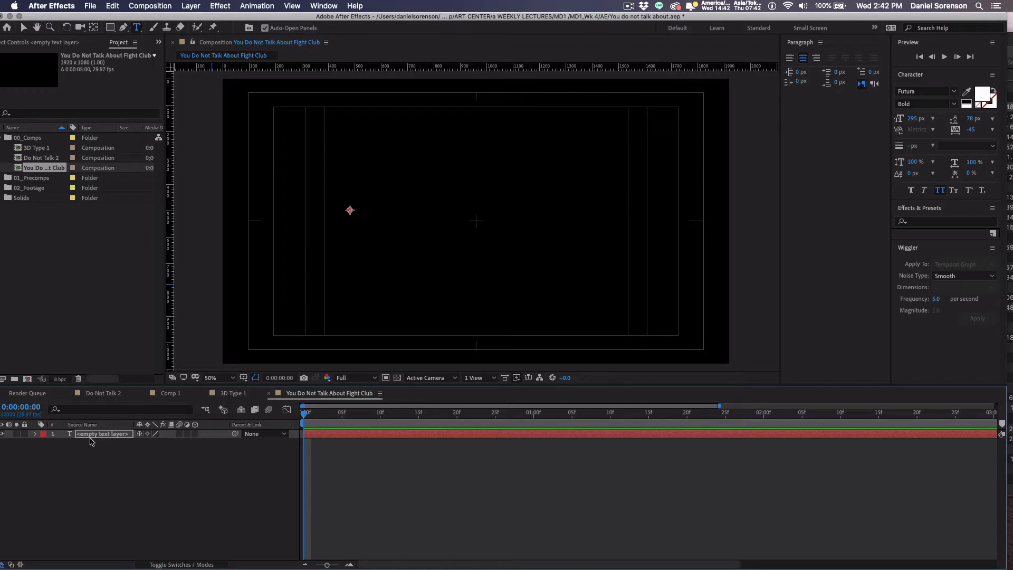
pyautogui.click(113, 443)
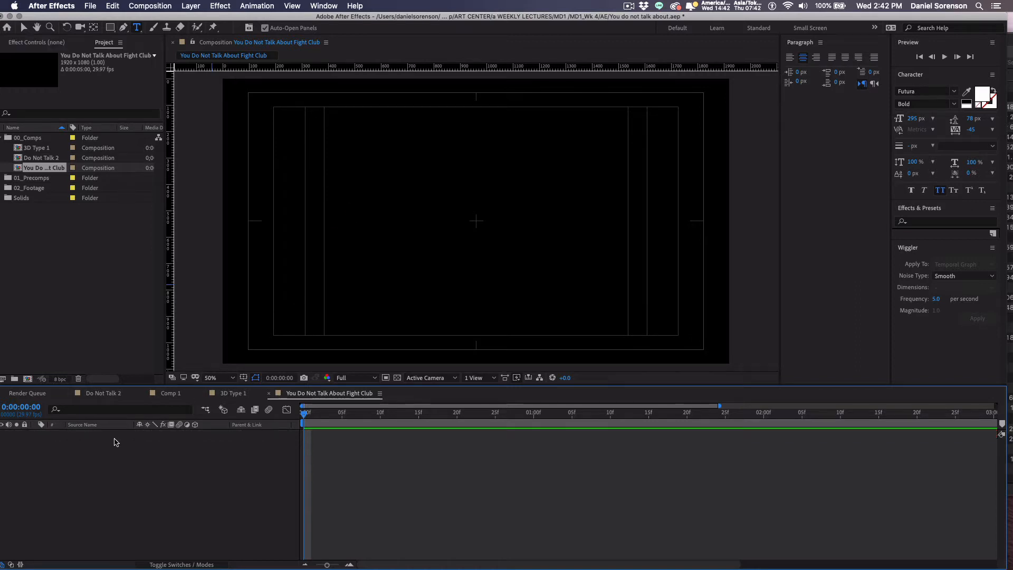
pyautogui.click(348, 203)
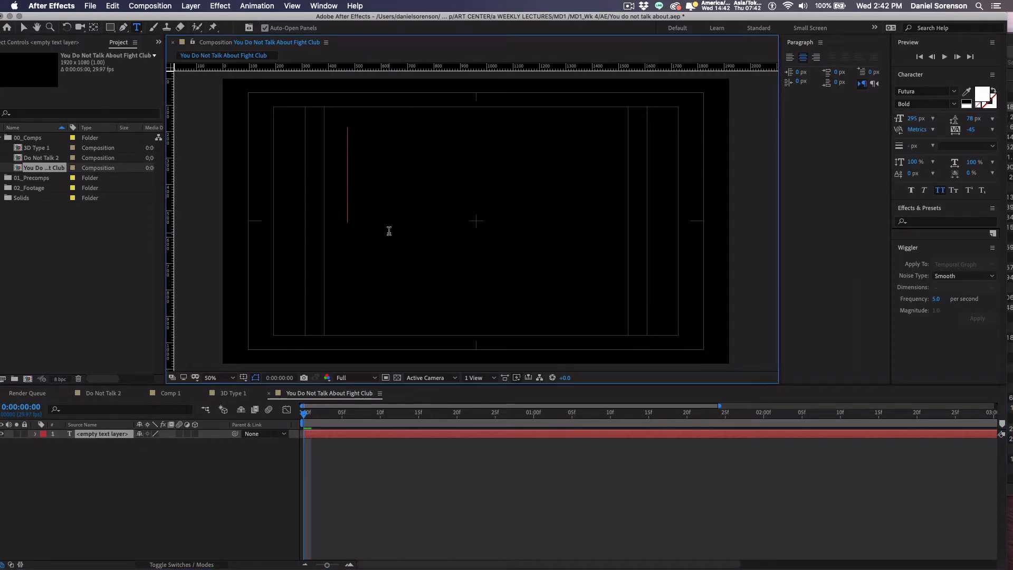
pyautogui.write('YOU')
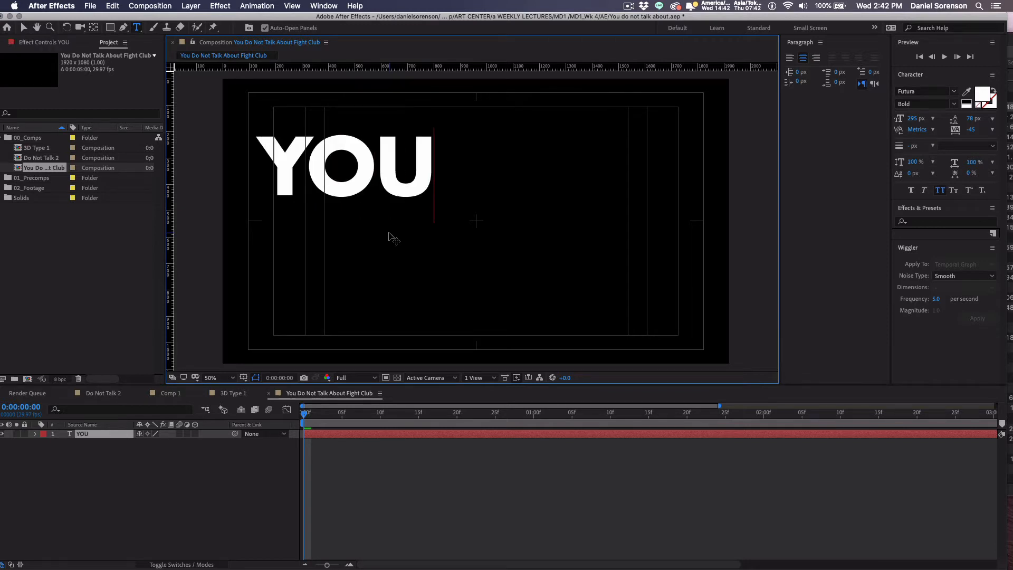
# Step: Move the YOU text to the vertical middle of the frame, slightly left of centre, and deselect it
pyautogui.click(23, 27)
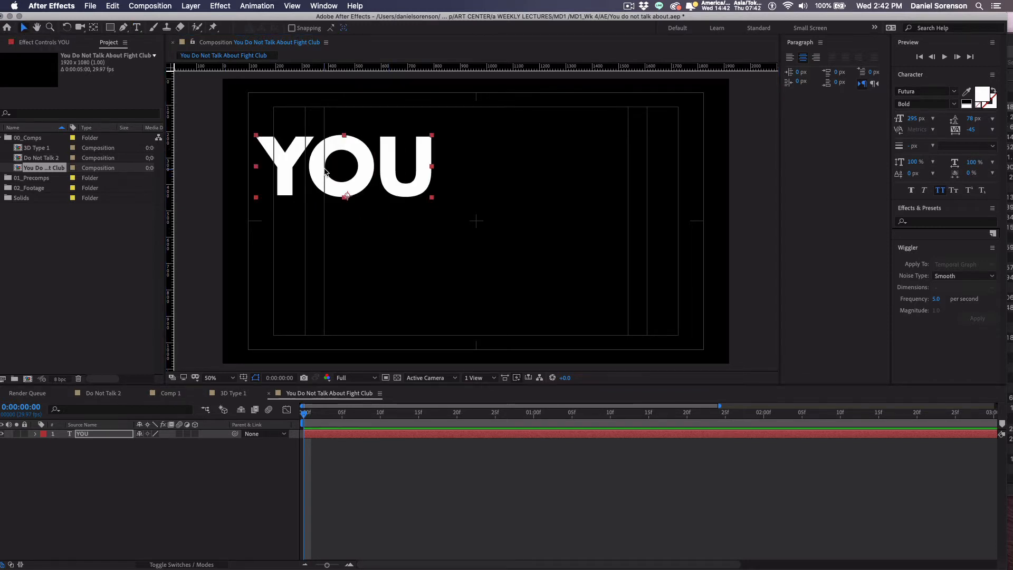
pyautogui.moveTo(360, 187); pyautogui.dragTo(429, 233)
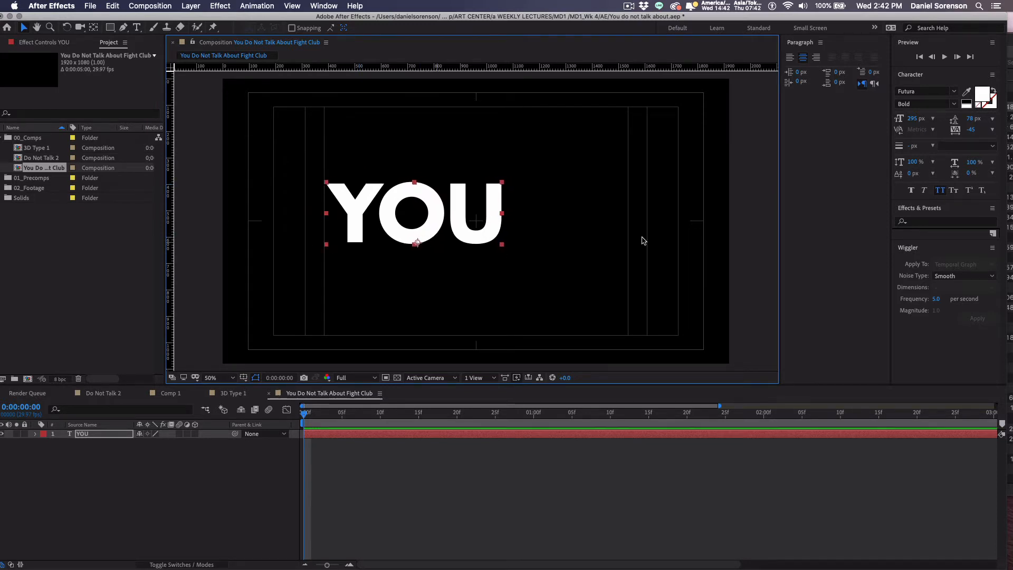
pyautogui.press('.')
pyautogui.click(257, 478)
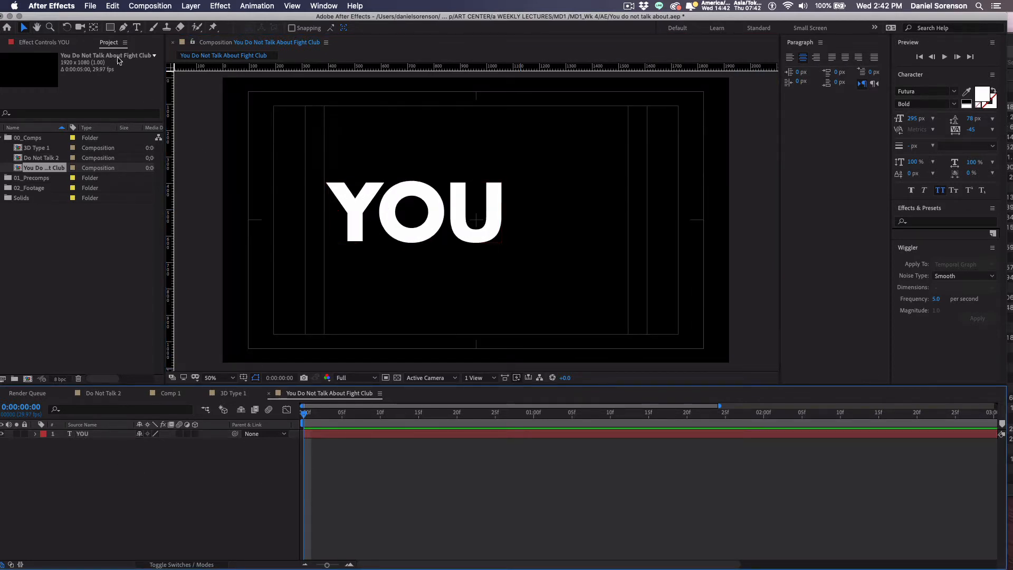
# Step: Add a second text layer reading "do" and place it immediately right of YOU on the same baseline
pyautogui.click(137, 27)
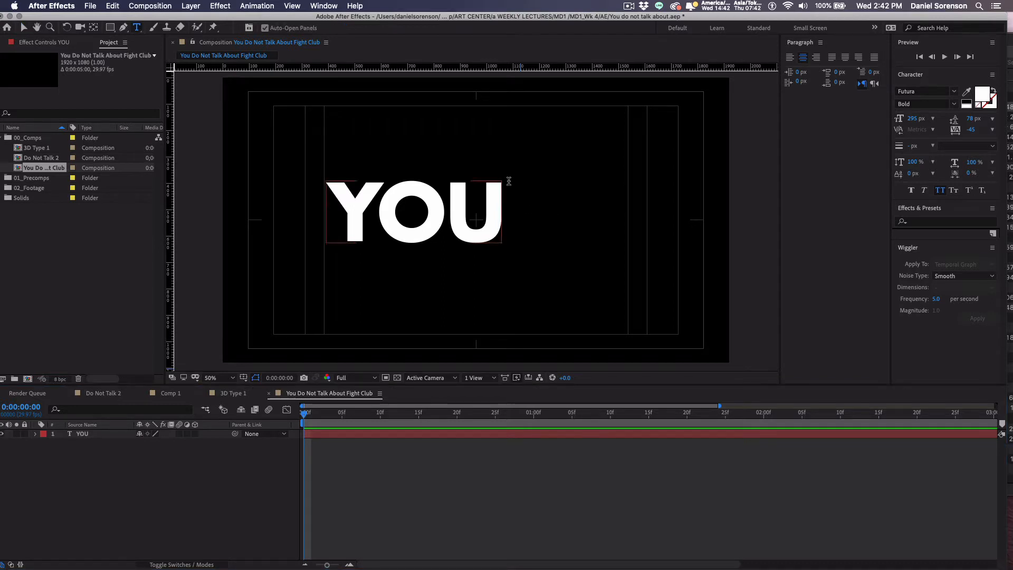
pyautogui.click(516, 191)
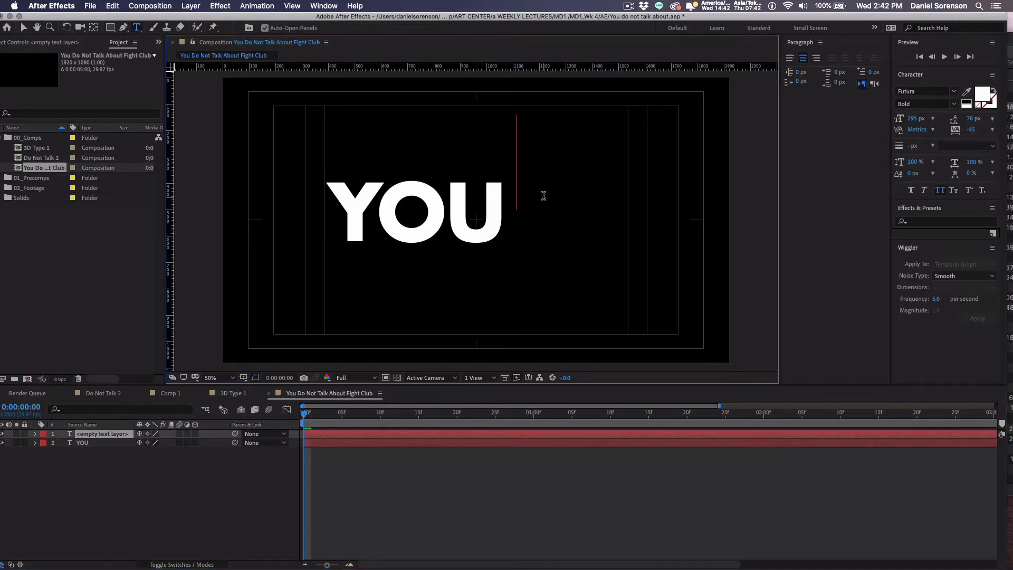
pyautogui.write('do')
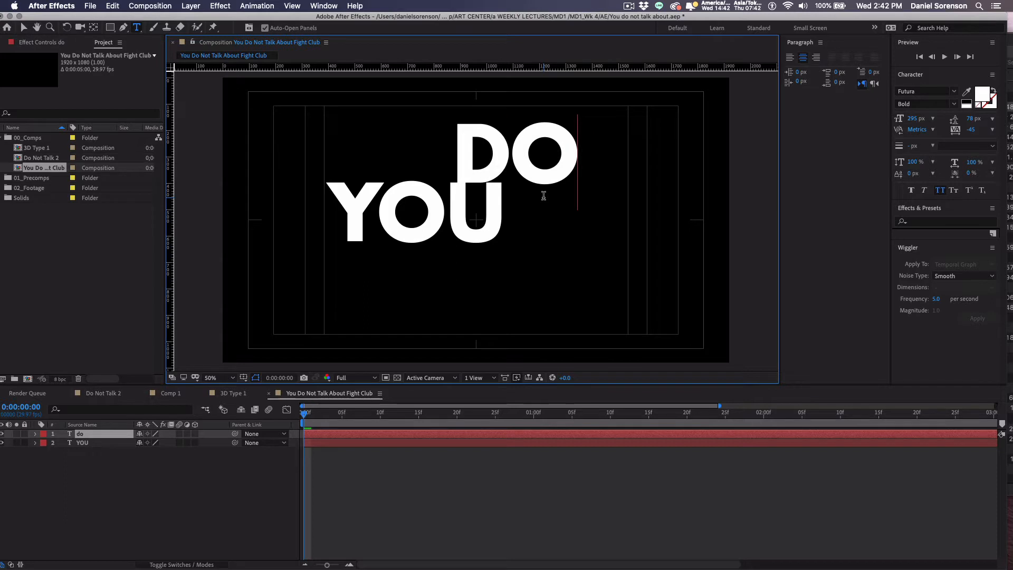
pyautogui.click(23, 27)
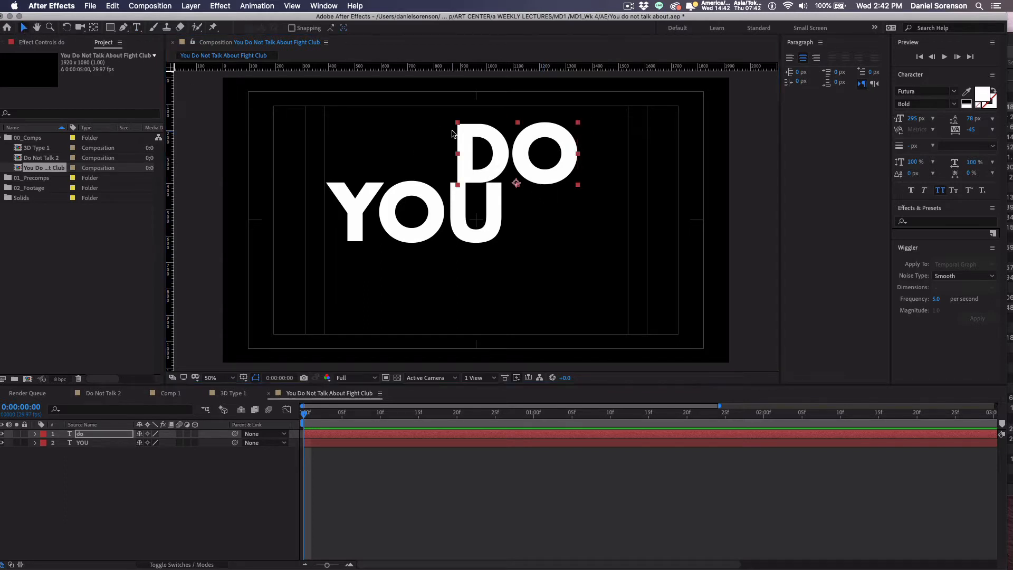
pyautogui.moveTo(535, 182); pyautogui.dragTo(585, 242)
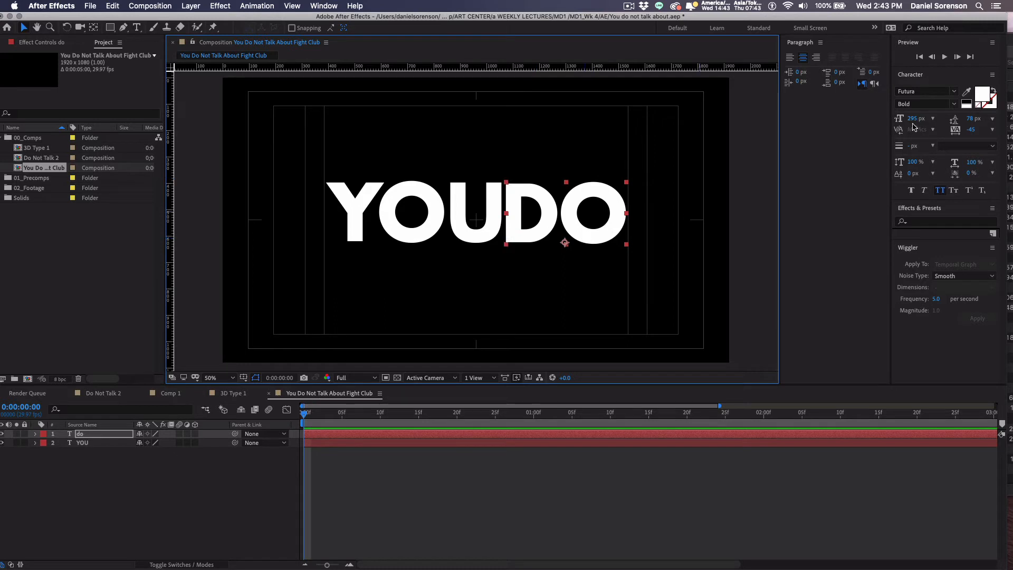
# Step: Set the DO text's font size to 142 px and place it against the upper right edge of YOU
pyautogui.moveTo(916, 121); pyautogui.dragTo(838, 124)
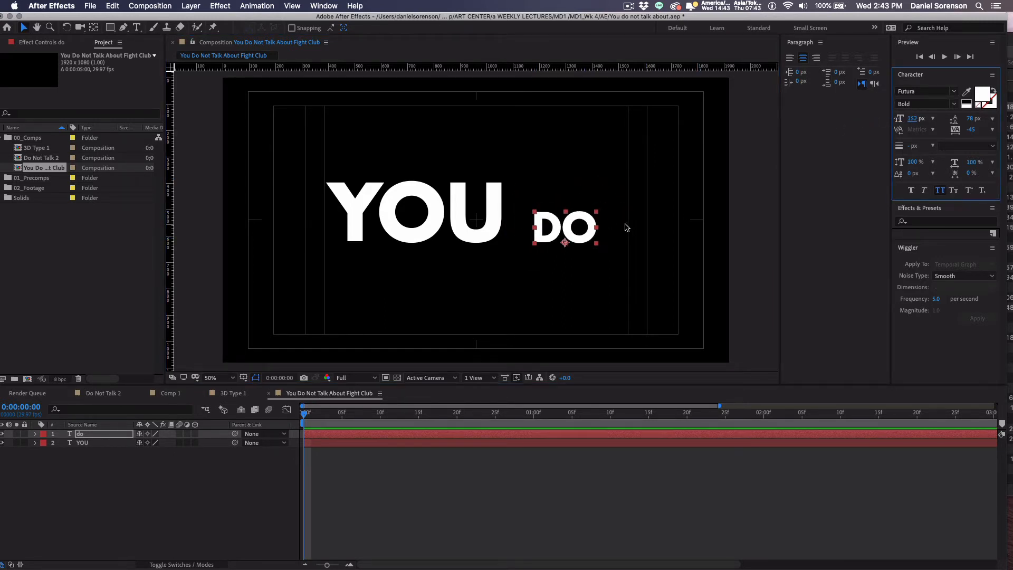
pyautogui.moveTo(569, 240); pyautogui.dragTo(546, 210)
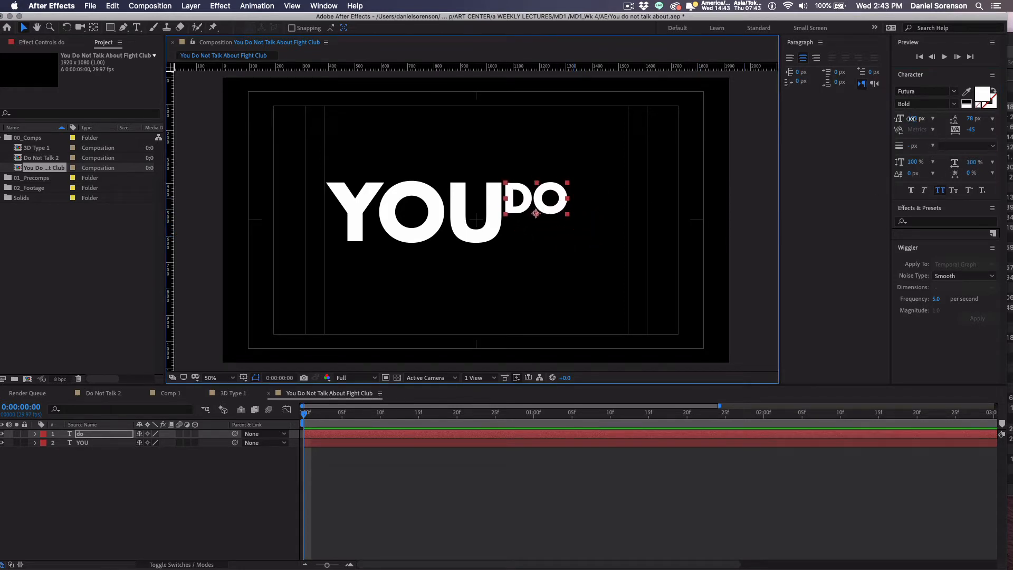
pyautogui.moveTo(912, 118); pyautogui.dragTo(907, 119)
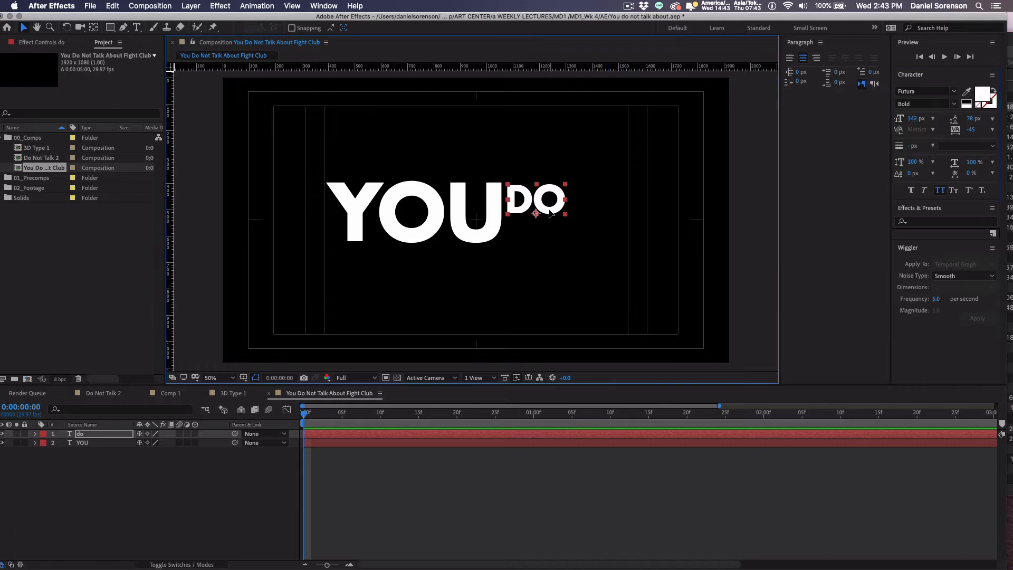
pyautogui.moveTo(550, 212); pyautogui.dragTo(546, 211)
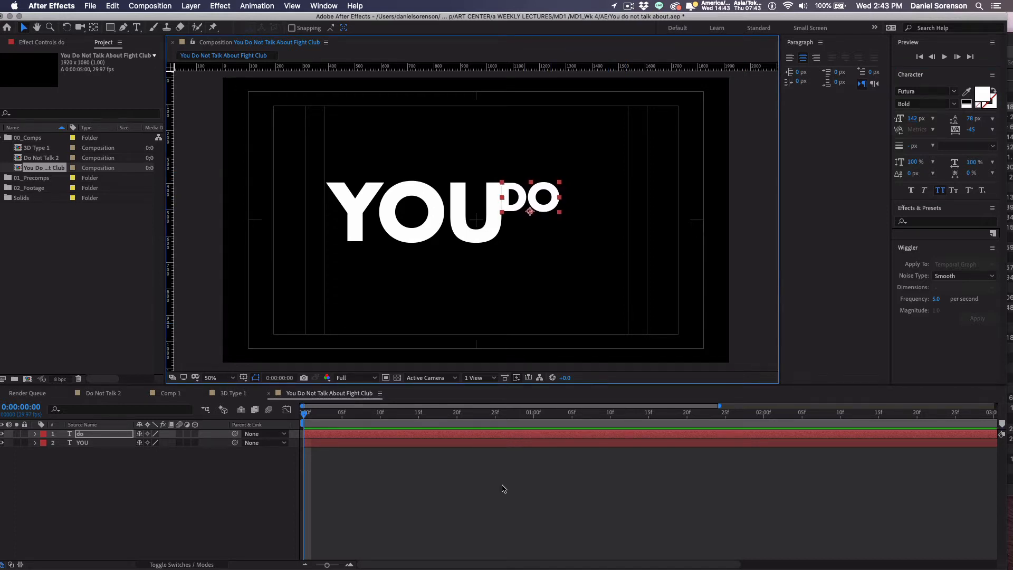
pyautogui.click(500, 485)
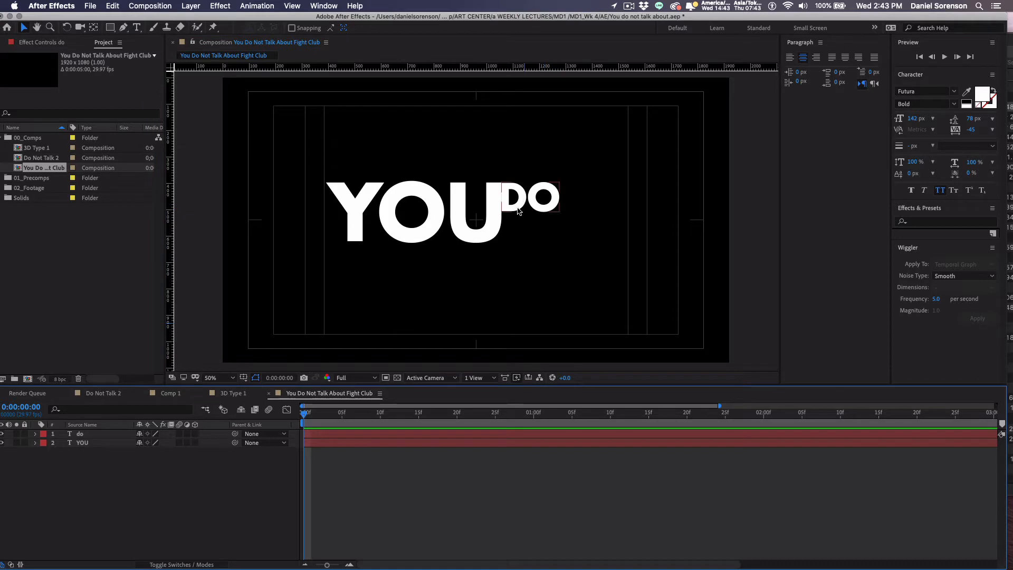
# Step: Nudge the DO text slightly left so that it sits tight against the U, and deselect it
pyautogui.scroll(2, 519, 210)
pyautogui.click(546, 195)
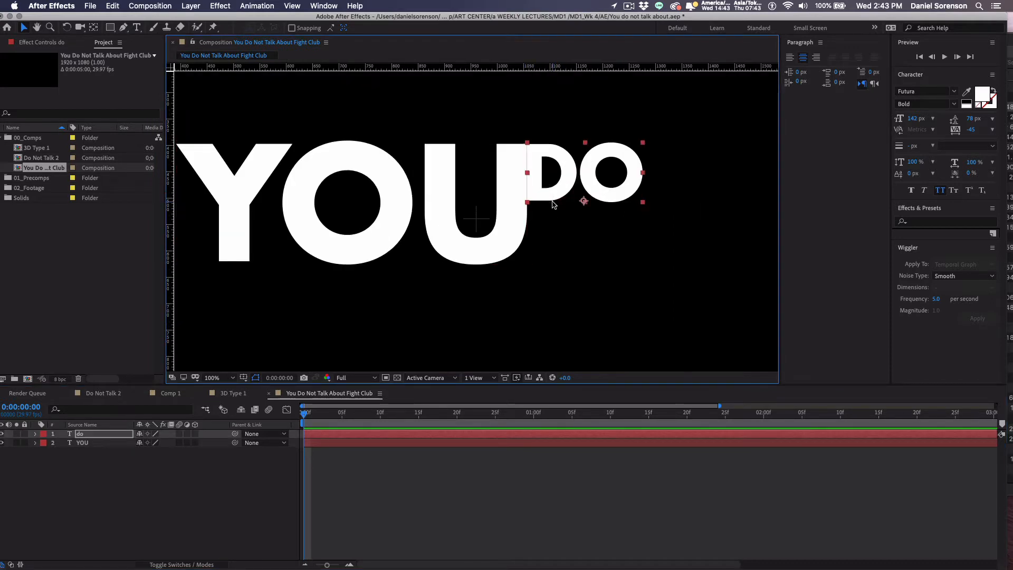
pyautogui.press('Left')
pyautogui.click(829, 237)
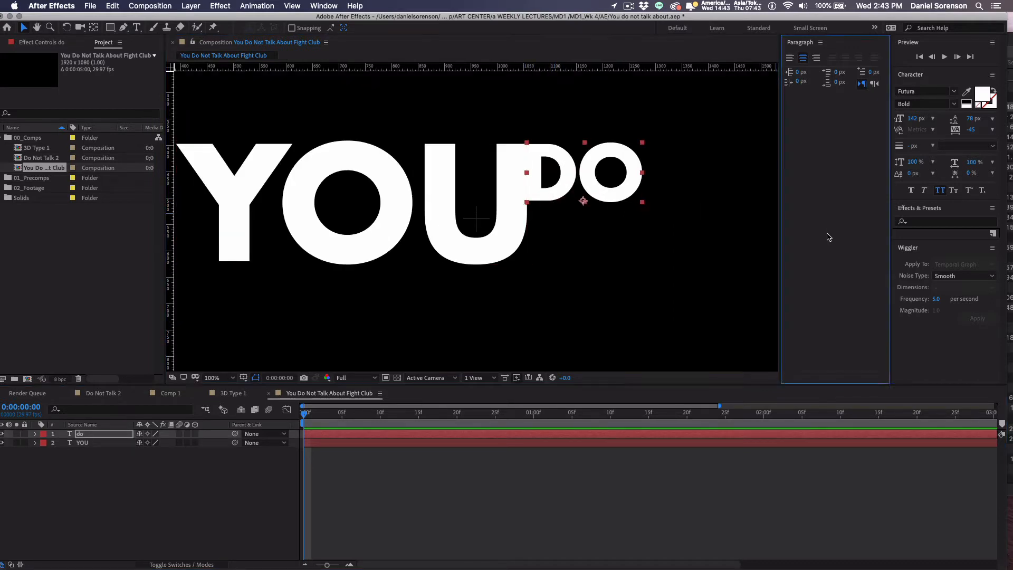
pyautogui.click(668, 463)
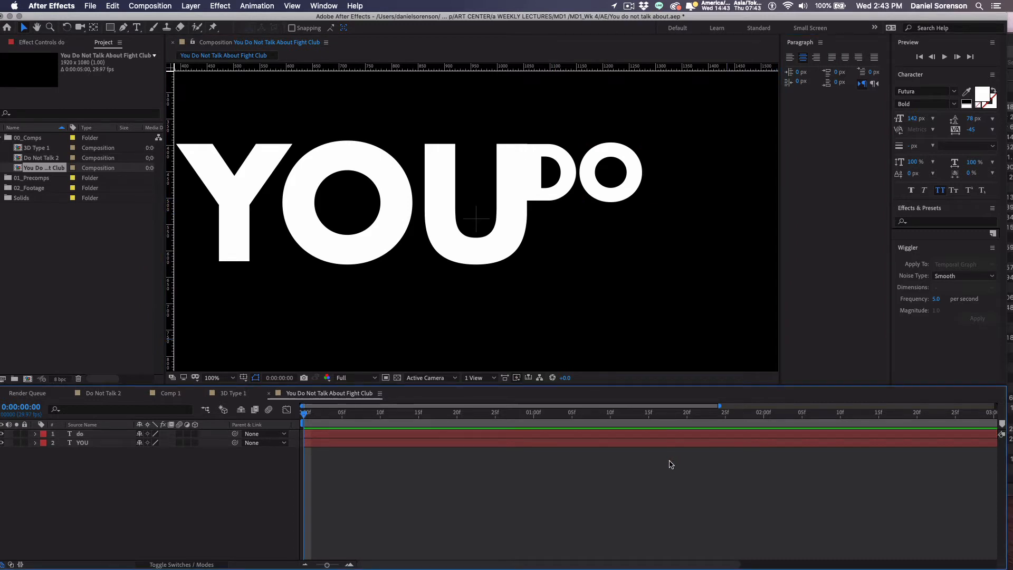
# Step: Duplicate the DO text layer and place the copy directly below the original
pyautogui.click(73, 435)
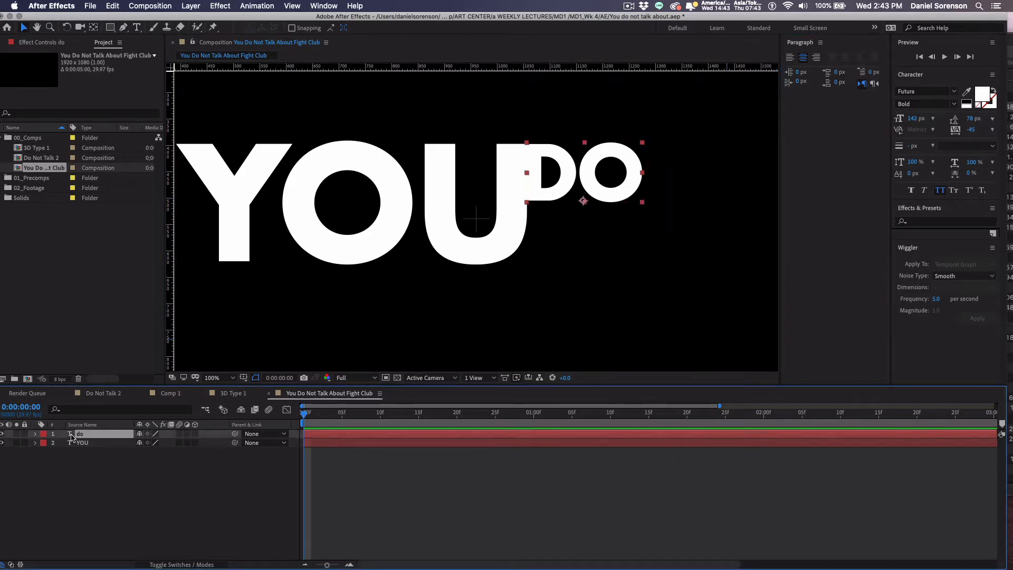
pyautogui.press('super+d')
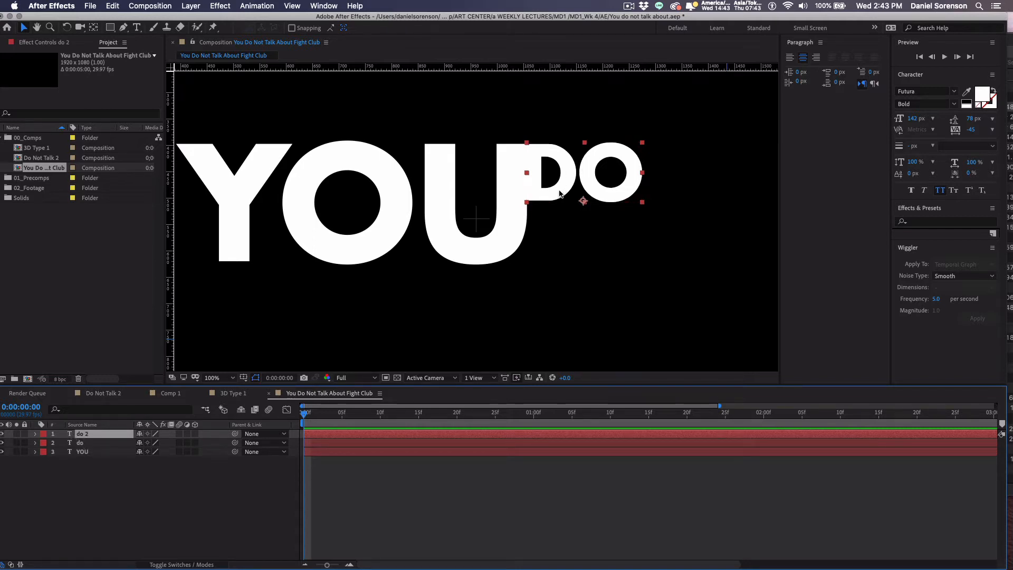
pyautogui.moveTo(560, 195); pyautogui.dragTo(541, 252)
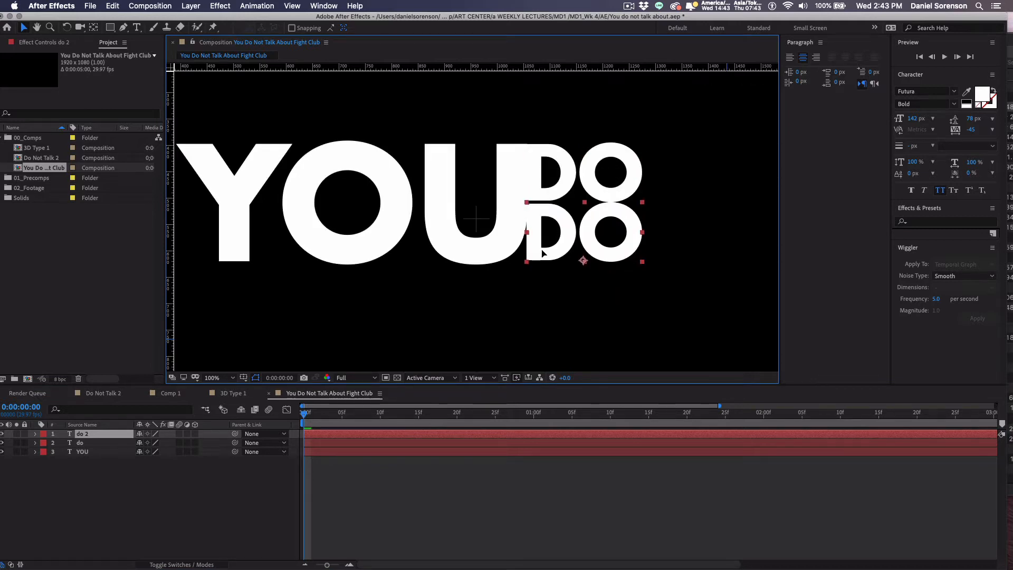
# Step: Replace the text of the duplicated layer with "not"
pyautogui.doubleClick(70, 434)
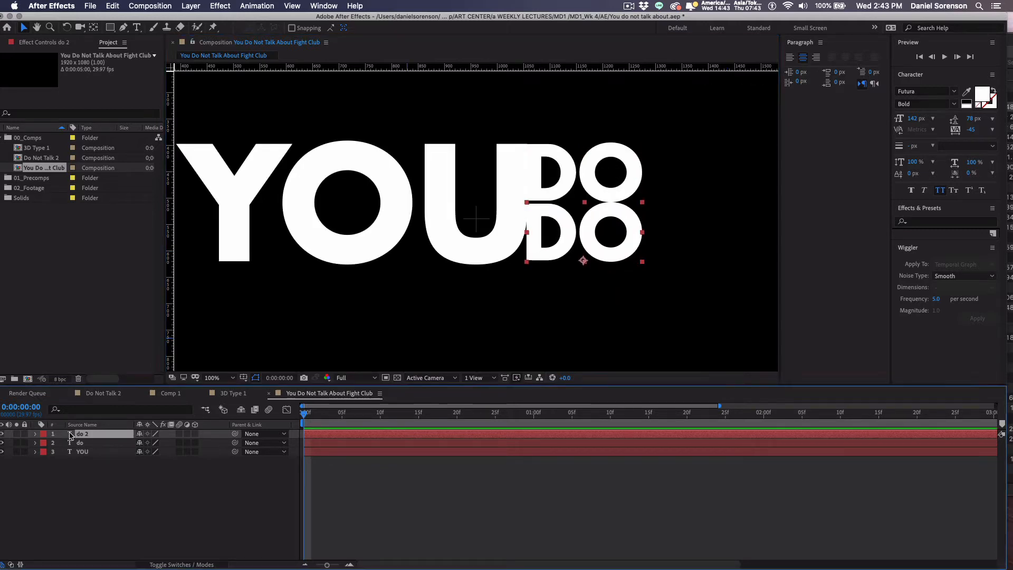
pyautogui.write('not')
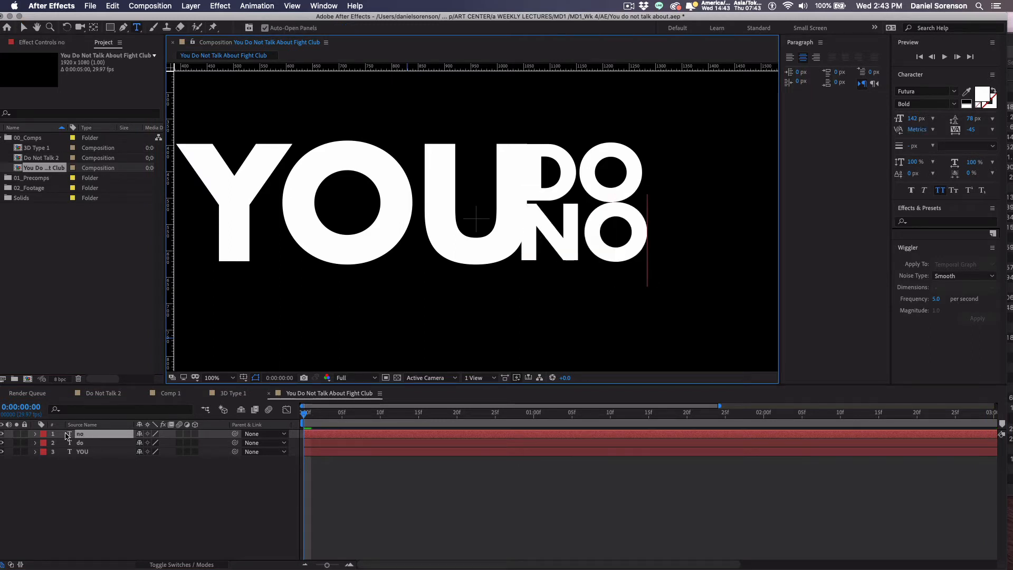
# Step: Finish editing the NOT text and left-align both the NOT and DO text layers
pyautogui.click(24, 27)
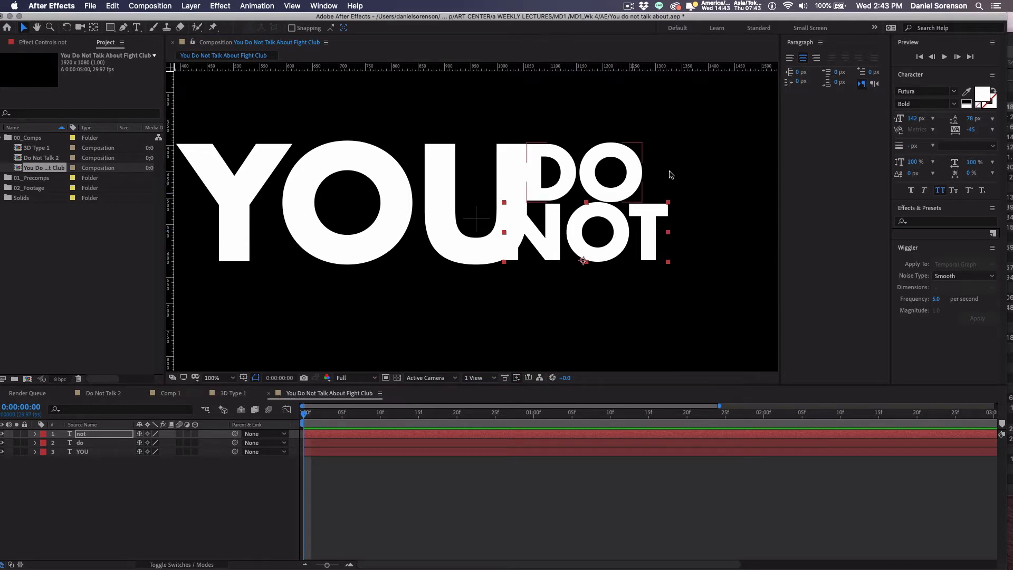
pyautogui.click(790, 58)
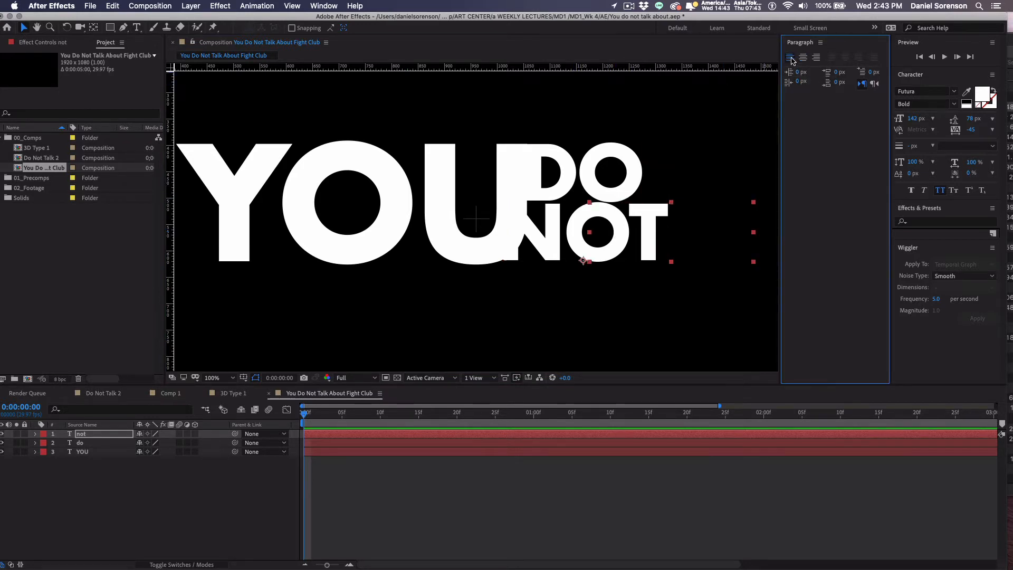
pyautogui.click(637, 180)
pyautogui.click(790, 57)
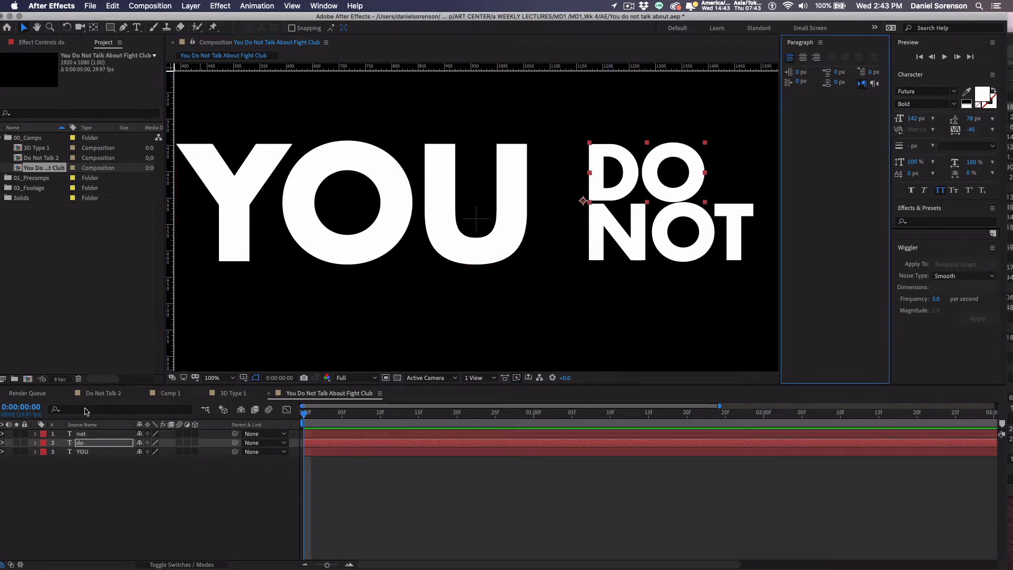
# Step: Move DO and NOT together against the U of YOU, and add horizontal guides along the top and bottom of YOU
pyautogui.keyDown('shift'); pyautogui.click(82, 434); pyautogui.keyUp('shift')
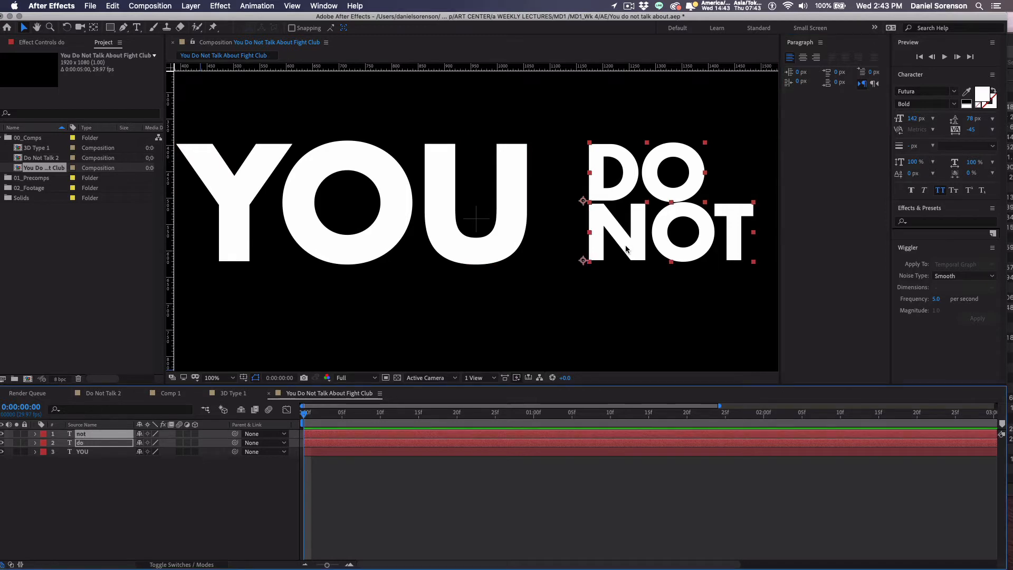
pyautogui.moveTo(627, 249); pyautogui.dragTo(573, 248)
pyautogui.moveTo(508, 65); pyautogui.dragTo(505, 144)
pyautogui.moveTo(488, 66); pyautogui.dragTo(460, 264)
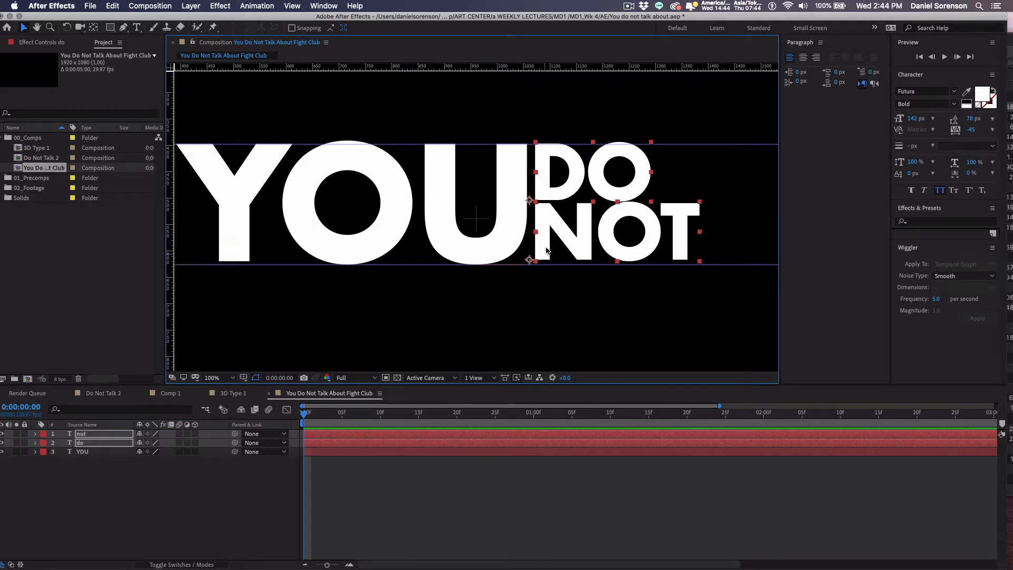
pyautogui.moveTo(546, 248); pyautogui.dragTo(536, 248)
pyautogui.click(248, 477)
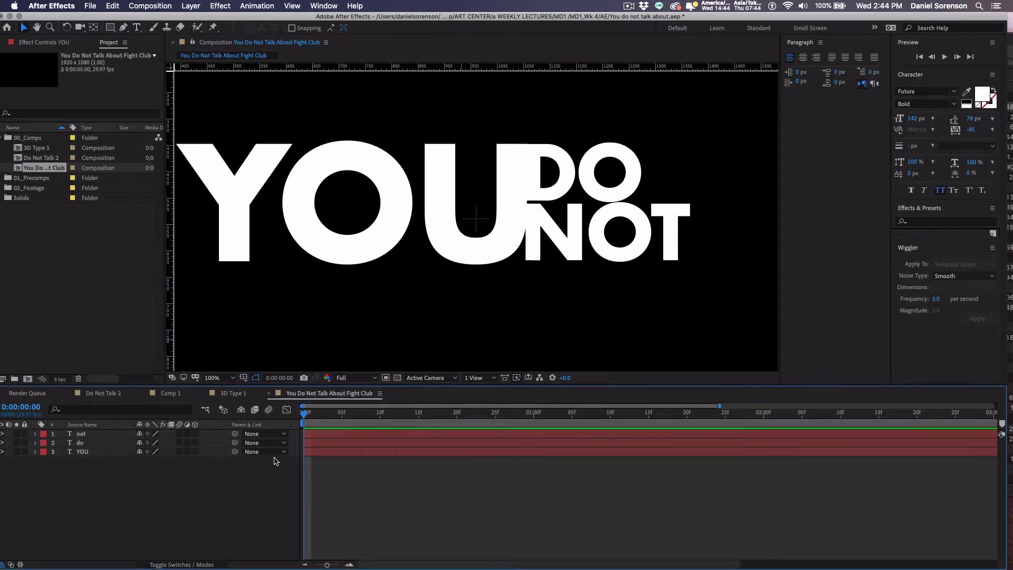
# Step: Nudge the NOT text vertically so that it sits closer beneath DO, and deselect it
pyautogui.click(566, 251)
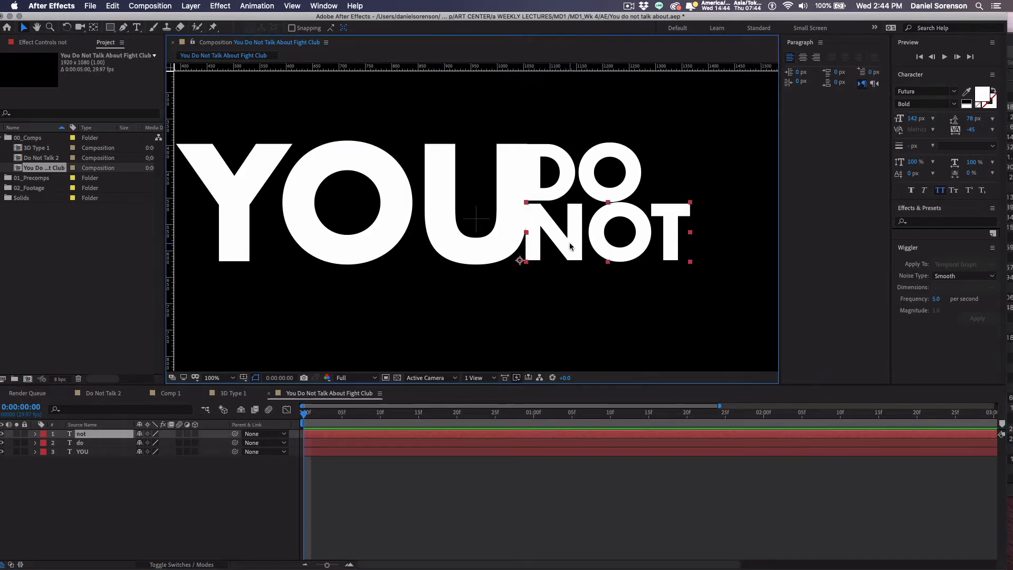
pyautogui.press('Down')
pyautogui.press('Down')
pyautogui.press('Down')
pyautogui.press('Down')
pyautogui.press('Down')
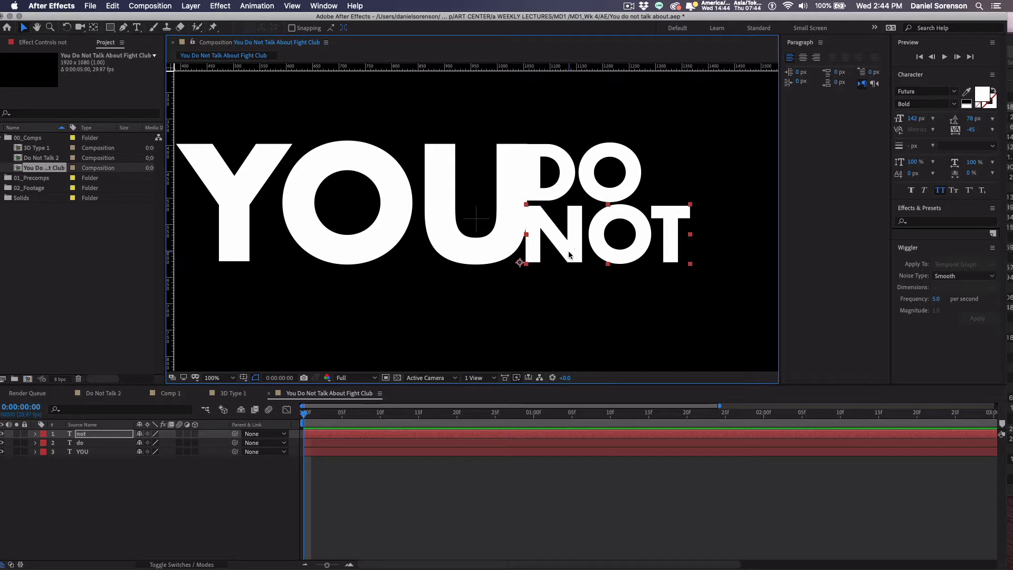
pyautogui.press('Up')
pyautogui.press('Up')
pyautogui.press('Up')
pyautogui.press('Up')
pyautogui.press('Up')
pyautogui.press('Up')
pyautogui.press('Up')
pyautogui.press('Up')
pyautogui.press('Up')
pyautogui.press('Up')
pyautogui.press('Up')
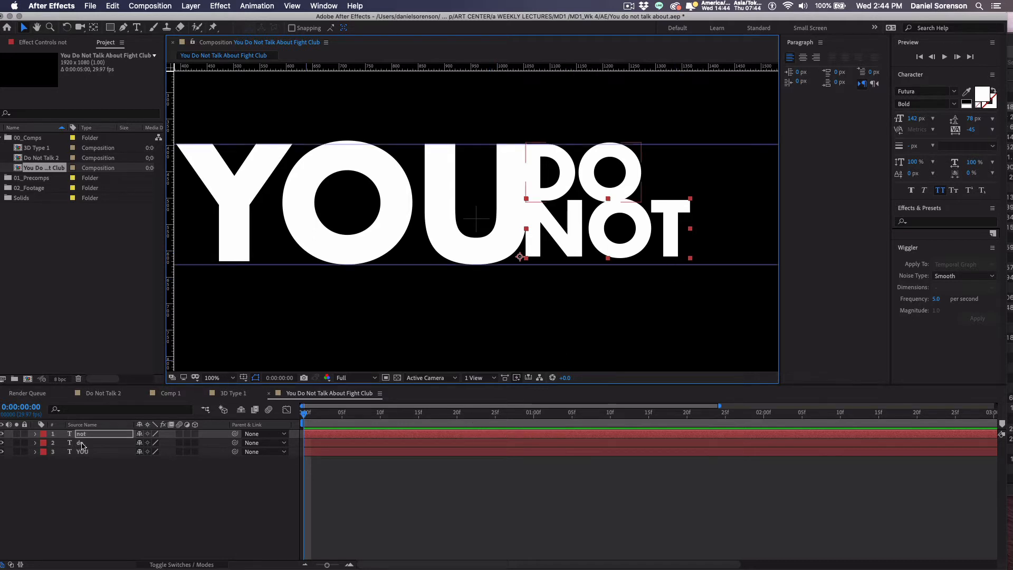
pyautogui.click(128, 483)
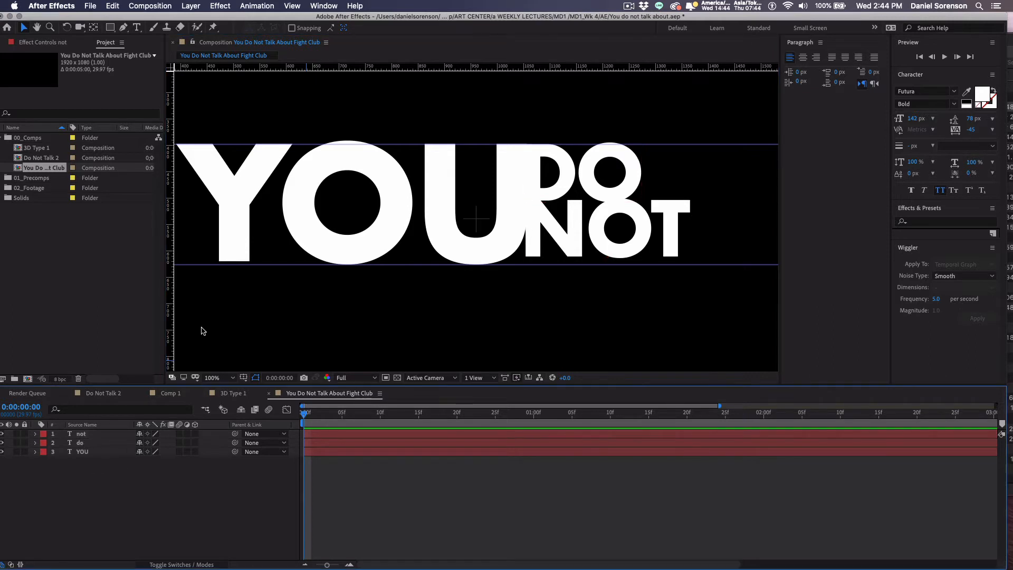
# Step: Add a null object and parent the NOT and DO layers to it
pyautogui.click(185, 7)
pyautogui.moveTo(196, 19)
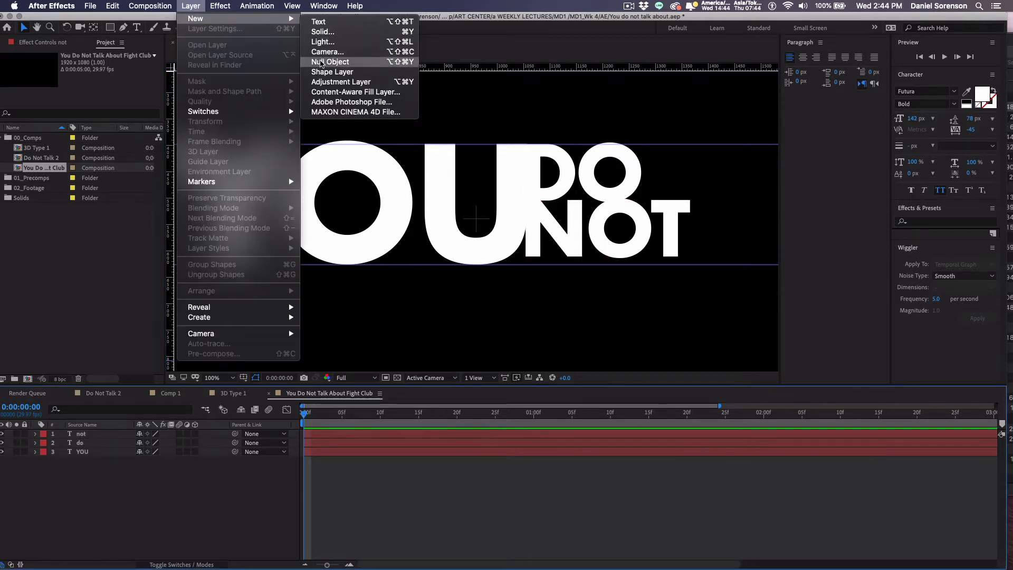
pyautogui.click(330, 61)
pyautogui.click(83, 444)
pyautogui.keyDown('shift'); pyautogui.click(83, 451); pyautogui.keyUp('shift')
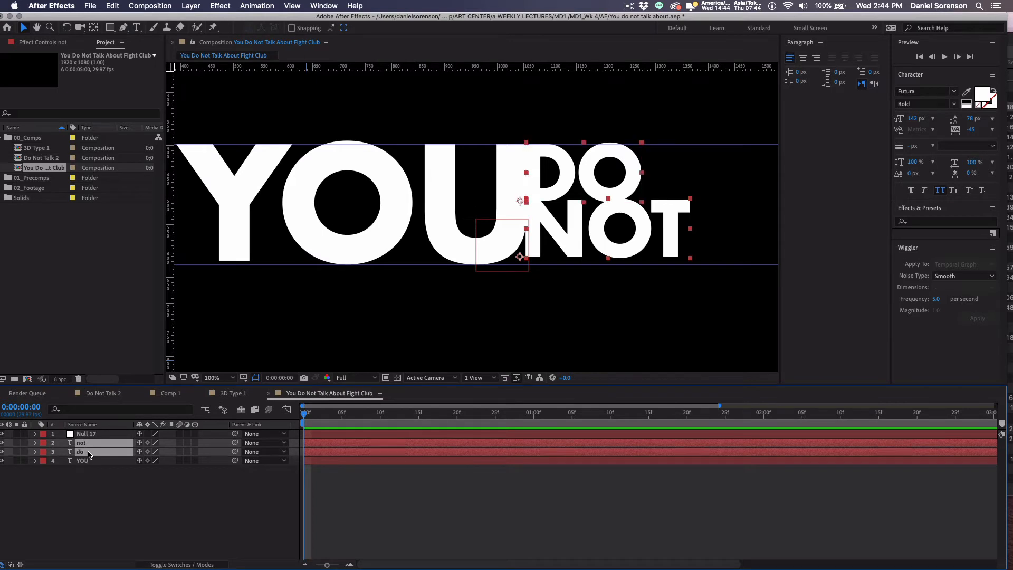
pyautogui.moveTo(235, 443); pyautogui.dragTo(88, 436)
# Step: Scale the null to 105% and set its position to 957, 547 to fit DO and NOT to YOU's height
pyautogui.click(88, 436)
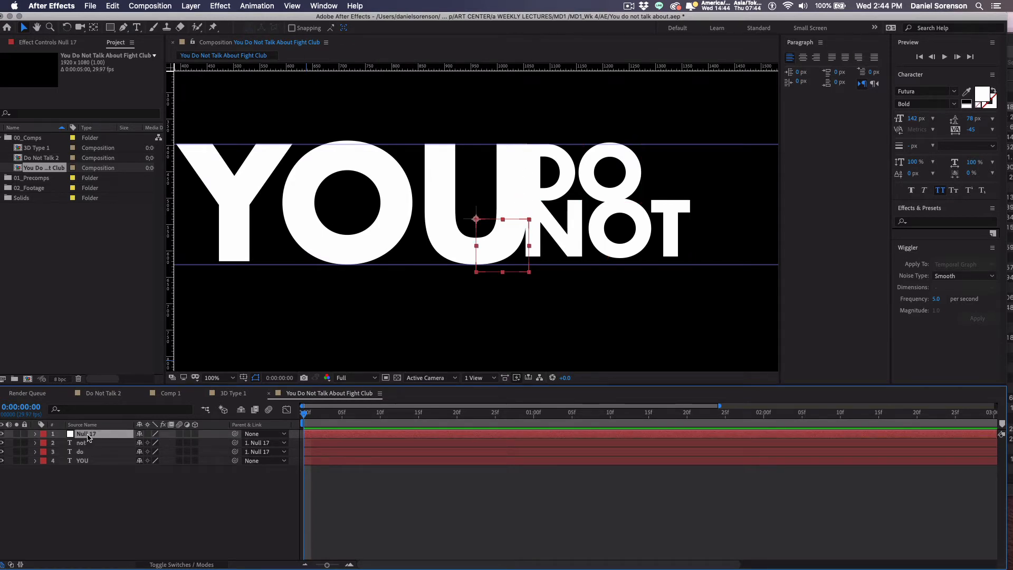
pyautogui.press('s')
pyautogui.moveTo(150, 443); pyautogui.dragTo(153, 443)
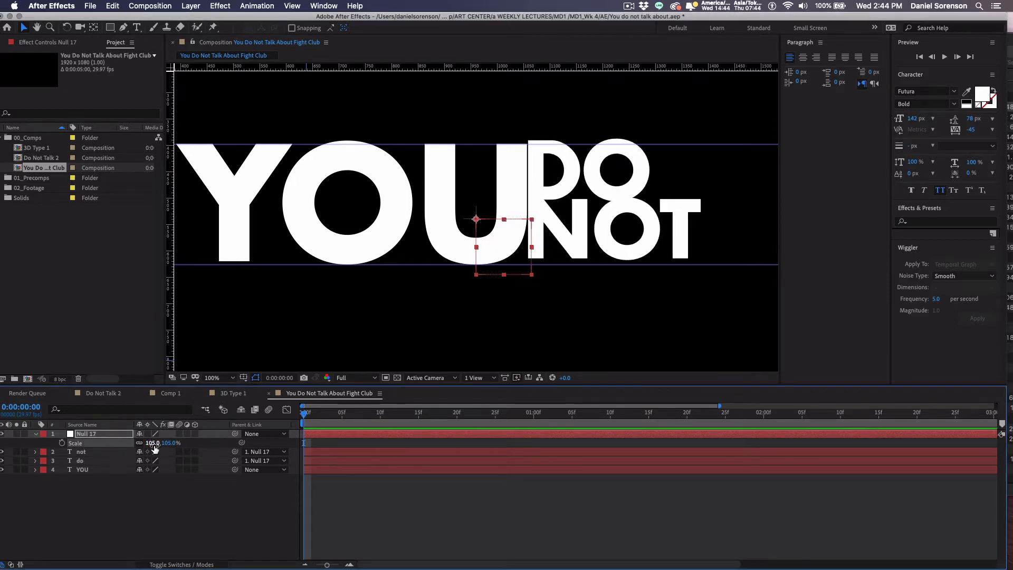
pyautogui.press('p')
pyautogui.moveTo(144, 443); pyautogui.dragTo(142, 442)
pyautogui.moveTo(157, 443); pyautogui.dragTo(160, 443)
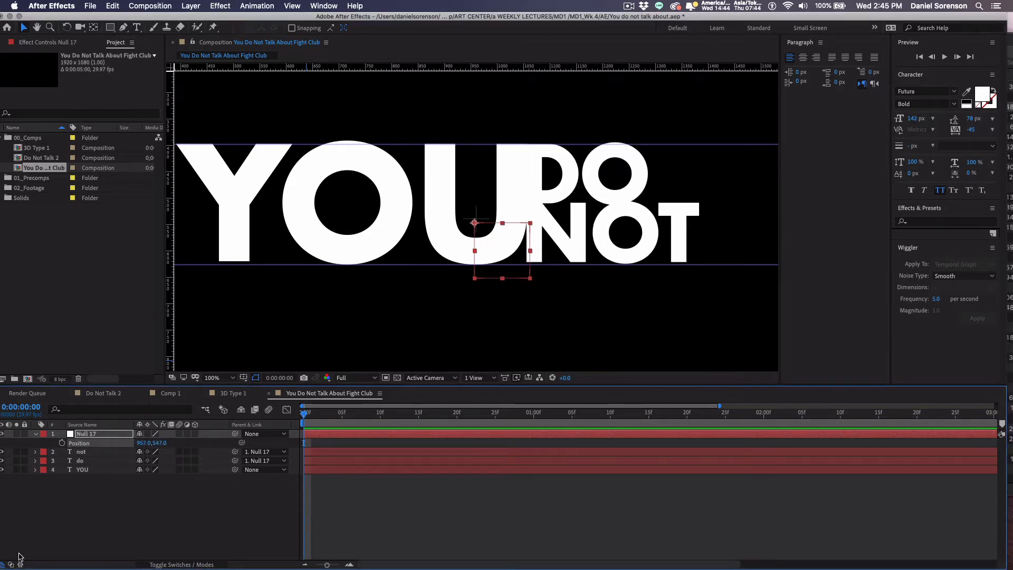
# Step: Delete the null object that controls the NOT and DO layers
pyautogui.click(74, 506)
pyautogui.click(79, 434)
pyautogui.press('Delete')
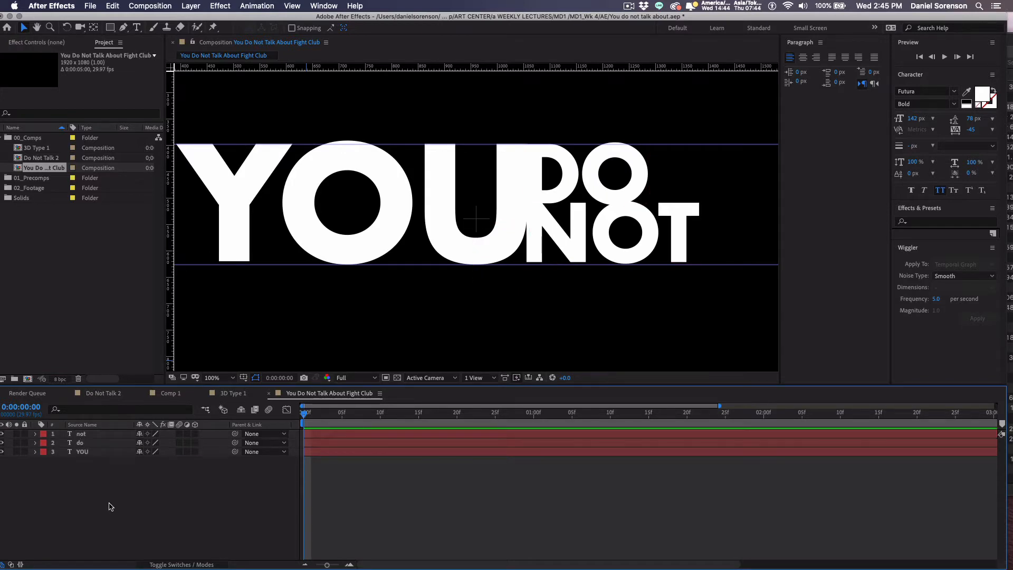
# Step: Tighten the kerning between the Y and O of YOU to -134
pyautogui.press(',')
pyautogui.press(',')
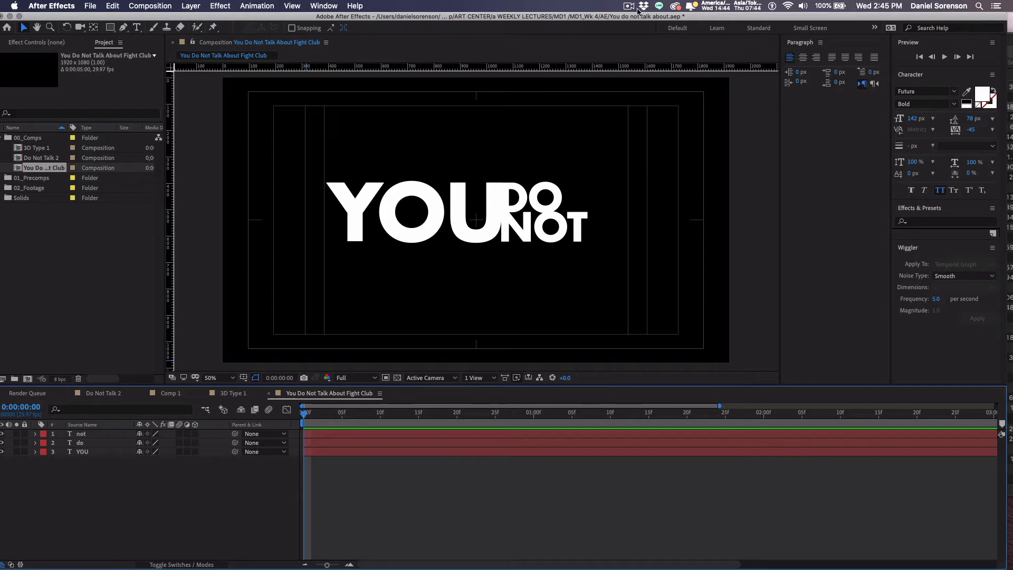
pyautogui.click(137, 27)
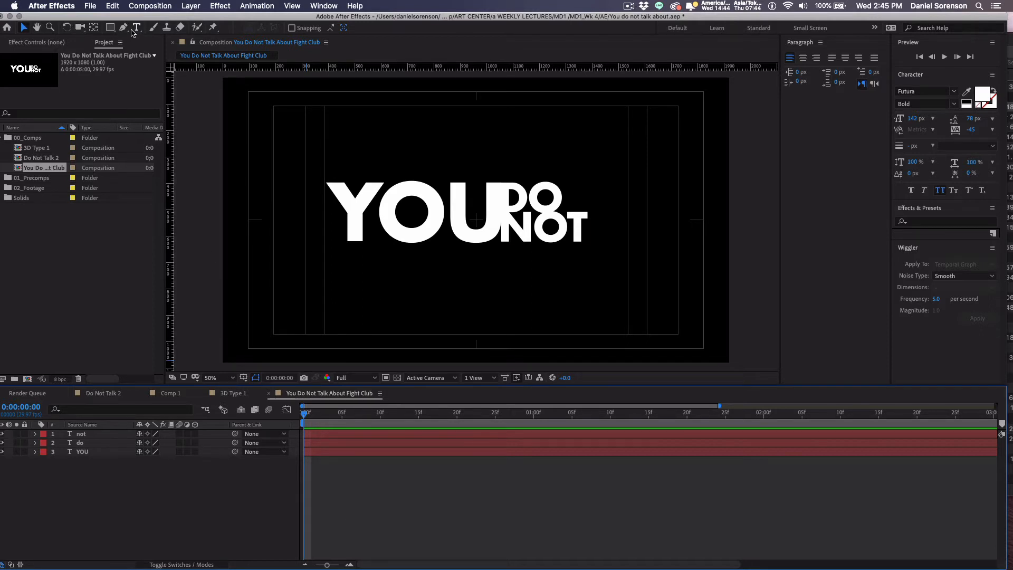
pyautogui.click(377, 220)
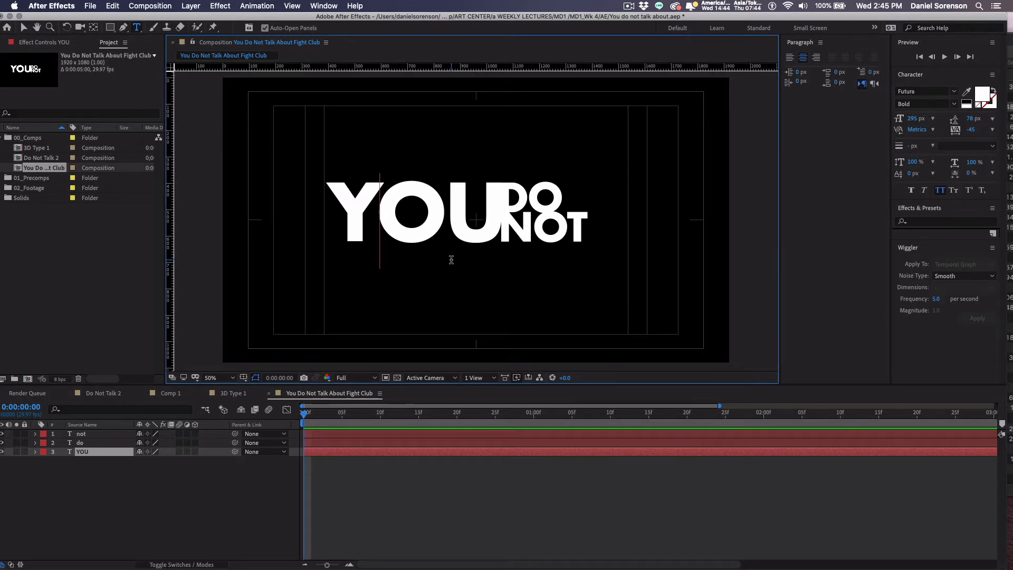
pyautogui.hotkey('alt', 'Left')
pyautogui.hotkey('alt', 'Left')
pyautogui.hotkey('alt', 'Left')
pyautogui.hotkey('alt', 'Left')
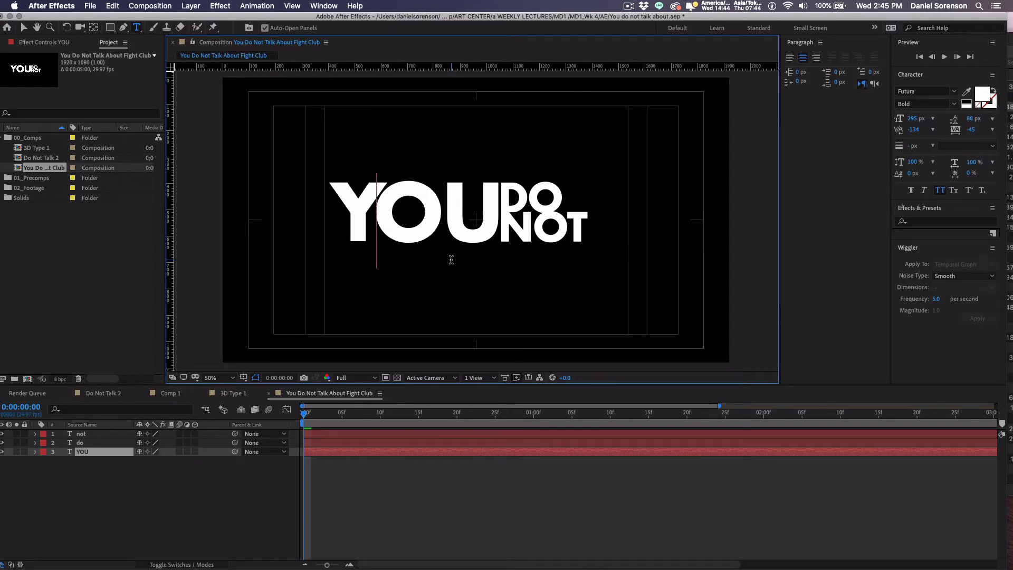
# Step: Tighten the kerning between the O and U of YOU, and set the word close against DO and NOT
pyautogui.press('Right')
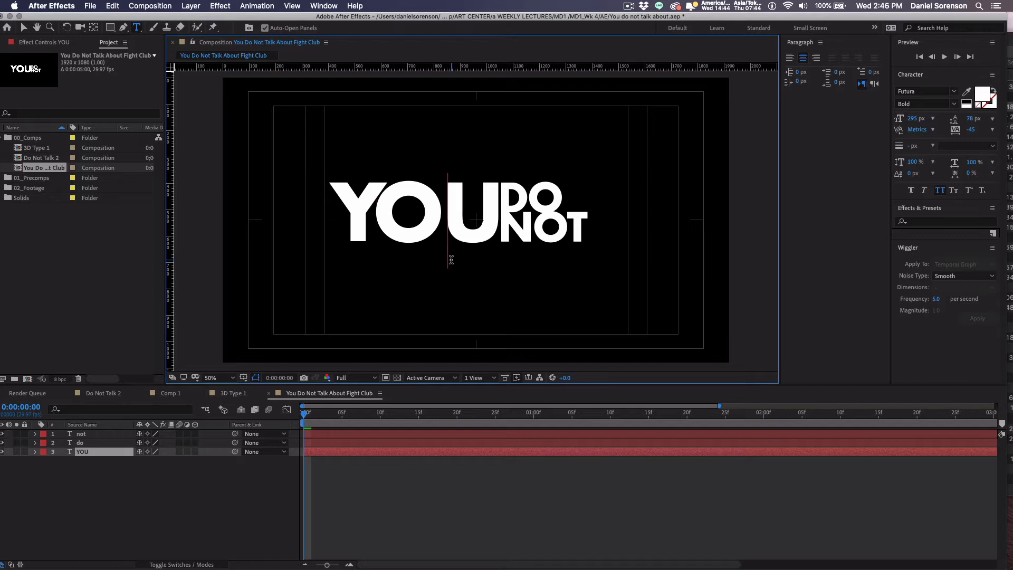
pyautogui.hotkey('alt', 'Left')
pyautogui.hotkey('alt', 'Left')
pyautogui.hotkey('alt', 'Left')
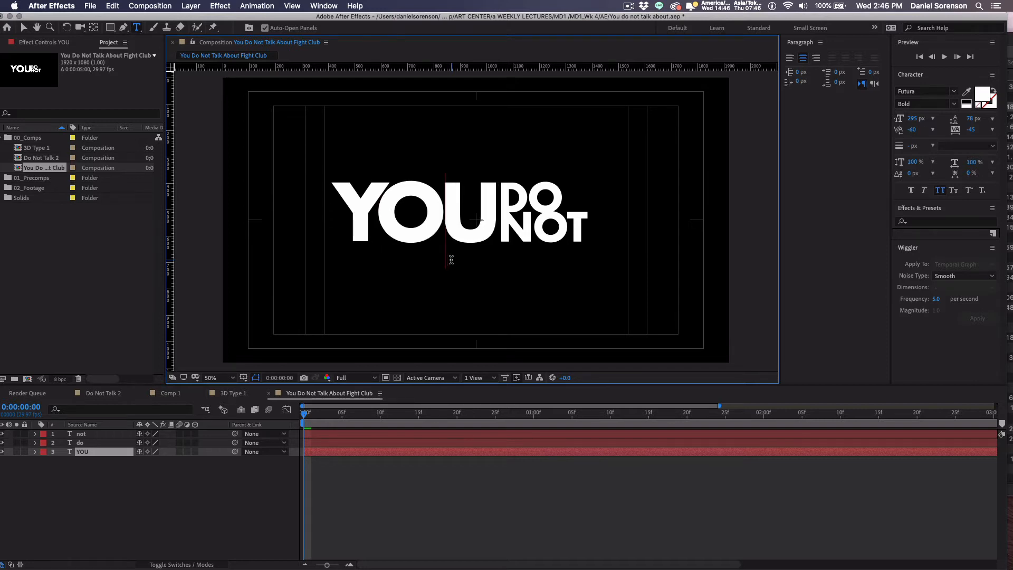
pyautogui.hotkey('alt', 'Right')
pyautogui.click(332, 533)
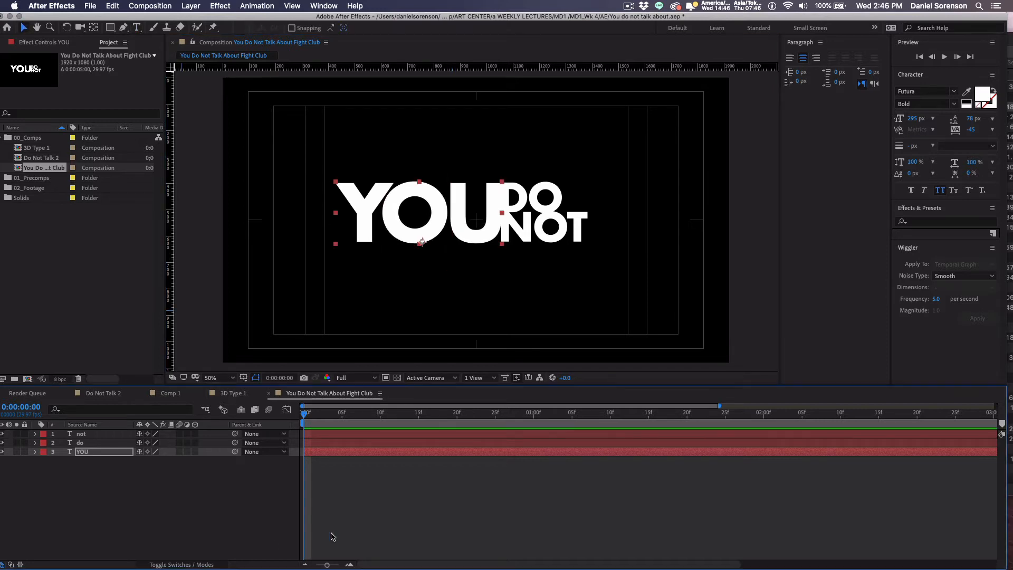
pyautogui.click(341, 522)
pyautogui.click(84, 452)
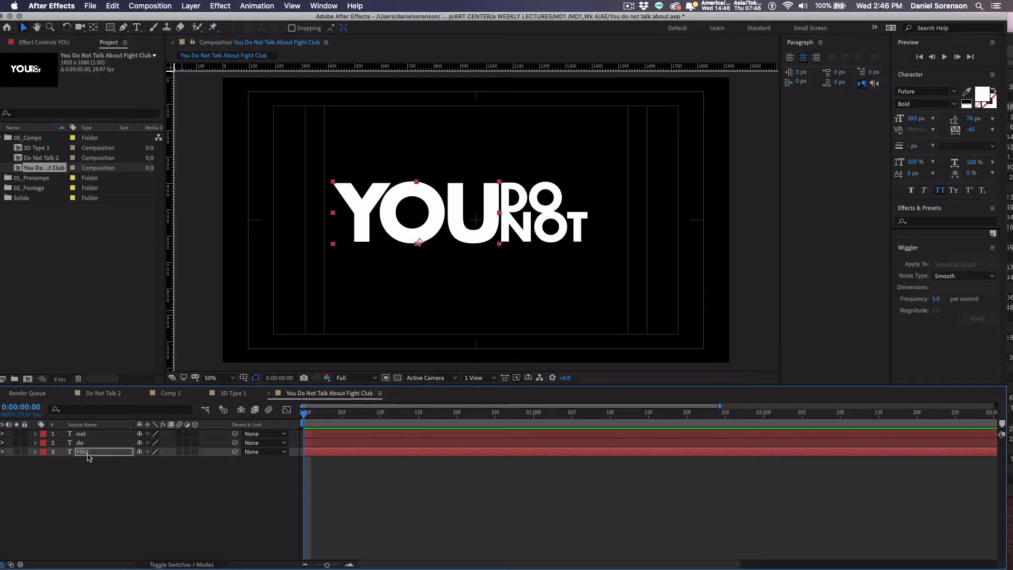
pyautogui.click(394, 515)
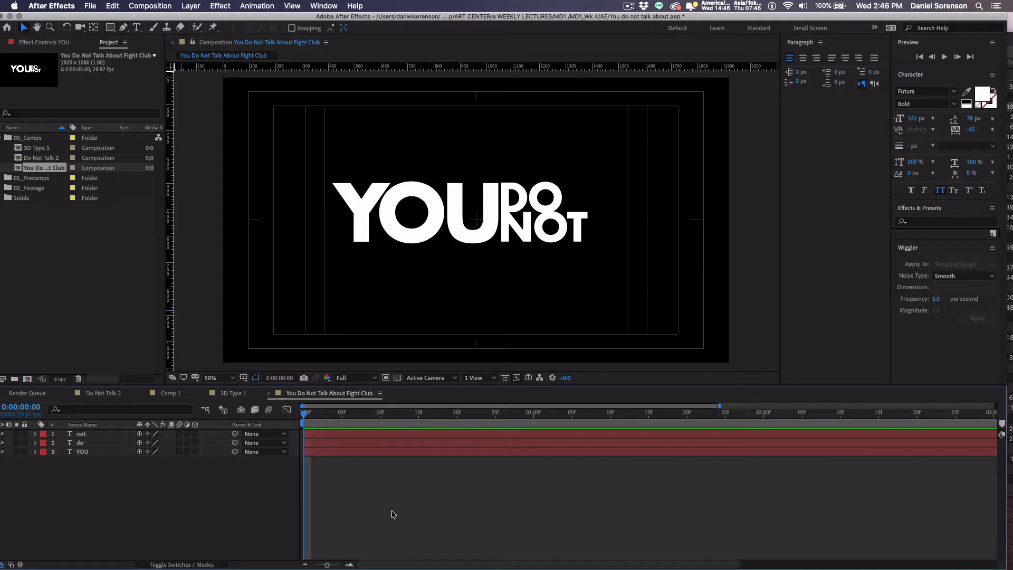
# Step: Kern the NOT text to -31 between N and O and to -48 between O and T
pyautogui.click(136, 27)
pyautogui.click(535, 230)
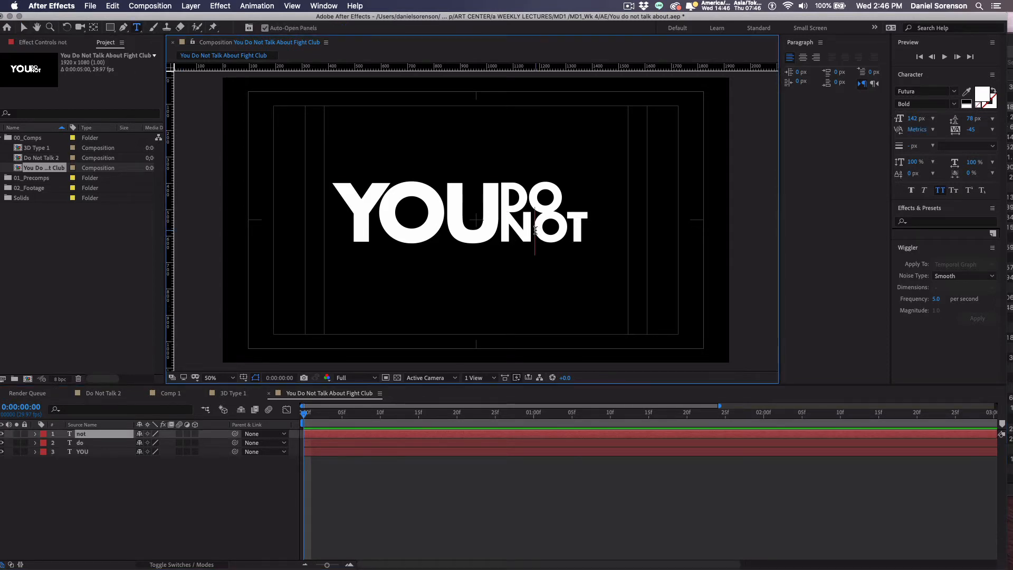
pyautogui.hotkey('alt', 'Left')
pyautogui.hotkey('alt', 'Left')
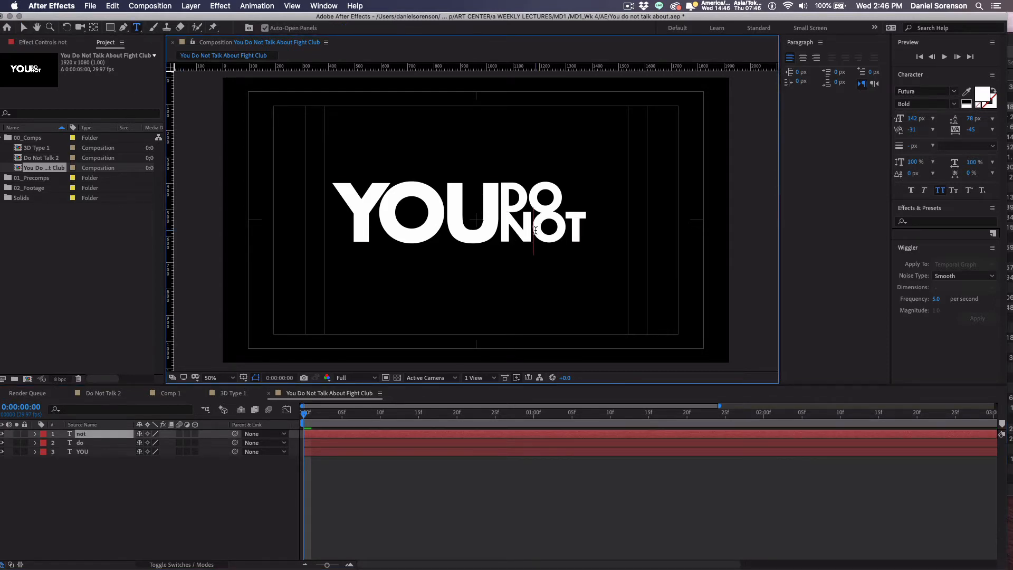
pyautogui.press('Right')
pyautogui.hotkey('alt', 'Left')
pyautogui.hotkey('alt', 'Left')
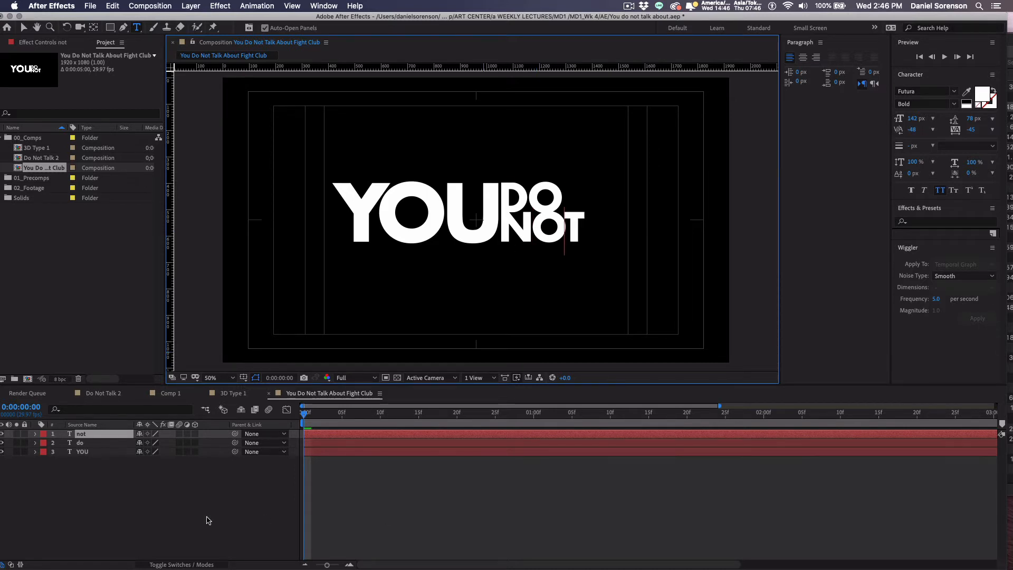
pyautogui.click(179, 510)
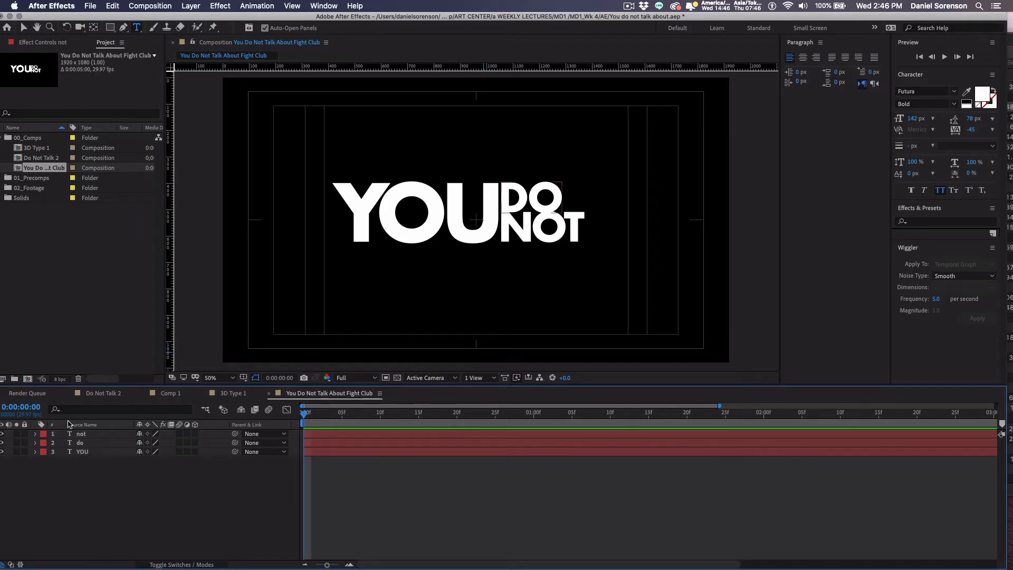
# Step: Select the YOU, DO and NOT layers together and shift them right to centre the group horizontally in the frame
pyautogui.click(86, 443)
pyautogui.click(83, 453)
pyautogui.click(82, 443)
pyautogui.keyDown('shift'); pyautogui.click(82, 434); pyautogui.keyUp('shift')
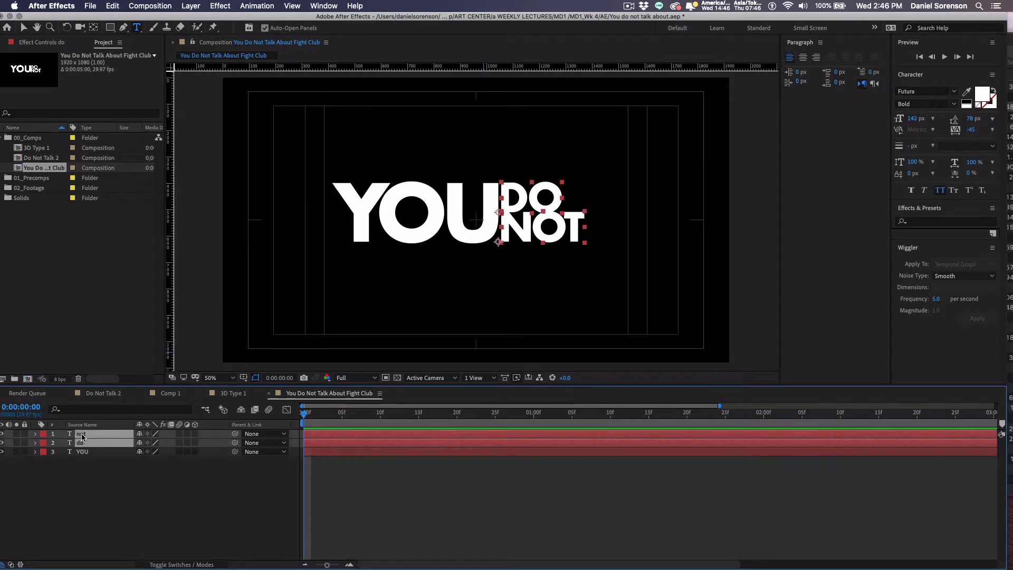
pyautogui.click(87, 451)
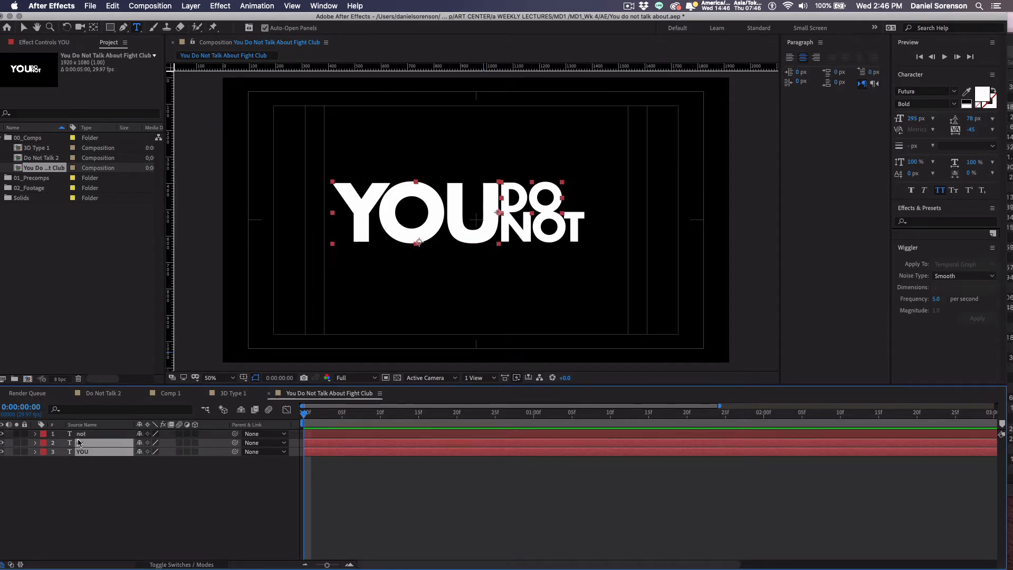
pyautogui.keyDown('shift'); pyautogui.click(81, 434); pyautogui.keyUp('shift')
pyautogui.press('space')
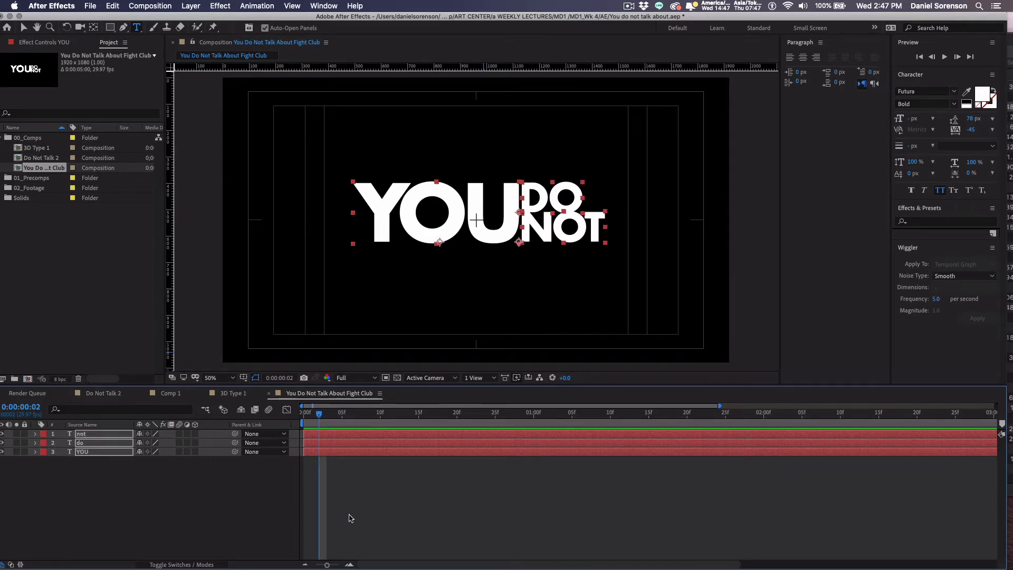
# Step: Add a separate text layer reading "TALK" below YOU
pyautogui.click(428, 529)
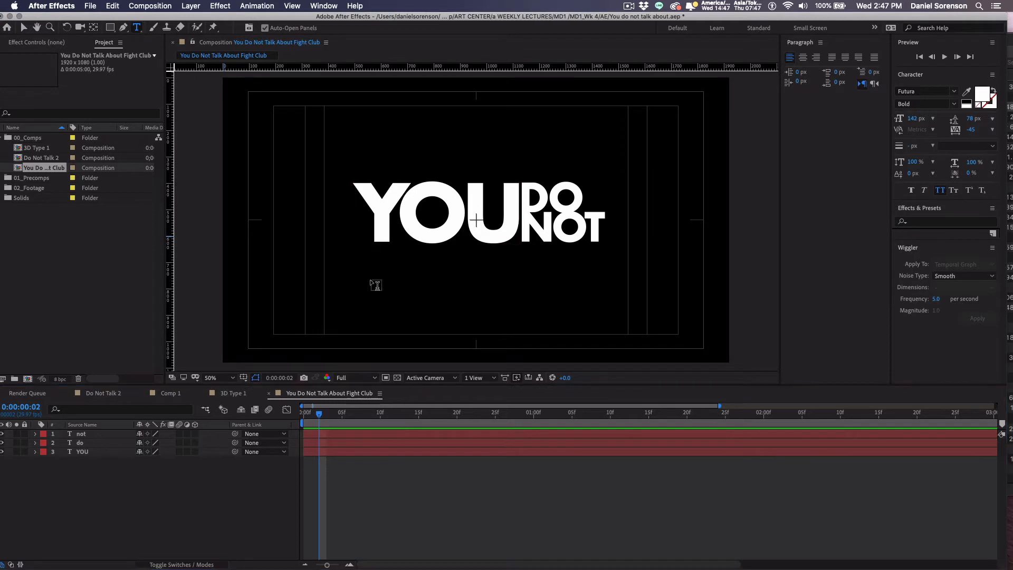
pyautogui.click(373, 287)
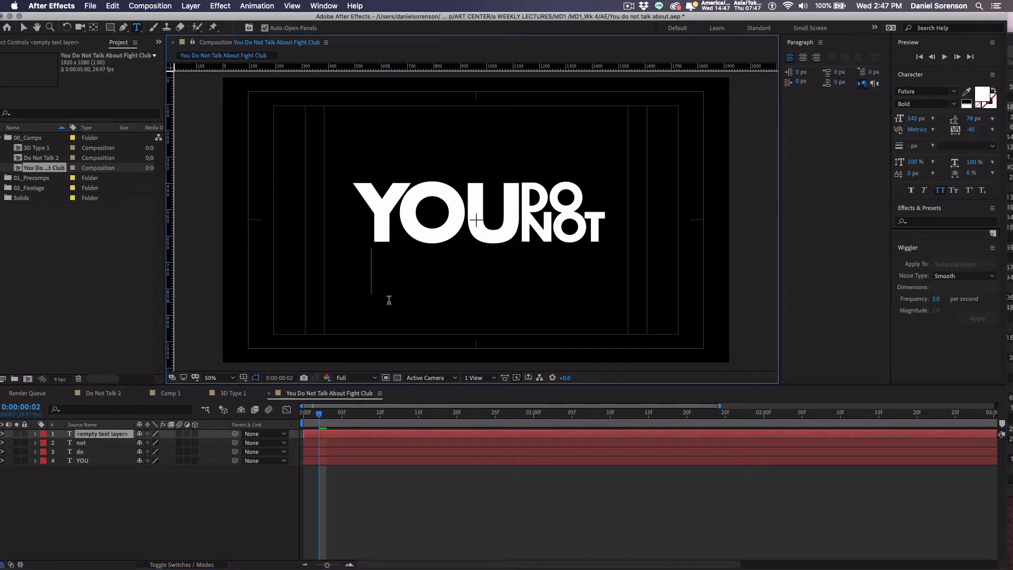
pyautogui.write('TALK')
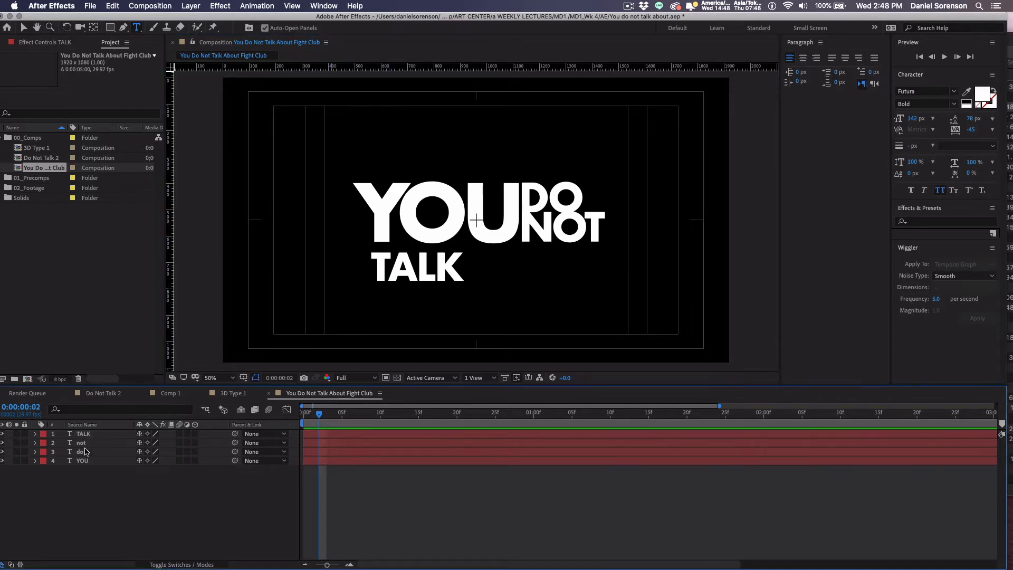
# Step: Rotate the TALK layer 180 degrees and move the upside-down word beneath YOU
pyautogui.click(78, 435)
pyautogui.press('r')
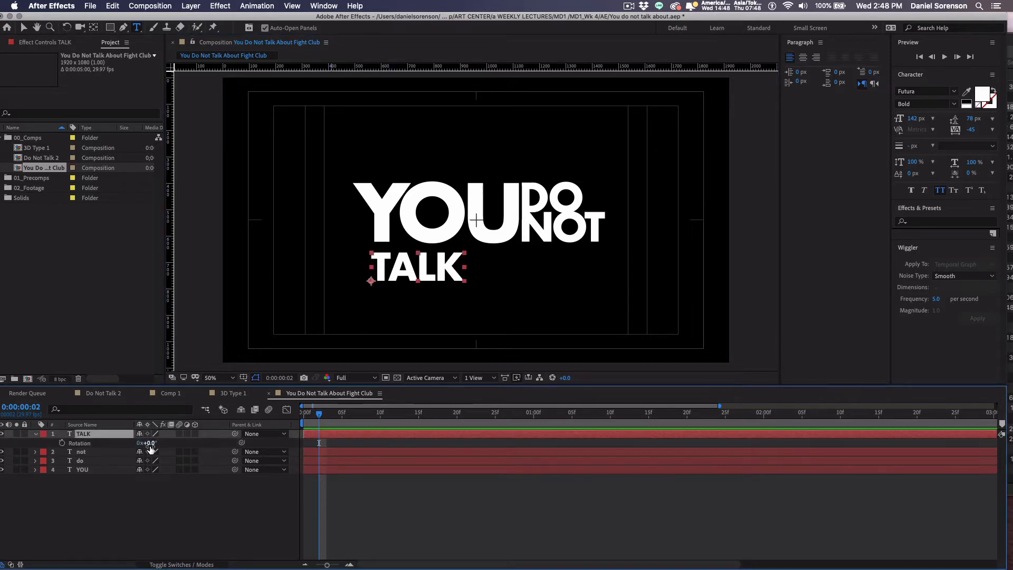
pyautogui.click(151, 444)
pyautogui.press('Return')
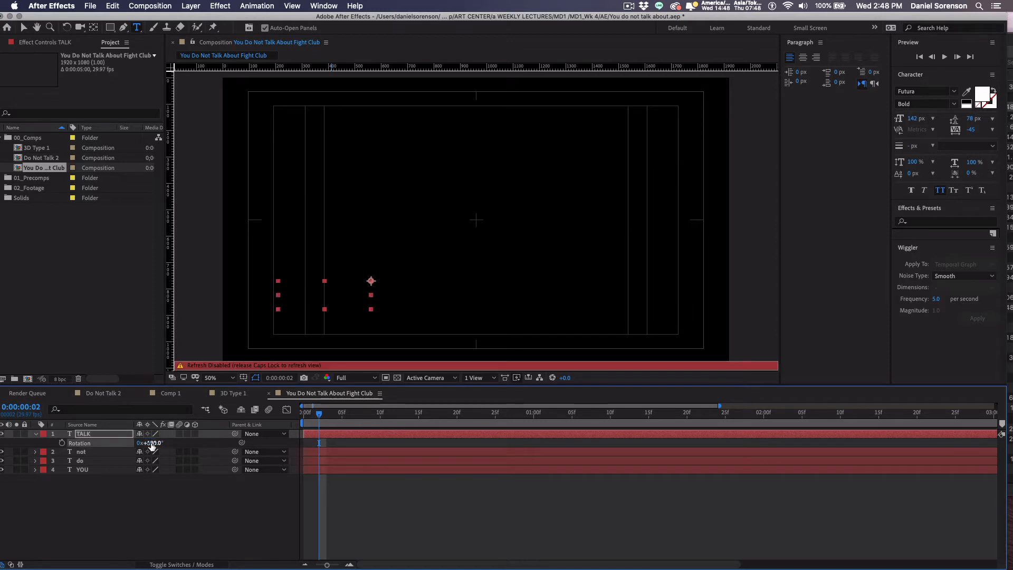
pyautogui.press('capslock')
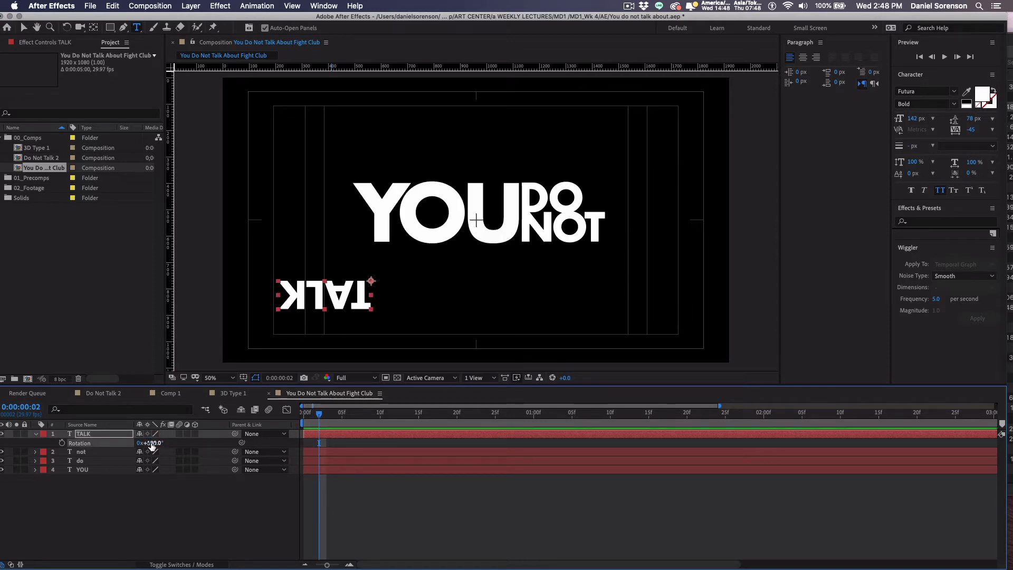
pyautogui.click(23, 26)
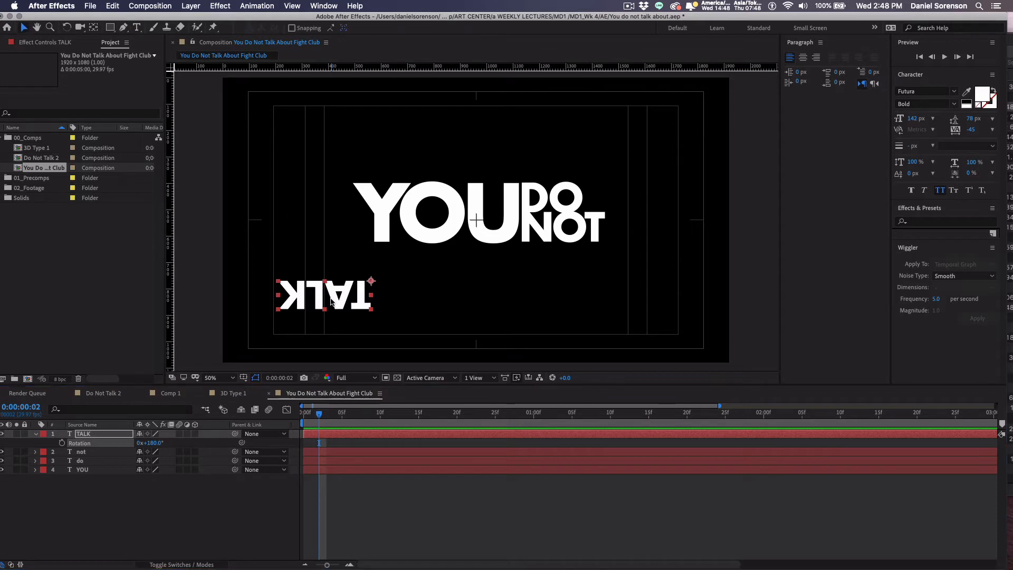
pyautogui.moveTo(363, 298); pyautogui.dragTo(506, 269)
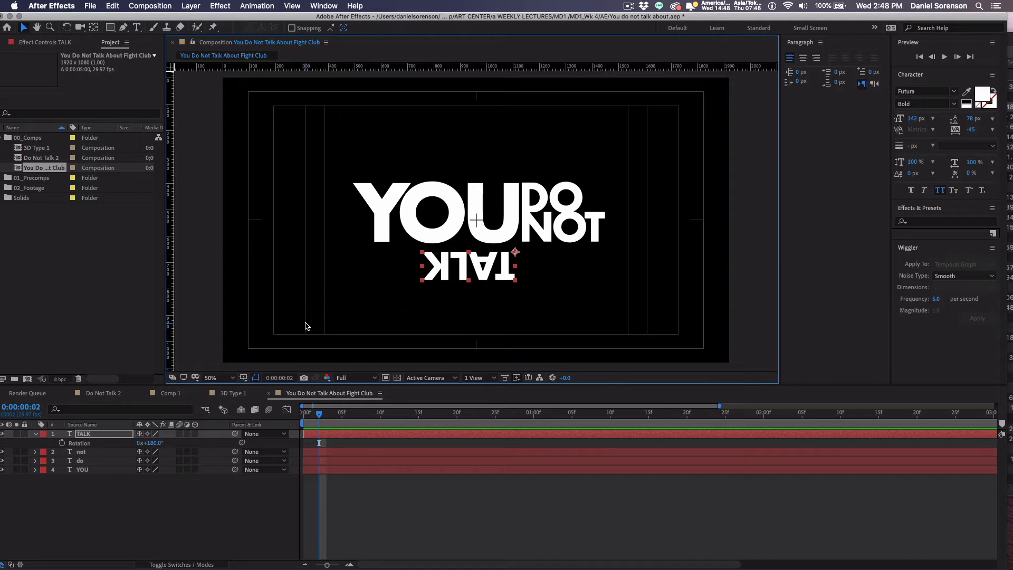
# Step: Add vertical guides at the stem of the Y and the end of NOT, and enlarge TALK to 356 px beneath YOU
pyautogui.press('super+semicolon')
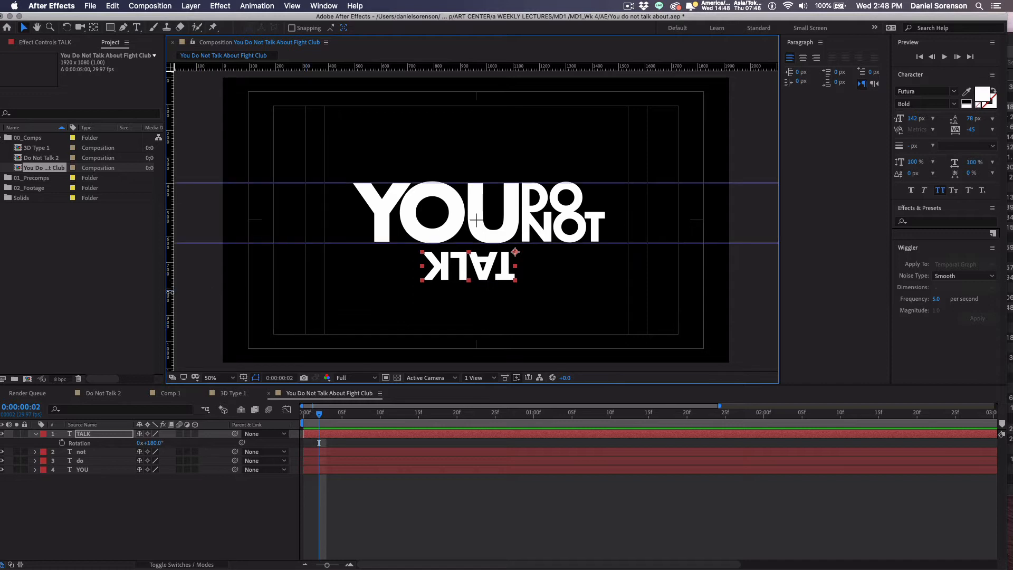
pyautogui.moveTo(170, 291); pyautogui.dragTo(373, 320)
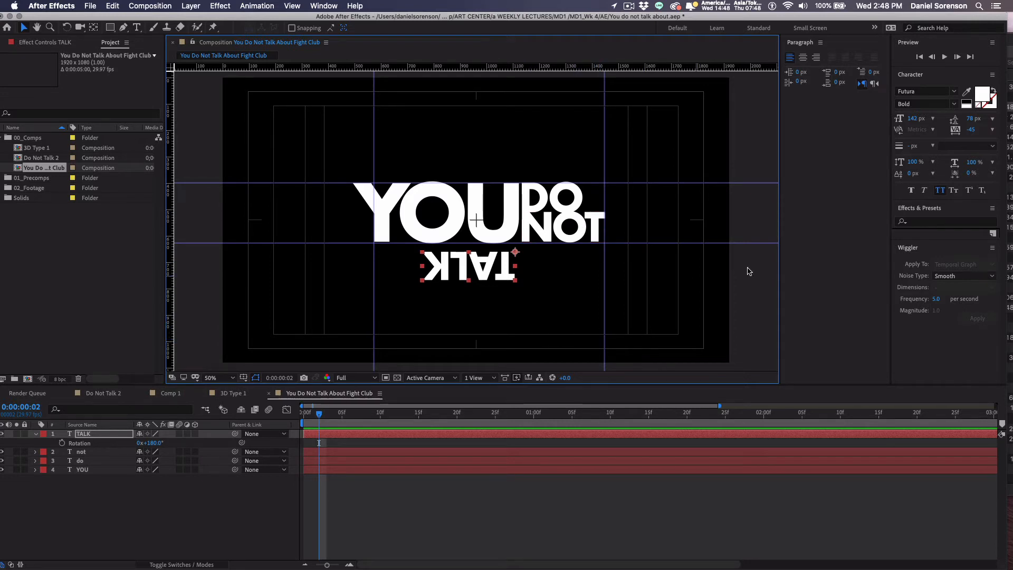
pyautogui.moveTo(915, 121); pyautogui.dragTo(1012, 138)
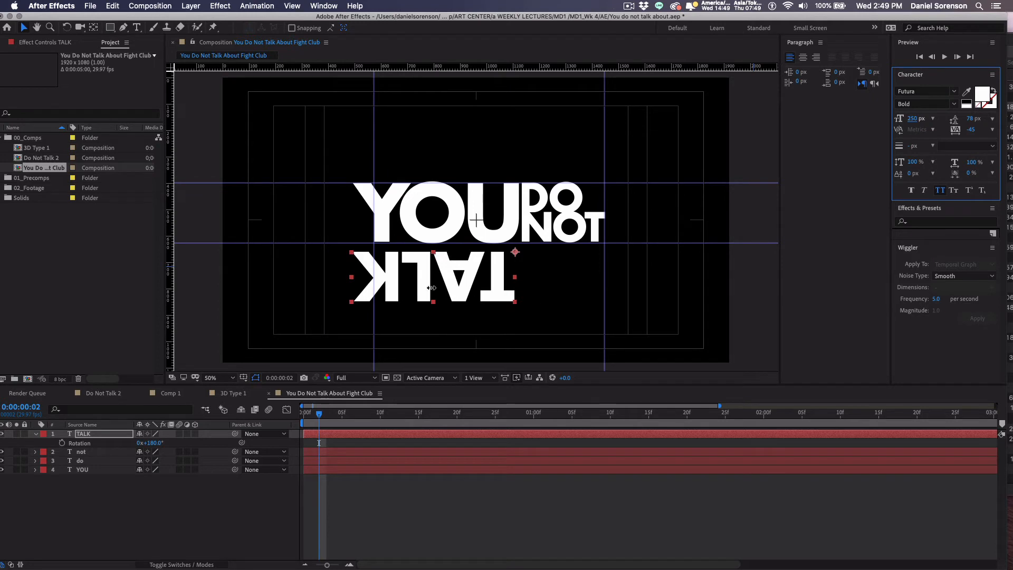
pyautogui.moveTo(440, 285); pyautogui.dragTo(515, 275)
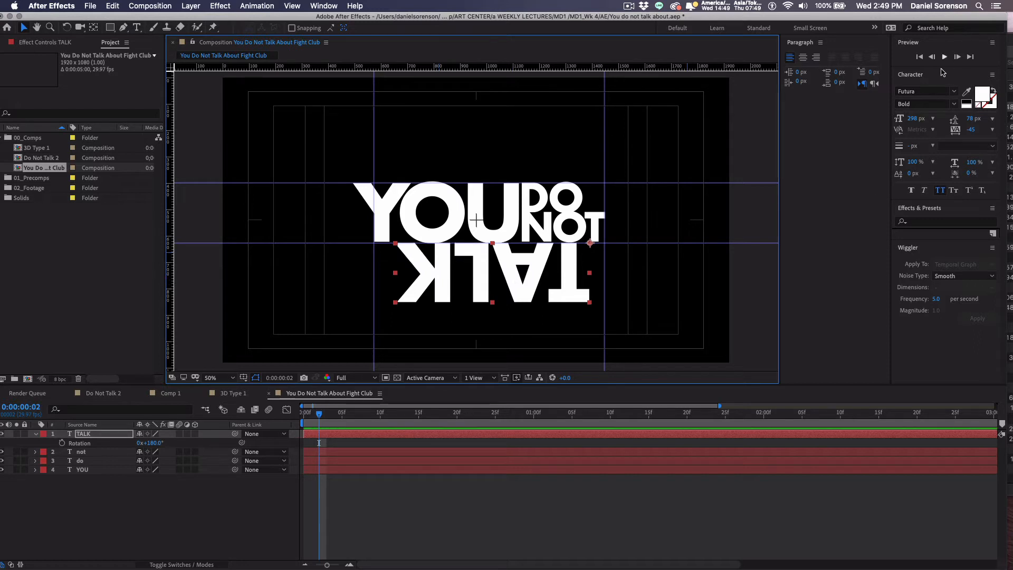
pyautogui.moveTo(915, 119)
pyautogui.mouseDown()
pyautogui.moveTo(943, 121)
pyautogui.moveTo(918, 119)
pyautogui.moveTo(928, 119)
pyautogui.mouseUp()
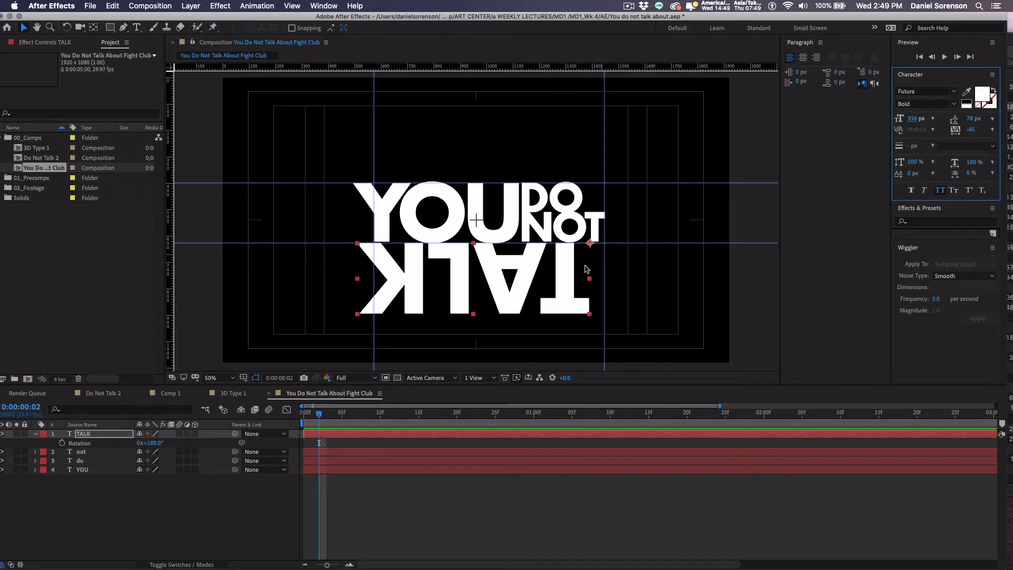
# Step: Fit TALK between the vertical guides flush under YOU and NOT at 362 px, and hide the guides
pyautogui.moveTo(560, 282); pyautogui.dragTo(573, 281)
pyautogui.press('Right')
pyautogui.press('Right')
pyautogui.press('Down')
pyautogui.press('Down')
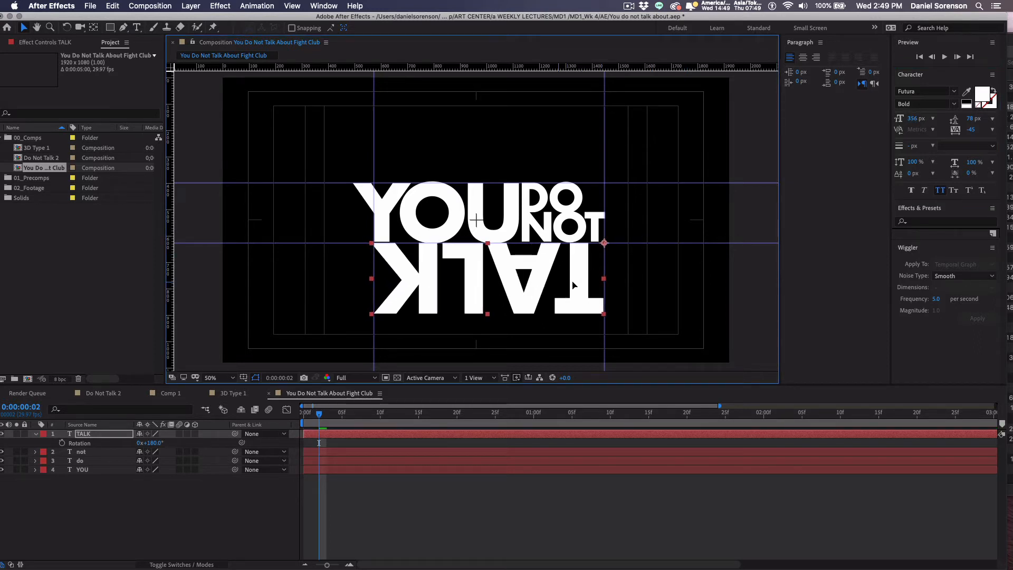
pyautogui.press('Left')
pyautogui.press('Left')
pyautogui.press('Down')
pyautogui.press('Up')
pyautogui.press('Up')
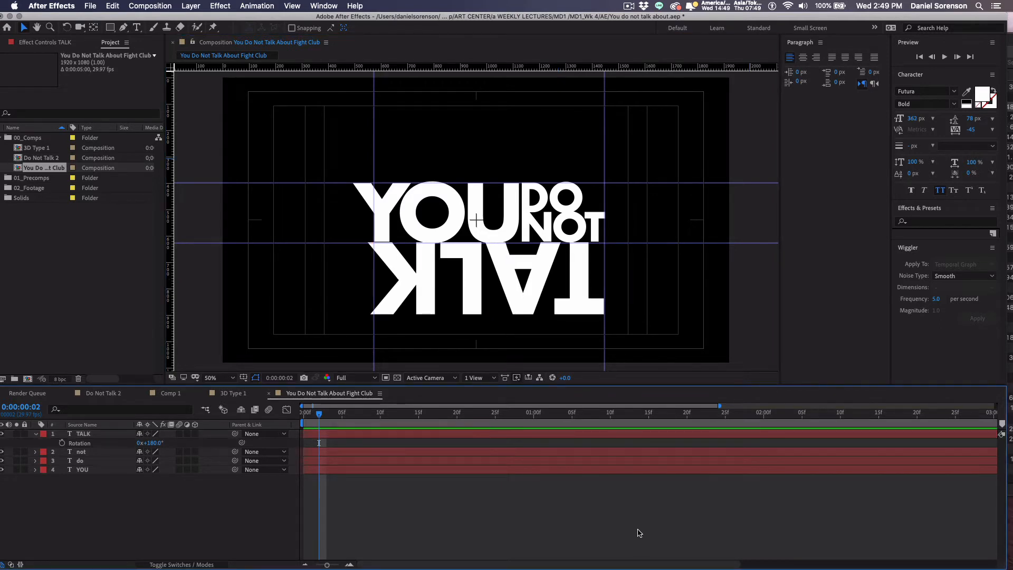
pyautogui.press('super+semicolon')
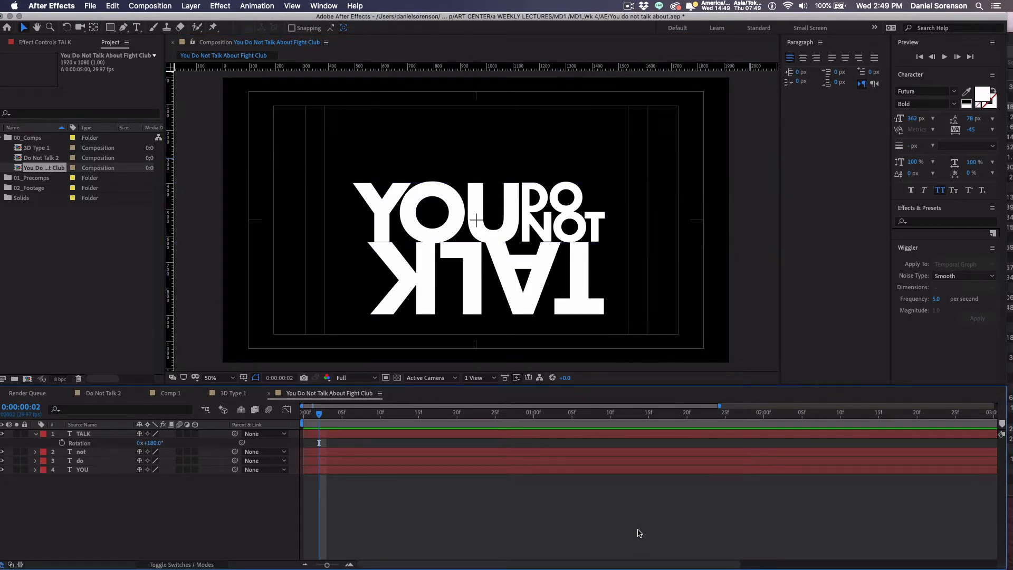
# Step: Hide the TALK, NOT and DO layers so only YOU shows at the start of the composition
pyautogui.click(3, 434)
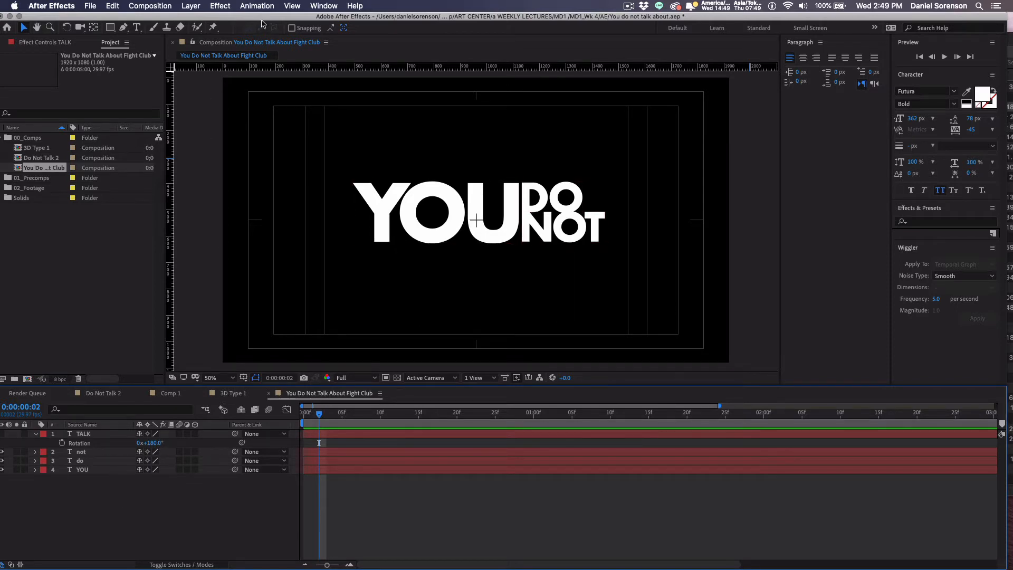
pyautogui.moveTo(262, 23); pyautogui.dragTo(269, 19)
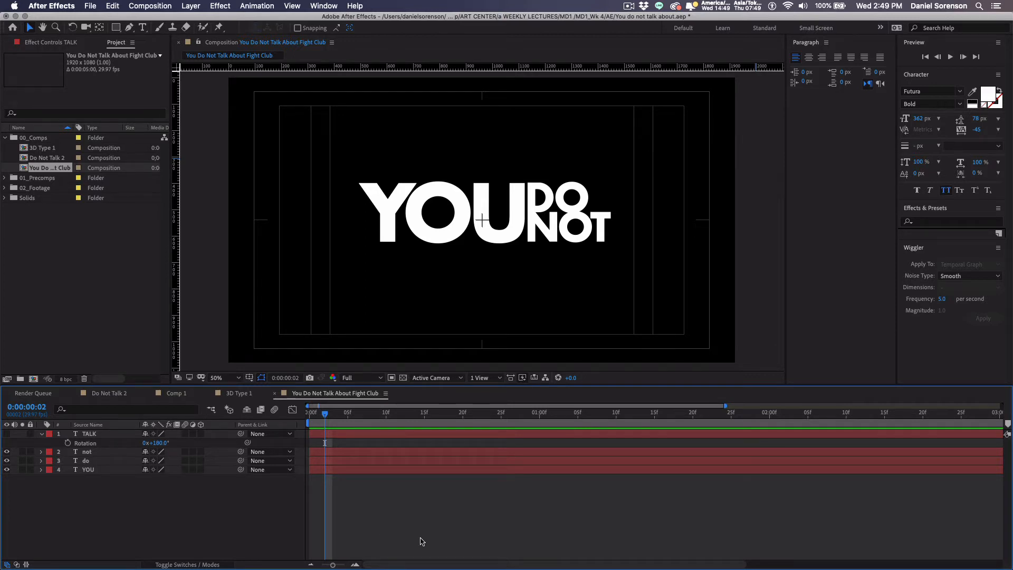
pyautogui.moveTo(328, 420); pyautogui.dragTo(309, 418)
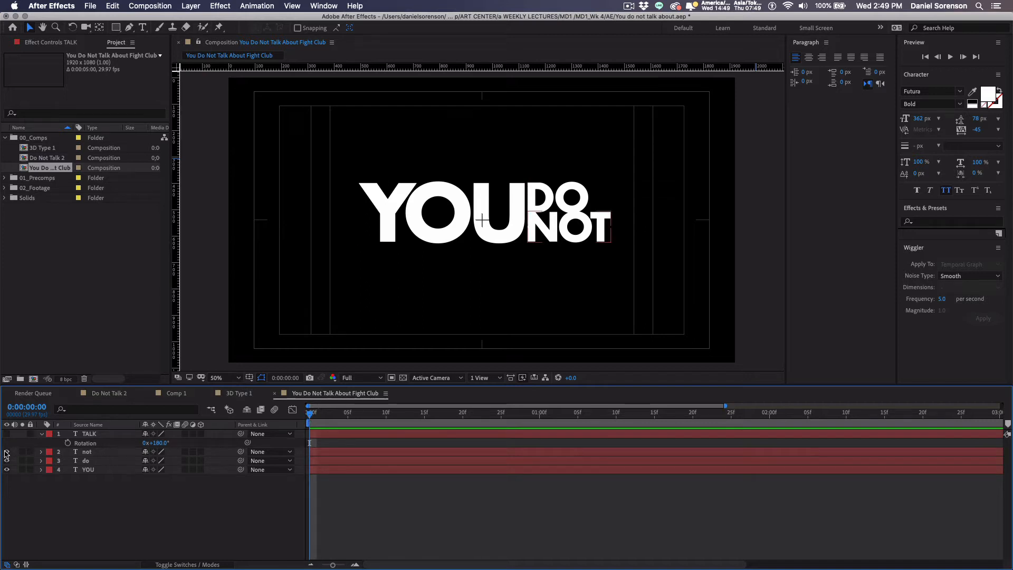
pyautogui.moveTo(6, 452); pyautogui.dragTo(7, 461)
# Step: Add a Position keyframe to the YOU layer at frame 5
pyautogui.click(87, 470)
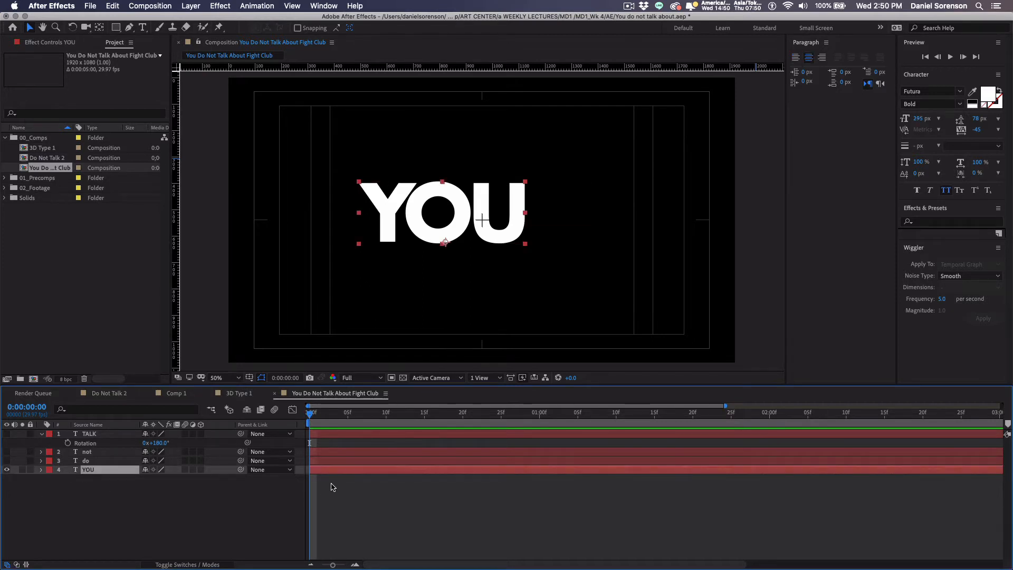
pyautogui.click(348, 414)
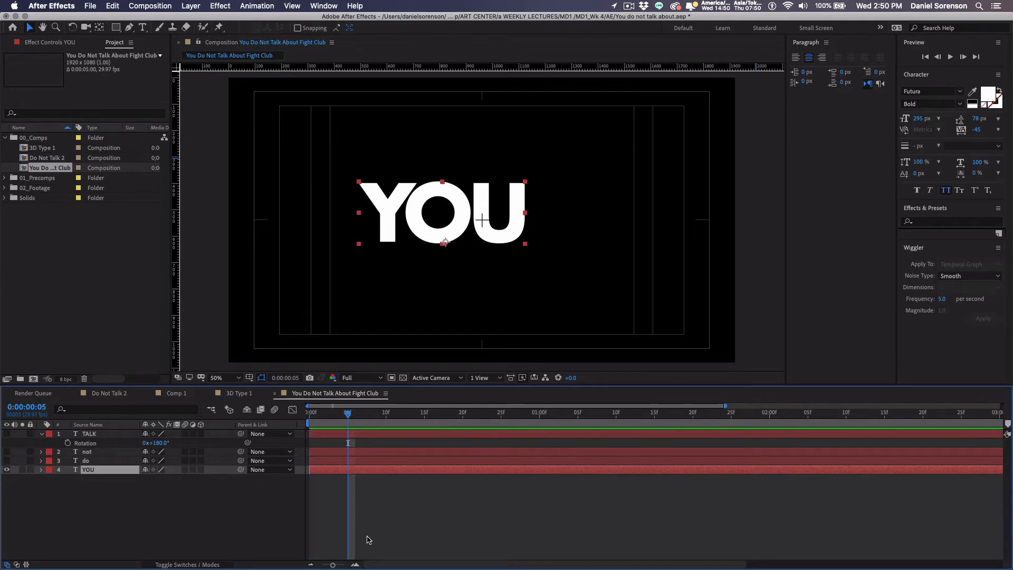
pyautogui.hotkey('alt', 'shift', 'p')
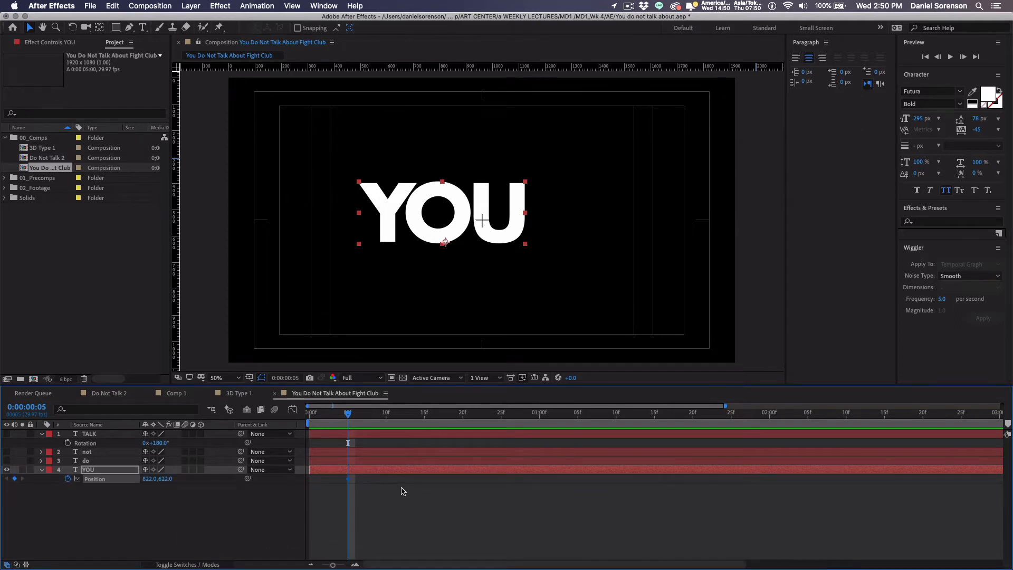
# Step: Add a Position keyframe at frame 0 that places YOU off the left side of the frame at X -336
pyautogui.moveTo(348, 415); pyautogui.dragTo(302, 414)
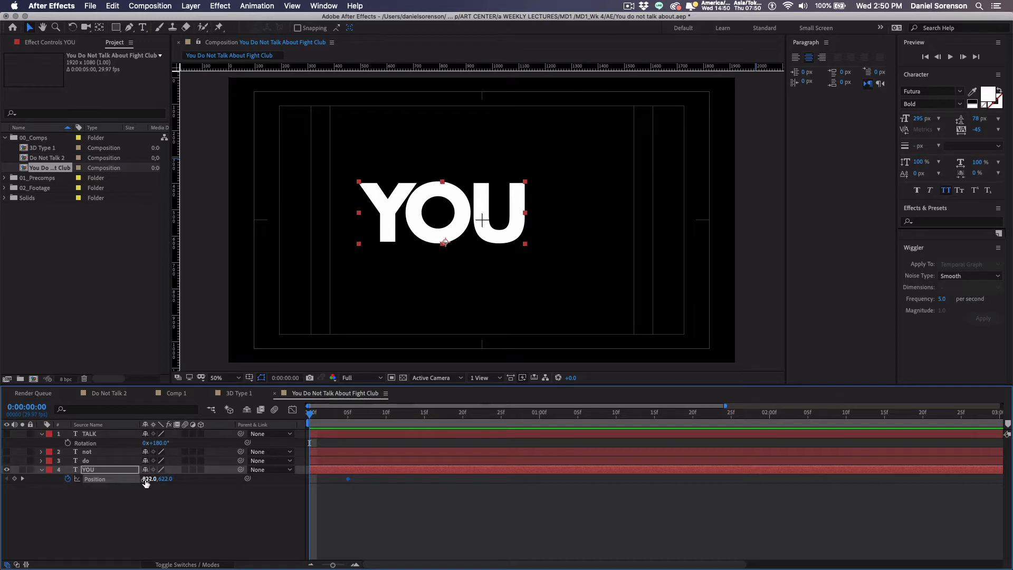
pyautogui.moveTo(145, 482); pyautogui.dragTo(5, 478)
pyautogui.moveTo(148, 480); pyautogui.dragTo(85, 481)
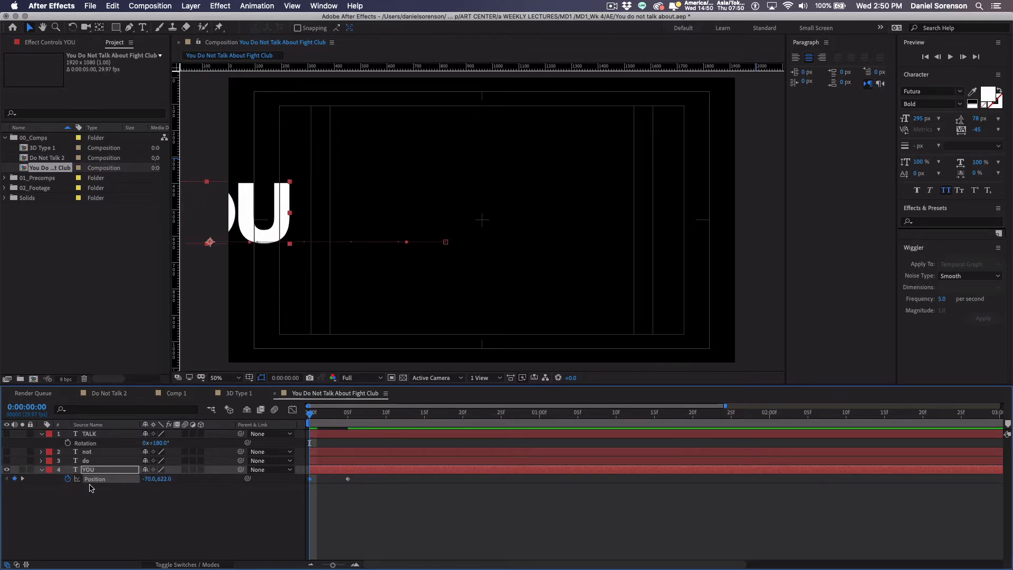
pyautogui.moveTo(150, 481); pyautogui.dragTo(19, 487)
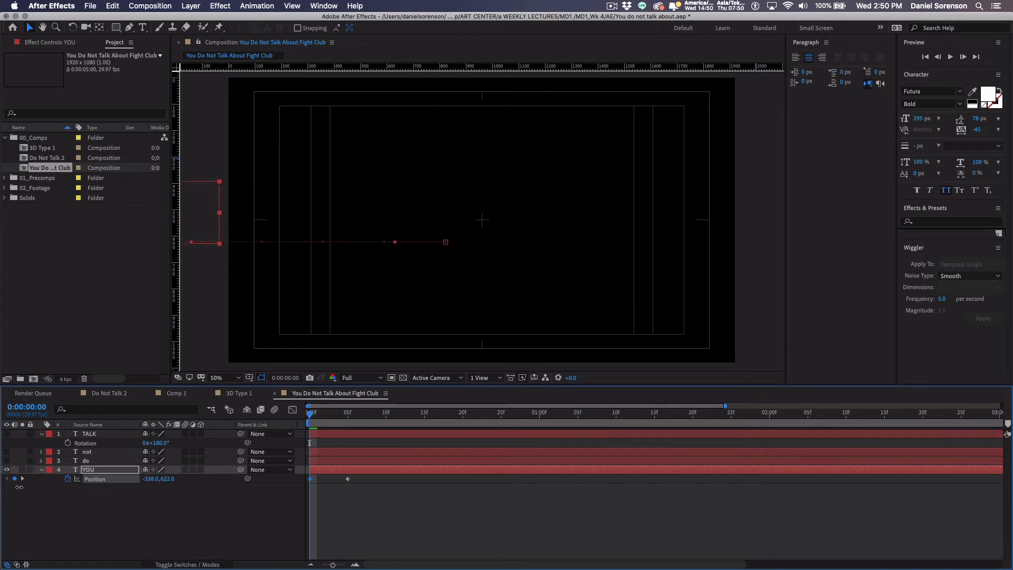
# Step: Play back the YOU slide-in from the start several times to judge its motion
pyautogui.press('space')
pyautogui.press('space')
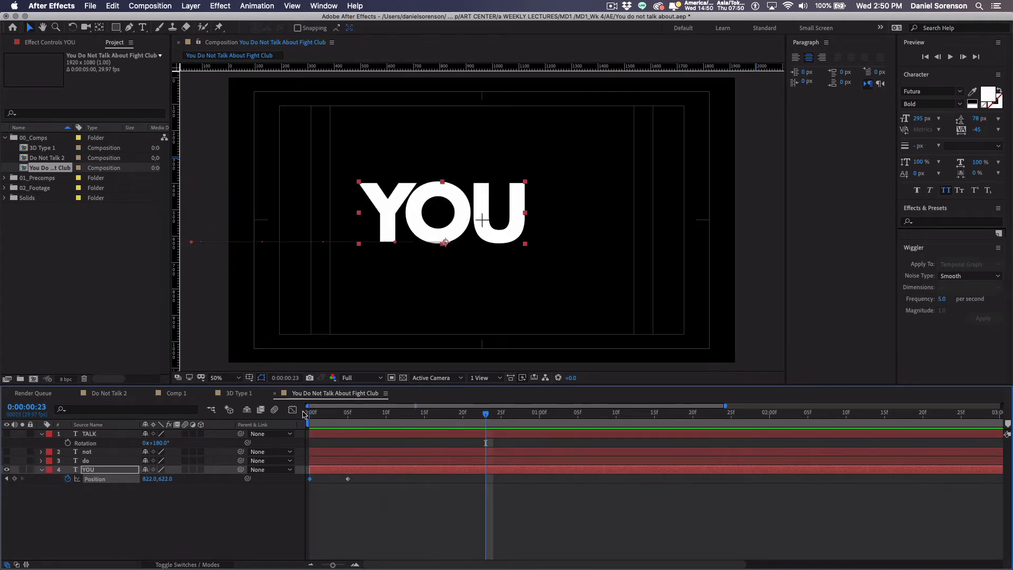
pyautogui.click(321, 421)
pyautogui.press('space')
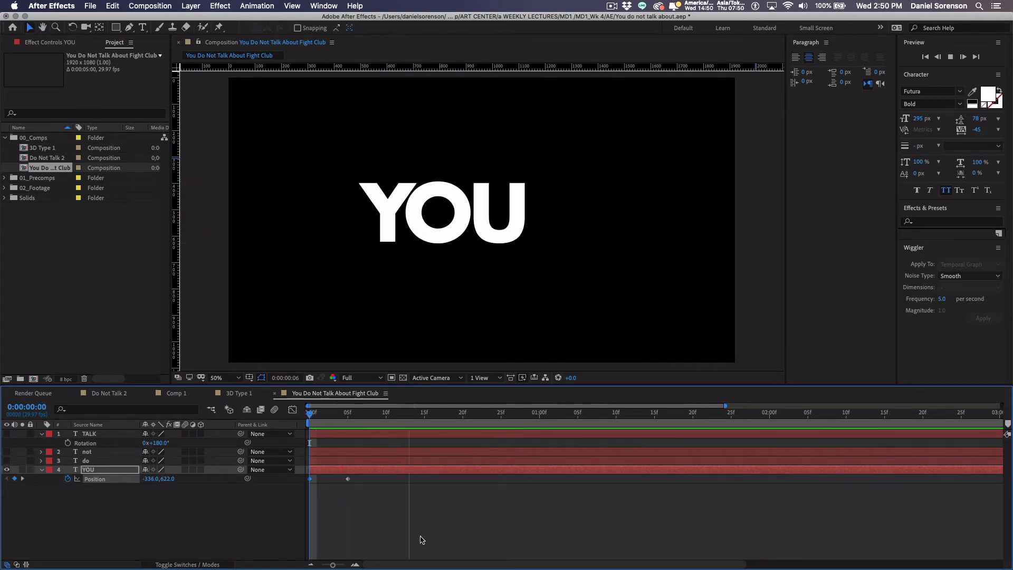
pyautogui.press('space')
pyautogui.click(348, 421)
pyautogui.press('space')
pyautogui.press('space')
pyautogui.click(312, 417)
pyautogui.press('space')
pyautogui.press('space')
# Step: Apply Easy Ease In to YOU's Position keyframe at frame 5 and preview the slide-in
pyautogui.rightClick(347, 479)
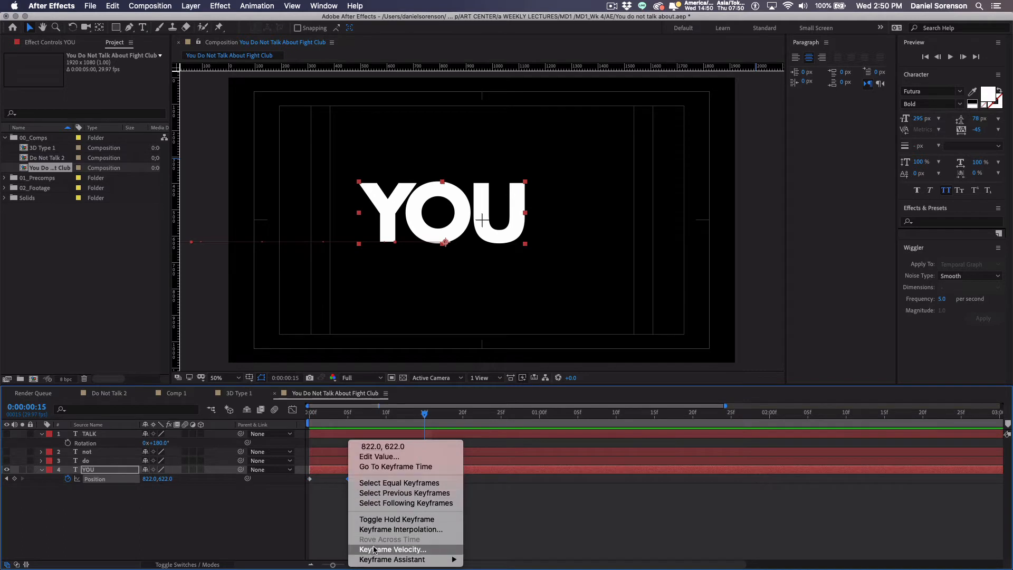
pyautogui.moveTo(376, 559)
pyautogui.click(494, 509)
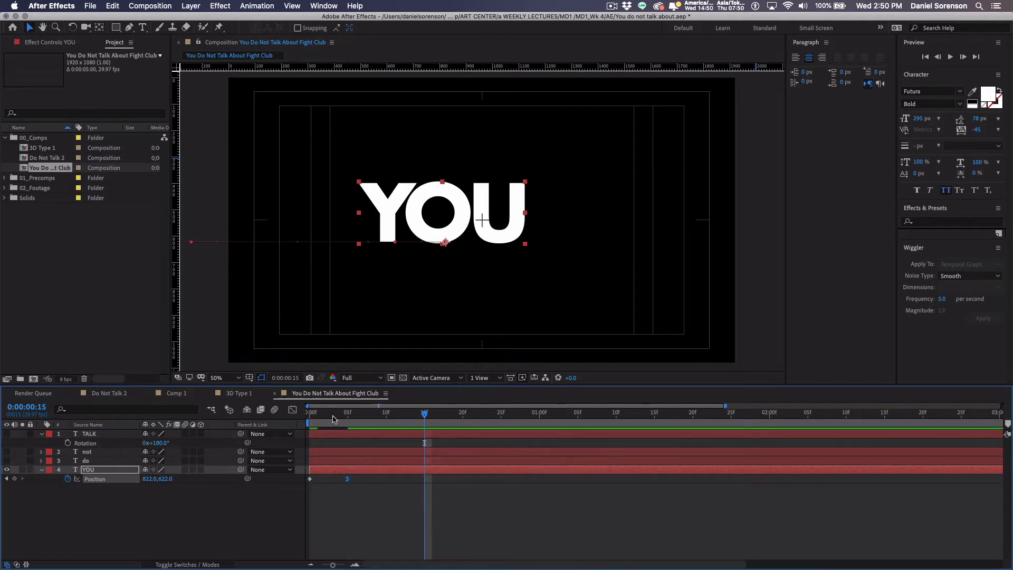
pyautogui.press('Home')
pyautogui.press('space')
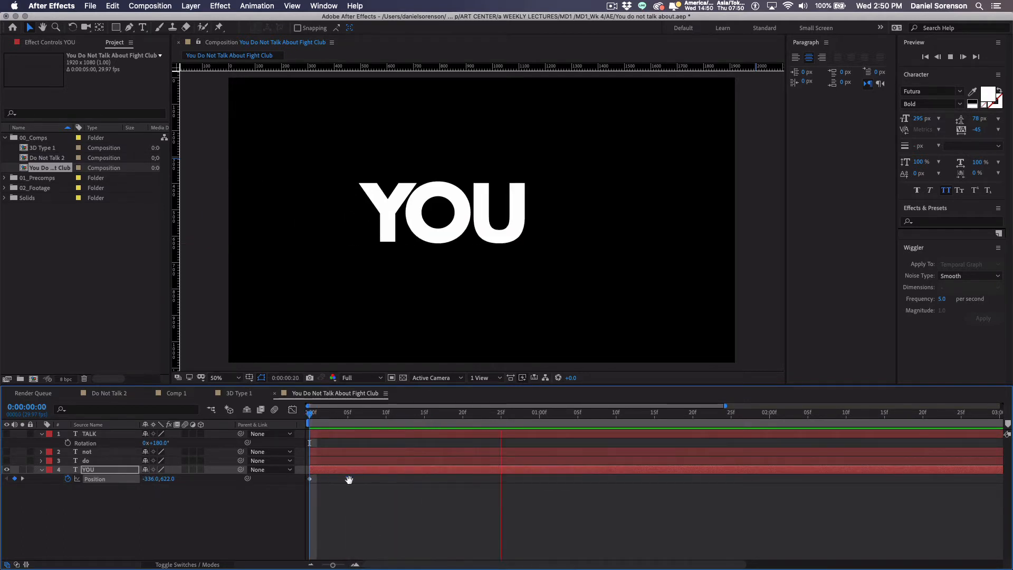
pyautogui.press('space')
pyautogui.press('Home')
pyautogui.press('space')
pyautogui.press('space')
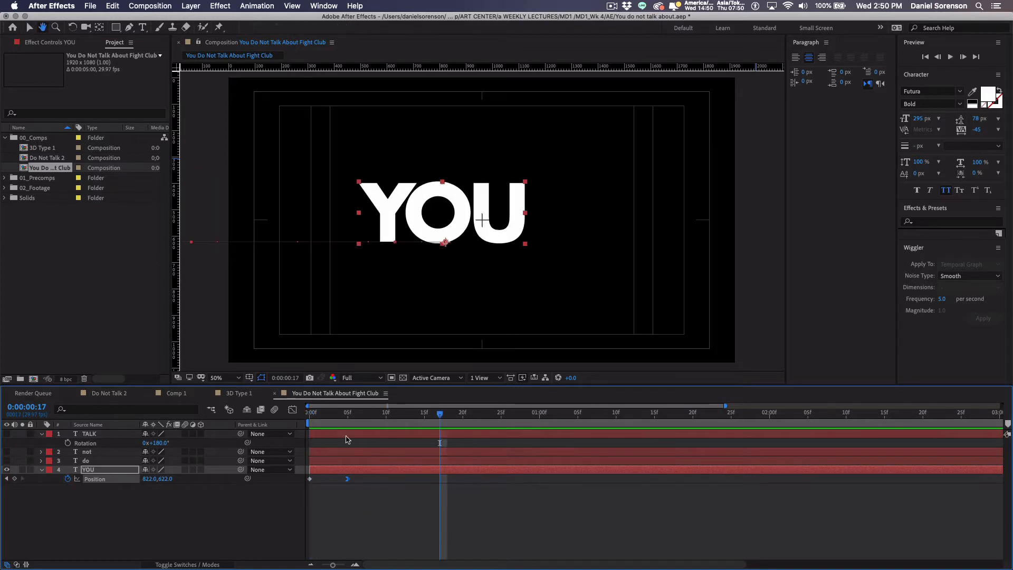
# Step: Go to frame 5 and make the DO and NOT layers visible again
pyautogui.moveTo(318, 418); pyautogui.dragTo(344, 417)
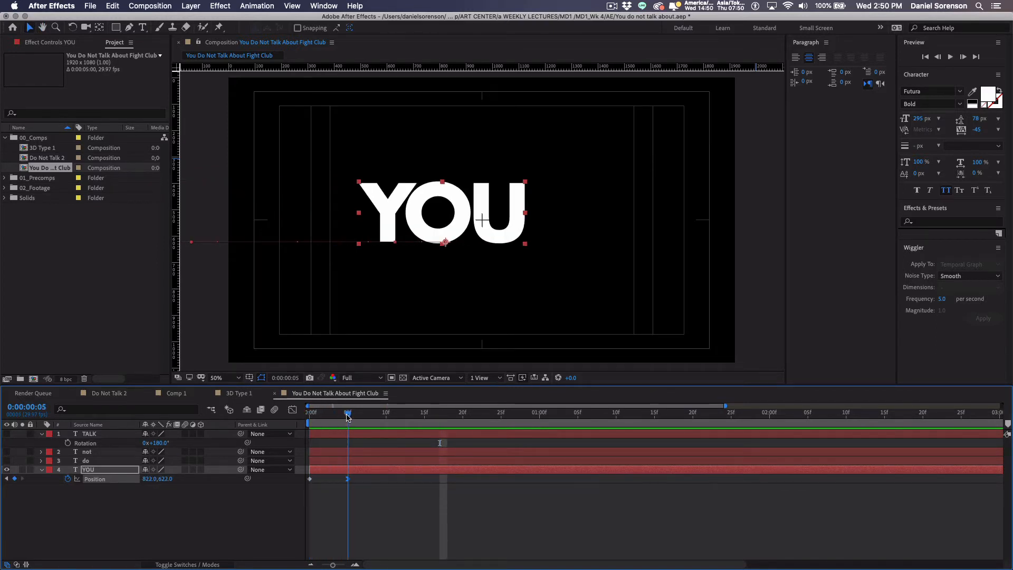
pyautogui.click(7, 461)
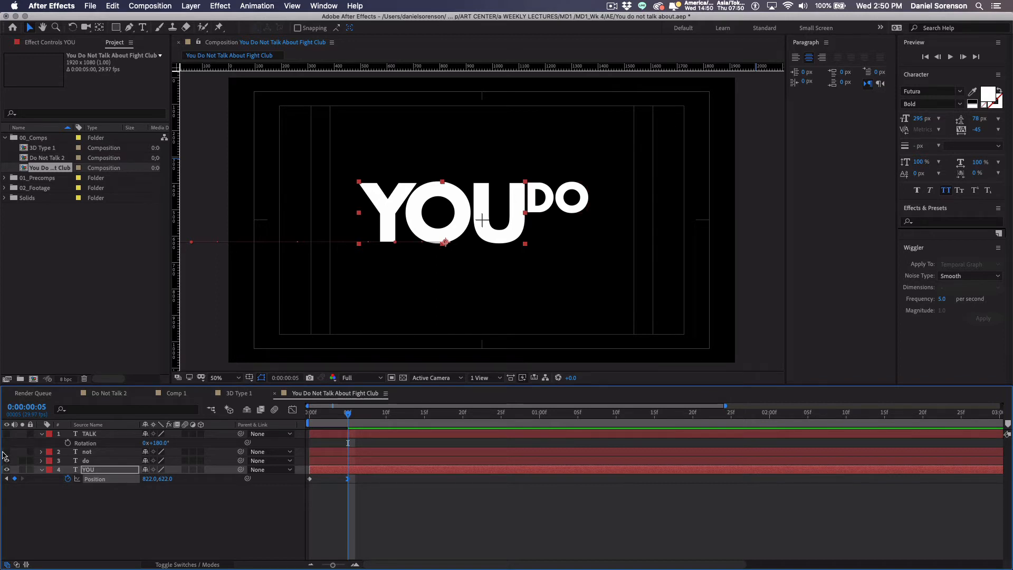
pyautogui.click(7, 451)
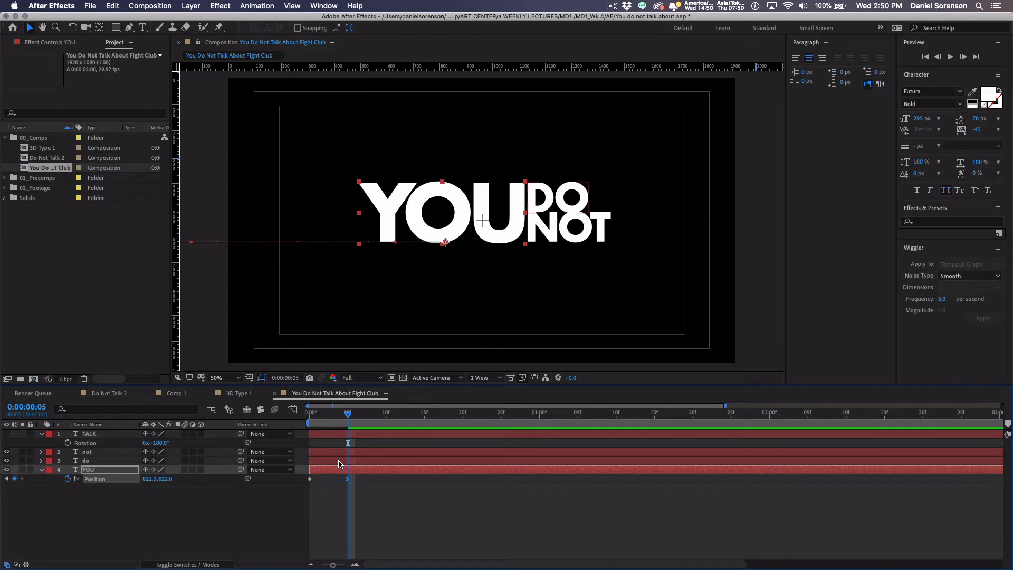
# Step: Trim the start of the DO layer to frame 5 and the start of the NOT layer to frame 10
pyautogui.click(359, 457)
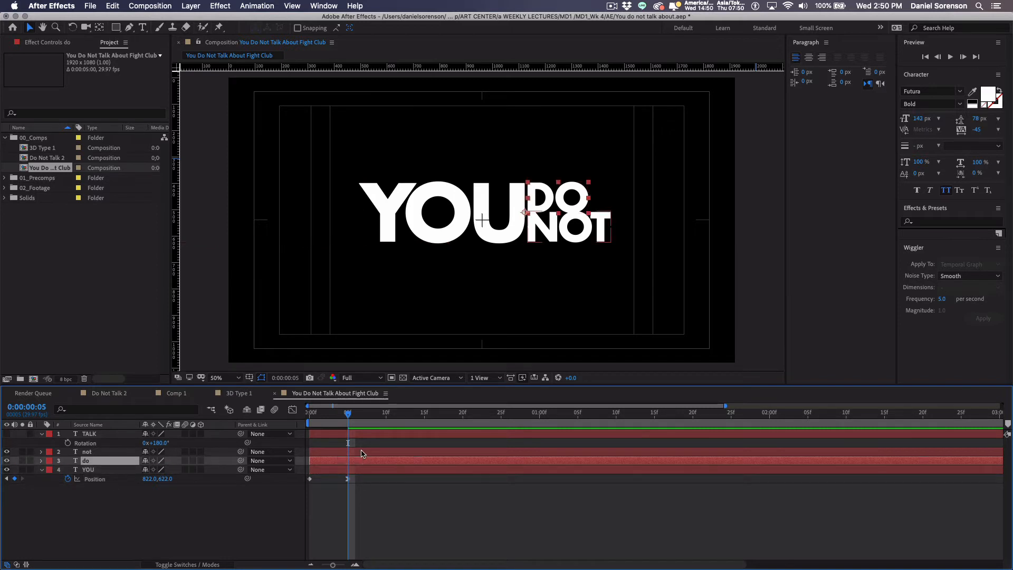
pyautogui.keyDown('shift'); pyautogui.click(361, 452); pyautogui.keyUp('shift')
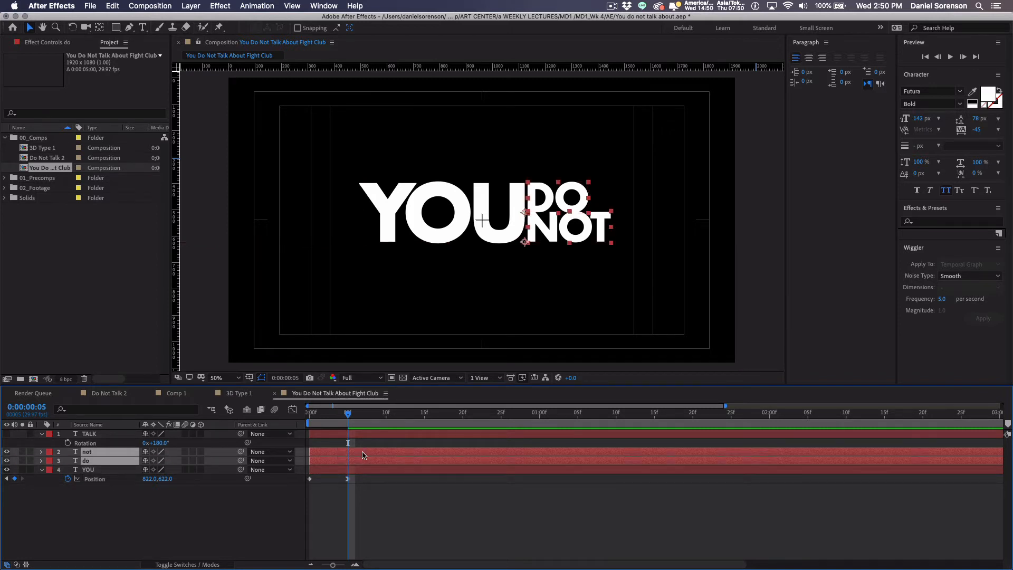
pyautogui.hotkey('alt', '[')
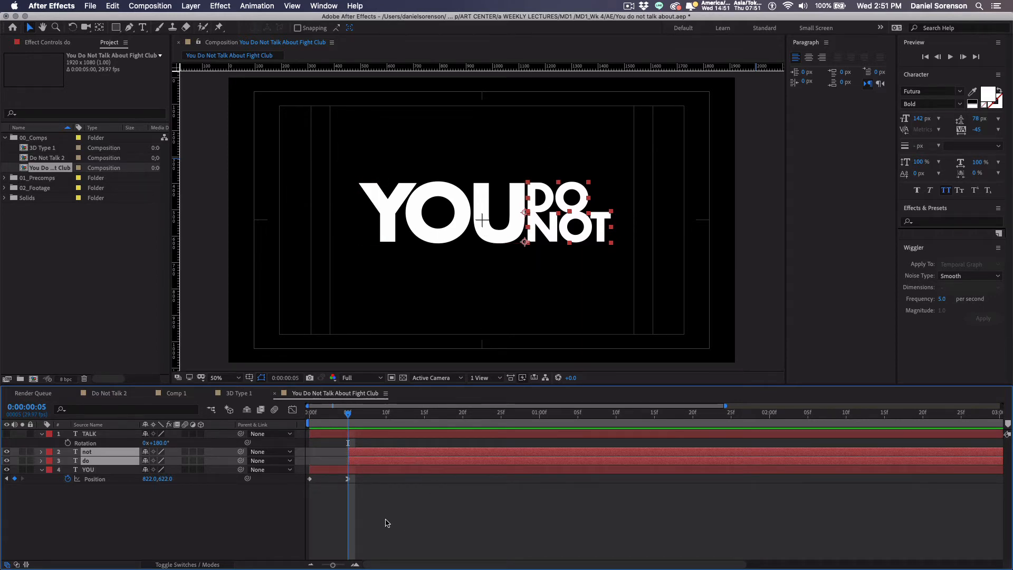
pyautogui.moveTo(311, 413); pyautogui.dragTo(318, 414)
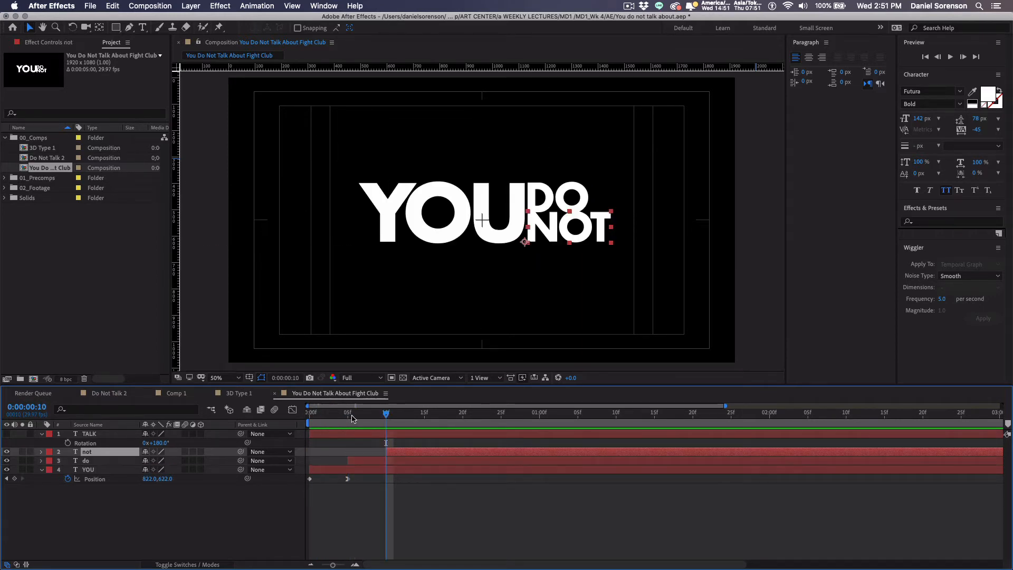
# Step: Add a Position keyframe to the DO layer at frame 10 to hold its final placement
pyautogui.moveTo(355, 415); pyautogui.dragTo(348, 419)
pyautogui.click(370, 462)
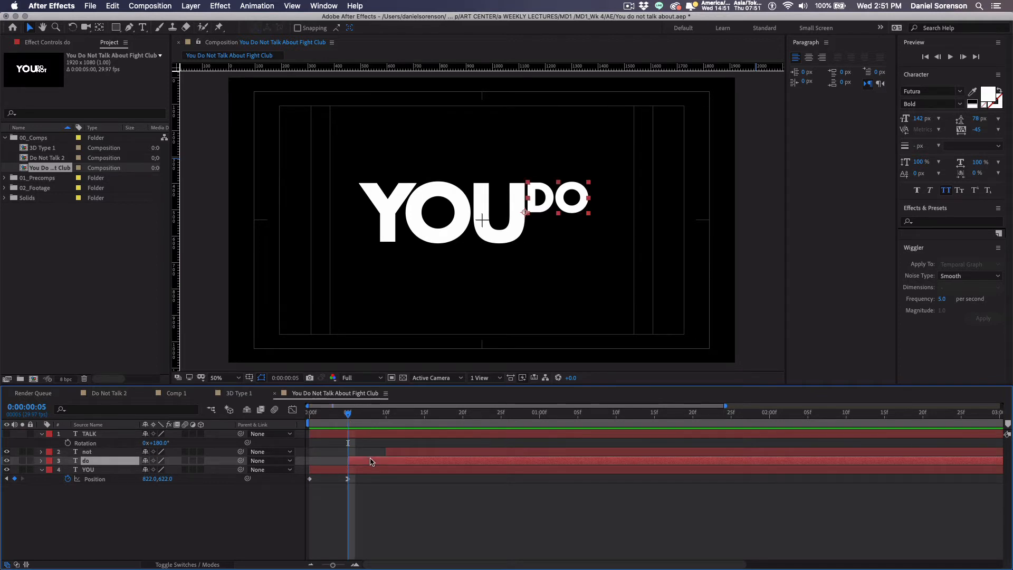
pyautogui.click(386, 414)
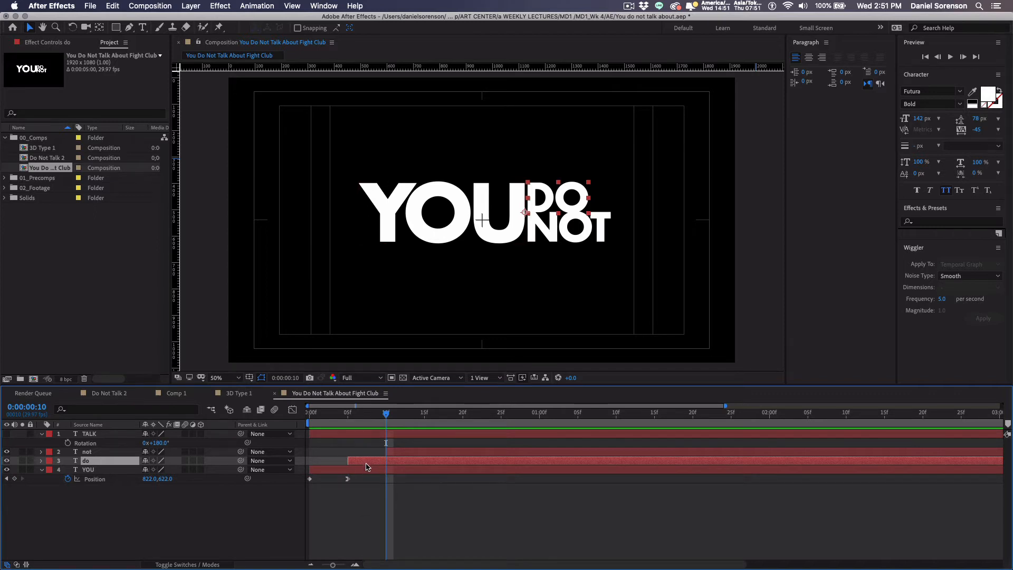
pyautogui.press('p')
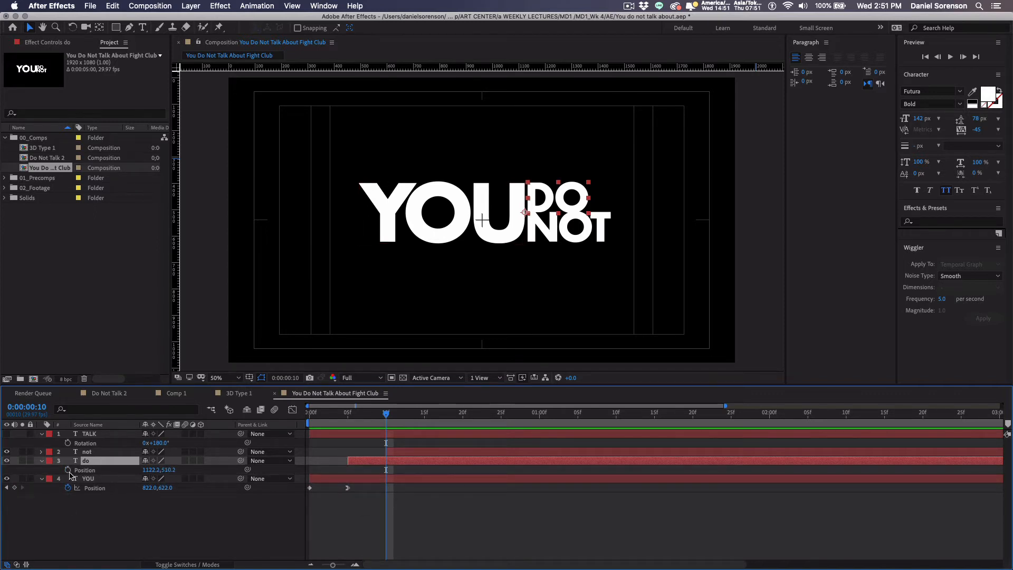
pyautogui.click(68, 470)
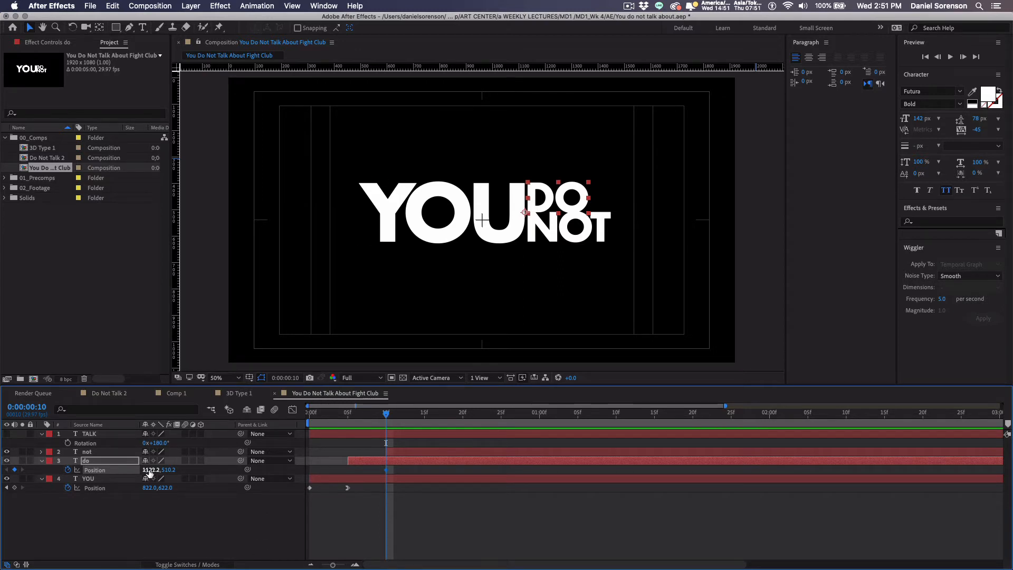
# Step: At frame 5, set the DO layer's X position to 873.2 so its slide starts over the U
pyautogui.click(354, 415)
pyautogui.moveTo(353, 418); pyautogui.dragTo(347, 417)
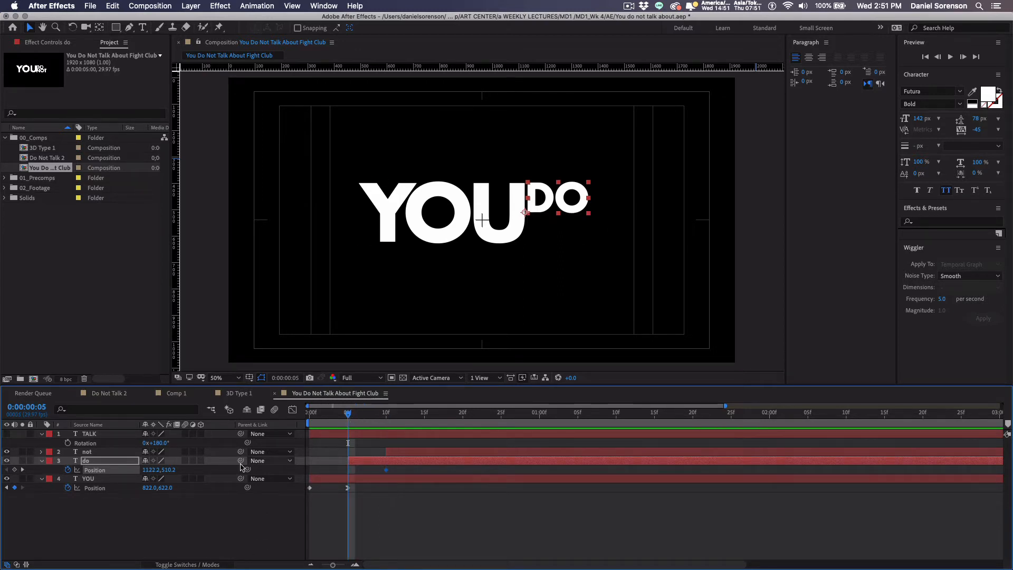
pyautogui.moveTo(151, 471); pyautogui.dragTo(20, 471)
# Step: Add a Position keyframe to the NOT layer at frame 15 to hold its final placement
pyautogui.moveTo(349, 418); pyautogui.dragTo(424, 415)
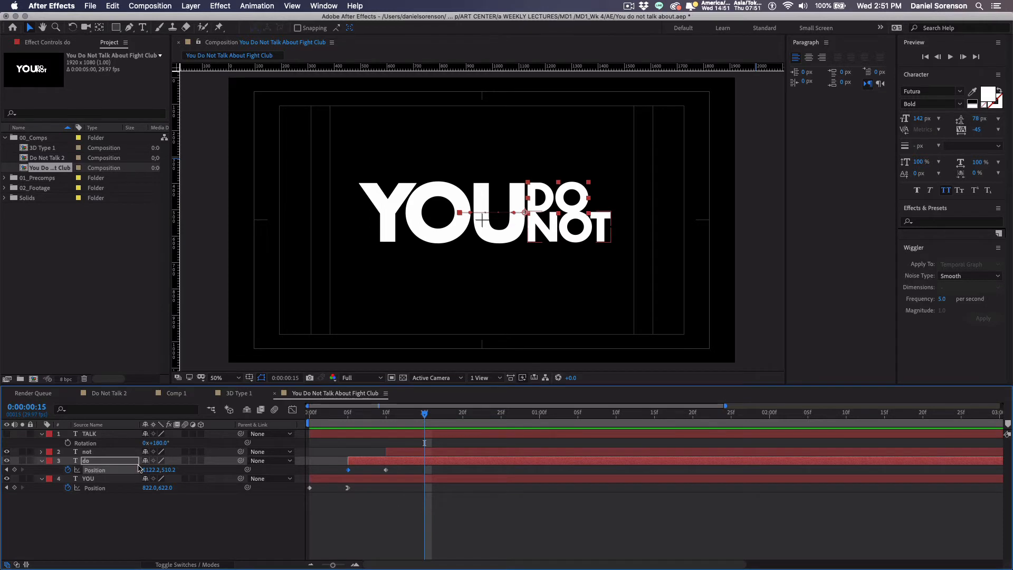
pyautogui.click(106, 451)
pyautogui.press('p')
pyautogui.click(68, 461)
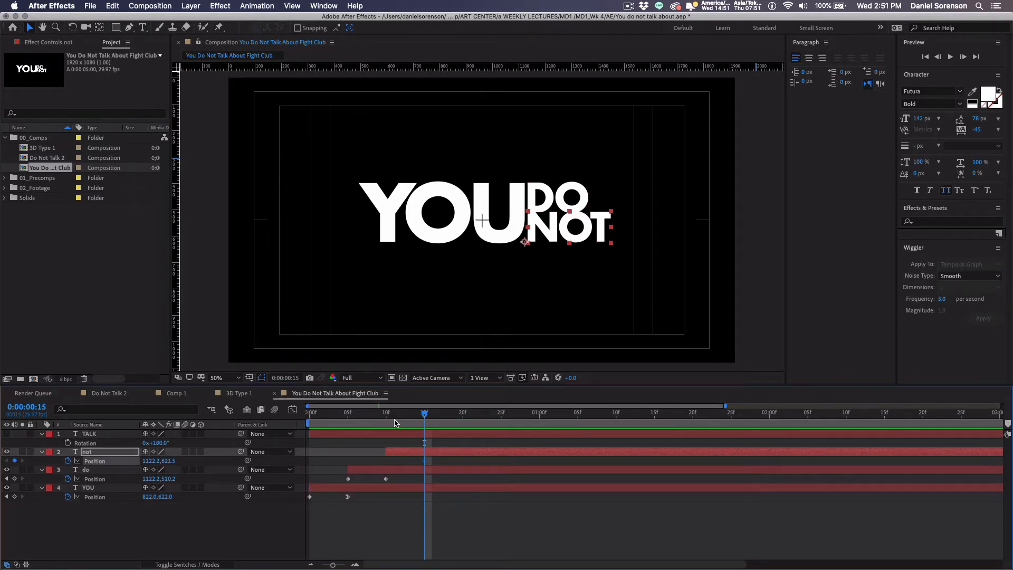
# Step: Set the NOT layer's X position to 804.2 at frame 10 and preview the word slide-ins
pyautogui.click(386, 415)
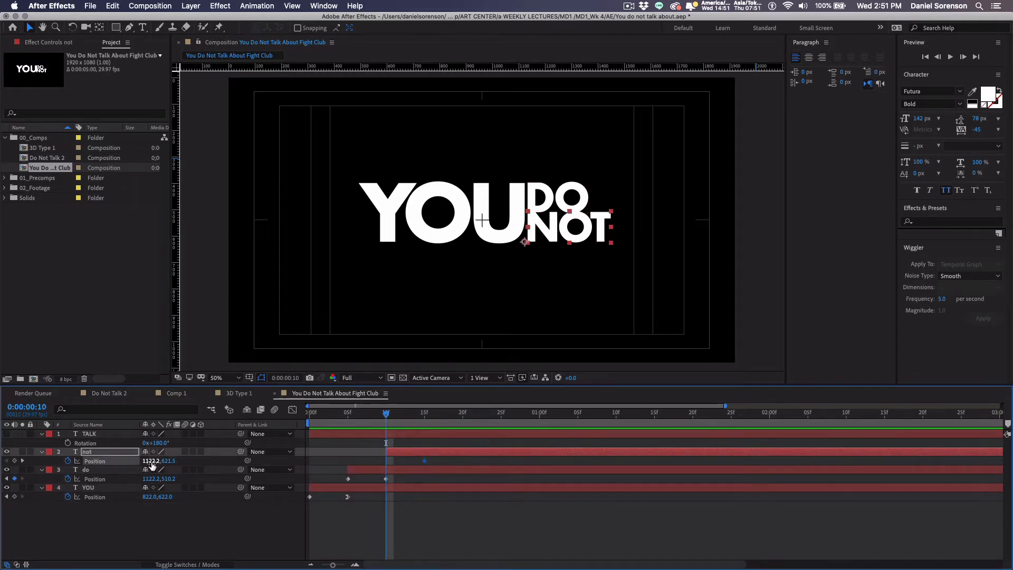
pyautogui.moveTo(152, 460); pyautogui.dragTo(4, 464)
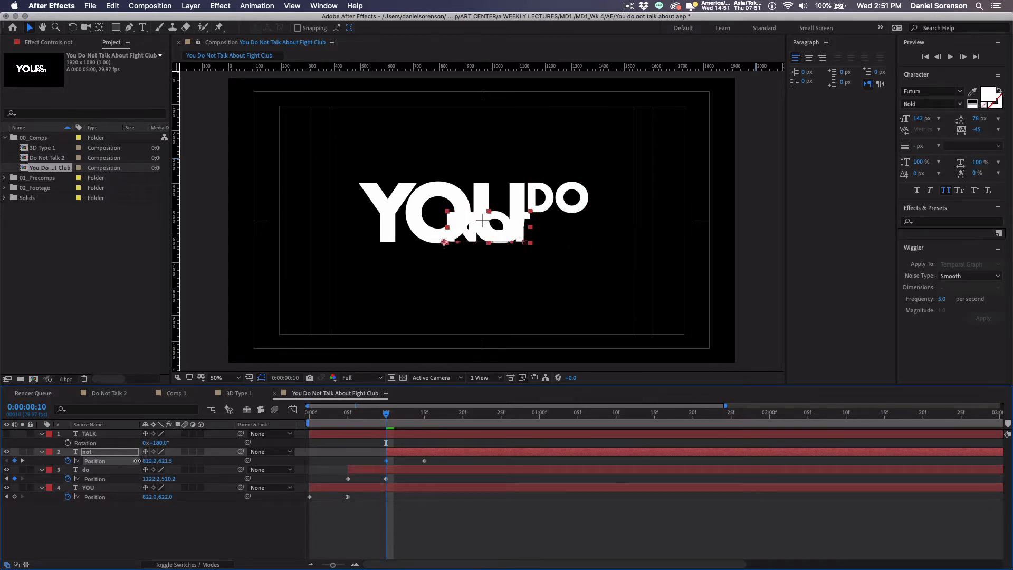
pyautogui.moveTo(149, 460); pyautogui.dragTo(137, 460)
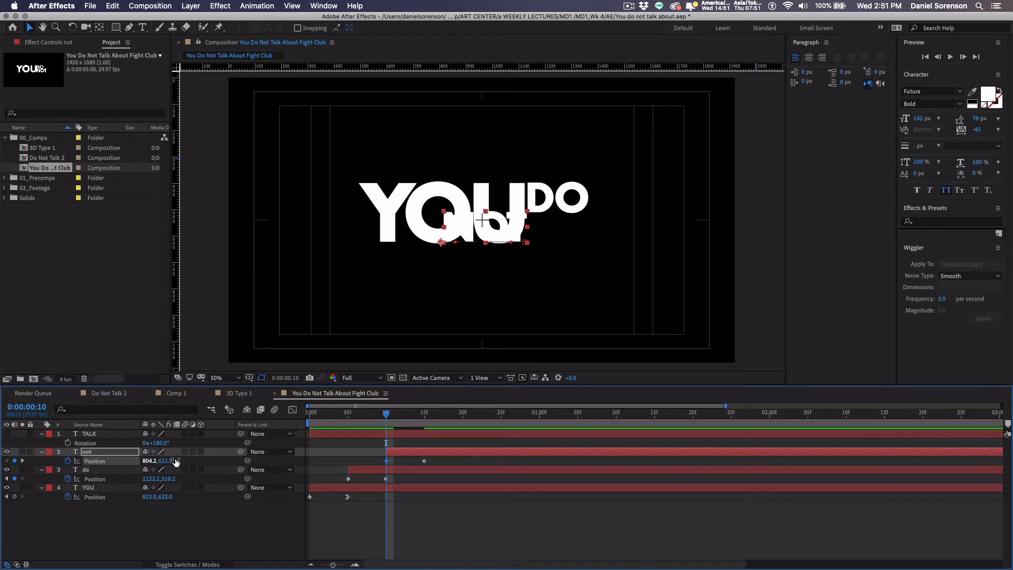
pyautogui.press('space')
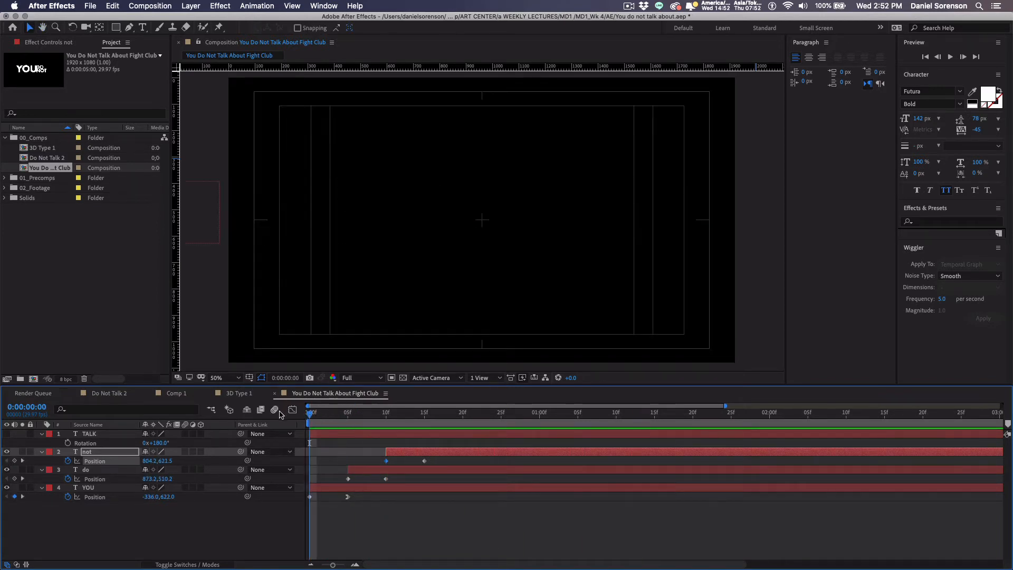
pyautogui.press('space')
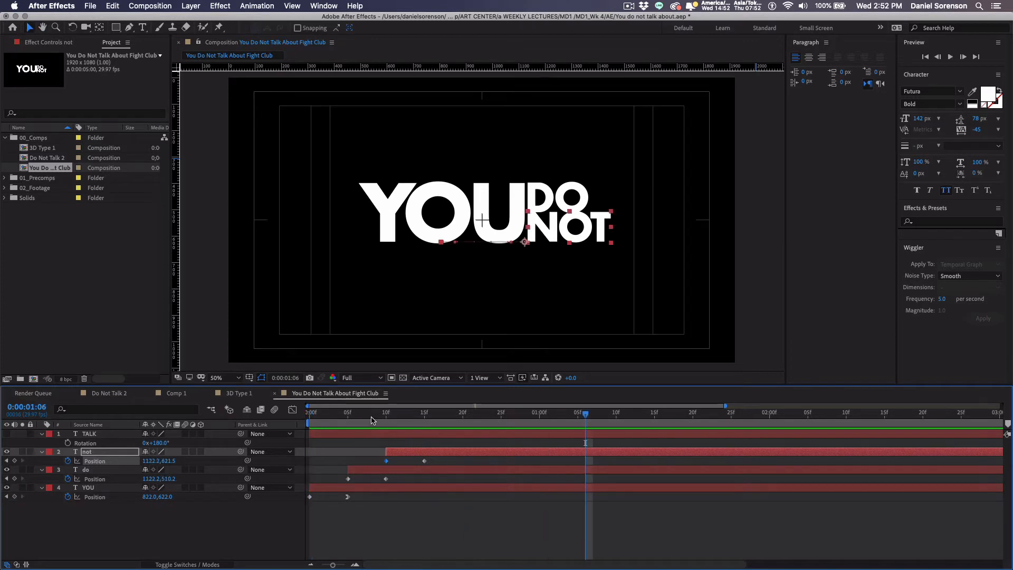
# Step: At frame 5, create a 100 × 350 px magenta solid above the DO layer and place it over the right part of the U
pyautogui.moveTo(371, 417); pyautogui.dragTo(348, 433)
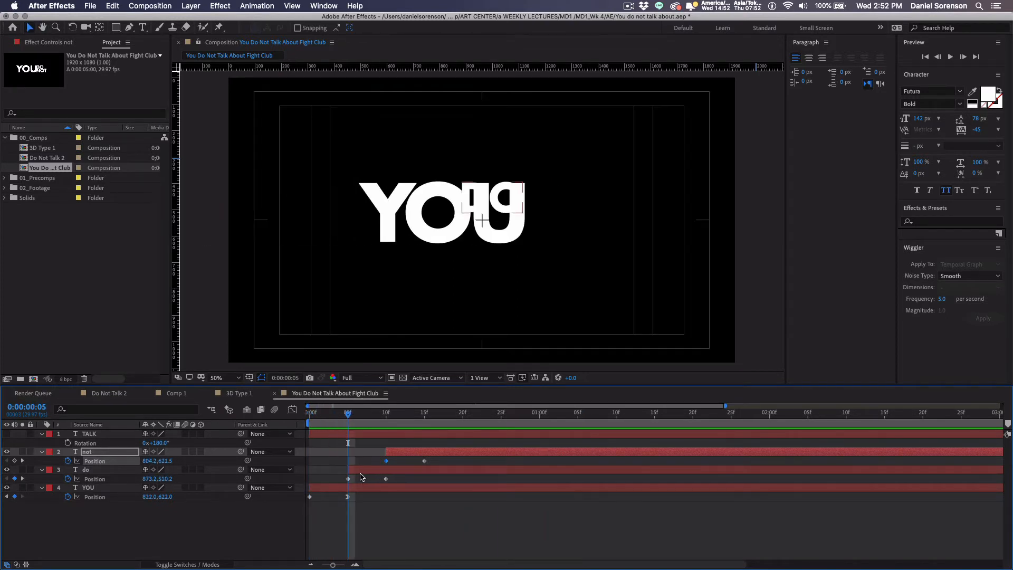
pyautogui.click(363, 473)
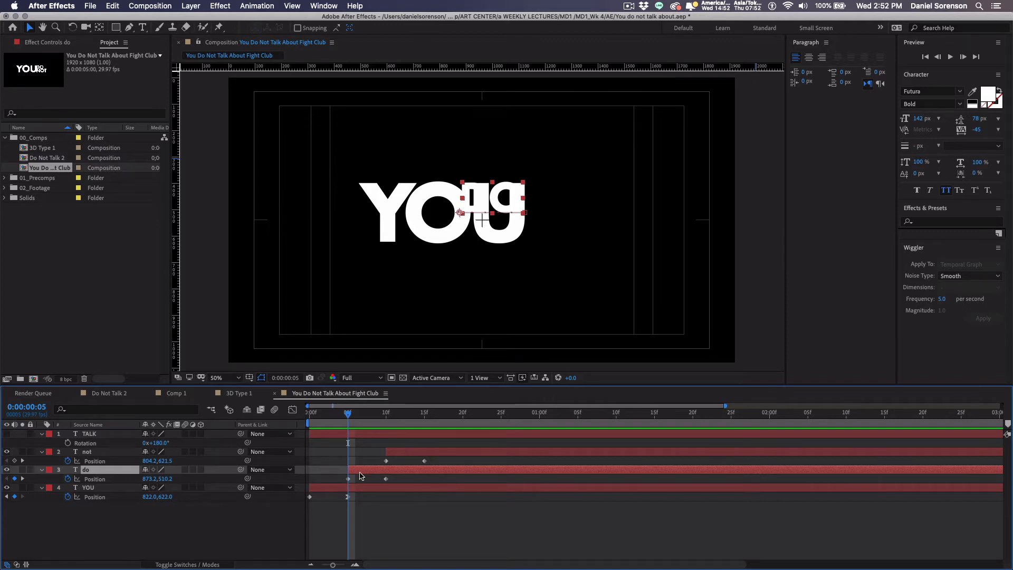
pyautogui.press('super+y')
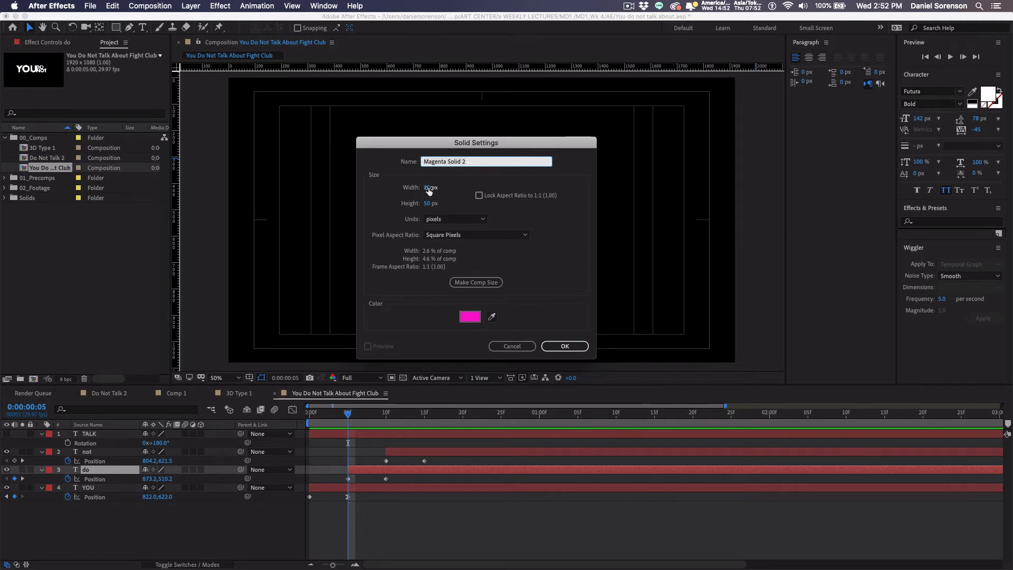
pyautogui.click(429, 189)
pyautogui.write('100')
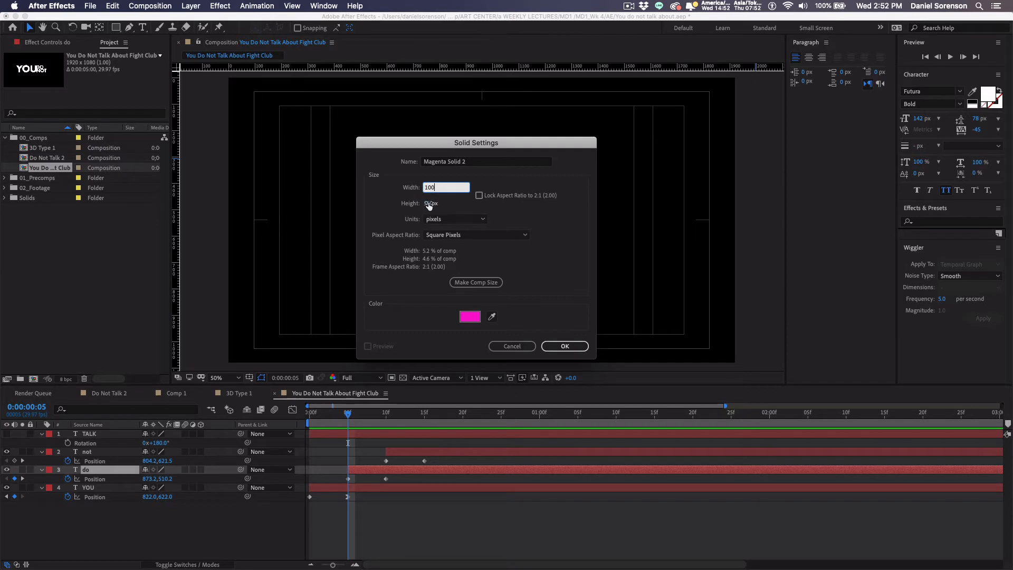
pyautogui.click(429, 204)
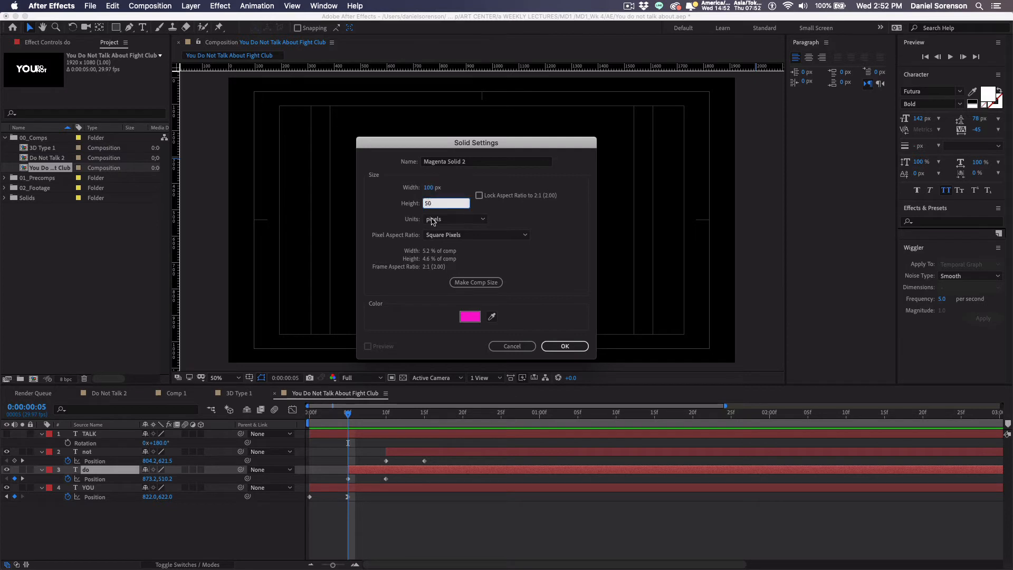
pyautogui.write('350')
pyautogui.click(570, 347)
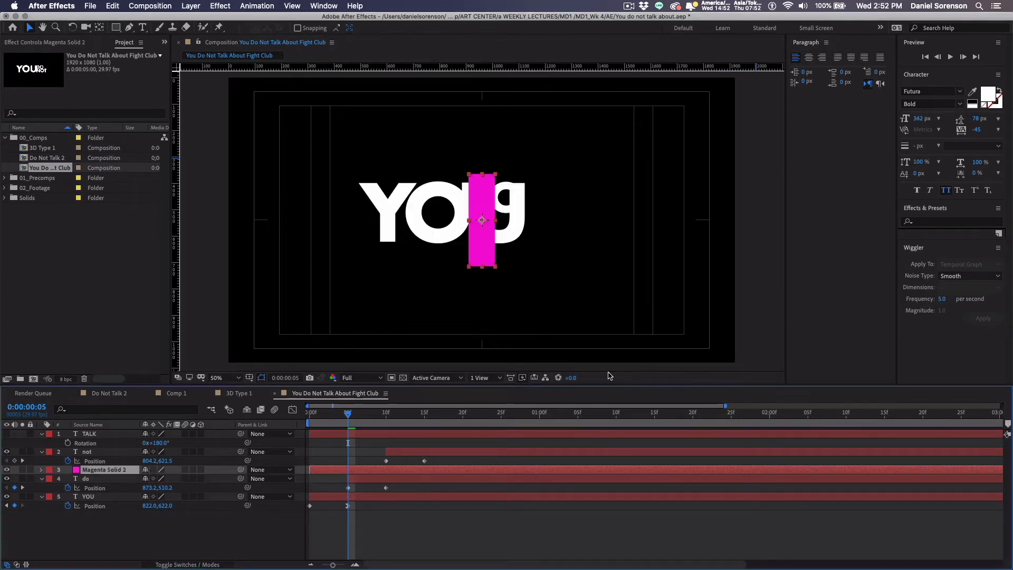
pyautogui.moveTo(483, 253); pyautogui.dragTo(510, 248)
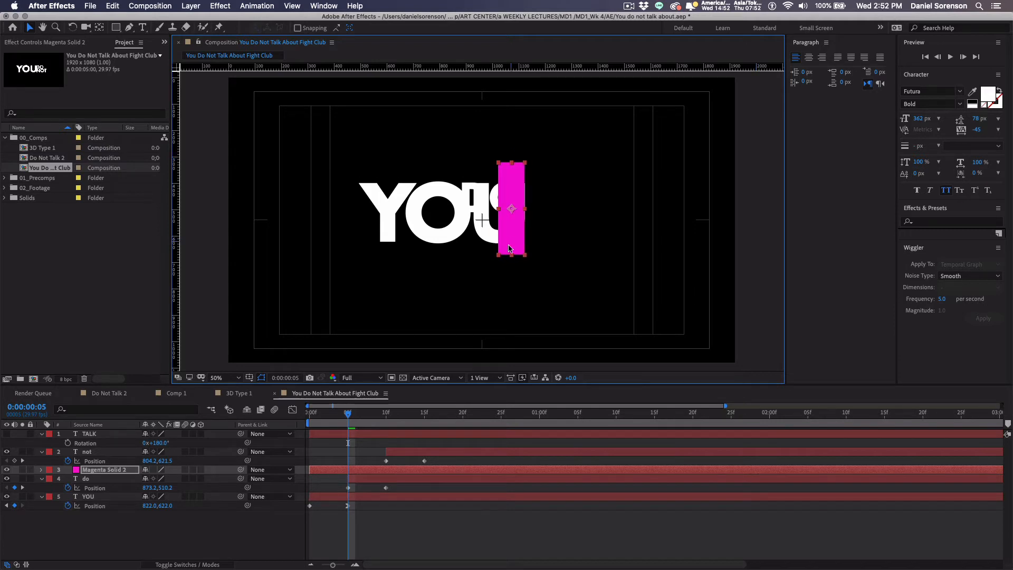
# Step: Show the track matte options and set the DO layer to Alpha Inverted Matte using Magenta Solid 2
pyautogui.click(86, 480)
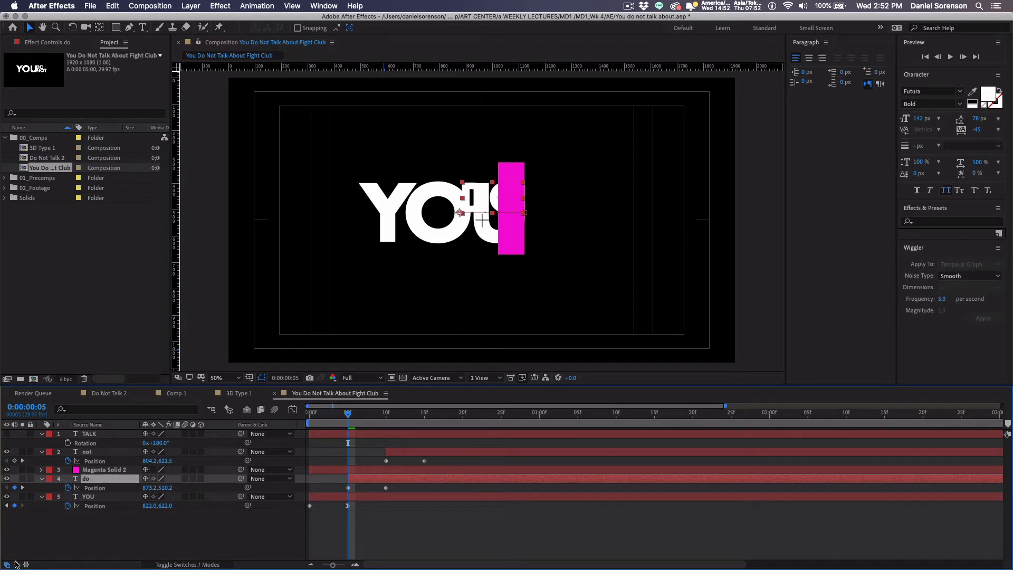
pyautogui.click(16, 565)
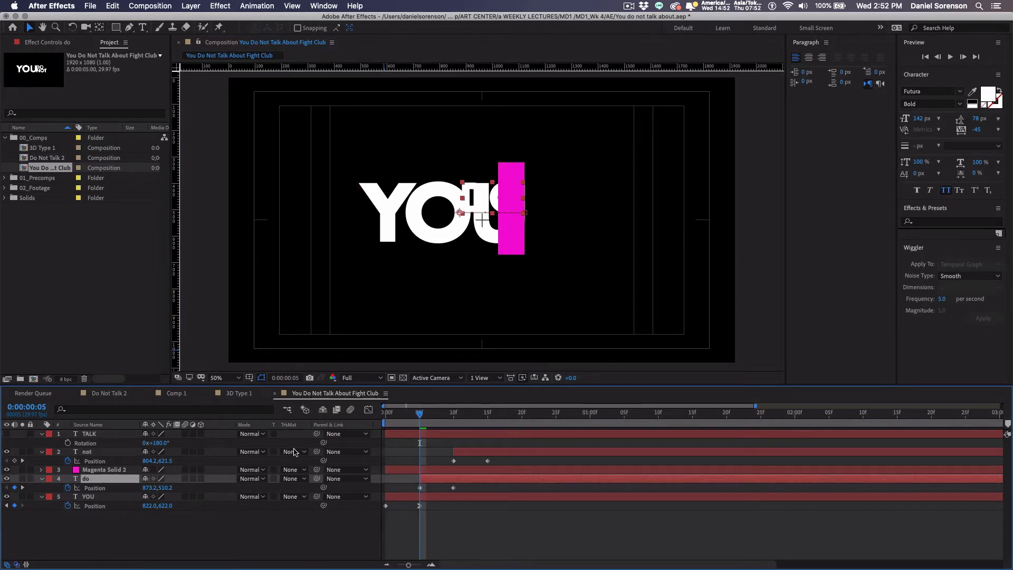
pyautogui.click(295, 479)
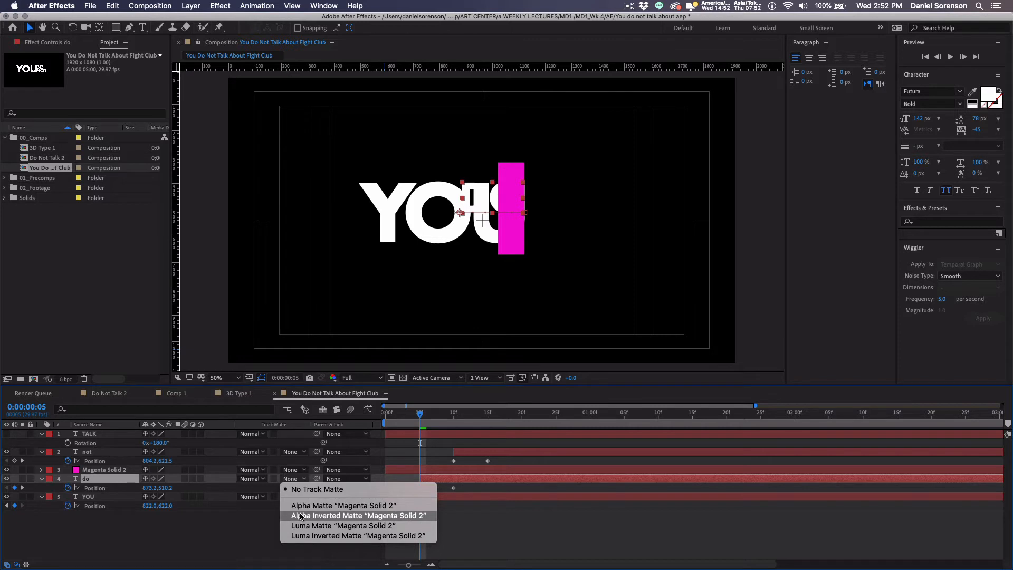
pyautogui.click(301, 516)
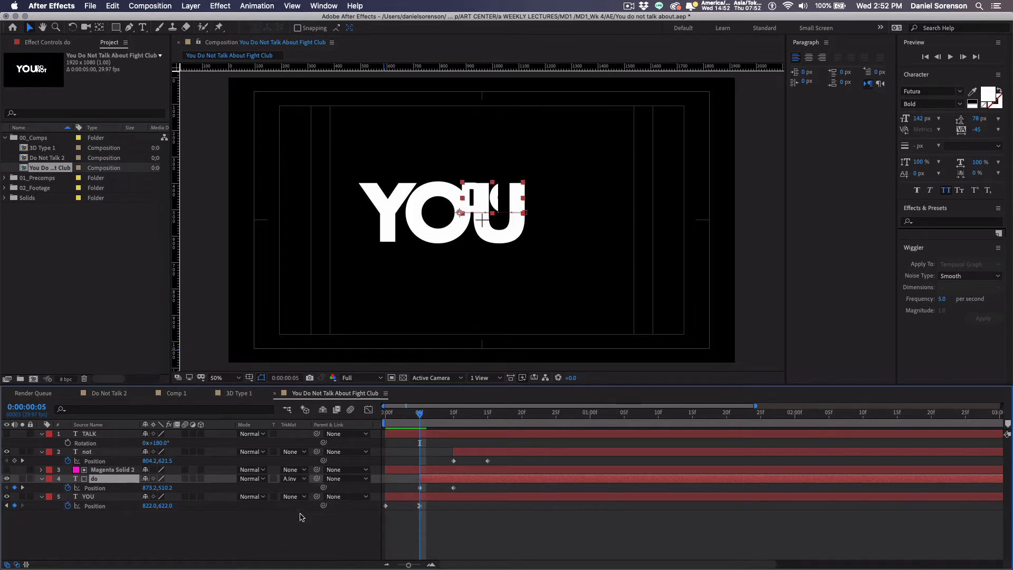
# Step: Stretch the matte solid's left edge to cover the whole word DO at frame 5, and scrub to check the reveal
pyautogui.click(105, 469)
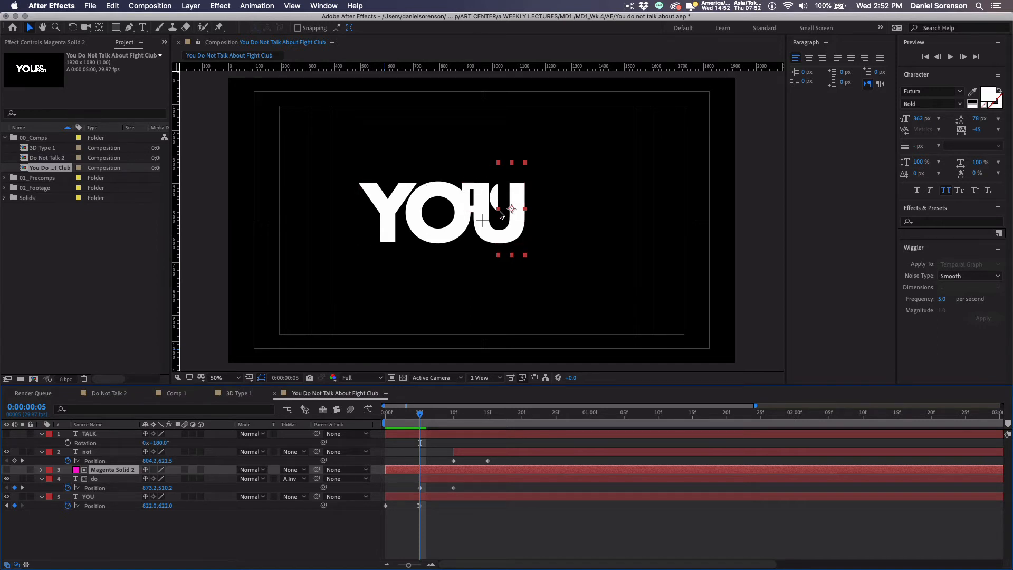
pyautogui.moveTo(498, 209); pyautogui.dragTo(477, 207)
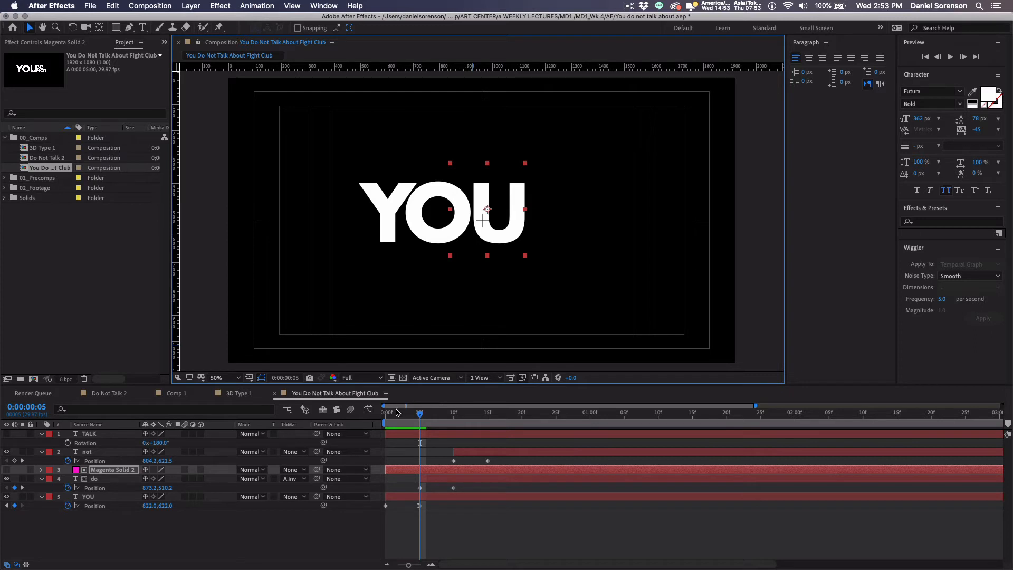
pyautogui.moveTo(401, 413)
pyautogui.mouseDown()
pyautogui.moveTo(463, 418)
pyautogui.moveTo(409, 425)
pyautogui.moveTo(474, 436)
pyautogui.moveTo(430, 440)
pyautogui.moveTo(457, 441)
pyautogui.moveTo(418, 433)
pyautogui.moveTo(420, 418)
pyautogui.mouseUp()
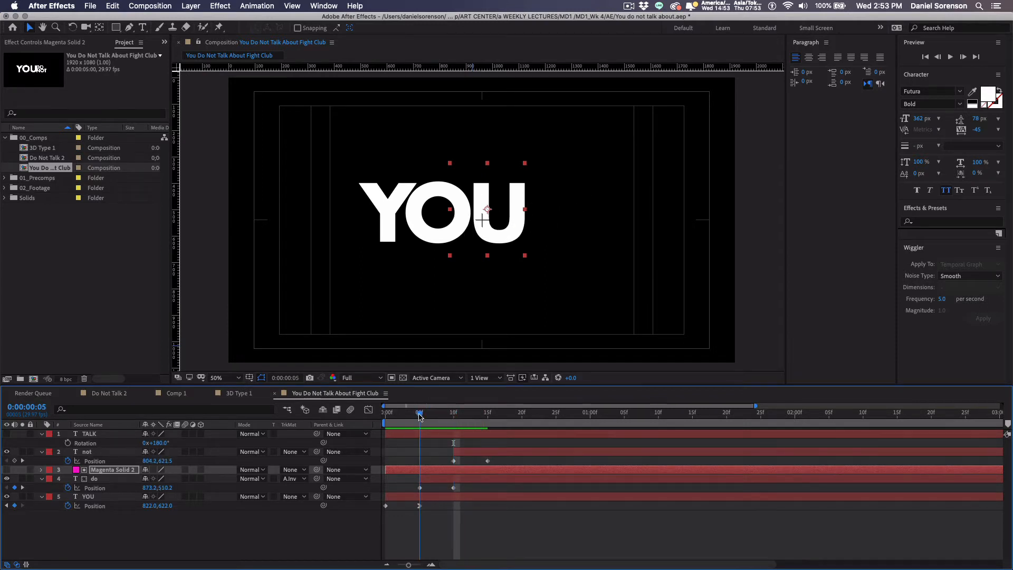
# Step: Trim the start of DO's matte solid to frame 5 and check the reveal up to frame 10
pyautogui.click(425, 472)
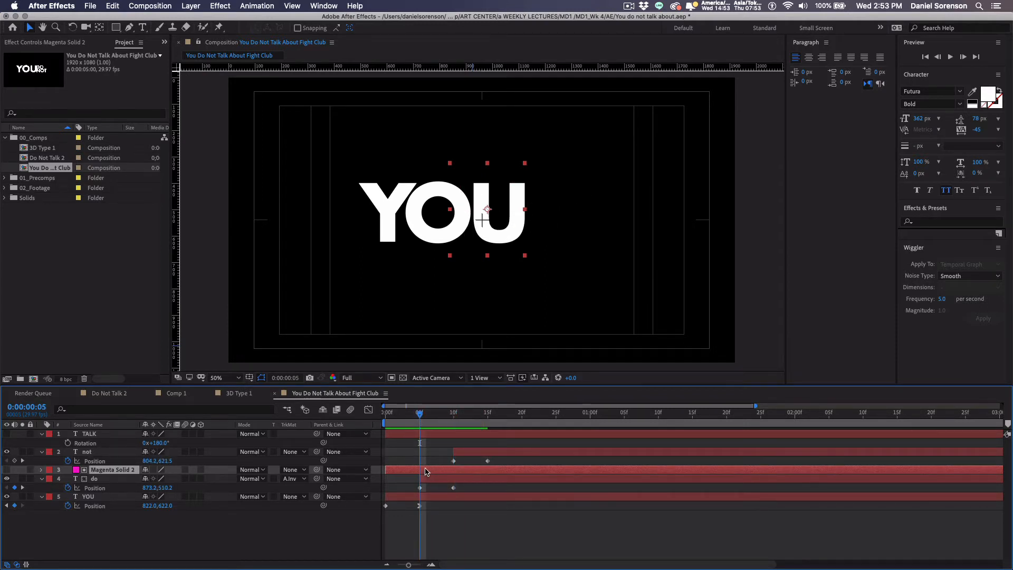
pyautogui.hotkey('alt', '[')
pyautogui.moveTo(420, 416); pyautogui.dragTo(452, 422)
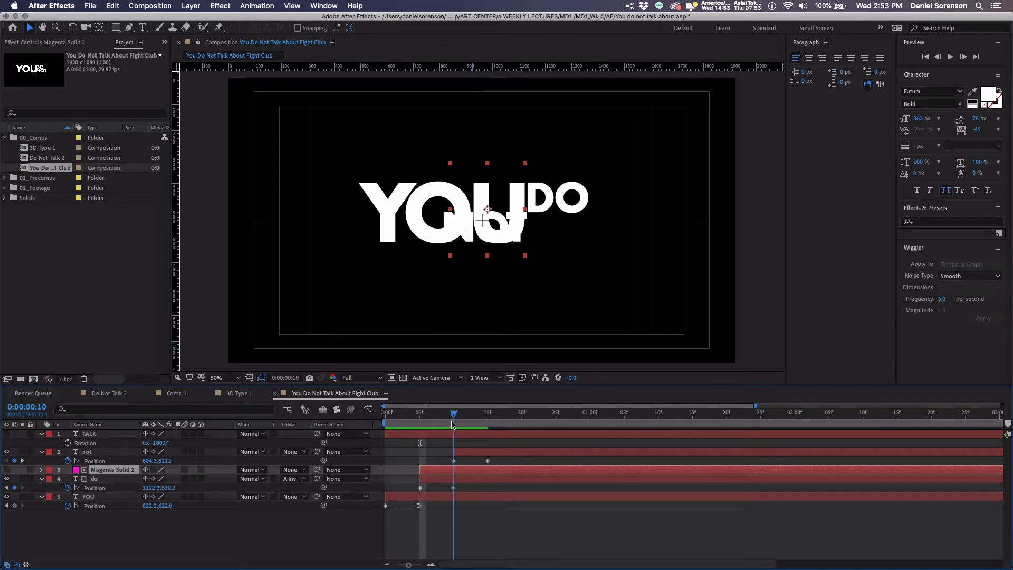
pyautogui.press('space')
pyautogui.press('space')
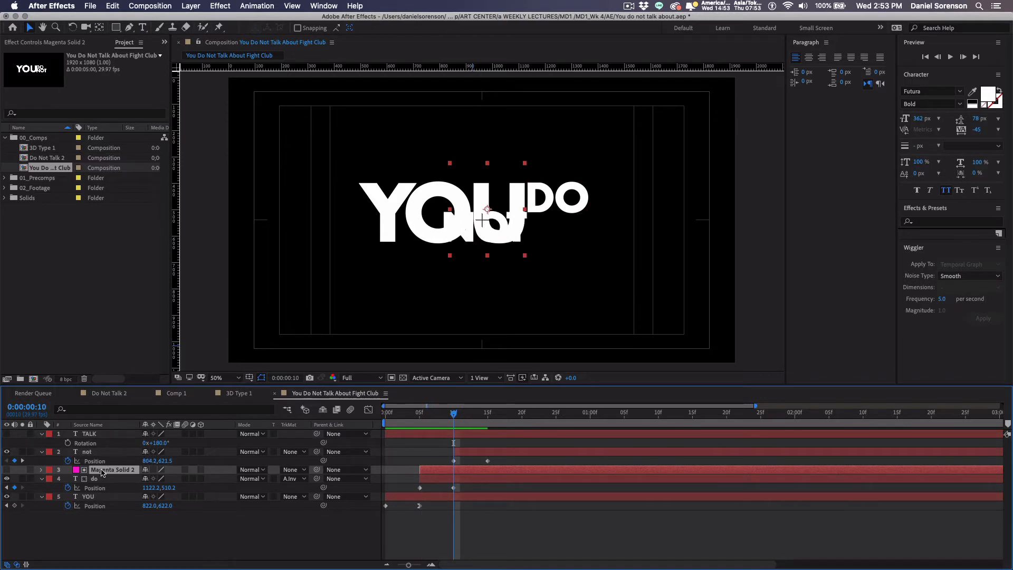
# Step: Duplicate the matte solid, place the copy directly above the NOT layer, and trim its start to frame 10
pyautogui.press('super+d')
pyautogui.moveTo(102, 469); pyautogui.dragTo(113, 454)
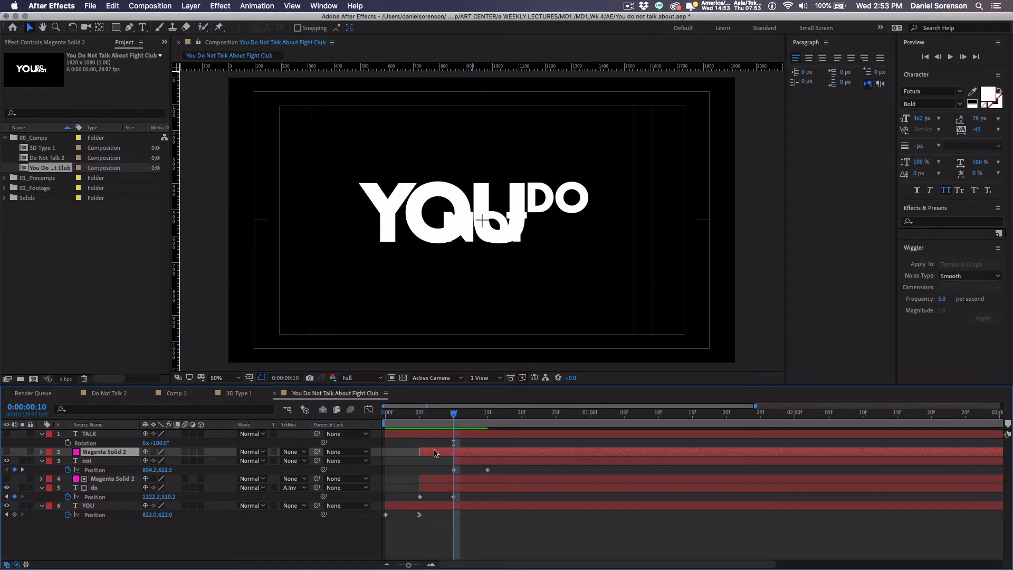
pyautogui.hotkey('alt', '[')
# Step: Set the NOT layer to Alpha Inverted Matte using the duplicated solid, and extend that solid leftward to cover the whole word
pyautogui.click(93, 462)
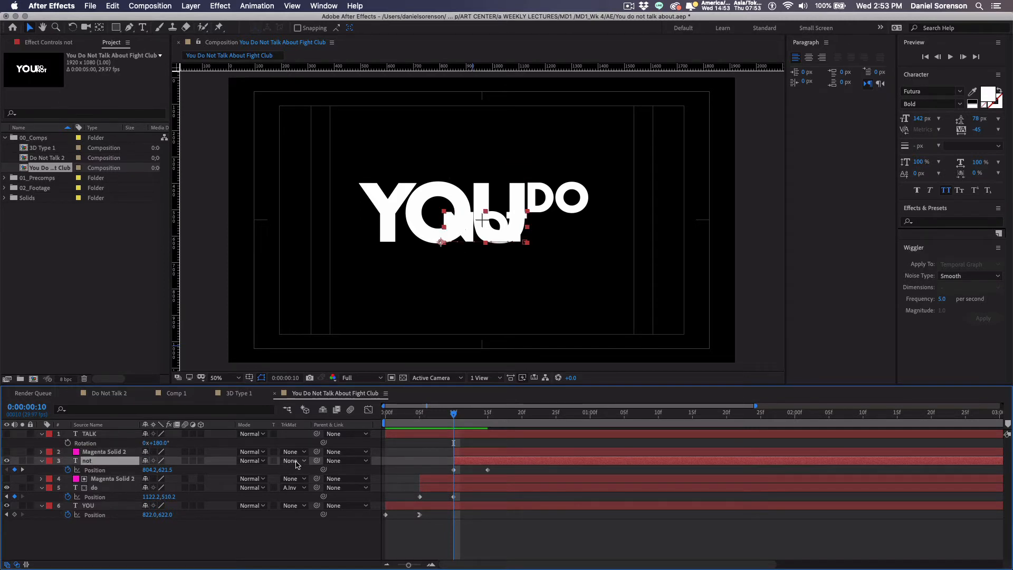
pyautogui.click(296, 461)
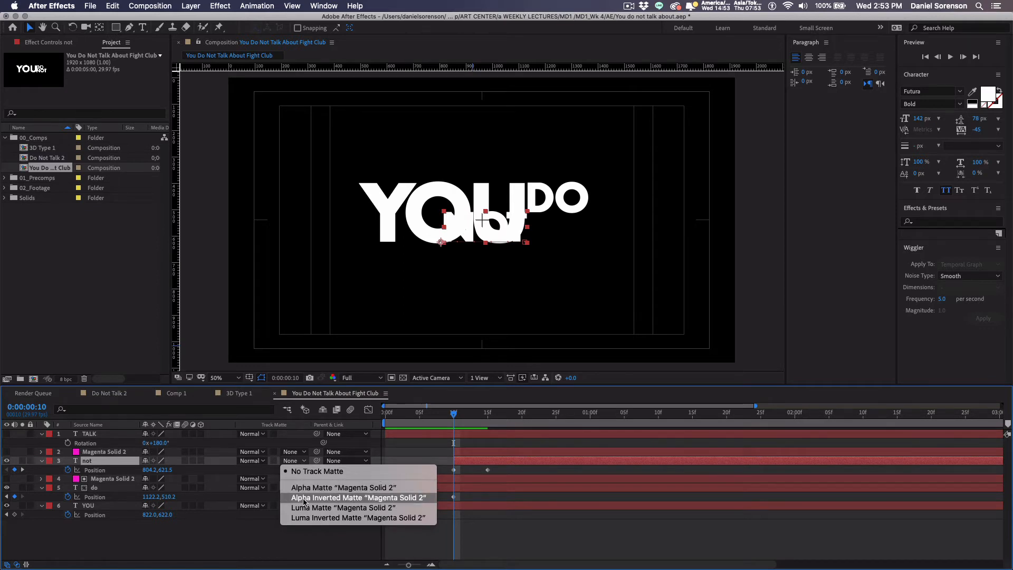
pyautogui.click(304, 500)
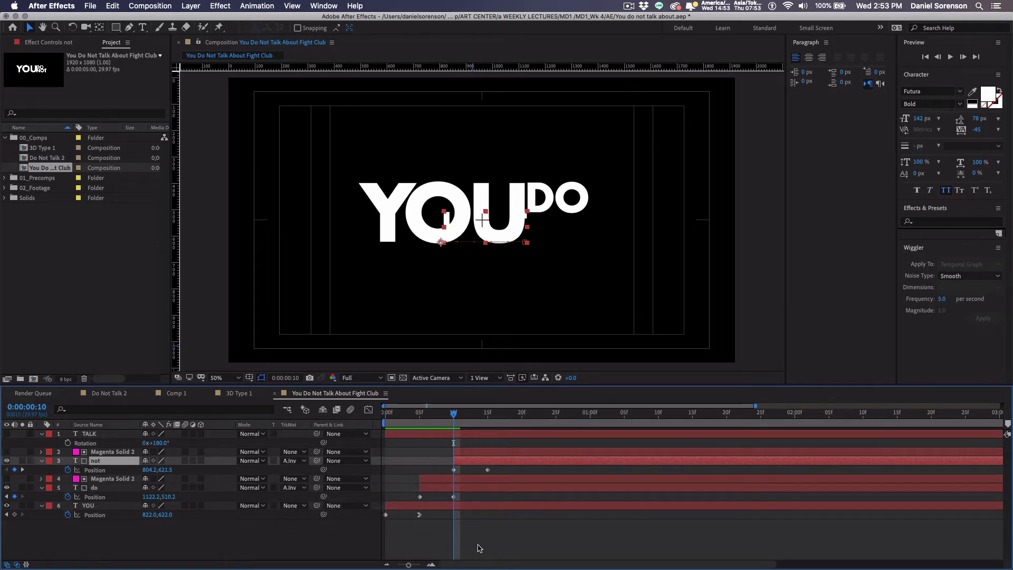
pyautogui.click(473, 452)
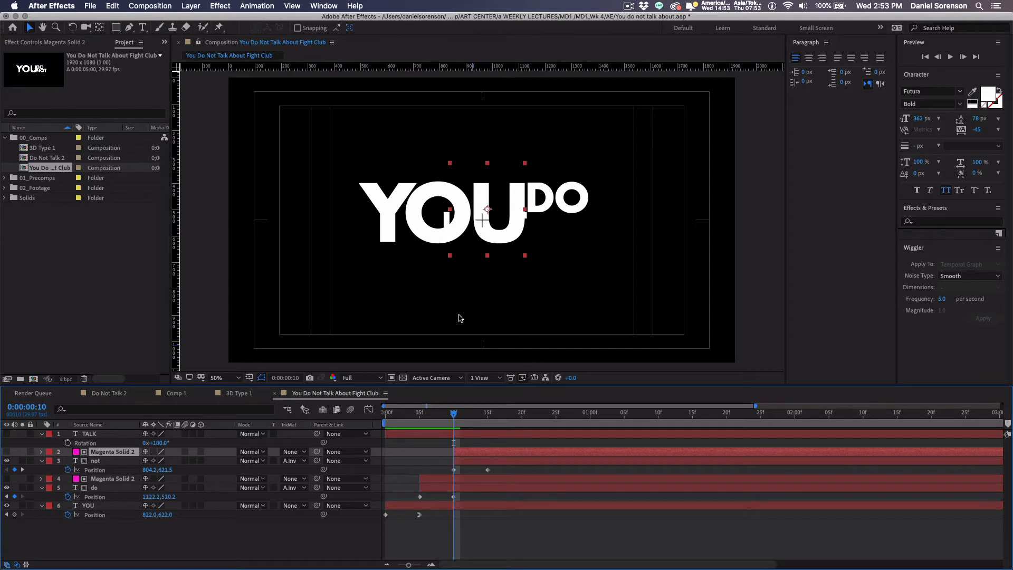
pyautogui.moveTo(450, 210); pyautogui.dragTo(494, 216)
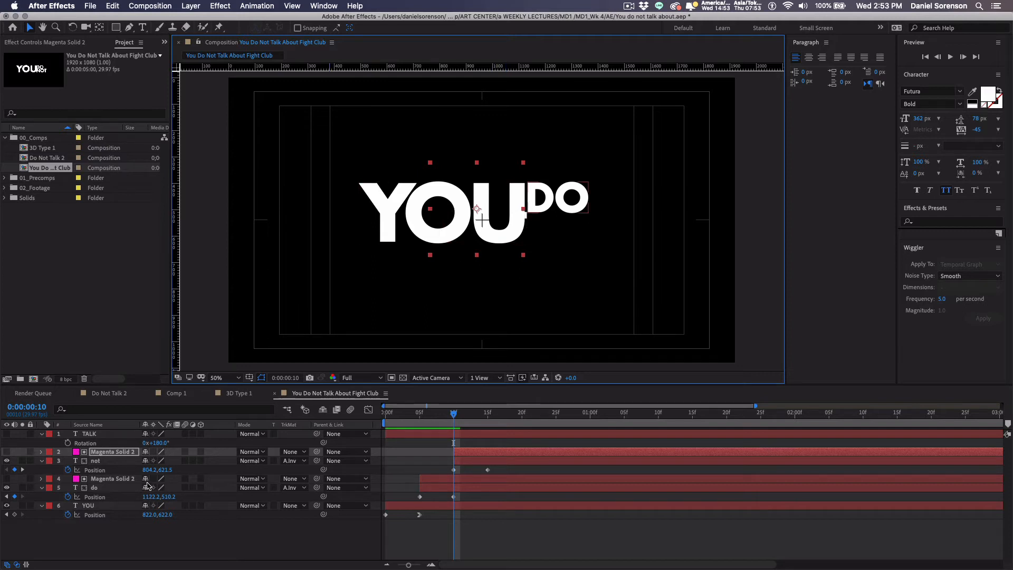
# Step: Set the X position of the NOT layer's frame 10 keyframe to 792.2, and preview from the start
pyautogui.moveTo(147, 470); pyautogui.dragTo(139, 469)
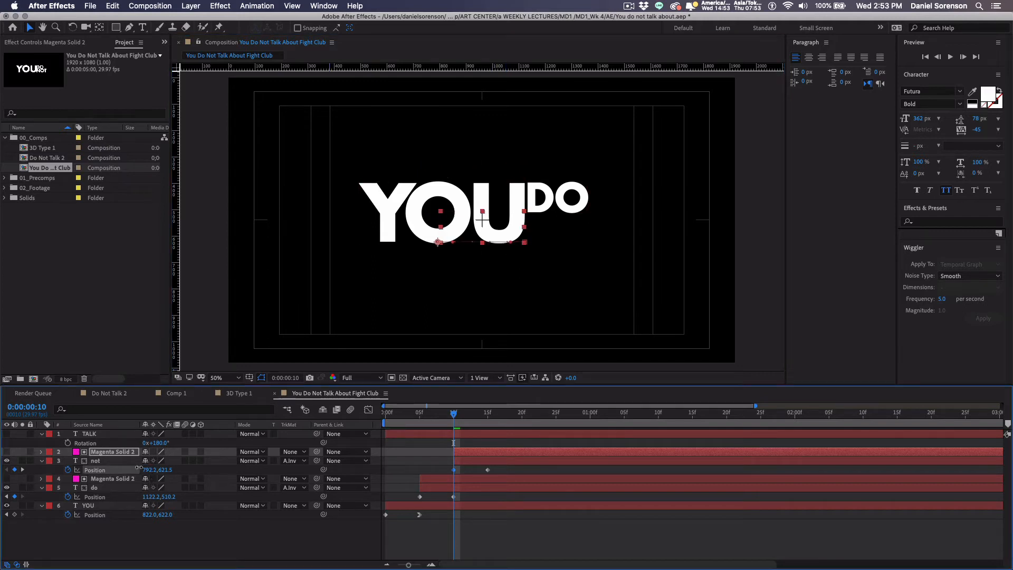
pyautogui.click(522, 531)
pyautogui.moveTo(391, 411); pyautogui.dragTo(374, 412)
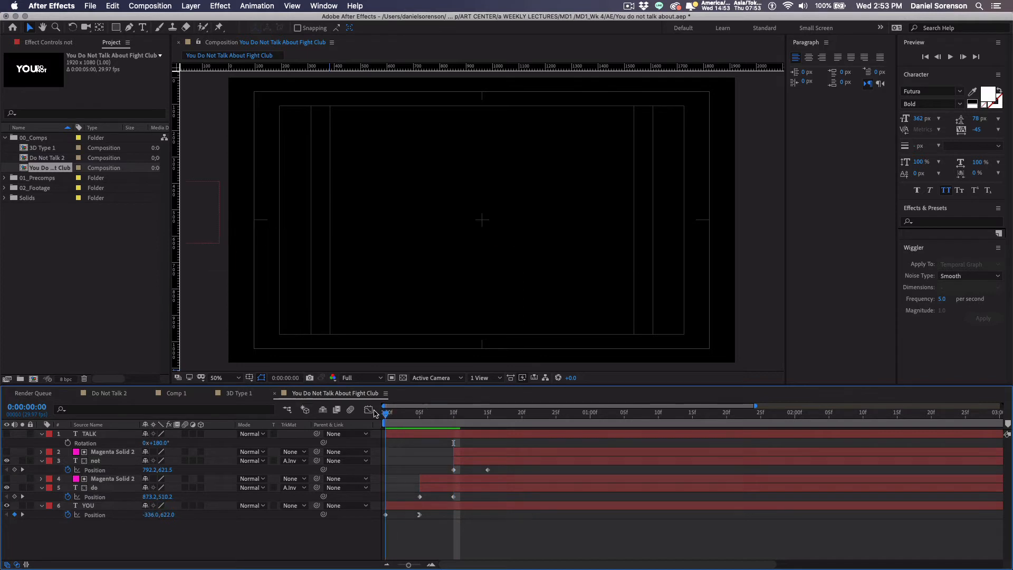
pyautogui.press('space')
# Step: Apply Easy Ease In to the ending position keyframes of NOT at frame 15 and DO at frame 10, and preview from the start
pyautogui.click(488, 470)
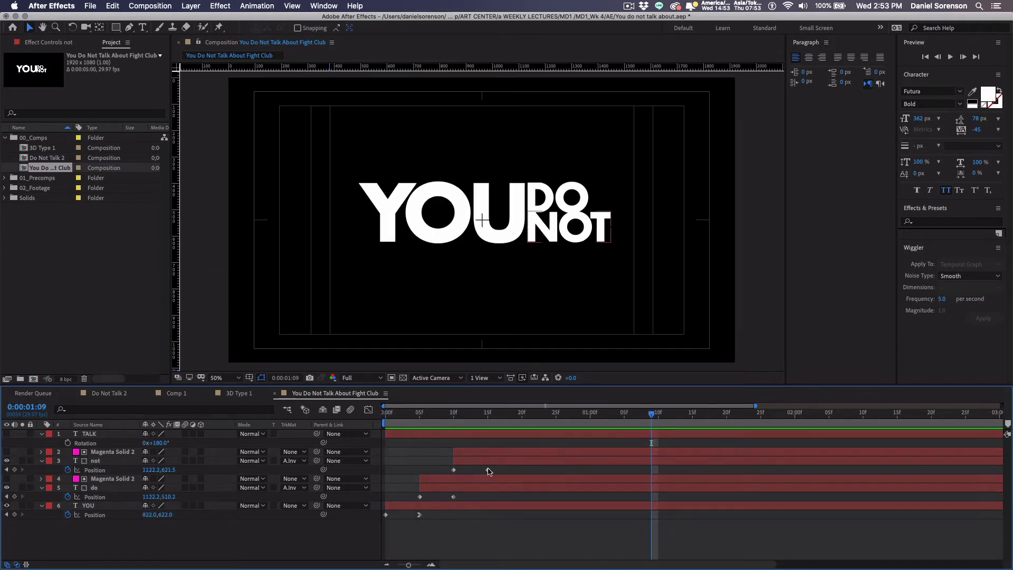
pyautogui.click(488, 471)
pyautogui.rightClick(488, 470)
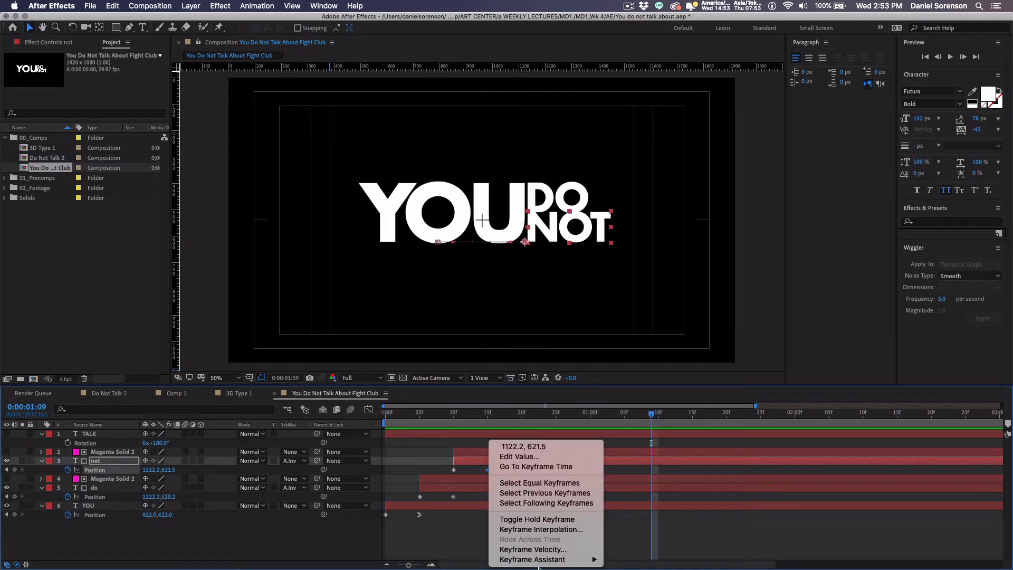
pyautogui.moveTo(540, 560)
pyautogui.click(681, 511)
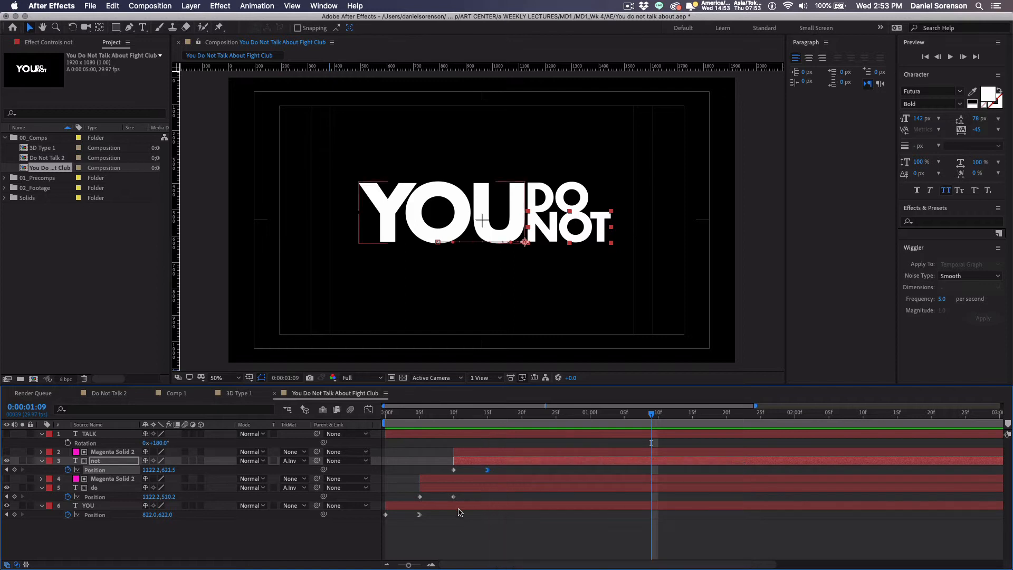
pyautogui.rightClick(454, 498)
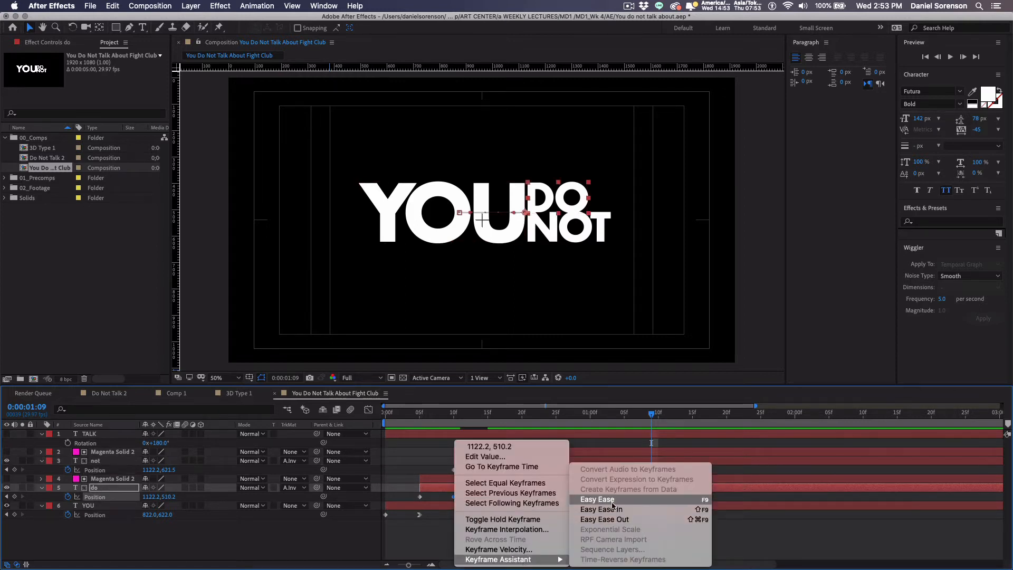
pyautogui.click(612, 509)
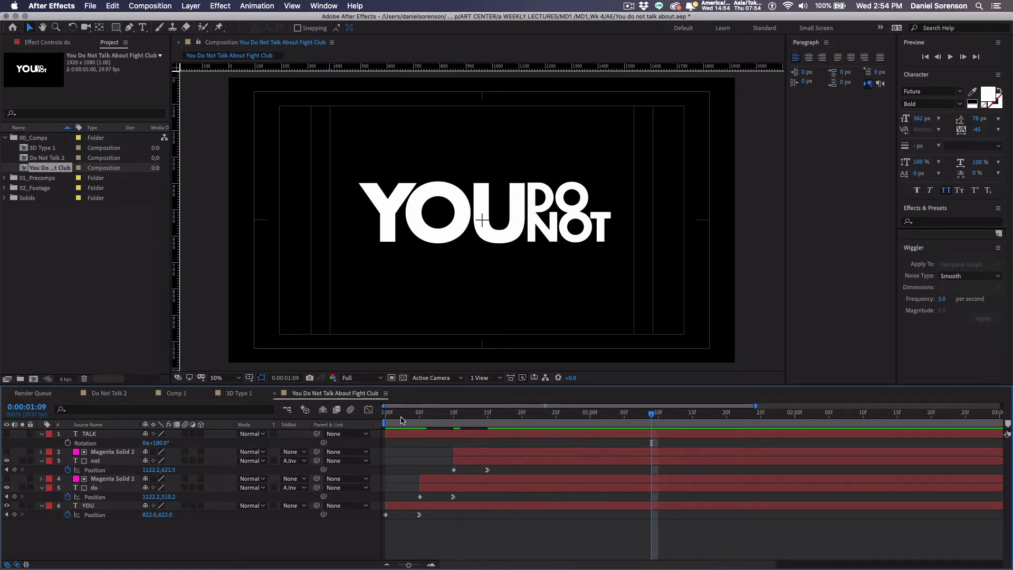
pyautogui.press('Home')
pyautogui.press('space')
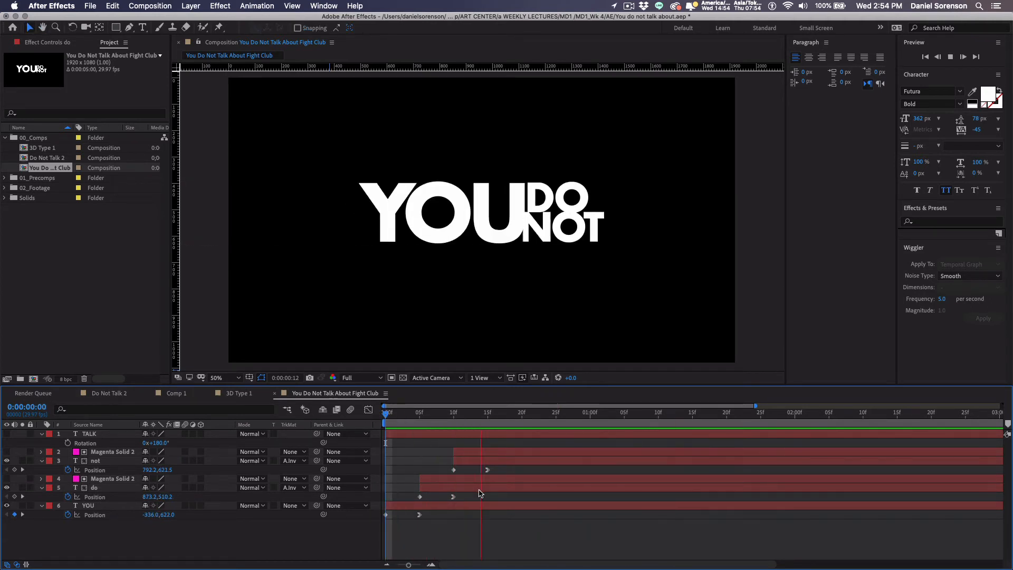
pyautogui.press('space')
# Step: Make the TALK layer visible and trim its start to frame 15
pyautogui.moveTo(394, 415); pyautogui.dragTo(486, 420)
pyautogui.click(7, 434)
pyautogui.click(489, 437)
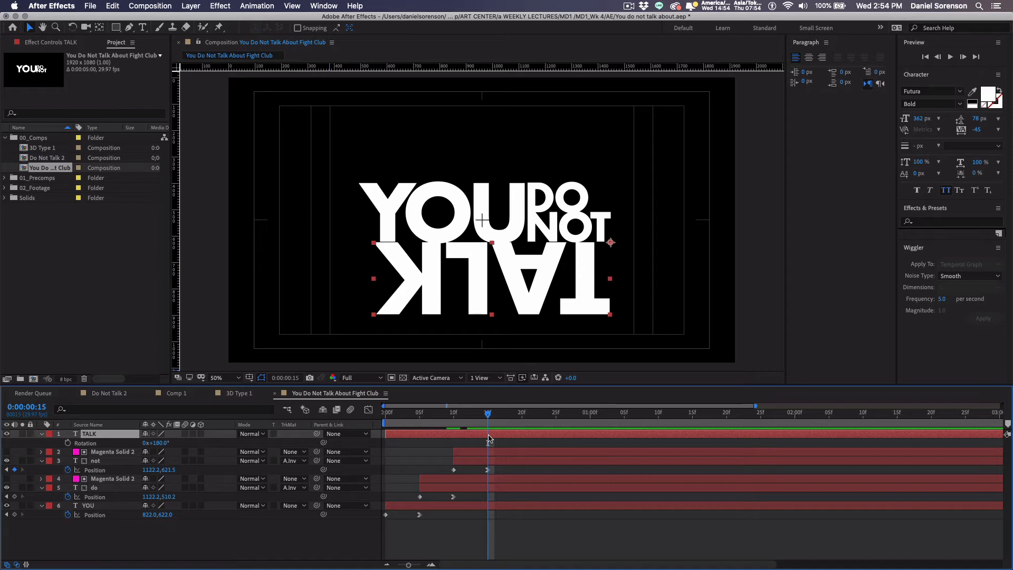
pyautogui.hotkey('alt', '[')
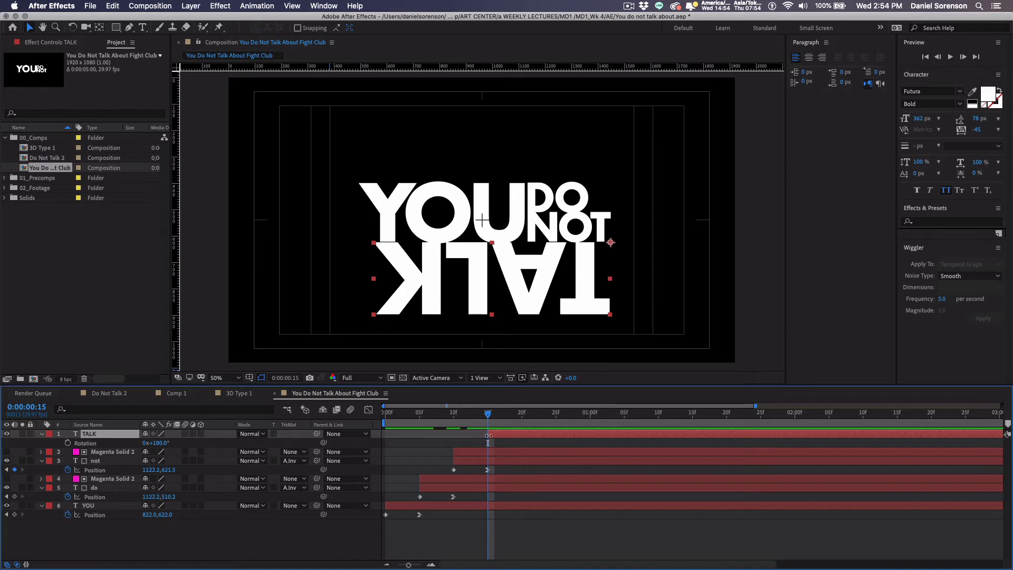
pyautogui.click(113, 547)
# Step: Set the TALK layer's vertical scale to 0% at frame 15 and add a Scale keyframe there
pyautogui.click(94, 433)
pyautogui.press('s')
pyautogui.moveTo(175, 443); pyautogui.dragTo(137, 442)
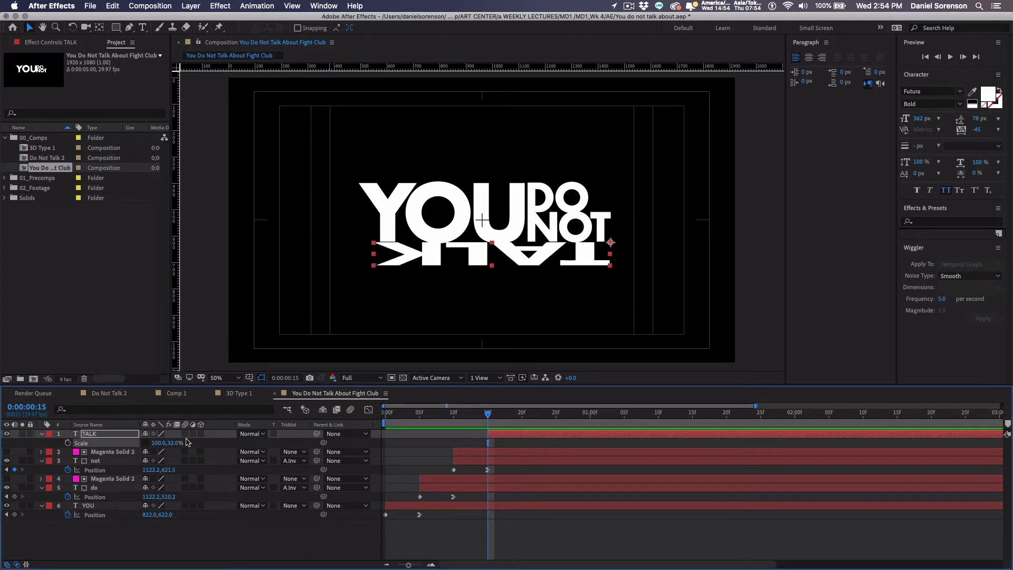
pyautogui.click(175, 442)
pyautogui.write('0')
pyautogui.press('Return')
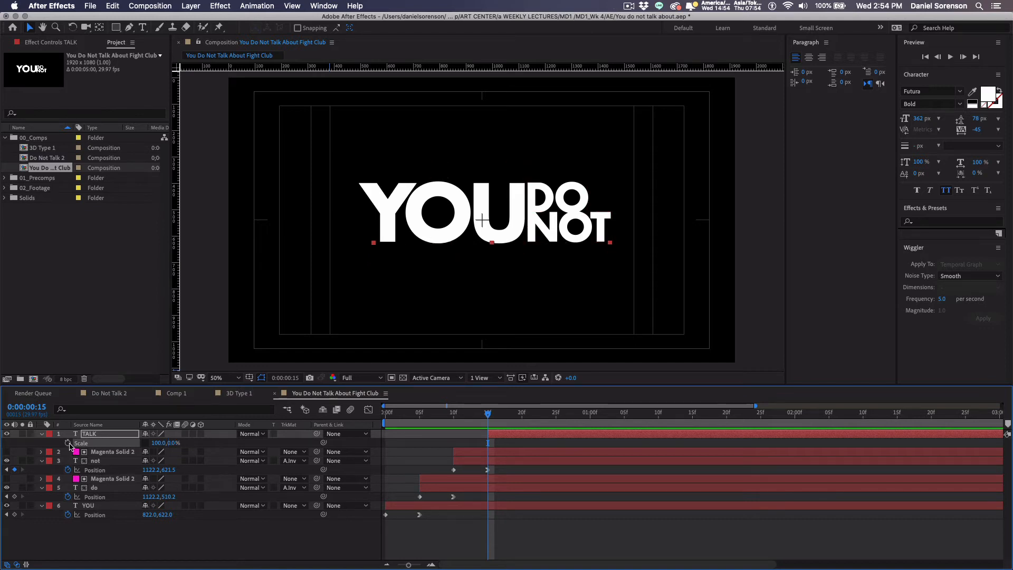
pyautogui.click(68, 443)
# Step: Keyframe TALK's vertical scale at 100% on frame 22 and preview the animation from the start
pyautogui.moveTo(490, 417); pyautogui.dragTo(537, 422)
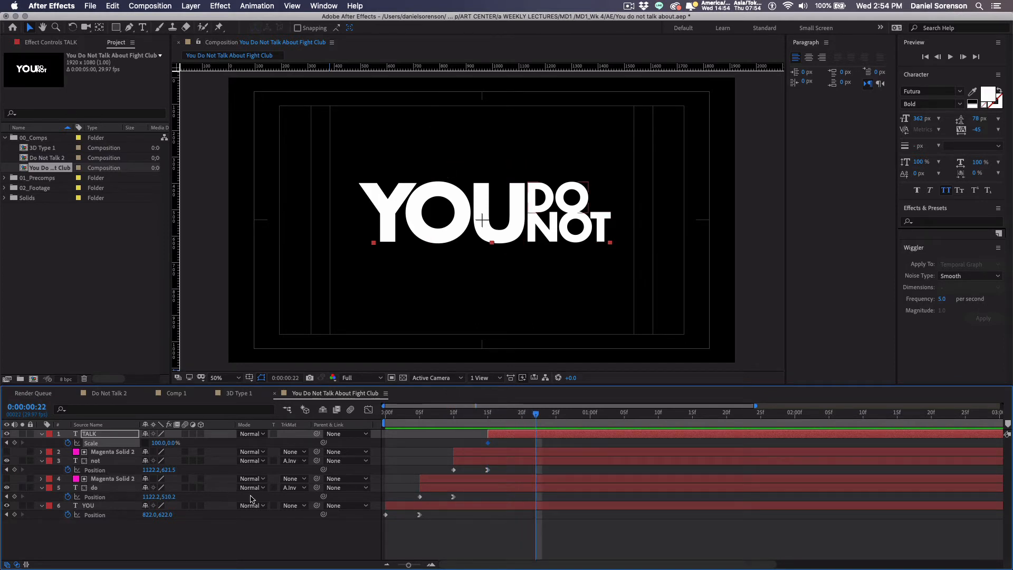
pyautogui.click(170, 443)
pyautogui.write('100')
pyautogui.press('Return')
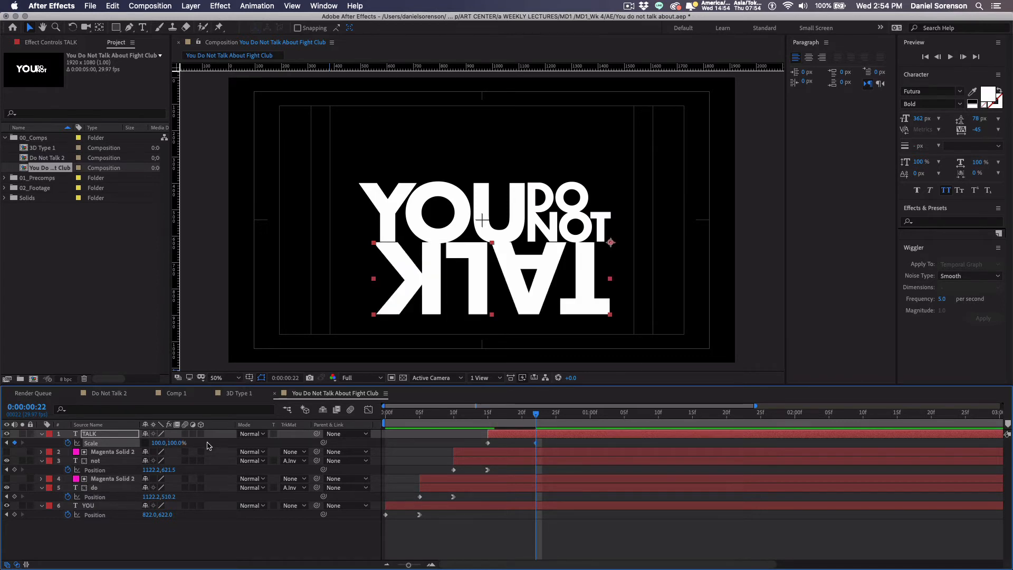
pyautogui.press('Home')
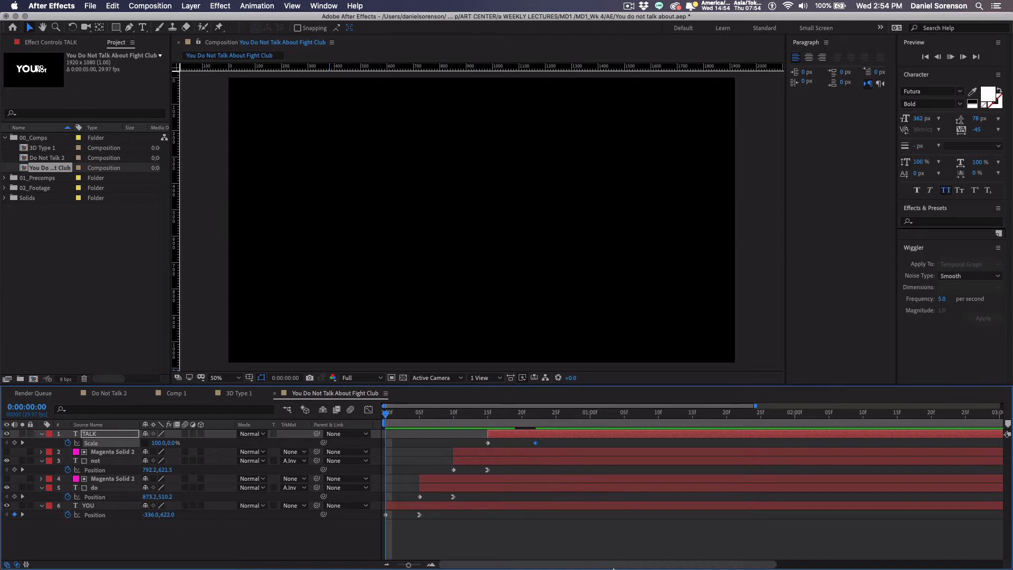
pyautogui.press('space')
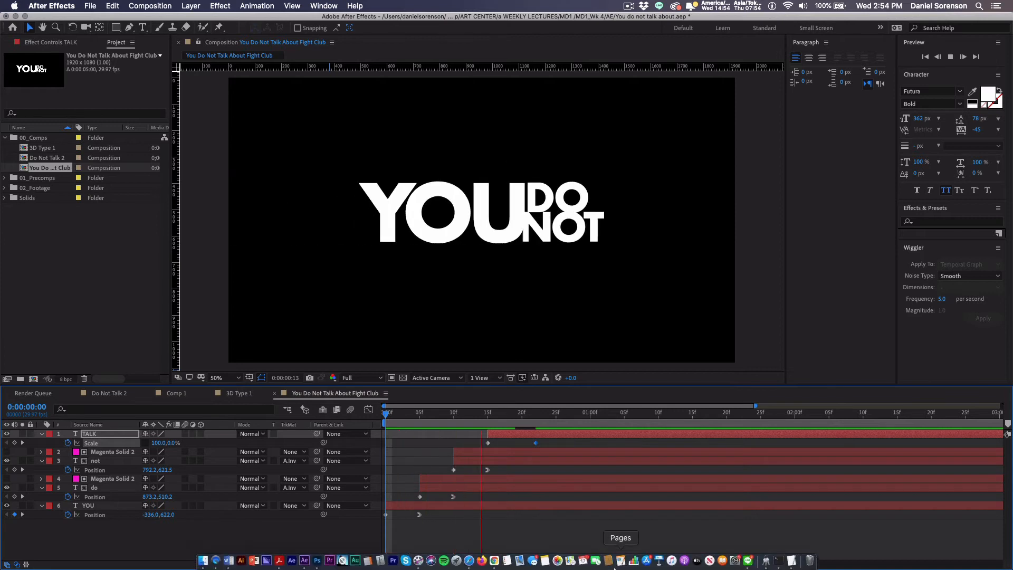
pyautogui.press('space')
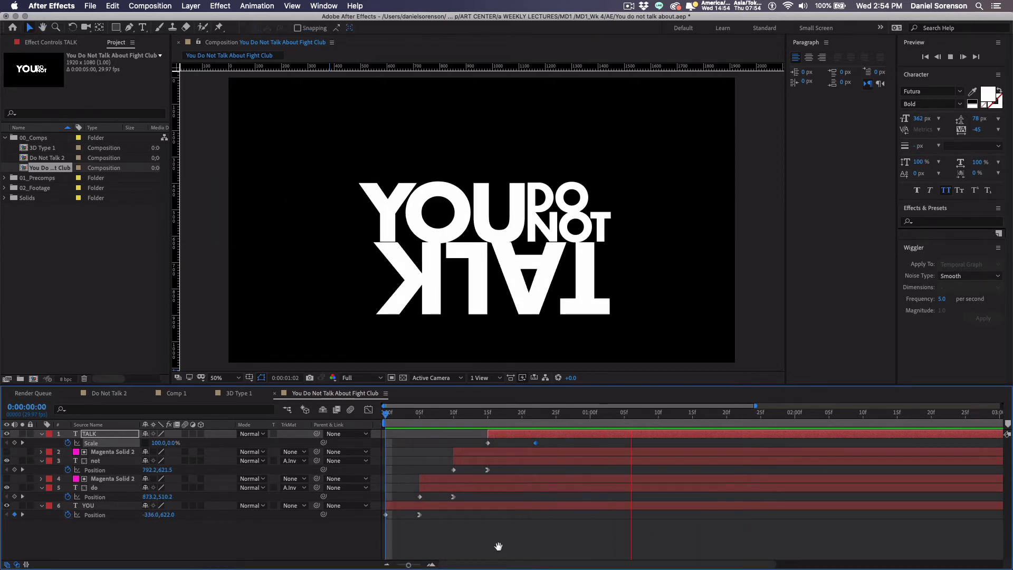
pyautogui.press('space')
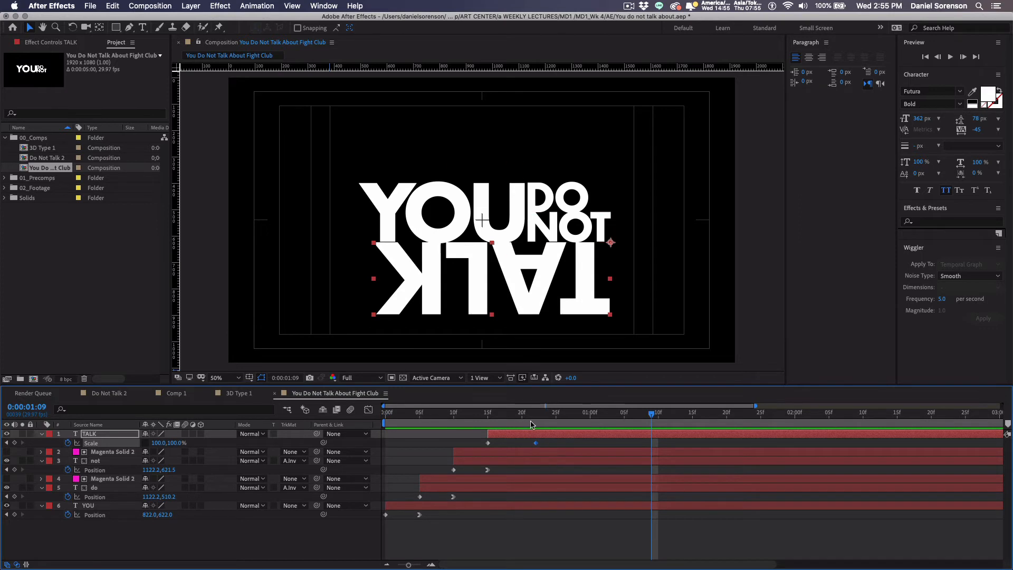
# Step: Shorten TALK's scale animation to five frames, shift the layer to start at frame 17, and preview from the start
pyautogui.moveTo(534, 445); pyautogui.dragTo(522, 442)
pyautogui.moveTo(508, 436); pyautogui.dragTo(522, 435)
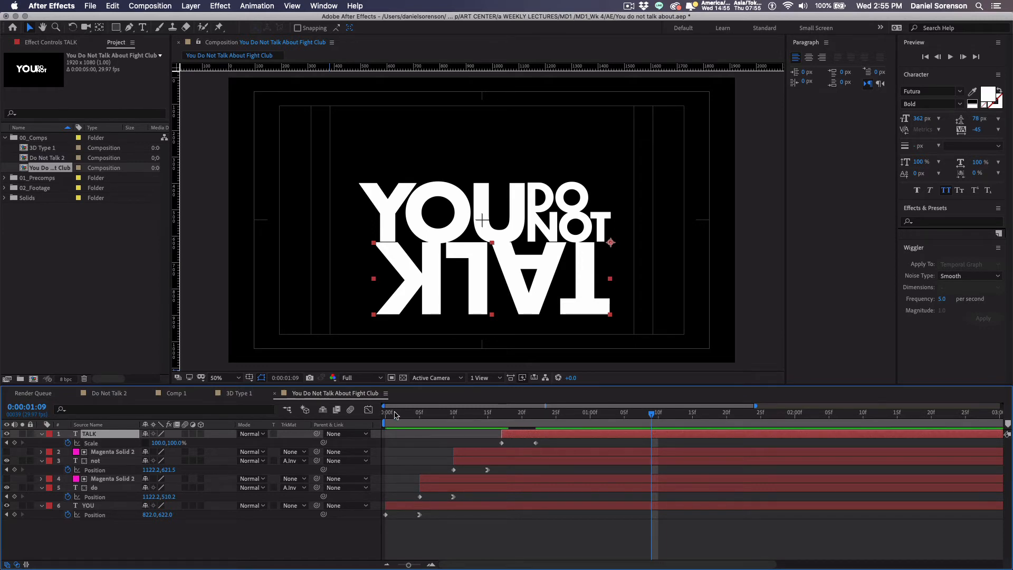
pyautogui.moveTo(395, 416); pyautogui.dragTo(366, 425)
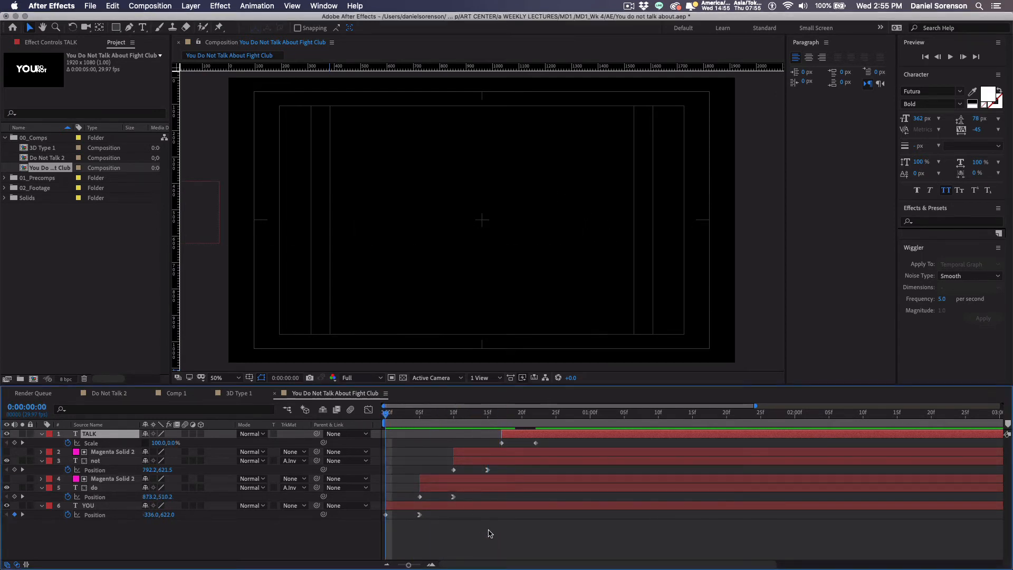
pyautogui.press('space')
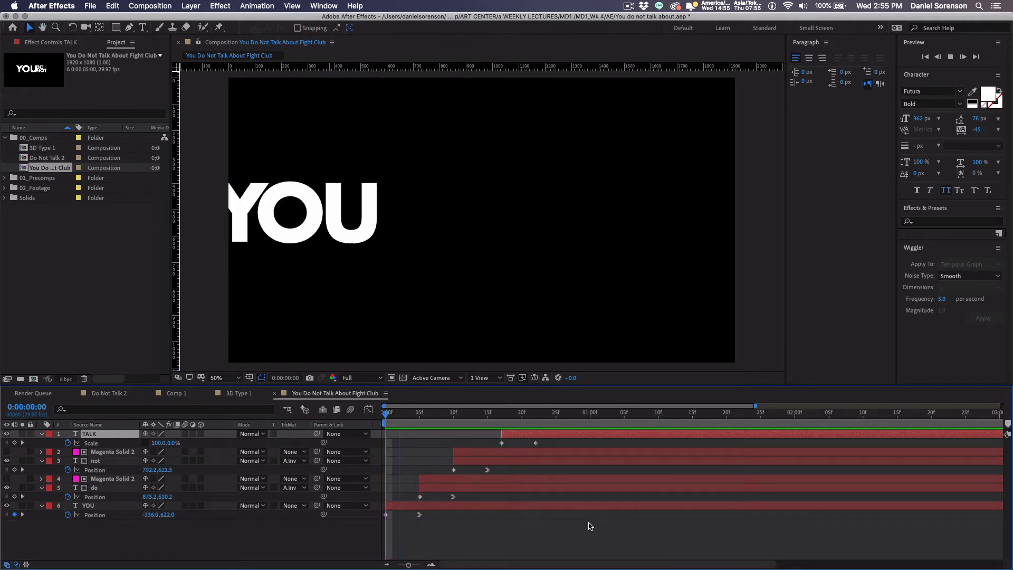
pyautogui.press('space')
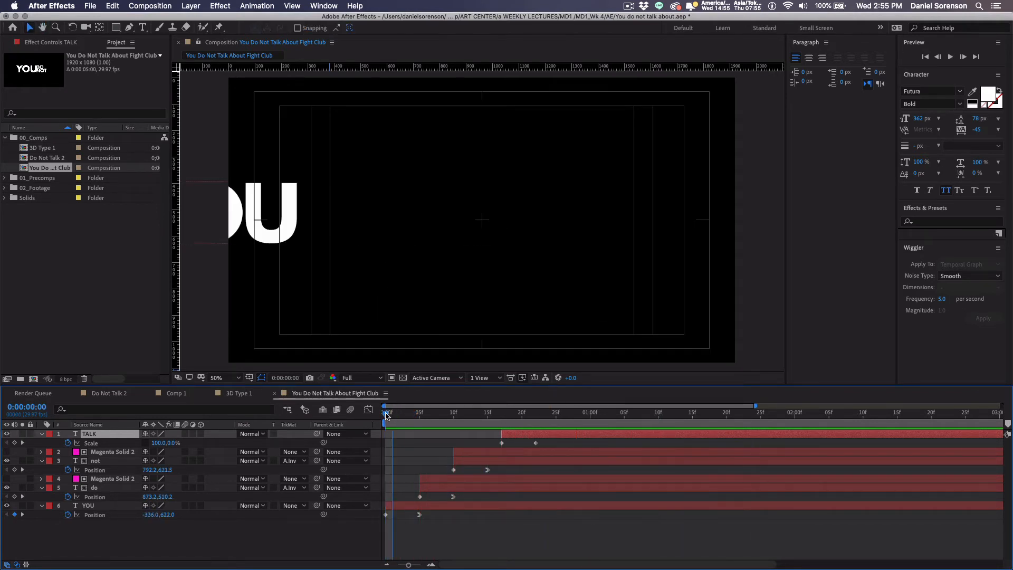
pyautogui.press('space')
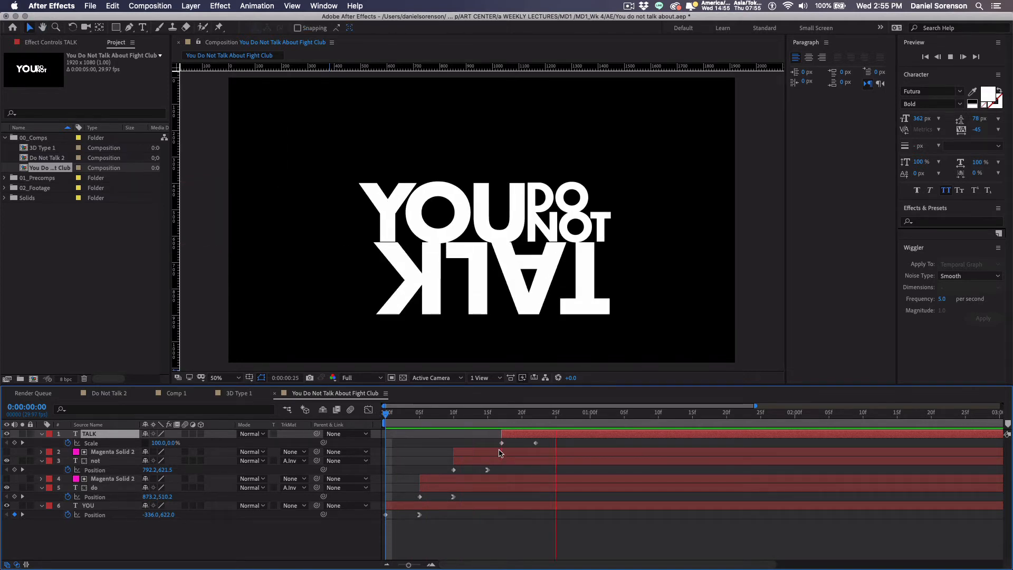
pyautogui.press('space')
# Step: Shift the TALK layer and its scale keyframes to start at frame 20, and preview from the start
pyautogui.moveTo(491, 415); pyautogui.dragTo(552, 438)
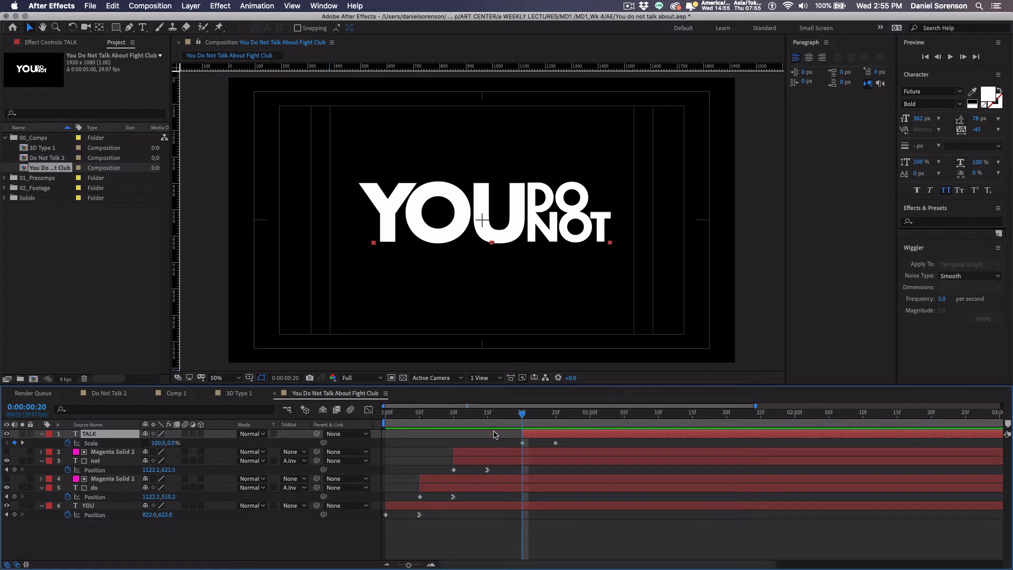
pyautogui.click(400, 414)
pyautogui.click(385, 417)
pyautogui.press('space')
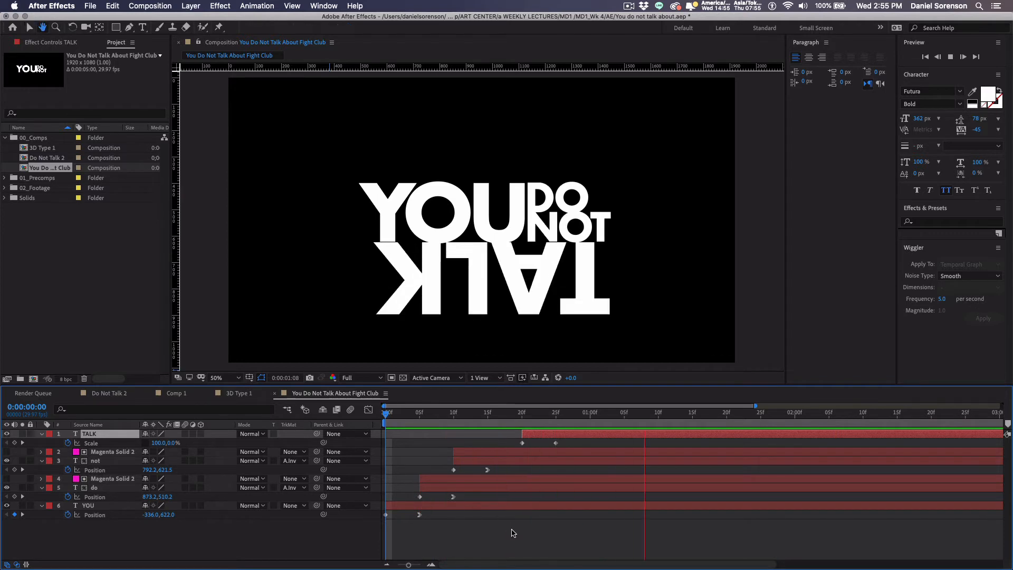
pyautogui.press('space')
pyautogui.moveTo(400, 417); pyautogui.dragTo(386, 432)
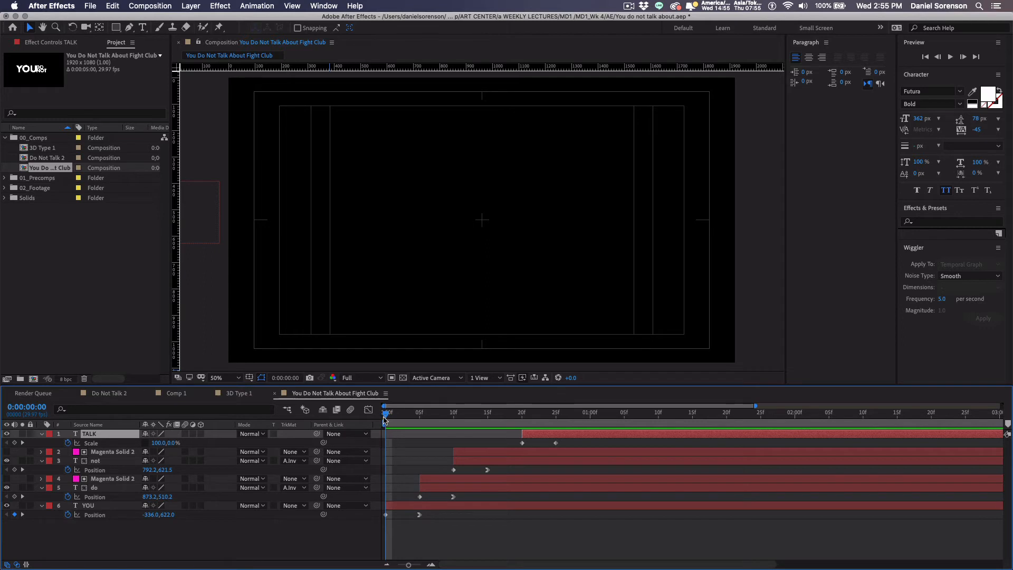
pyautogui.moveTo(385, 433); pyautogui.dragTo(378, 475)
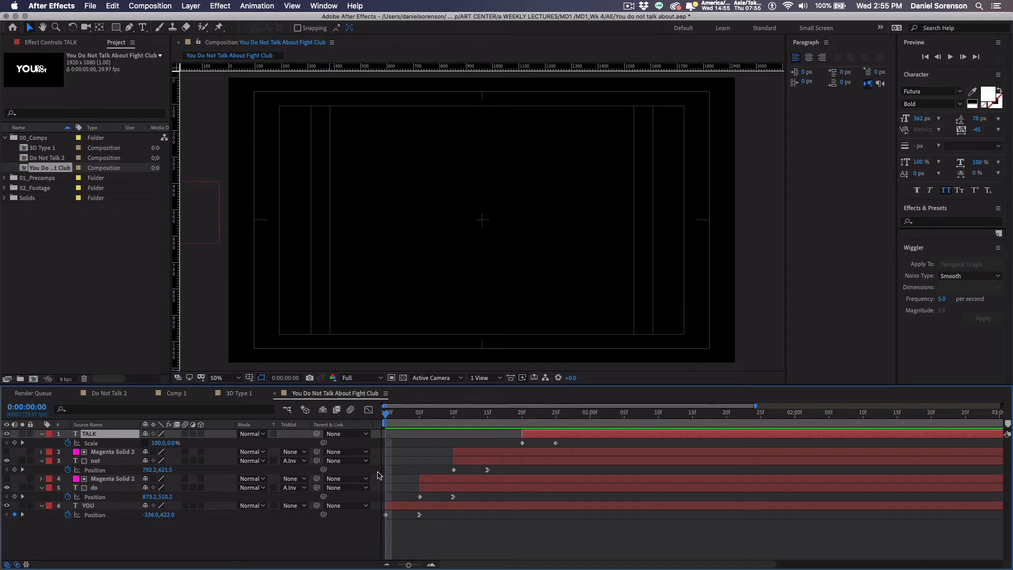
# Step: Make TALK, NOT, DO, YOU and both matte solids 3D layers, collapsing the properties of TALK, NOT and YOU
pyautogui.click(201, 434)
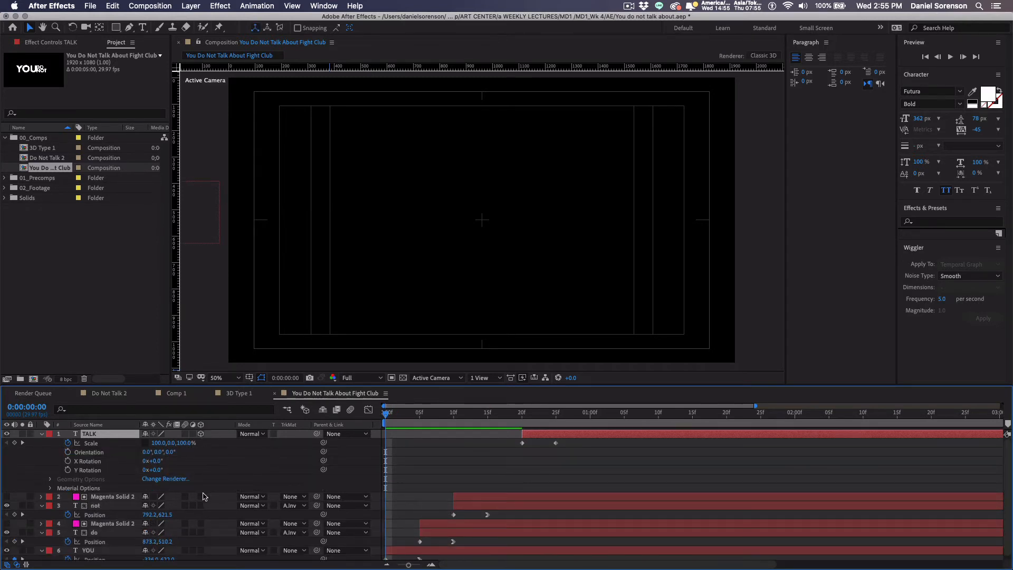
pyautogui.click(42, 434)
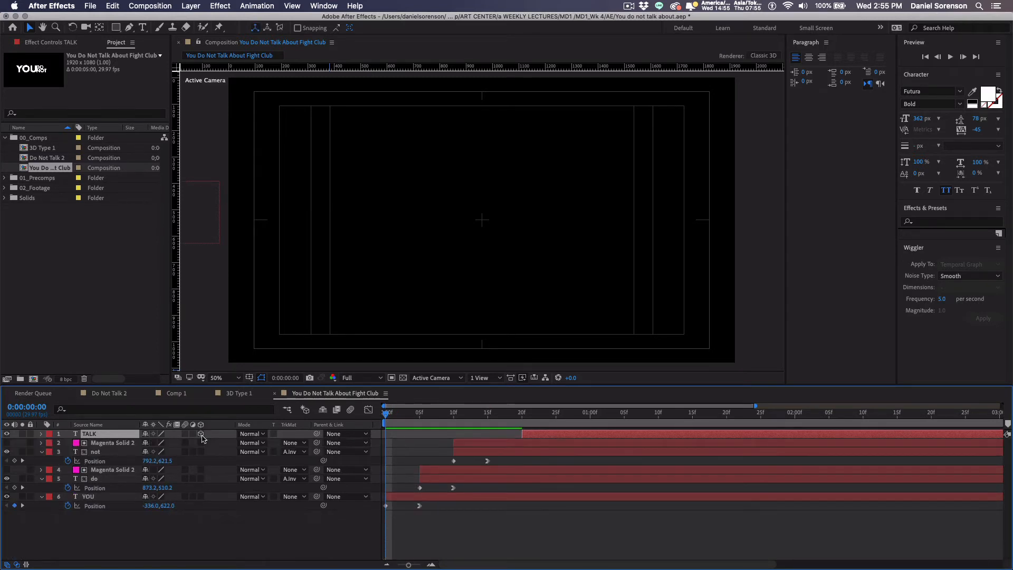
pyautogui.moveTo(201, 442); pyautogui.dragTo(201, 453)
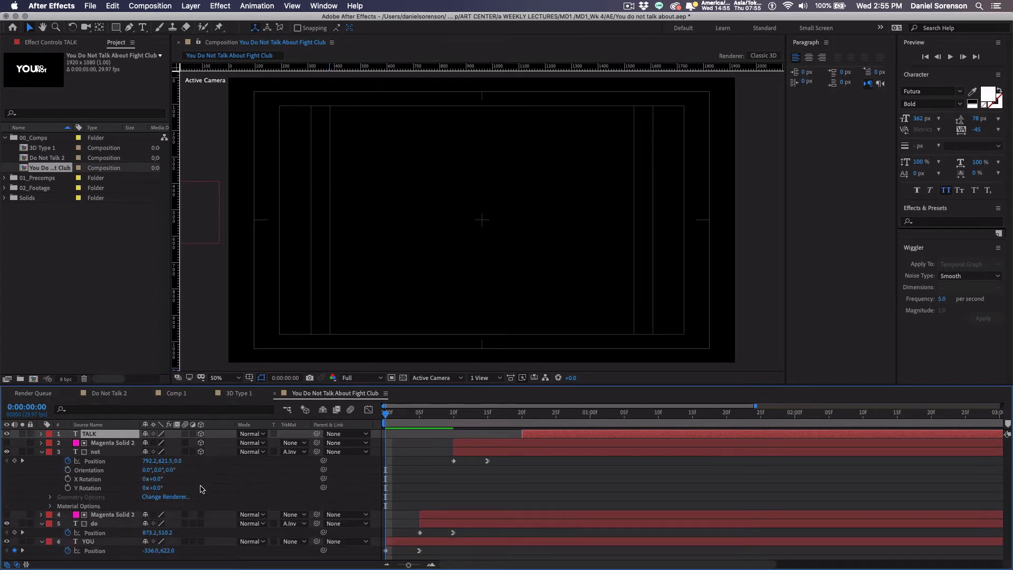
pyautogui.moveTo(201, 515); pyautogui.dragTo(201, 524)
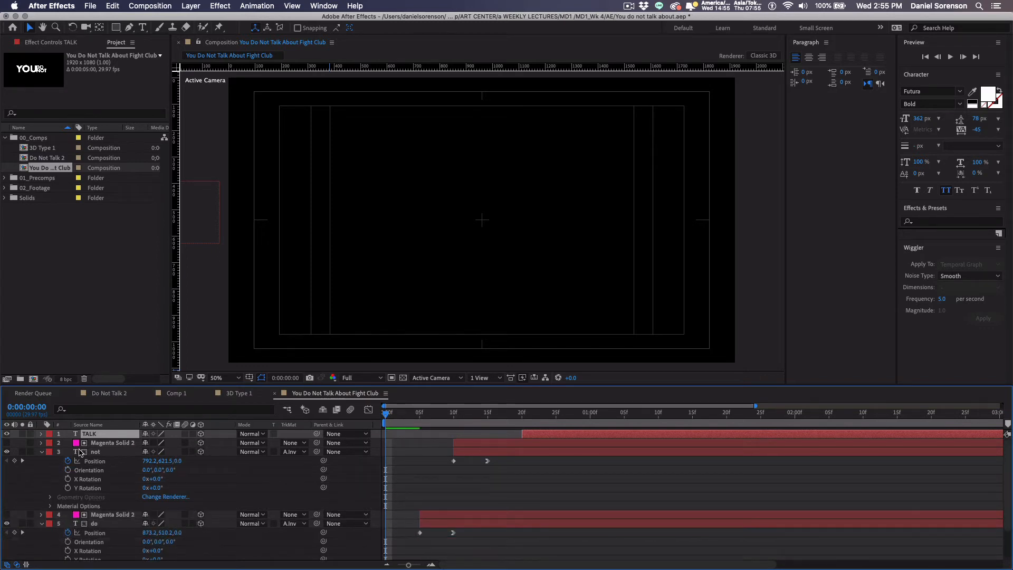
pyautogui.click(42, 452)
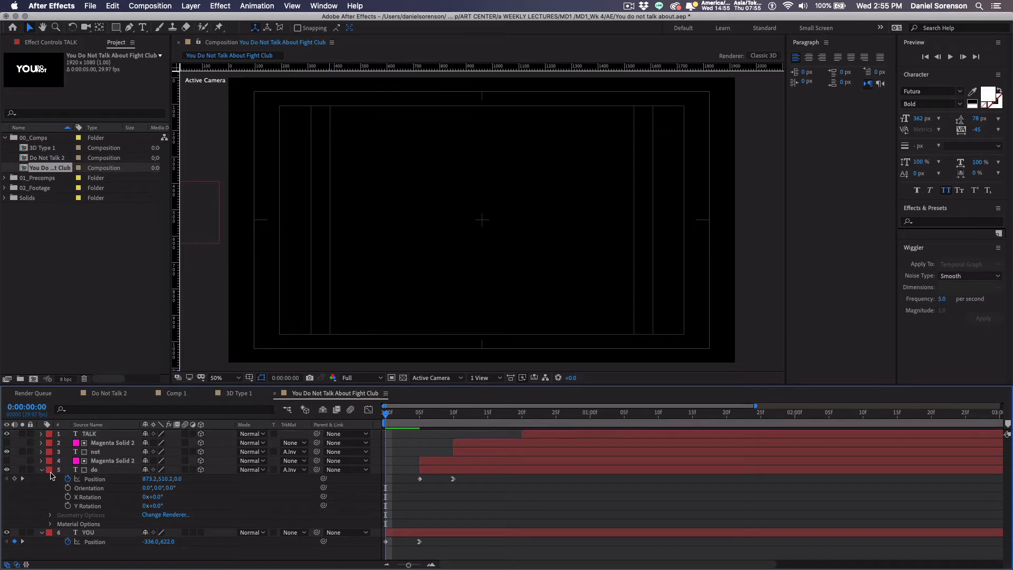
pyautogui.click(201, 532)
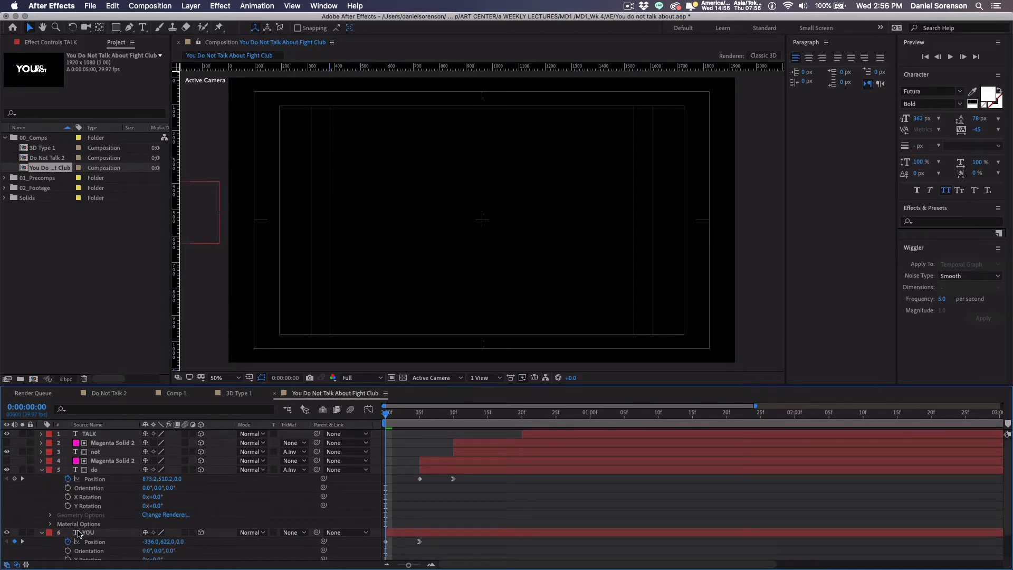
pyautogui.click(42, 533)
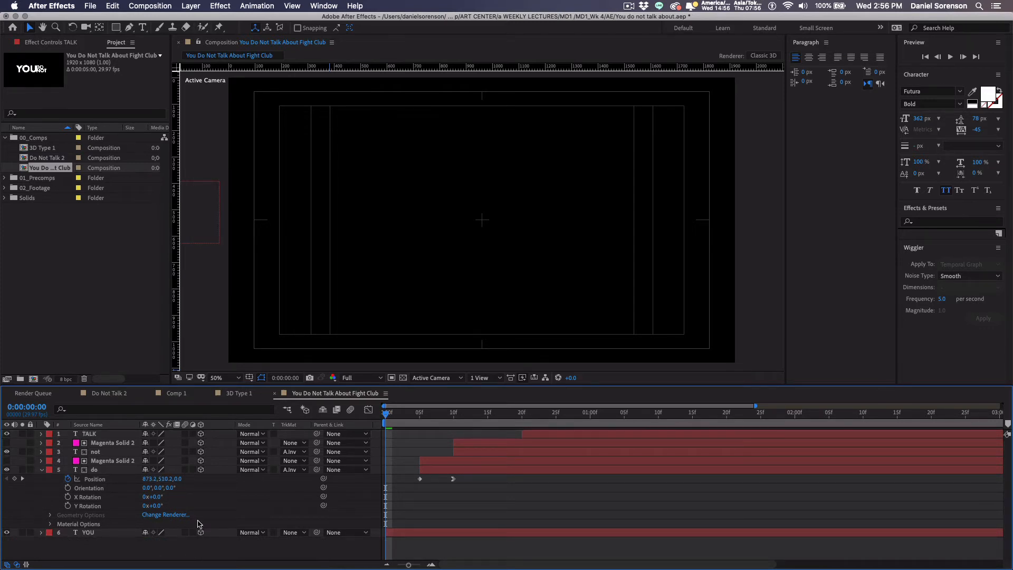
# Step: Show the composition in two horizontal views, Top and Active Camera, hide the guides, and preview from frame 20
pyautogui.moveTo(390, 420); pyautogui.dragTo(523, 468)
pyautogui.click(539, 436)
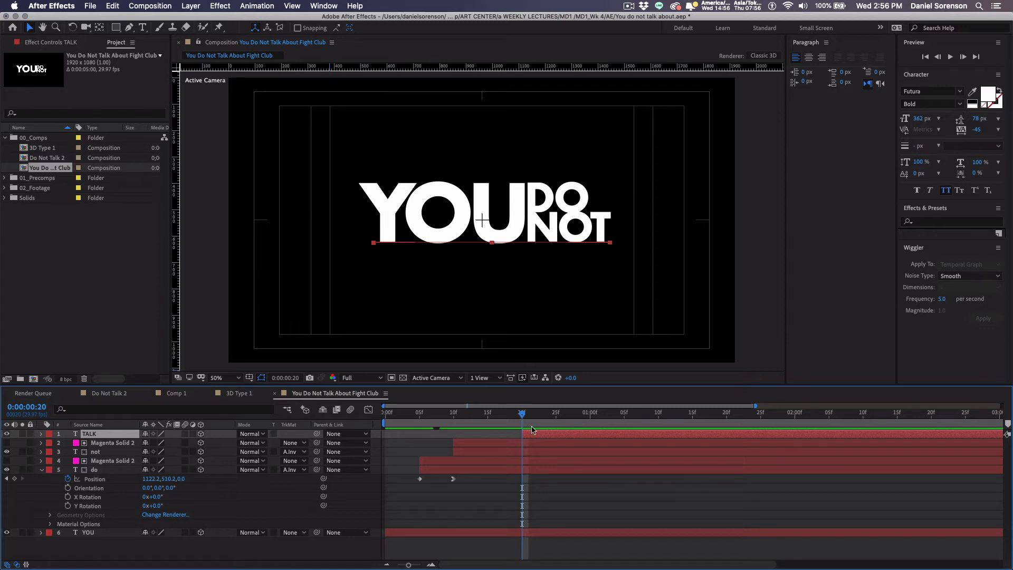
pyautogui.click(484, 378)
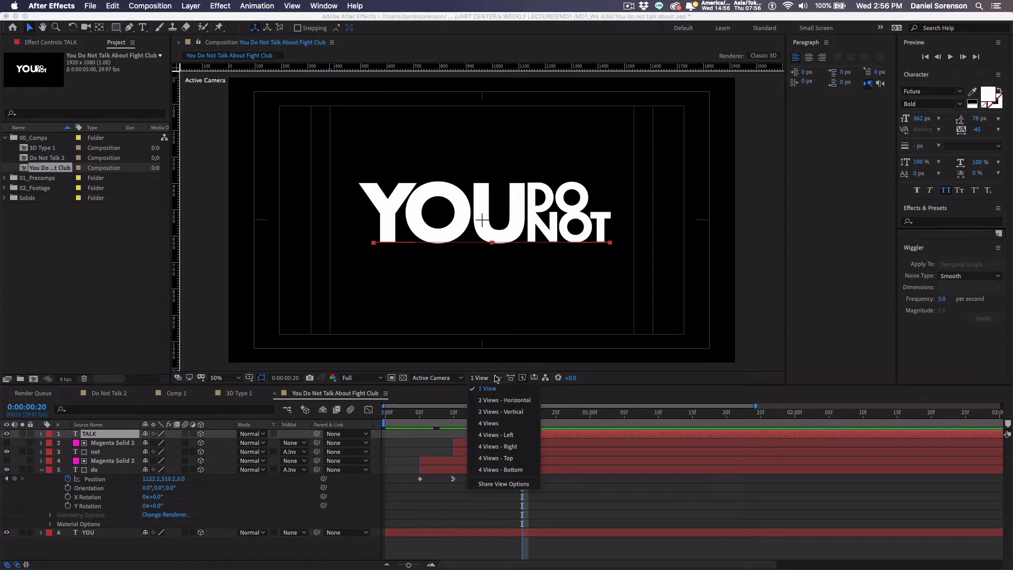
pyautogui.click(491, 402)
pyautogui.click(525, 332)
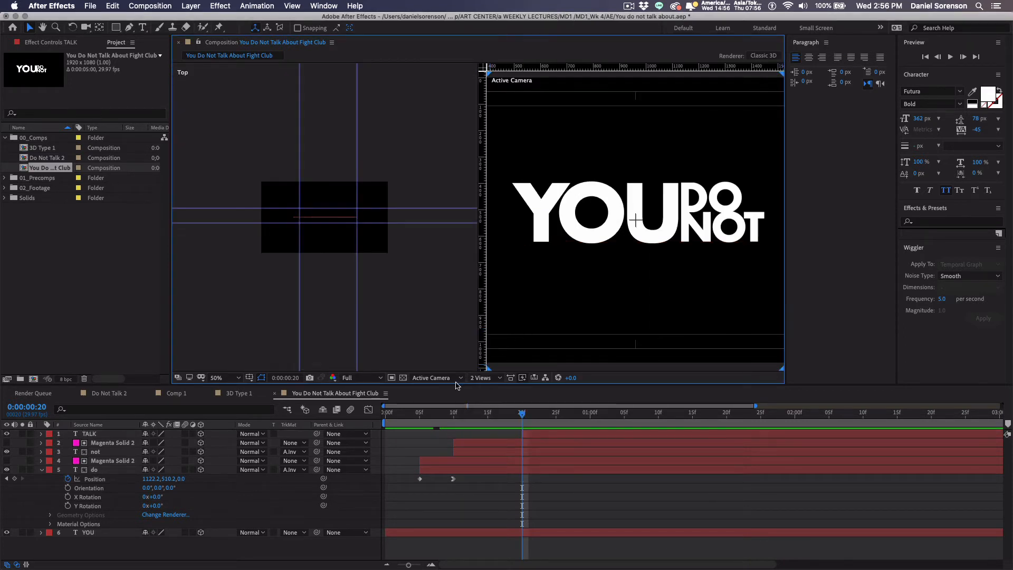
pyautogui.click(404, 310)
pyautogui.press('super+semicolon')
pyautogui.press('space')
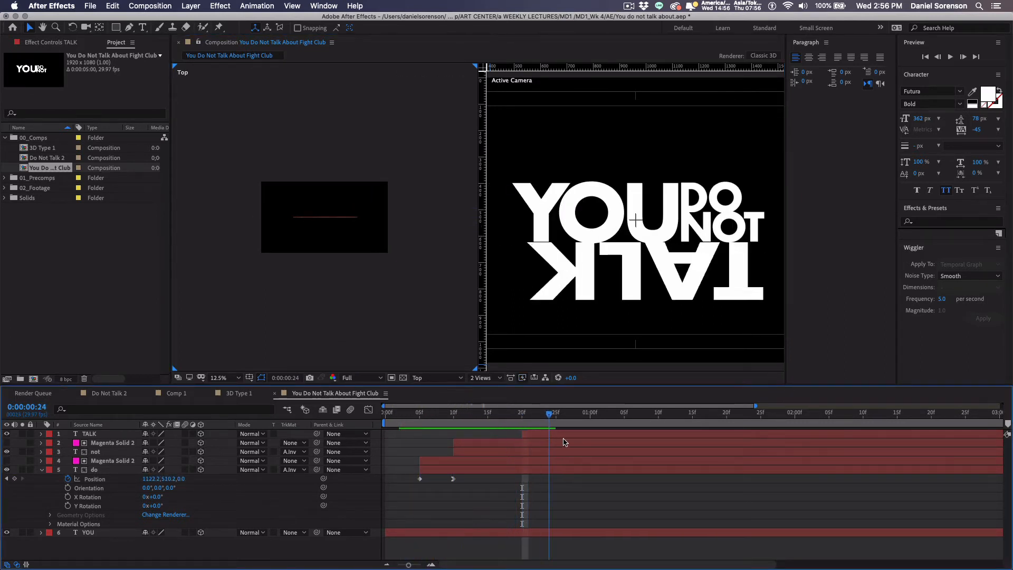
# Step: Set the TALK layer's X Rotation to -90° at frame 26 so it lies flat beneath the other words
pyautogui.click(532, 435)
pyautogui.moveTo(555, 420); pyautogui.dragTo(563, 418)
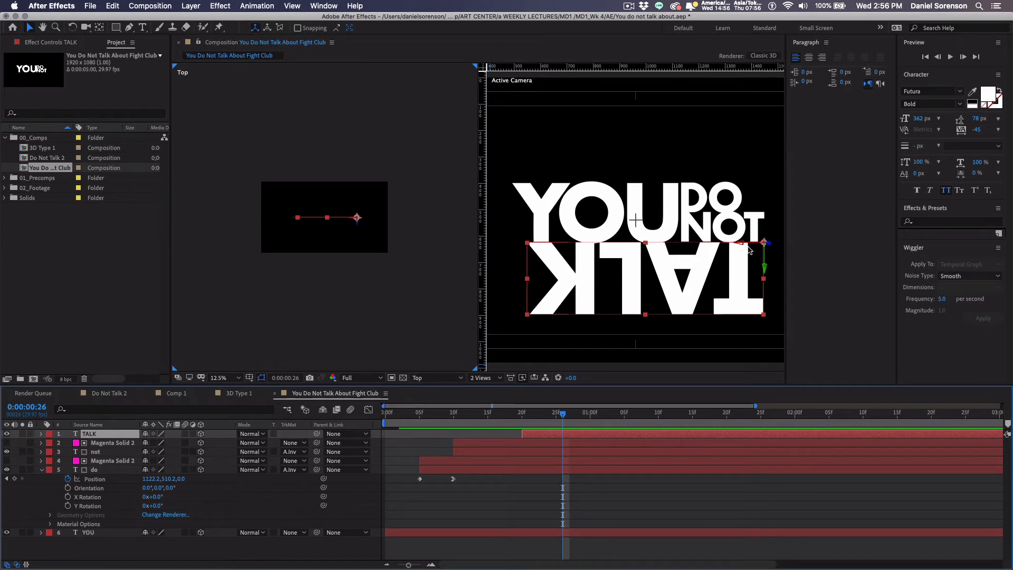
pyautogui.press('r')
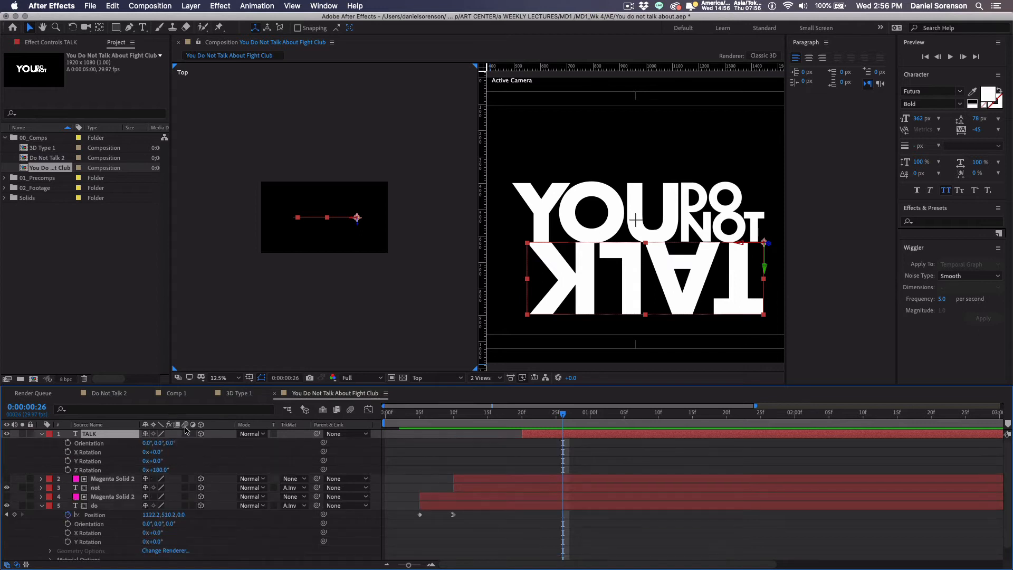
pyautogui.moveTo(158, 454); pyautogui.dragTo(205, 452)
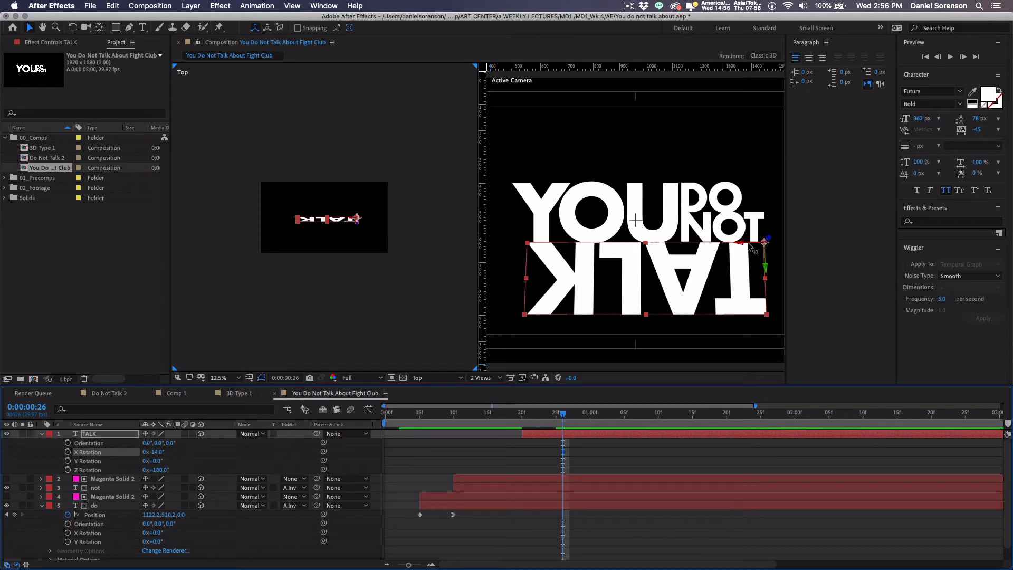
pyautogui.moveTo(158, 453); pyautogui.dragTo(128, 459)
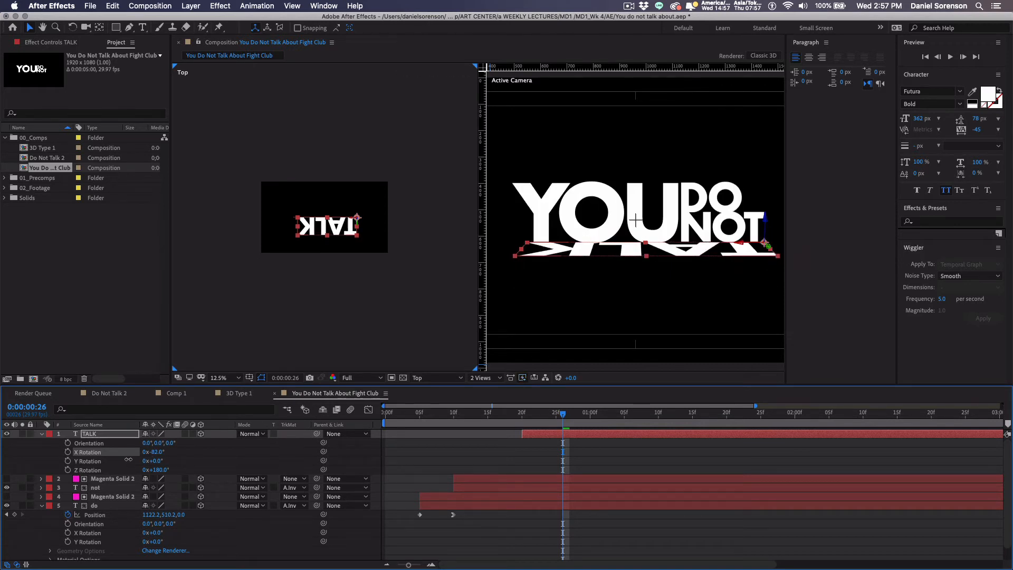
pyautogui.click(153, 451)
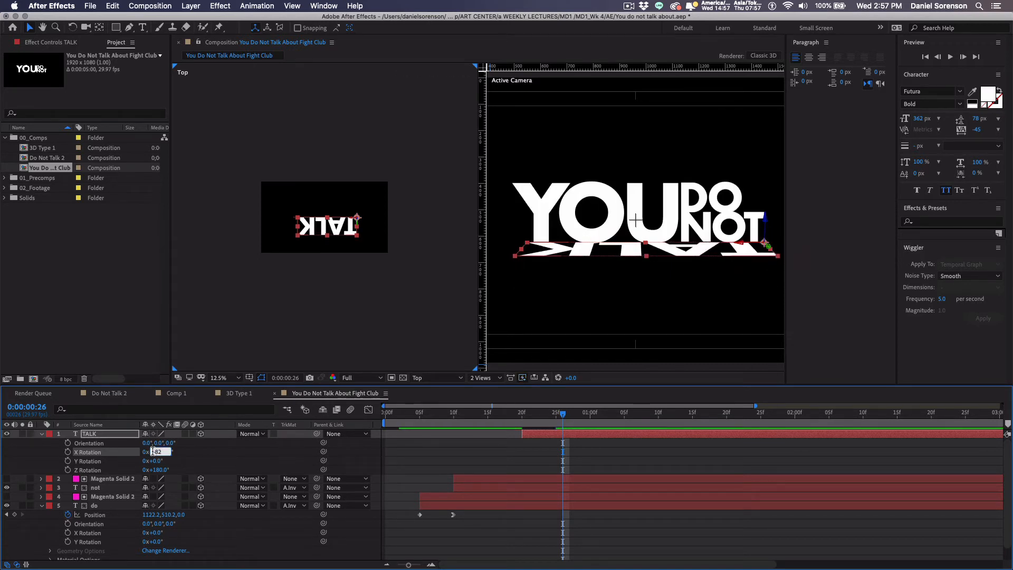
pyautogui.write('-90')
pyautogui.press('Return')
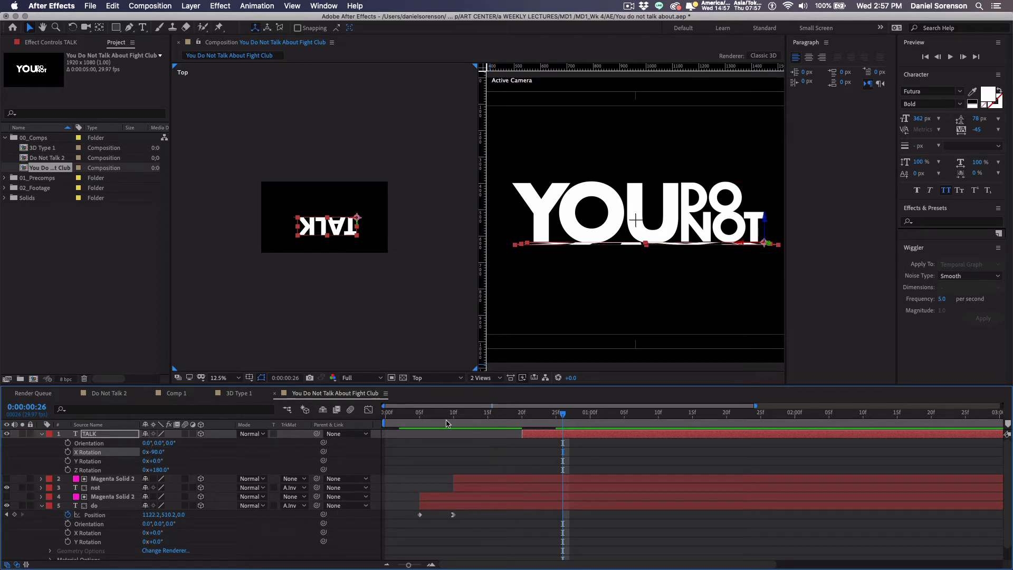
# Step: Add a null object to the composition at frame 0 and collapse TALK's rotation properties
pyautogui.moveTo(447, 424); pyautogui.dragTo(385, 430)
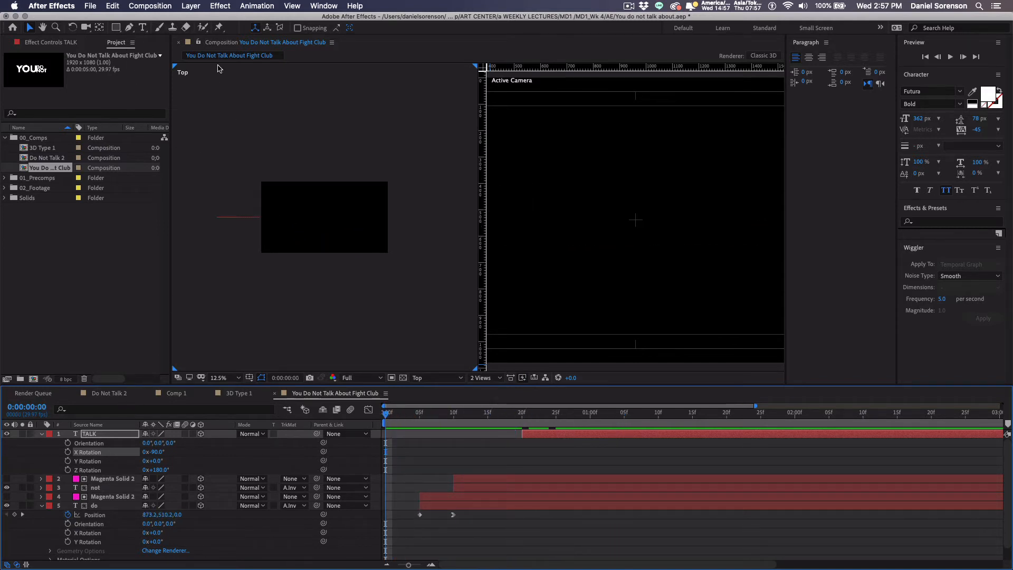
pyautogui.click(199, 7)
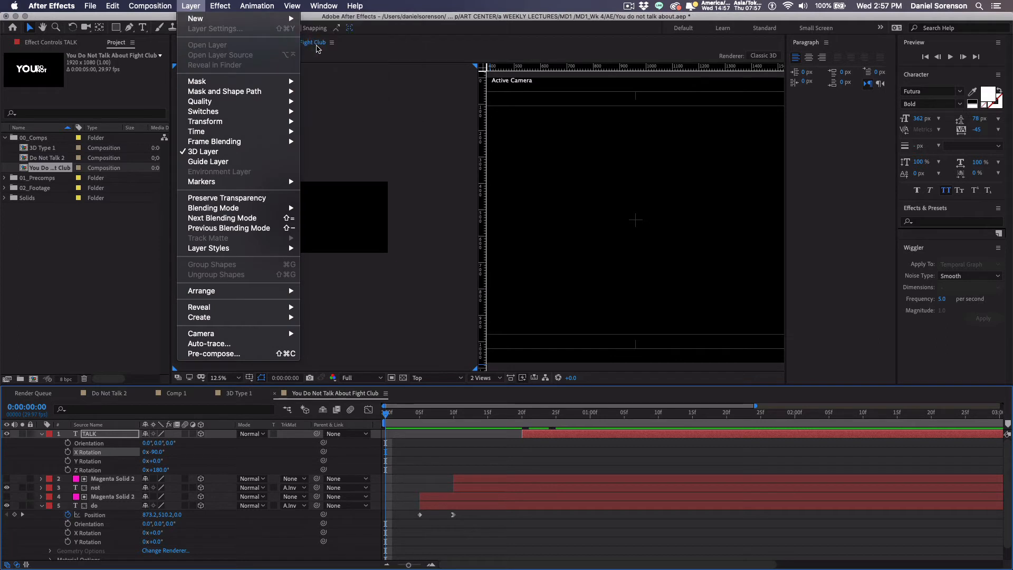
pyautogui.moveTo(292, 19)
pyautogui.click(322, 61)
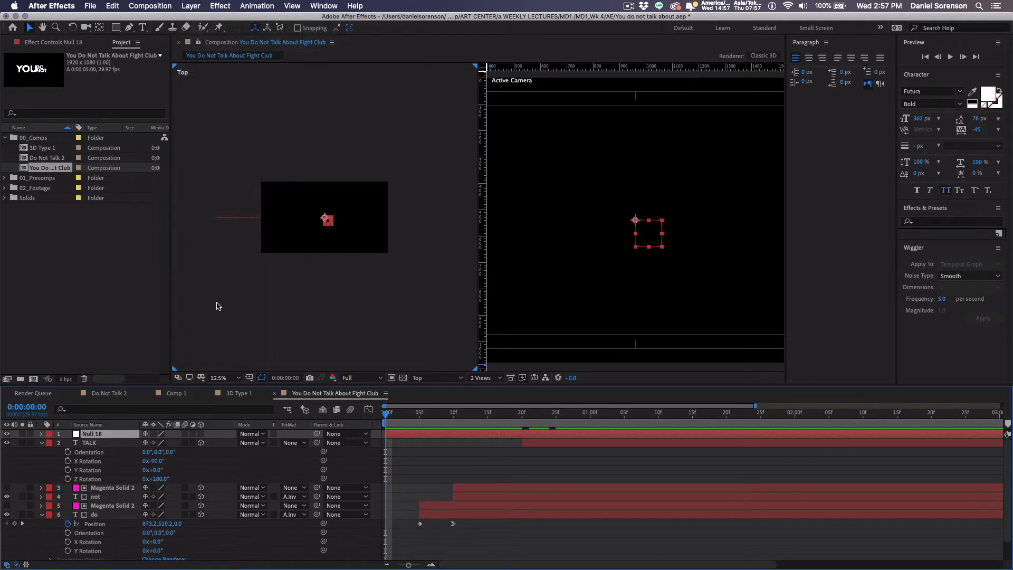
pyautogui.click(41, 443)
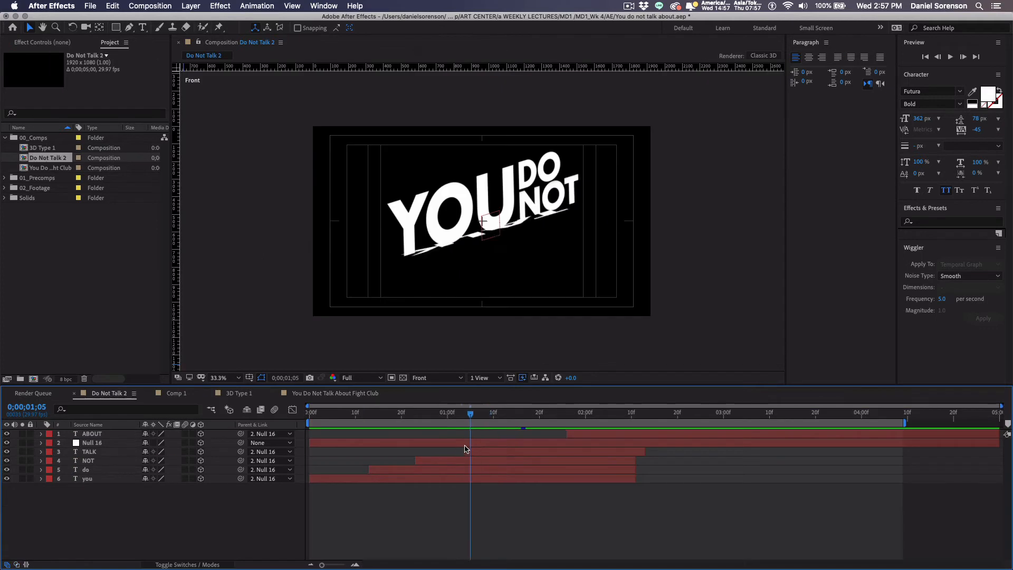
# Step: Scrub the Do Not Talk 2 composition back to its start, and return to You Do Not Talk About Fight Club at frame 14
pyautogui.moveTo(464, 453); pyautogui.dragTo(291, 456)
pyautogui.doubleClick(37, 168)
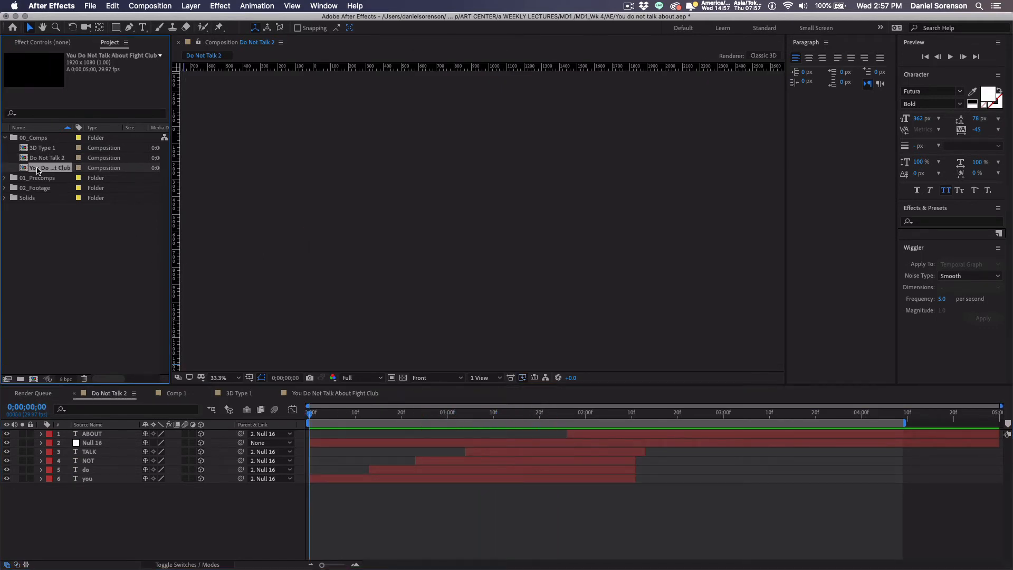
pyautogui.moveTo(460, 419); pyautogui.dragTo(481, 419)
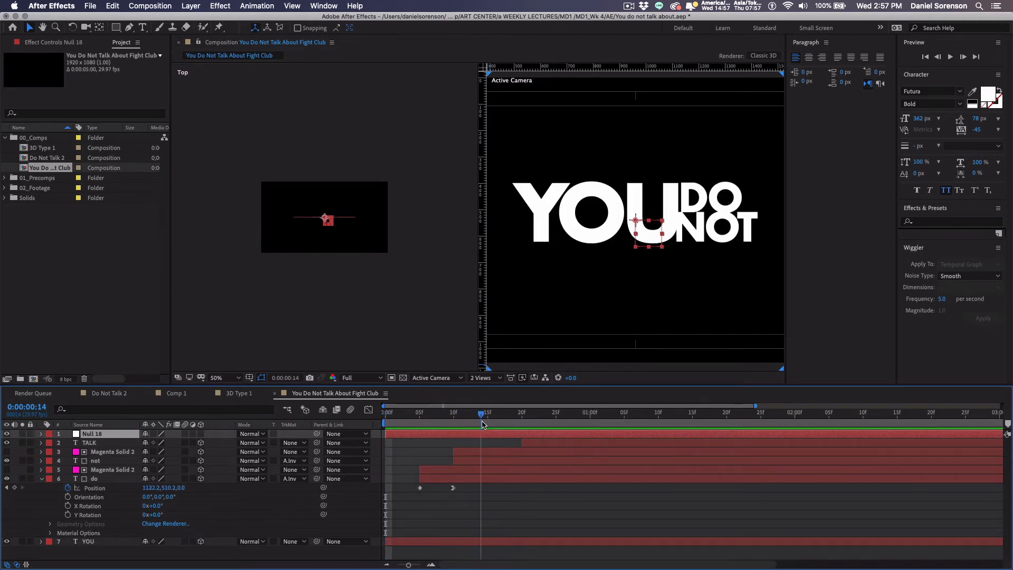
# Step: Move the null's anchor point down to the baseline of YOU and make the null a 3D layer
pyautogui.press('y')
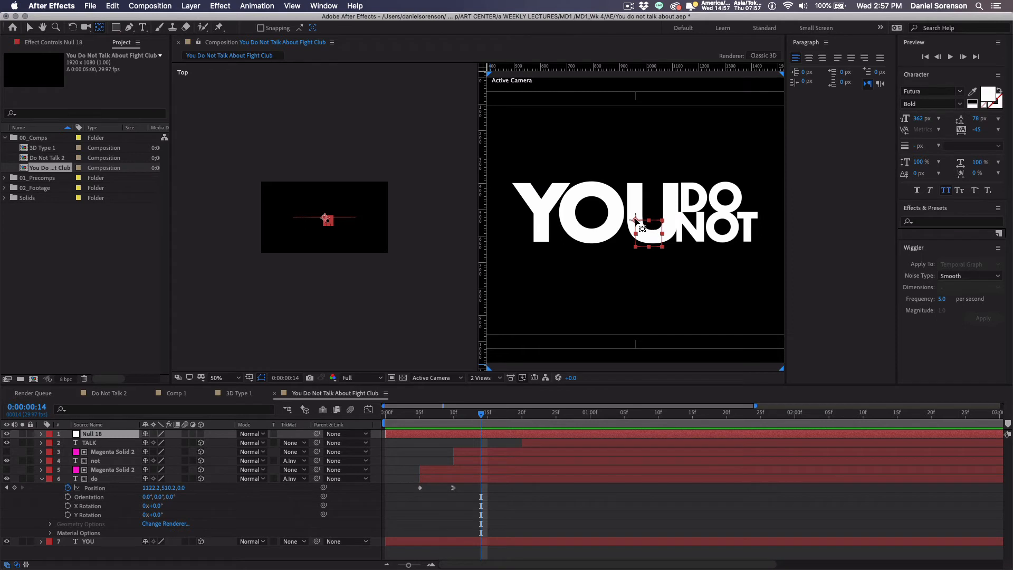
pyautogui.moveTo(636, 220)
pyautogui.mouseDown()
pyautogui.moveTo(648, 233)
pyautogui.moveTo(635, 243)
pyautogui.mouseUp()
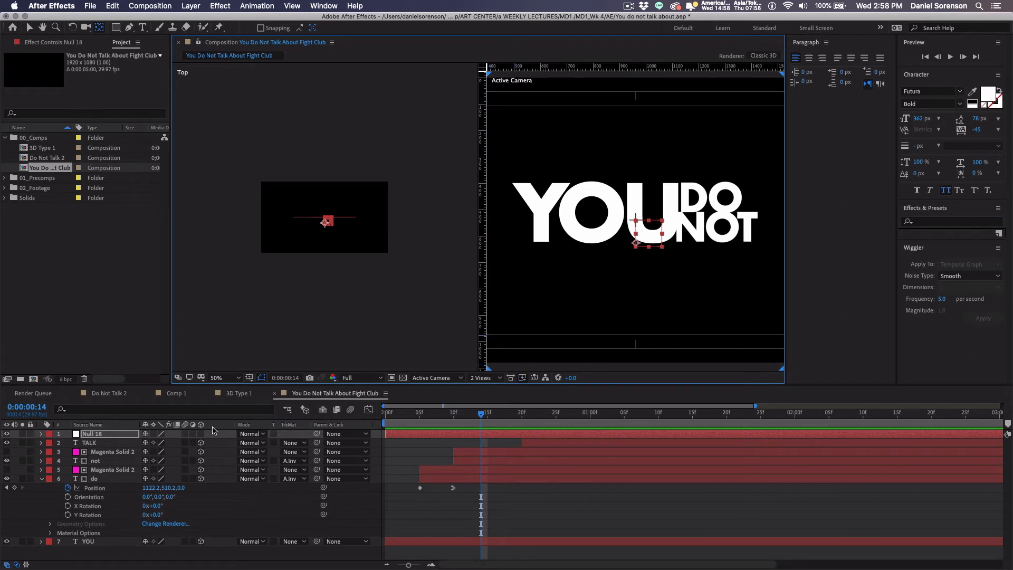
pyautogui.click(201, 434)
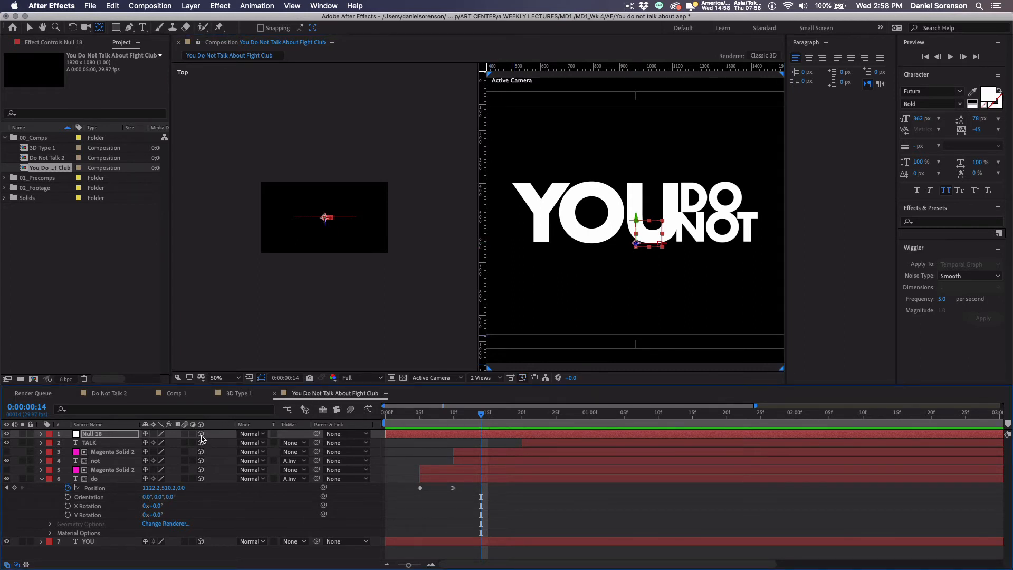
pyautogui.scroll(3, 264, 345)
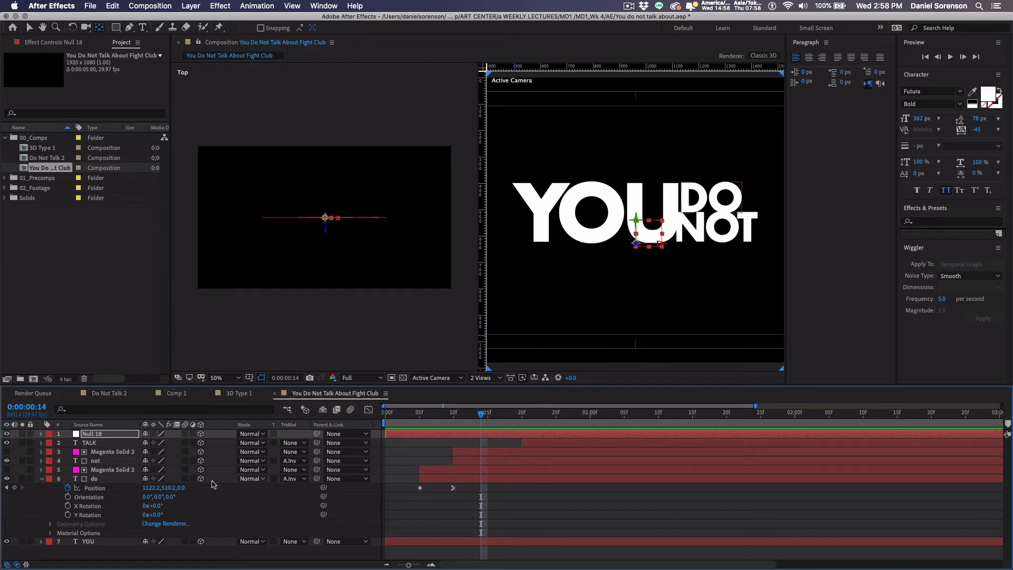
# Step: Parent TALK, NOT, DO, YOU and both matte solids to the null
pyautogui.click(101, 443)
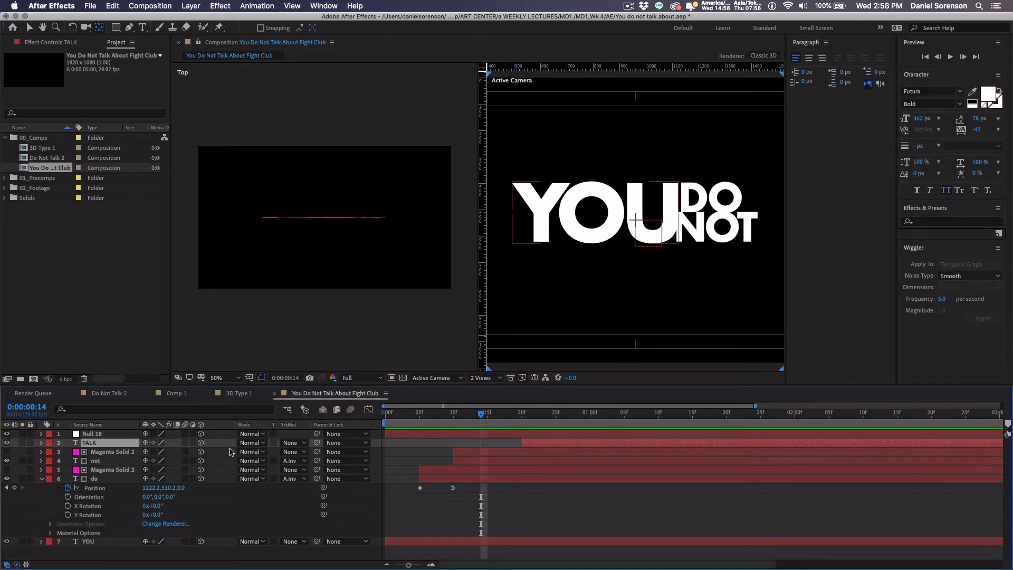
pyautogui.press('super+a')
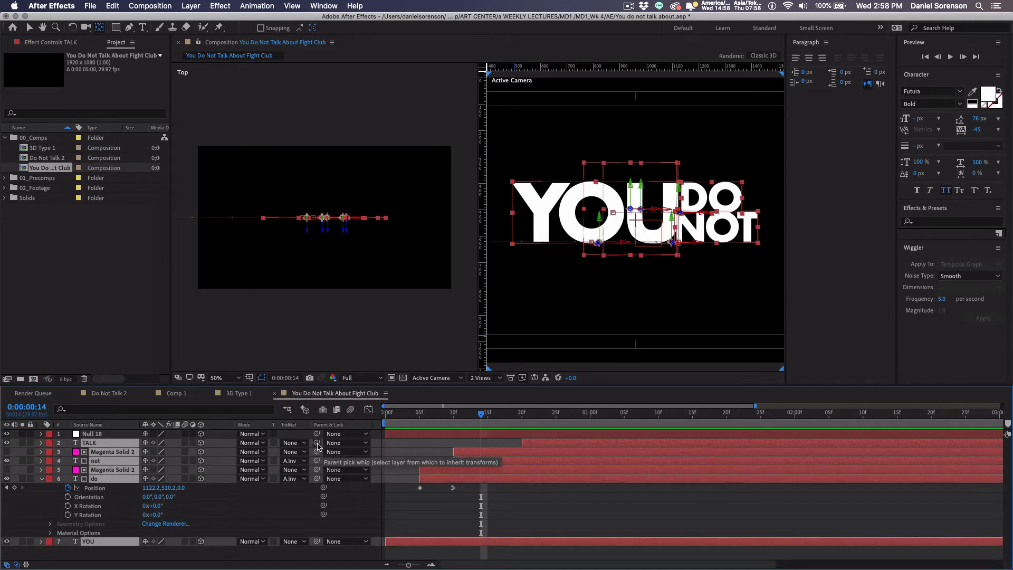
pyautogui.moveTo(317, 443); pyautogui.dragTo(96, 435)
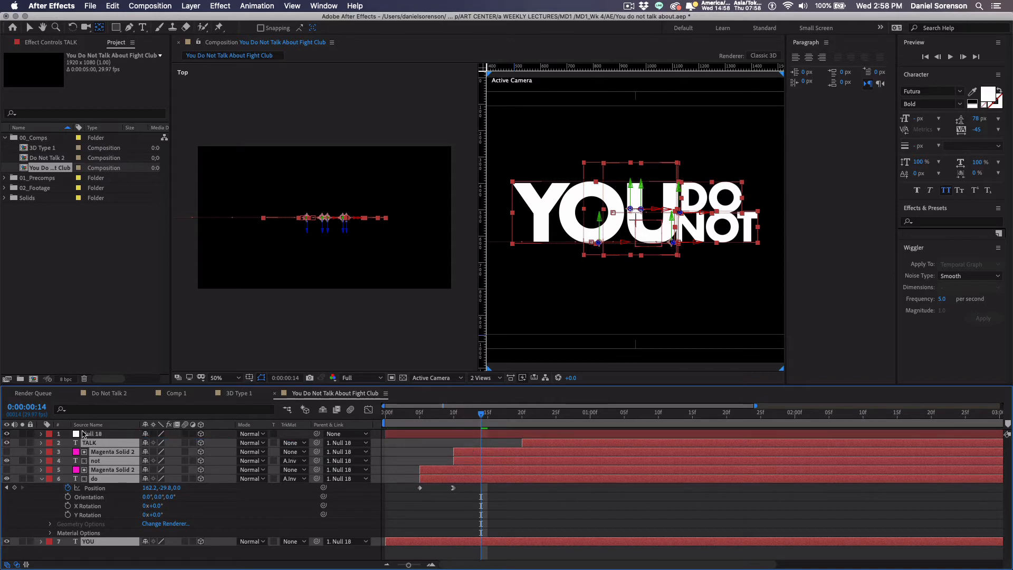
# Step: Expand the null's transform properties, return to a single Active Camera view, and hide the guides
pyautogui.click(87, 435)
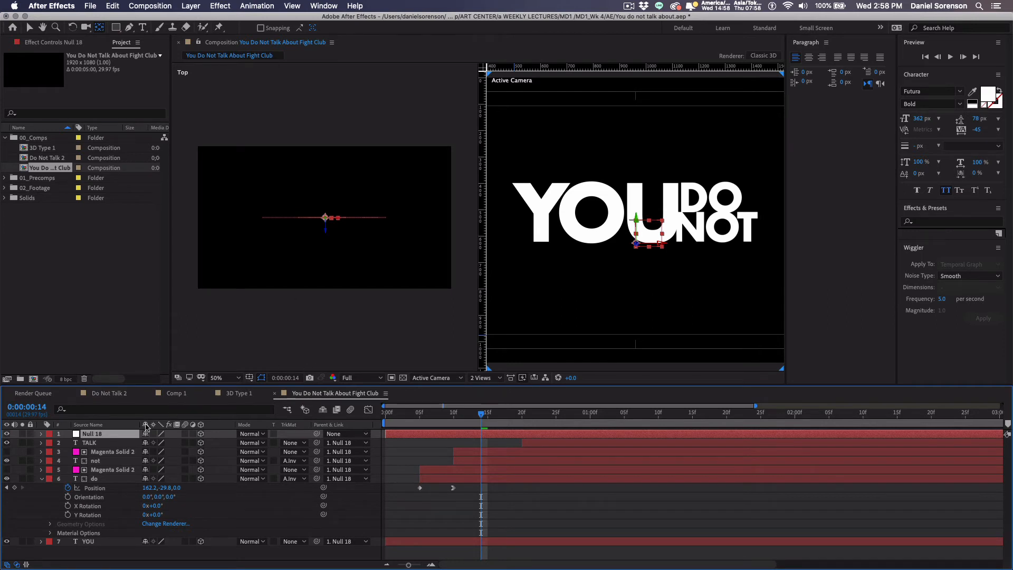
pyautogui.click(485, 377)
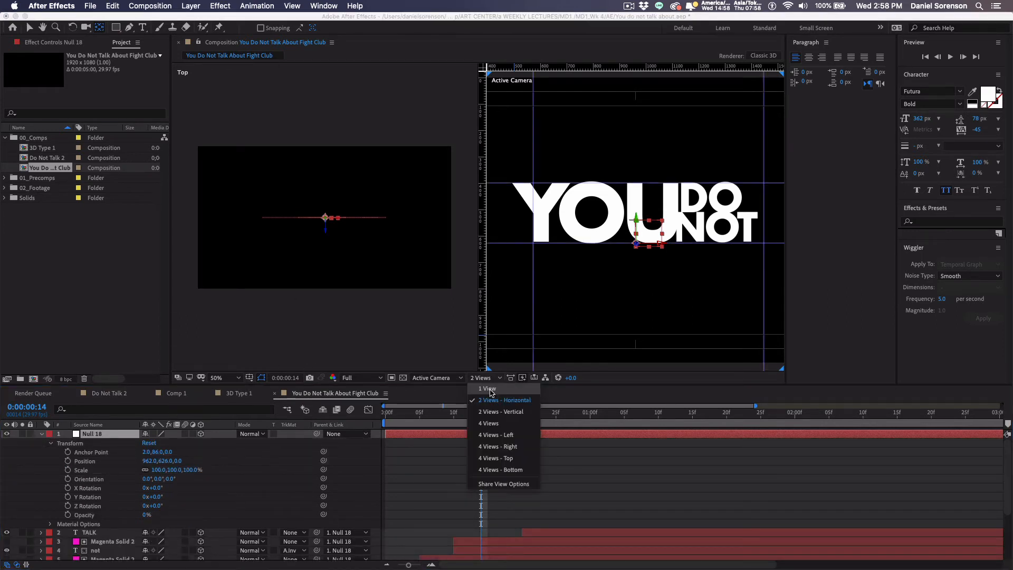
pyautogui.click(490, 389)
pyautogui.press('super+semicolon')
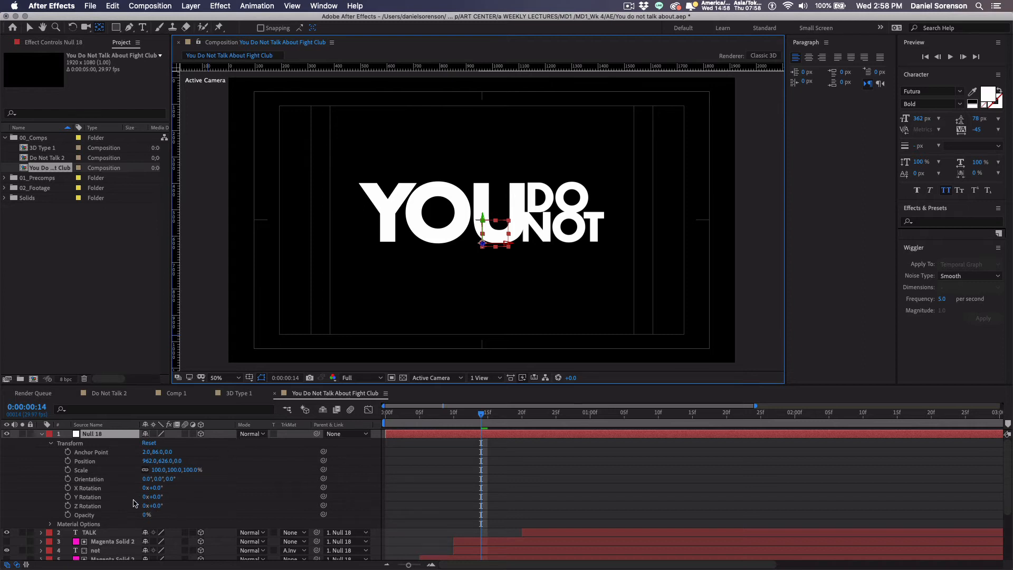
# Step: Rotate the null to -46° in Y and -13° in Z, checking the tilted text along the timeline
pyautogui.moveTo(153, 497); pyautogui.dragTo(134, 497)
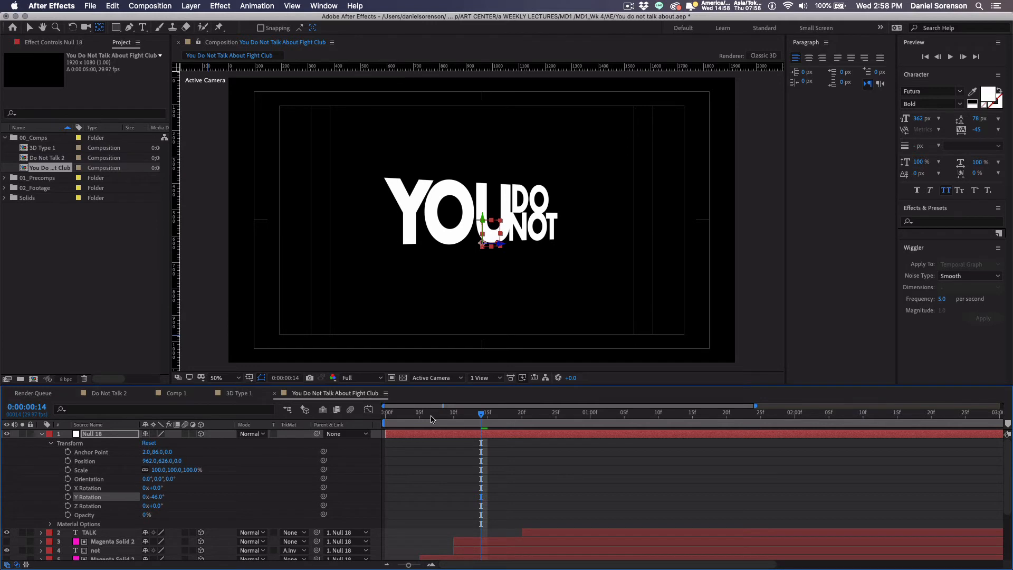
pyautogui.click(436, 417)
pyautogui.moveTo(436, 417); pyautogui.dragTo(570, 435)
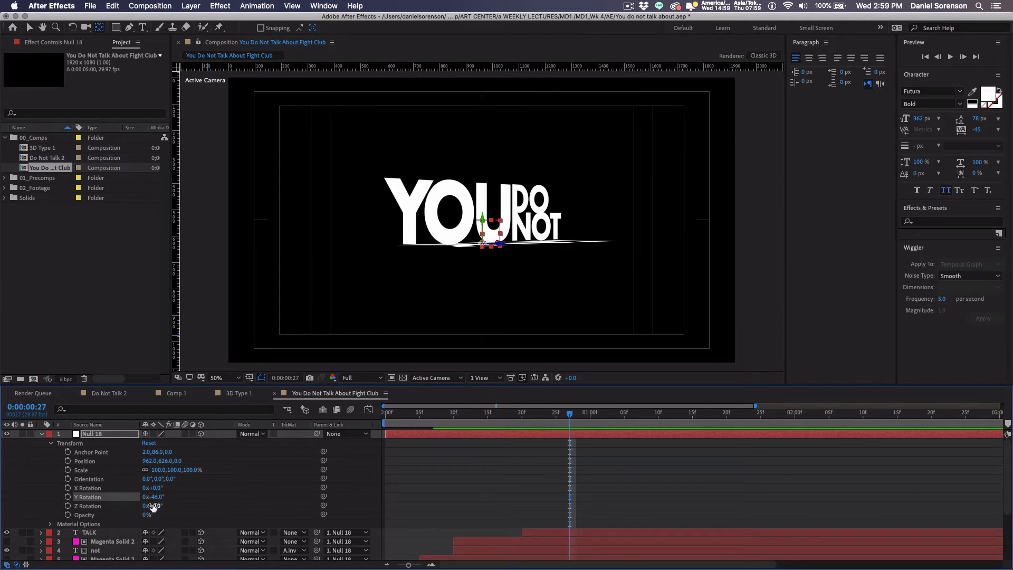
pyautogui.moveTo(154, 506); pyautogui.dragTo(149, 505)
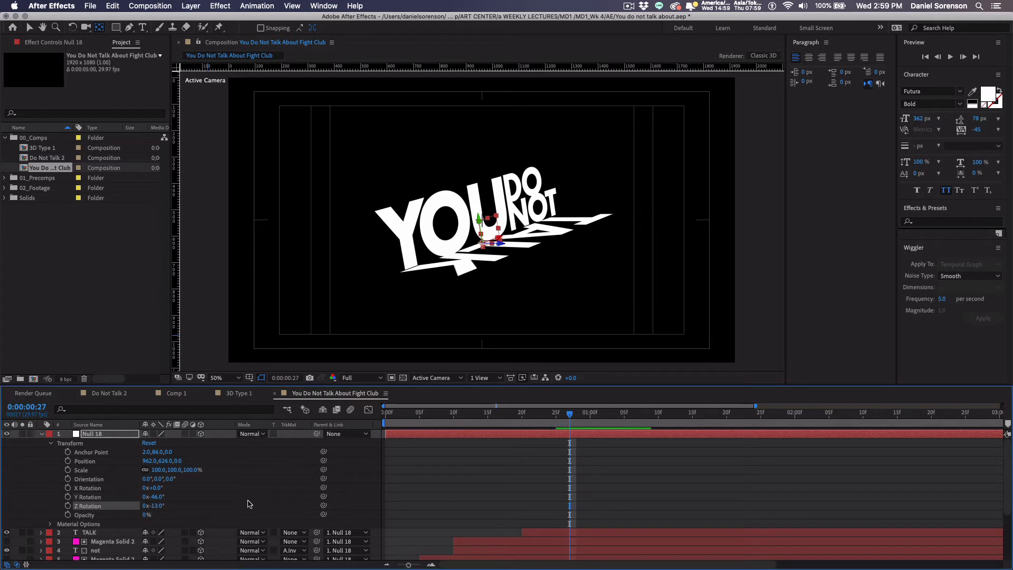
pyautogui.moveTo(413, 416); pyautogui.dragTo(360, 447)
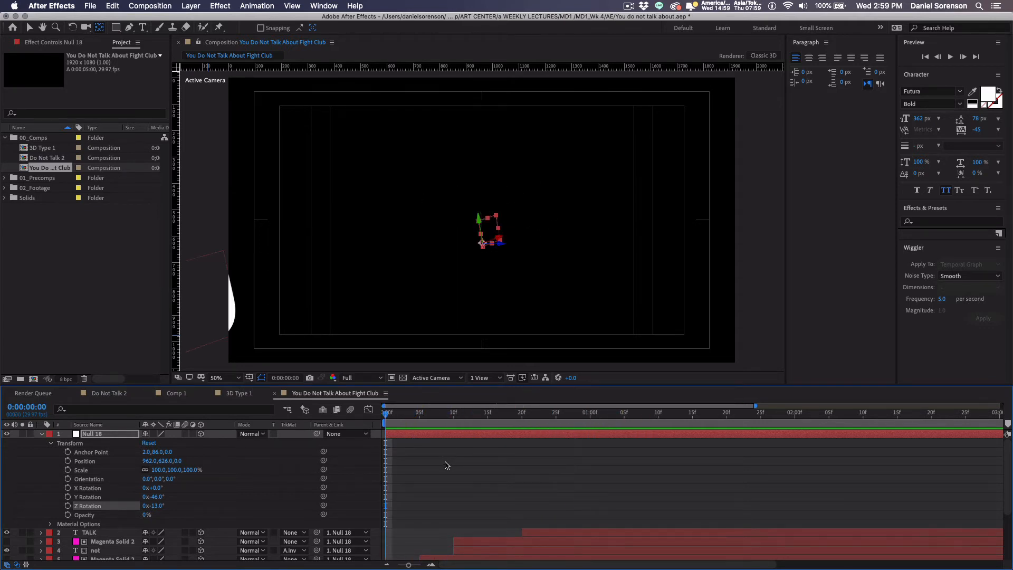
# Step: Collapse the properties of the DO layer and the null
pyautogui.scroll(-5, 445, 465)
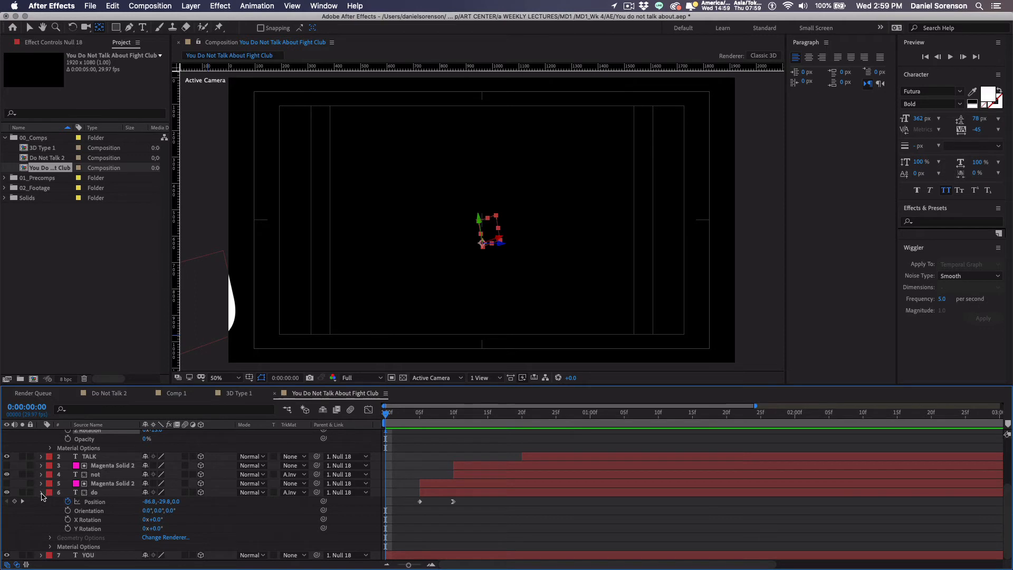
pyautogui.click(42, 493)
pyautogui.scroll(3, 30, 446)
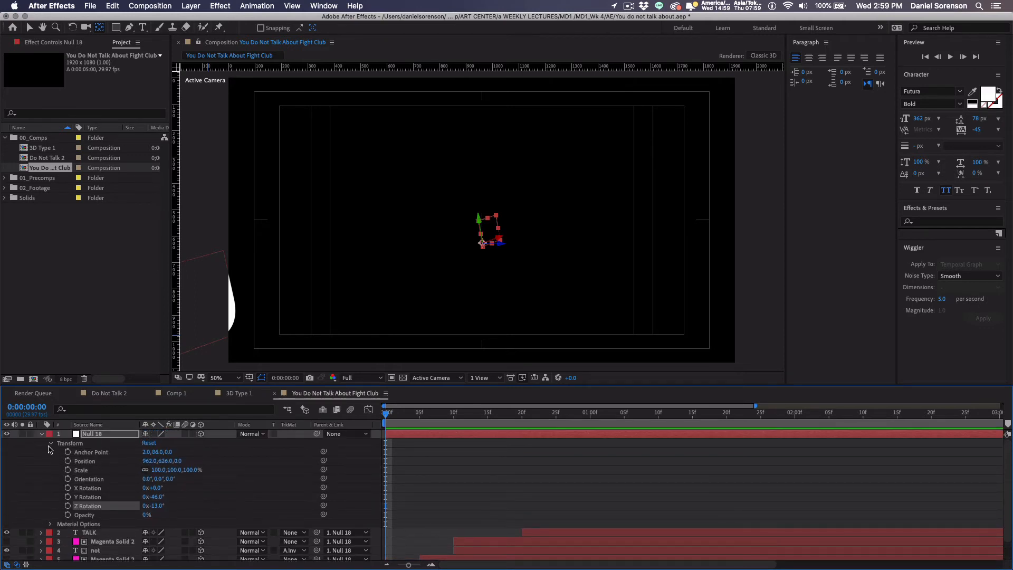
pyautogui.click(41, 434)
# Step: Set YOU's X position to -1360 at frame 0, fully outside the frame, and preview the animation
pyautogui.click(88, 488)
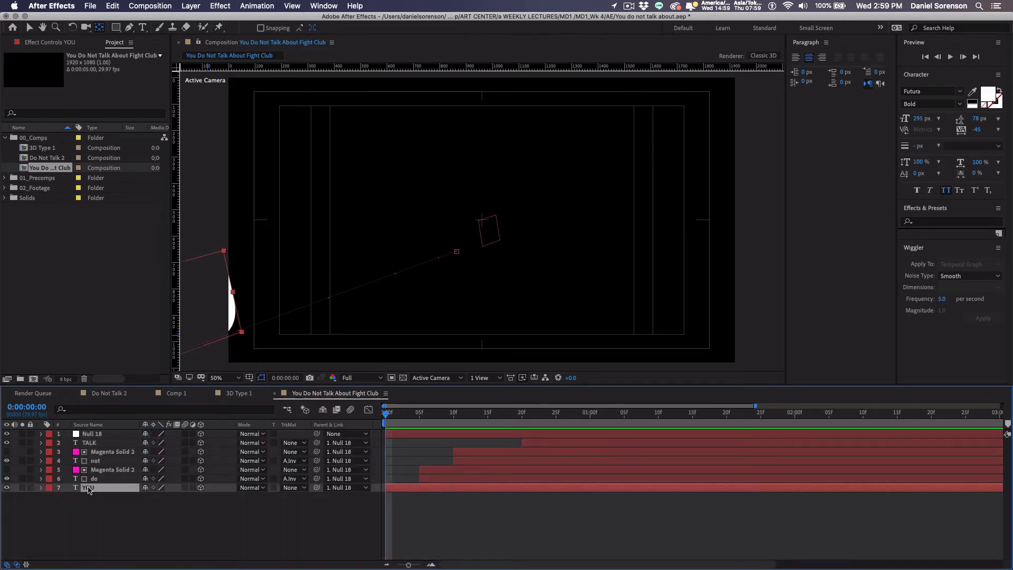
pyautogui.press('p')
pyautogui.moveTo(151, 497)
pyautogui.mouseDown()
pyautogui.moveTo(116, 493)
pyautogui.moveTo(143, 508)
pyautogui.mouseUp()
pyautogui.click(235, 529)
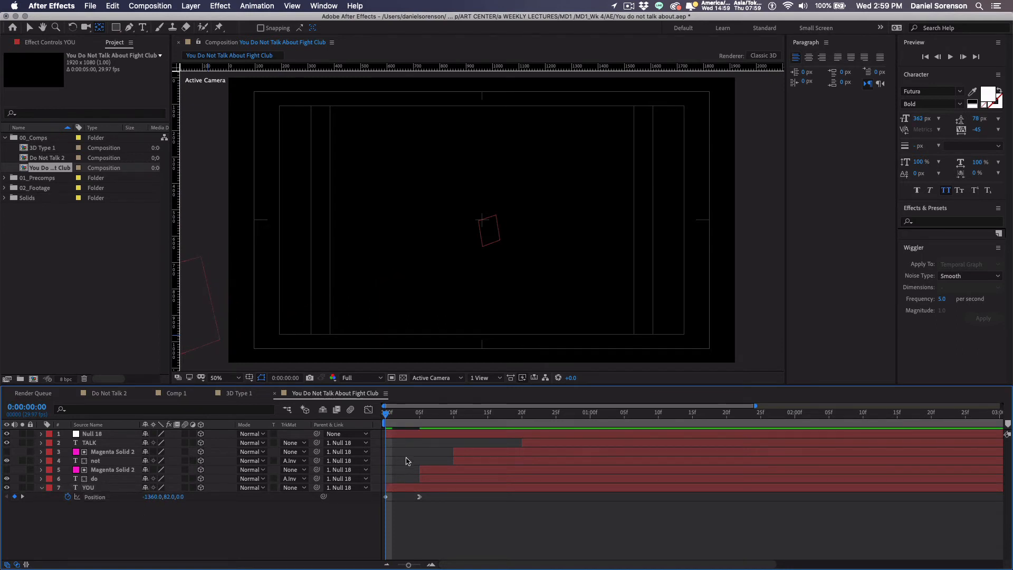
pyautogui.press('space')
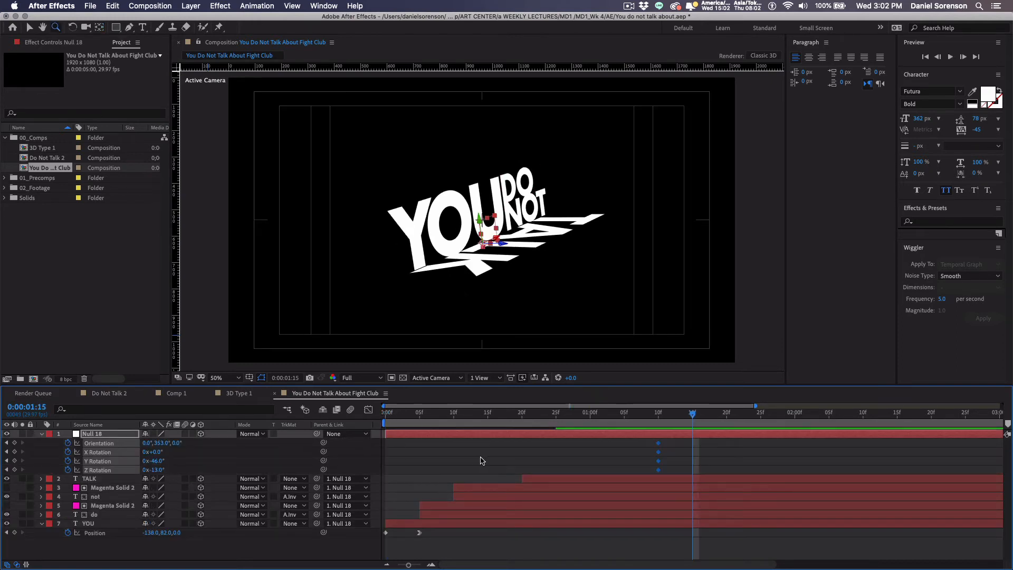
# Step: At 0:00:01:15, set the null's orientation to 0°, 14°, 270° and its Y rotation to -92°
pyautogui.moveTo(654, 422)
pyautogui.mouseDown()
pyautogui.moveTo(618, 424)
pyautogui.moveTo(661, 430)
pyautogui.mouseUp()
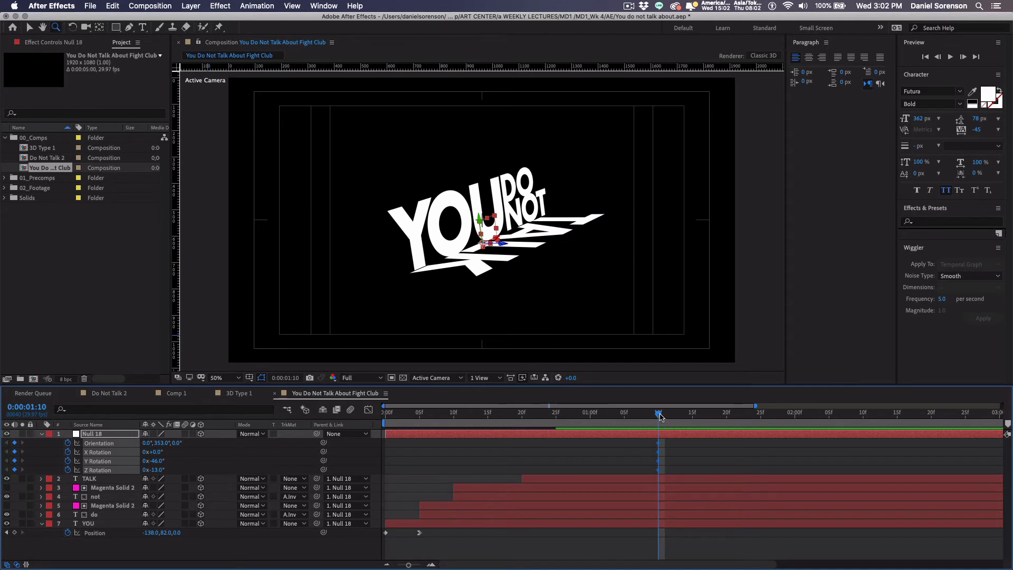
pyautogui.moveTo(660, 417); pyautogui.dragTo(693, 419)
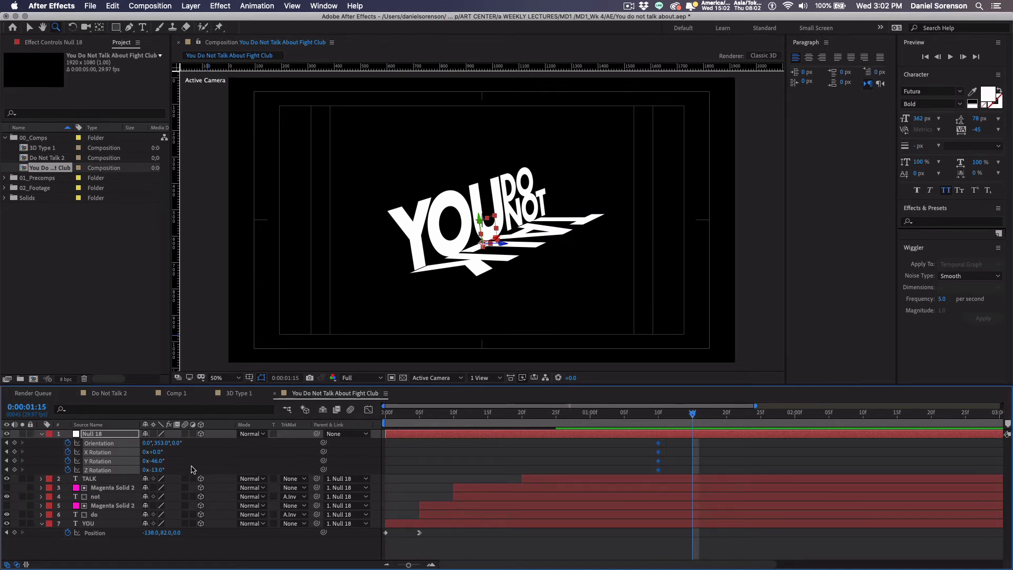
pyautogui.click(190, 460)
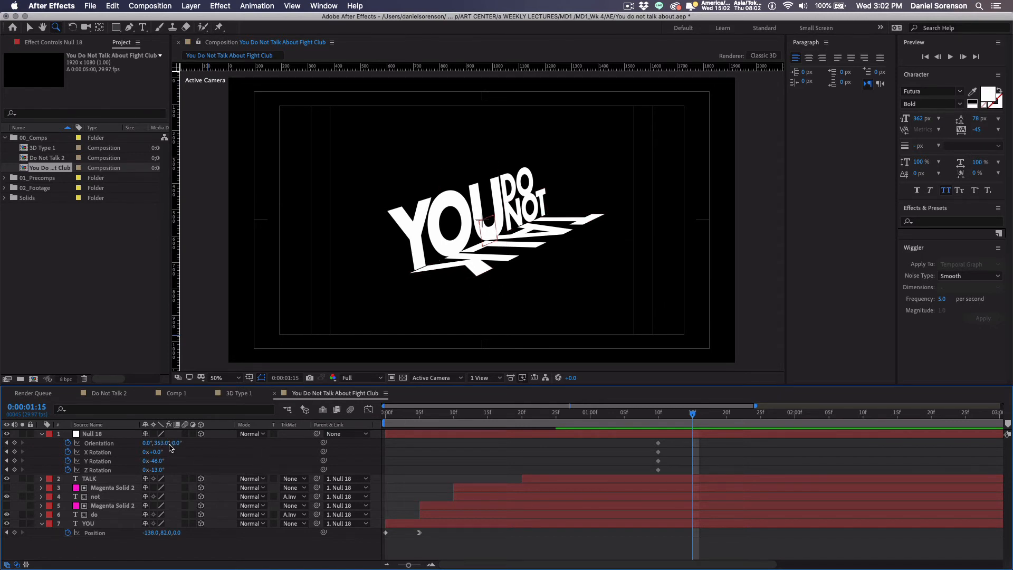
pyautogui.moveTo(175, 443)
pyautogui.mouseDown()
pyautogui.moveTo(133, 439)
pyautogui.moveTo(150, 461)
pyautogui.moveTo(133, 464)
pyautogui.moveTo(168, 446)
pyautogui.moveTo(156, 461)
pyautogui.moveTo(179, 444)
pyautogui.moveTo(161, 448)
pyautogui.moveTo(158, 461)
pyautogui.moveTo(172, 446)
pyautogui.moveTo(184, 453)
pyautogui.mouseUp()
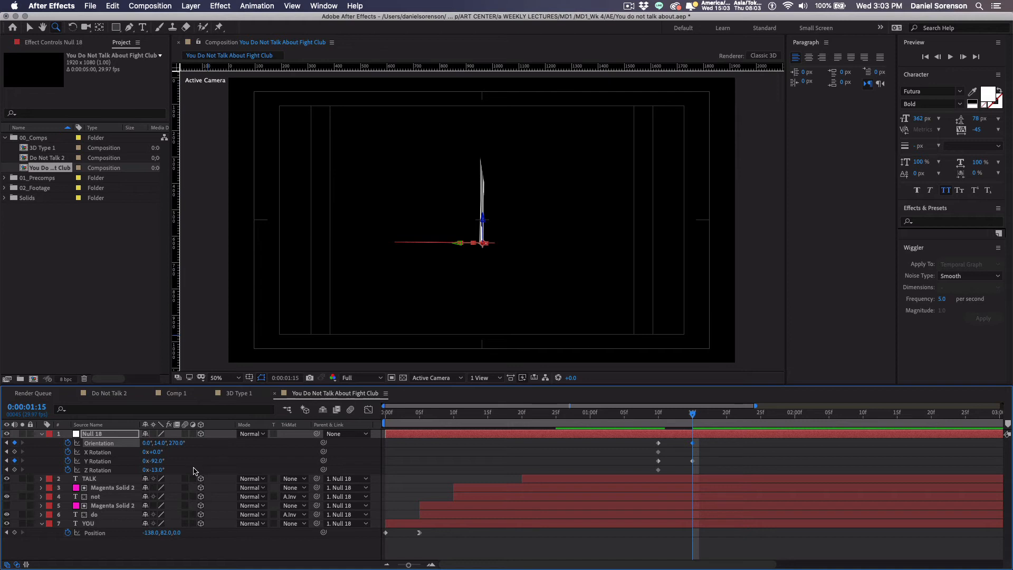
# Step: Add the text "about", place the start of its baseline at the null, and make it a 3D layer
pyautogui.click(143, 27)
pyautogui.click(437, 296)
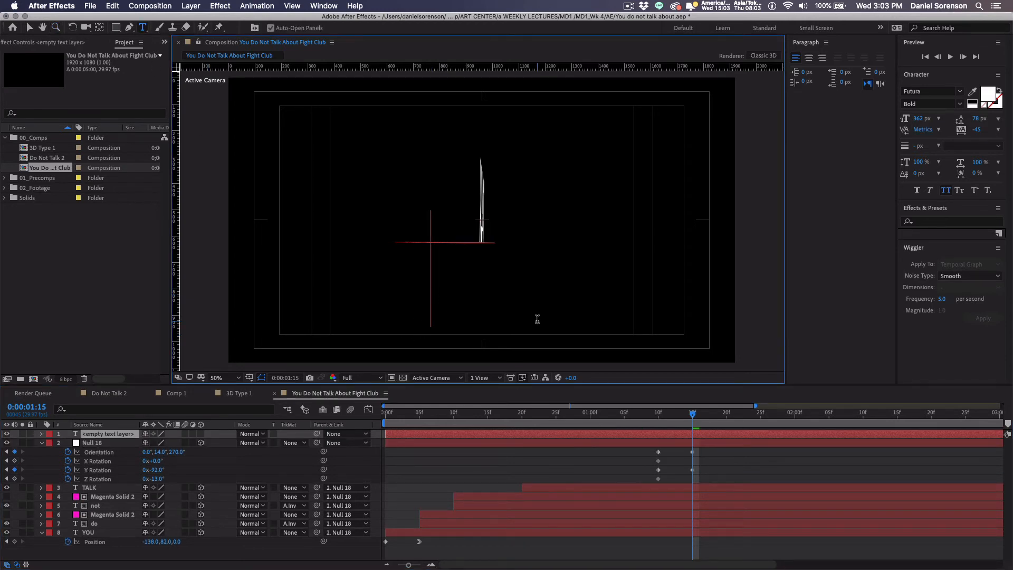
pyautogui.write('abou')
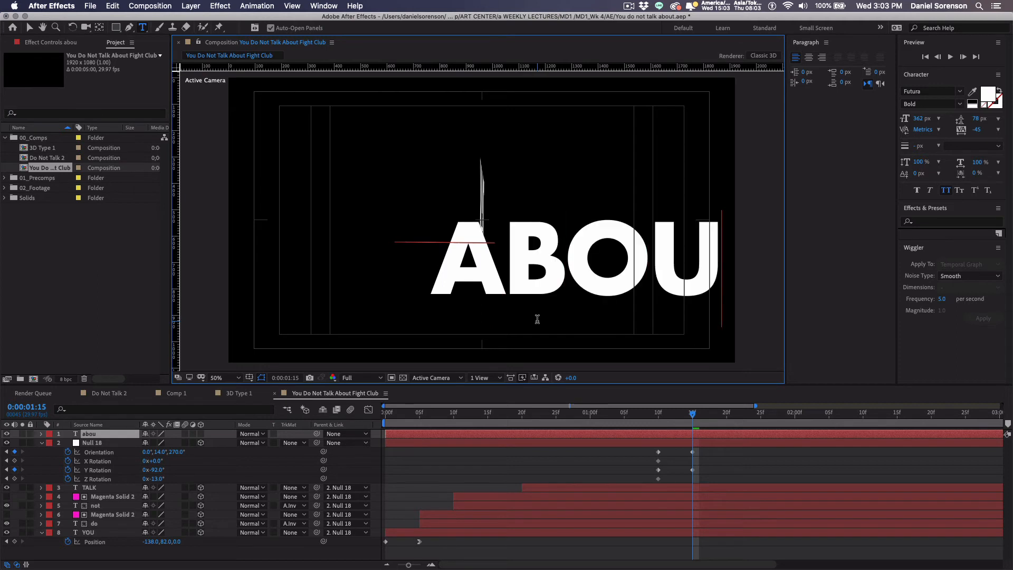
pyautogui.write('t')
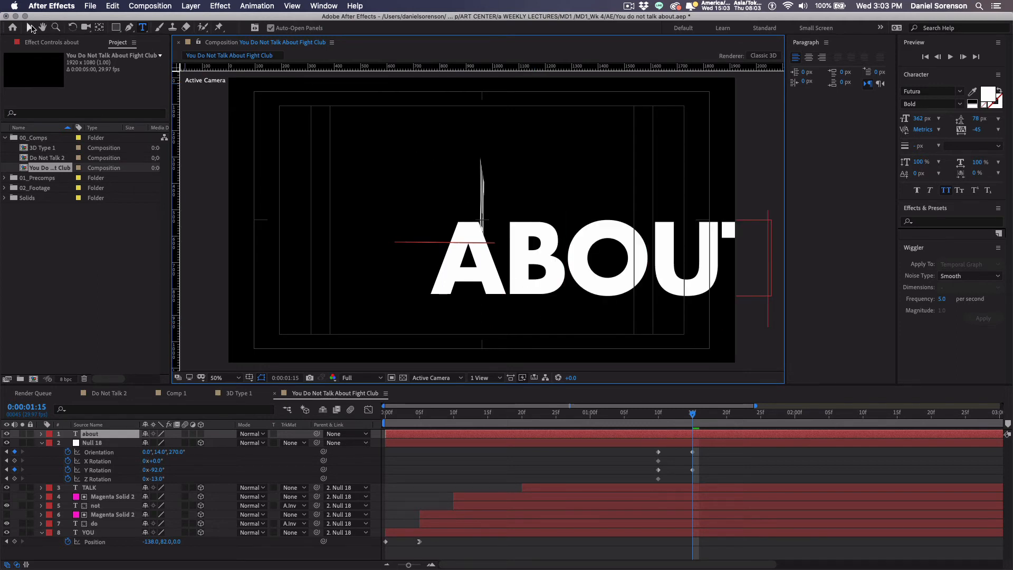
pyautogui.click(30, 27)
pyautogui.moveTo(520, 289); pyautogui.dragTo(575, 240)
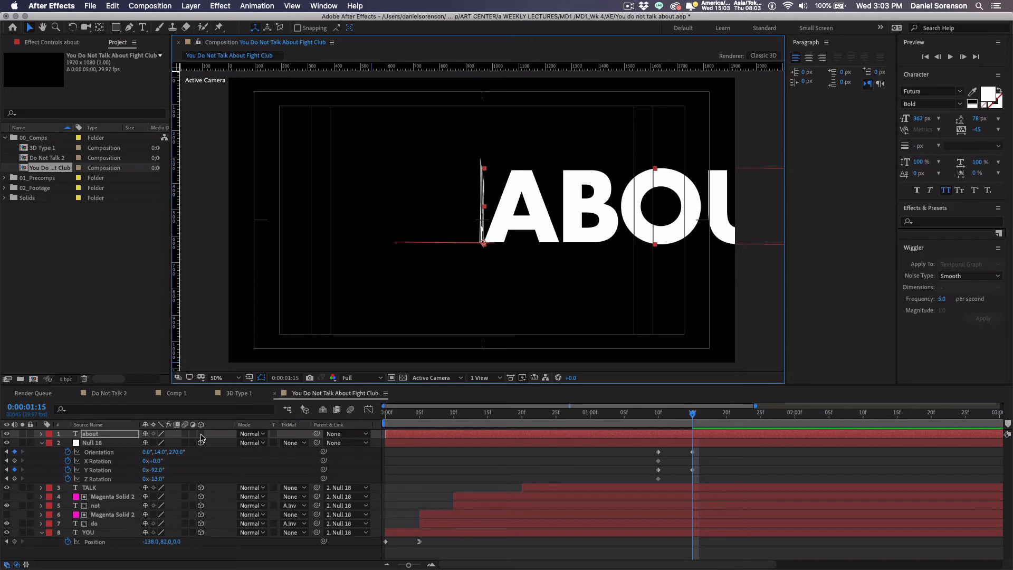
pyautogui.click(235, 464)
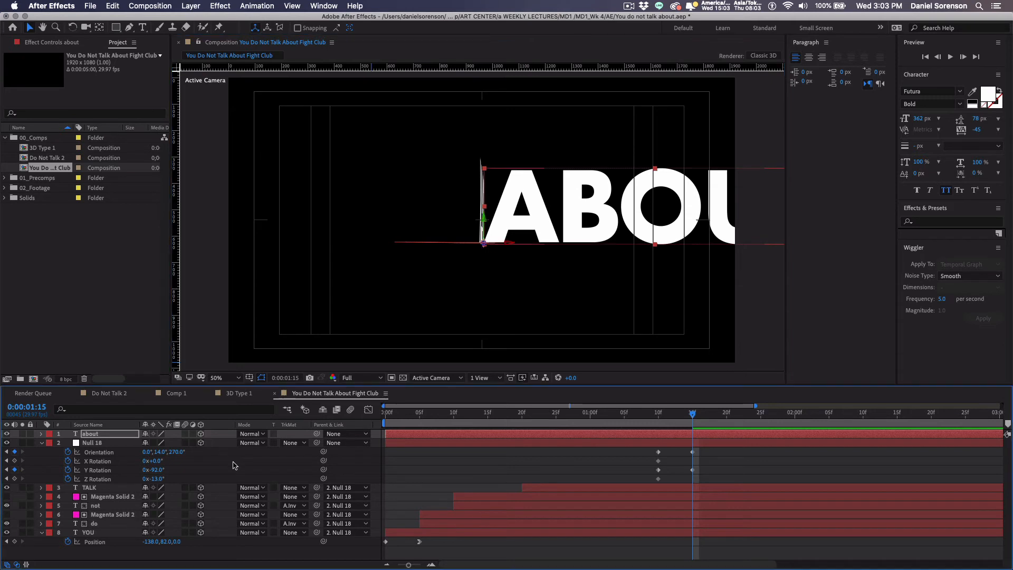
# Step: In a two-view horizontal layout, move ABOUT along Z toward the camera in the Top view and parent it to Null 18
pyautogui.click(496, 380)
pyautogui.click(493, 401)
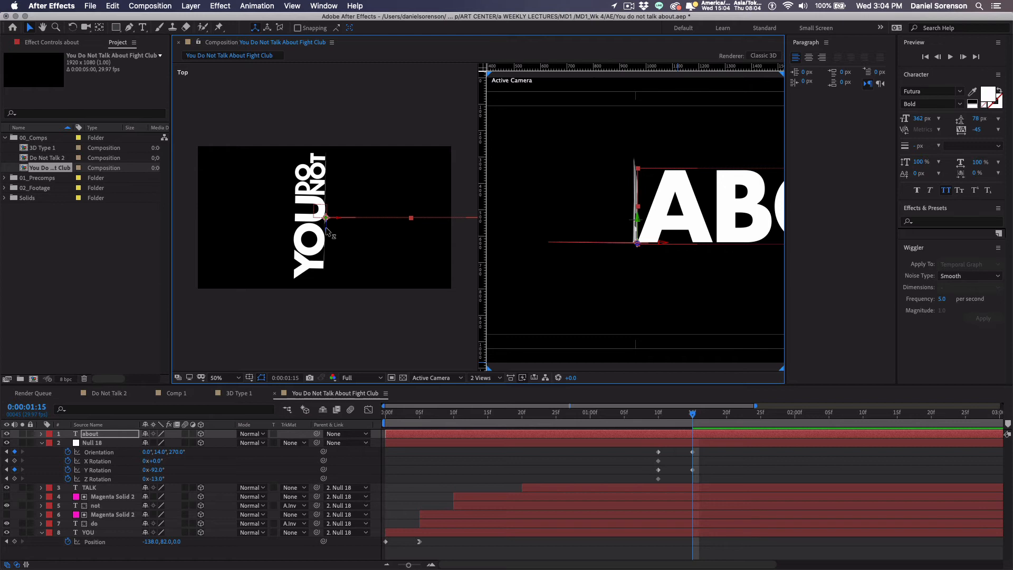
pyautogui.moveTo(327, 231); pyautogui.dragTo(316, 293)
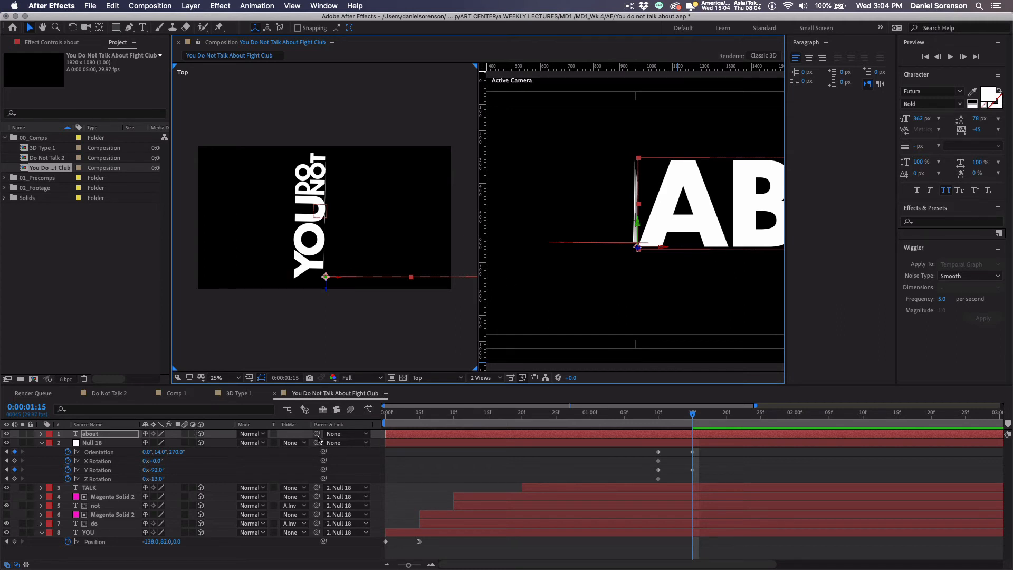
pyautogui.moveTo(317, 434); pyautogui.dragTo(98, 443)
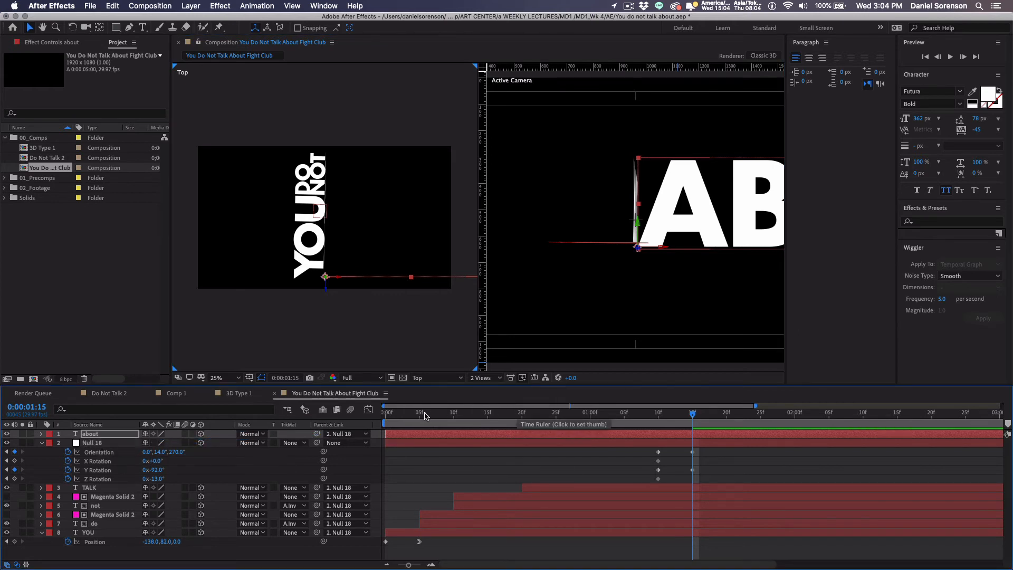
# Step: Check the parented text along the timeline and start keyframing the null's position at 0:00:01:10
pyautogui.moveTo(427, 416); pyautogui.dragTo(695, 448)
pyautogui.moveTo(693, 444); pyautogui.dragTo(652, 451)
pyautogui.click(84, 443)
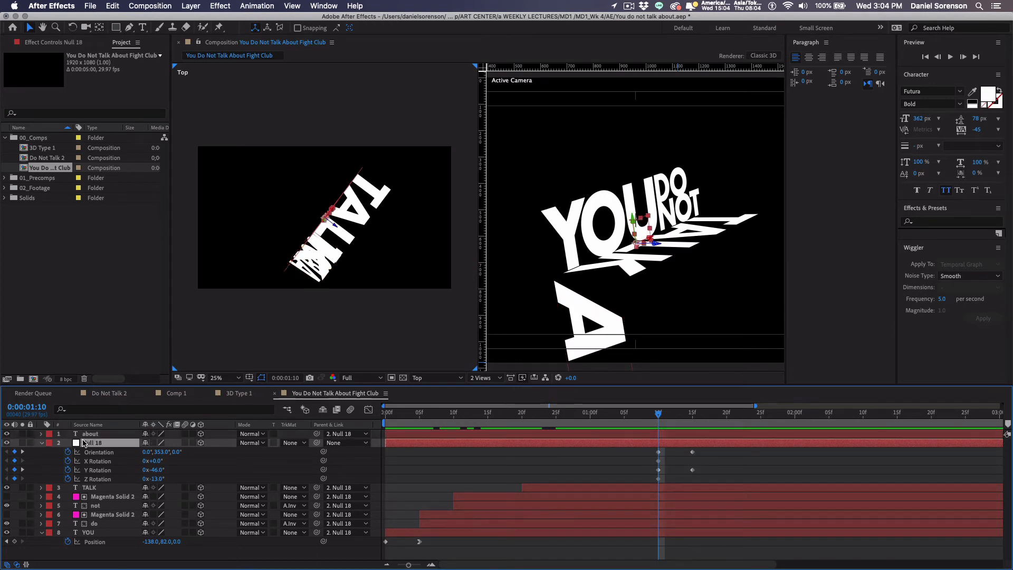
pyautogui.press('p')
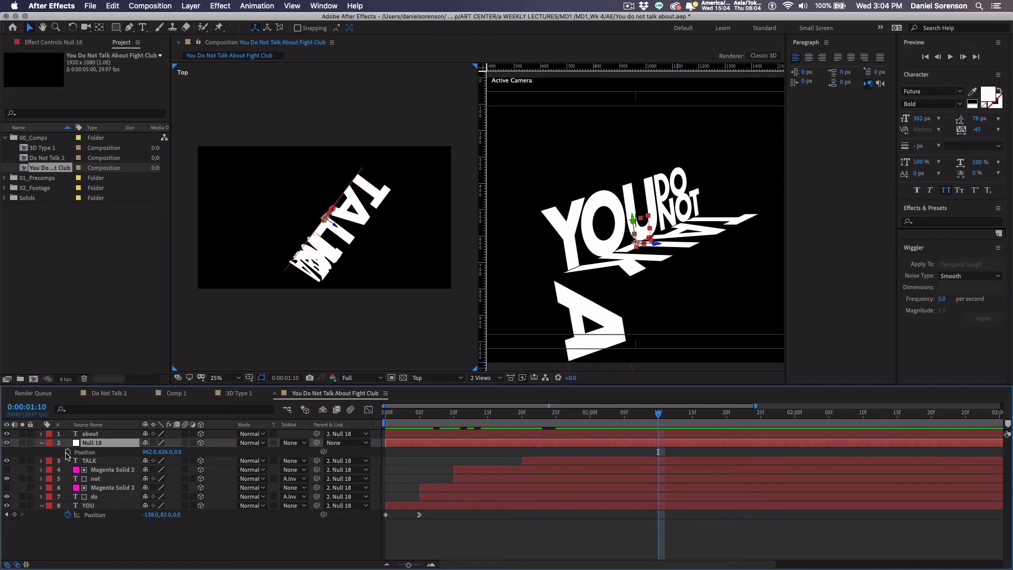
pyautogui.click(68, 452)
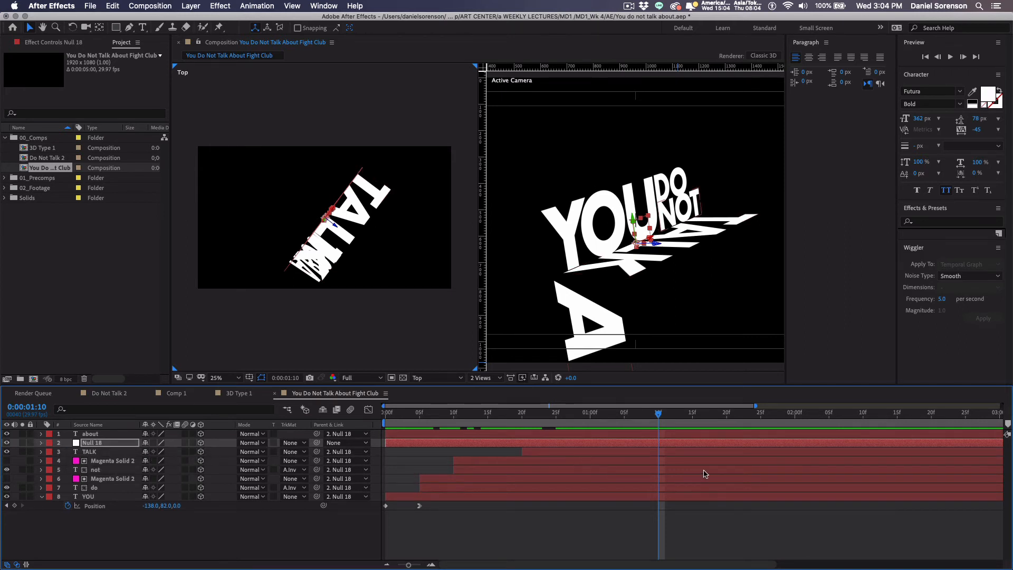
# Step: Set the null's X position to 467 at 0:00:01:15, judging the framing in a single Active Camera view
pyautogui.hotkey('shift', 'r')
pyautogui.moveTo(656, 415); pyautogui.dragTo(692, 416)
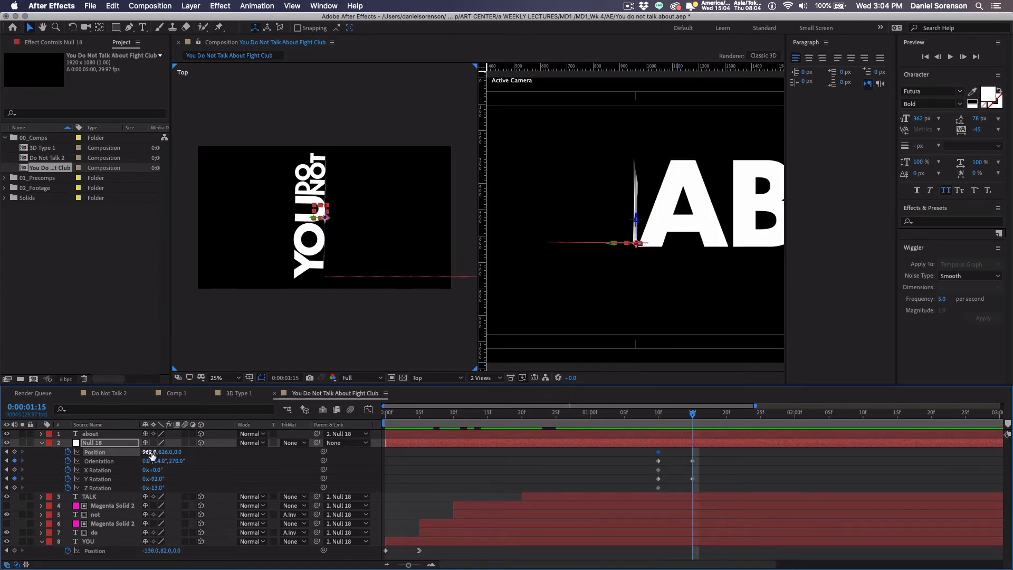
pyautogui.moveTo(150, 451); pyautogui.dragTo(3, 445)
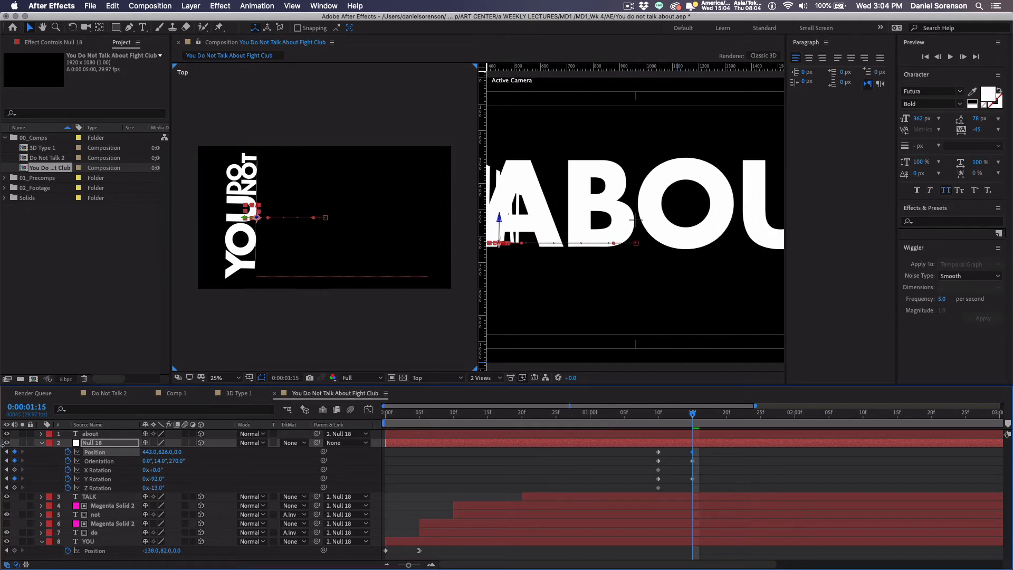
pyautogui.click(495, 378)
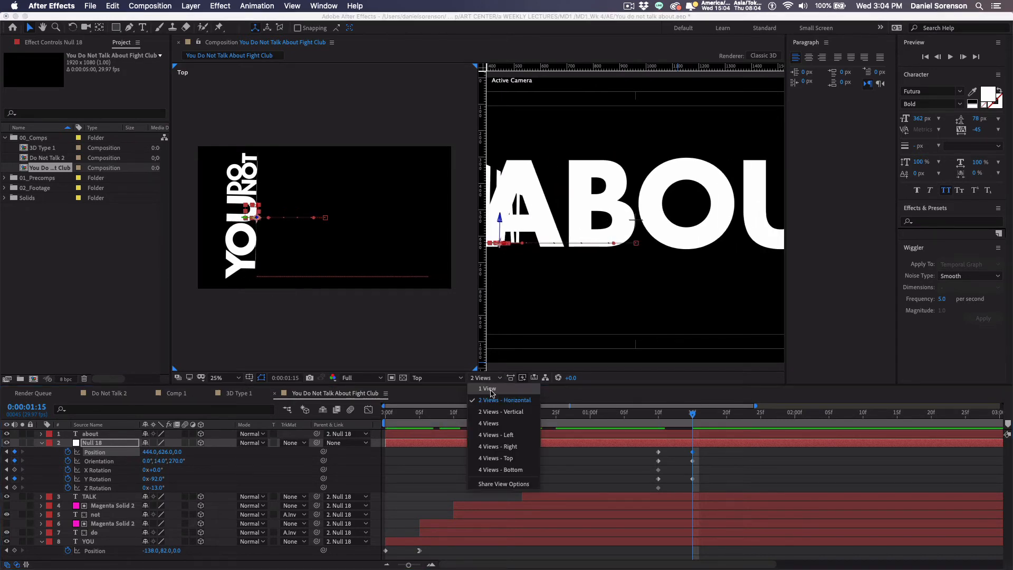
pyautogui.click(493, 401)
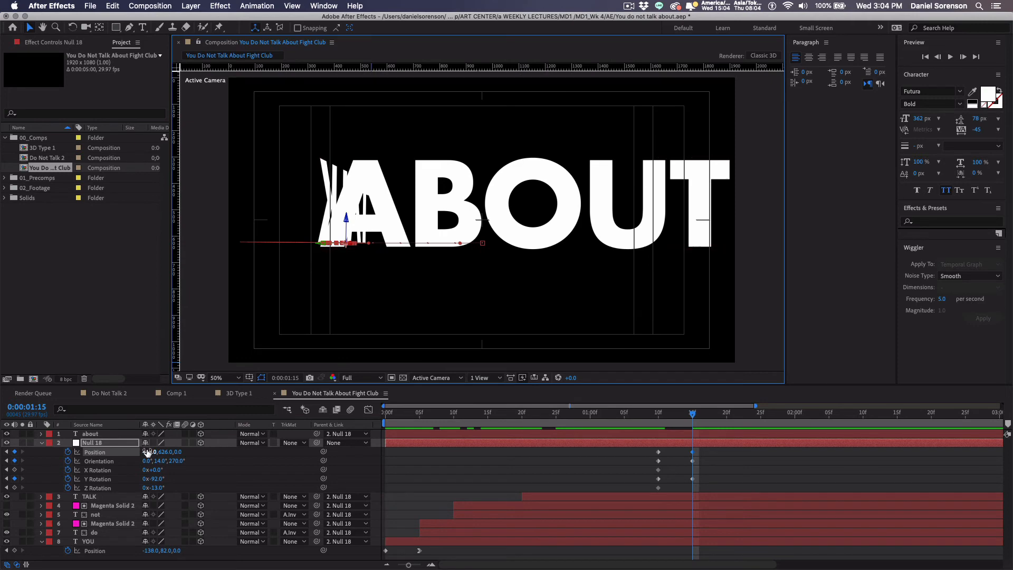
pyautogui.moveTo(148, 453); pyautogui.dragTo(175, 467)
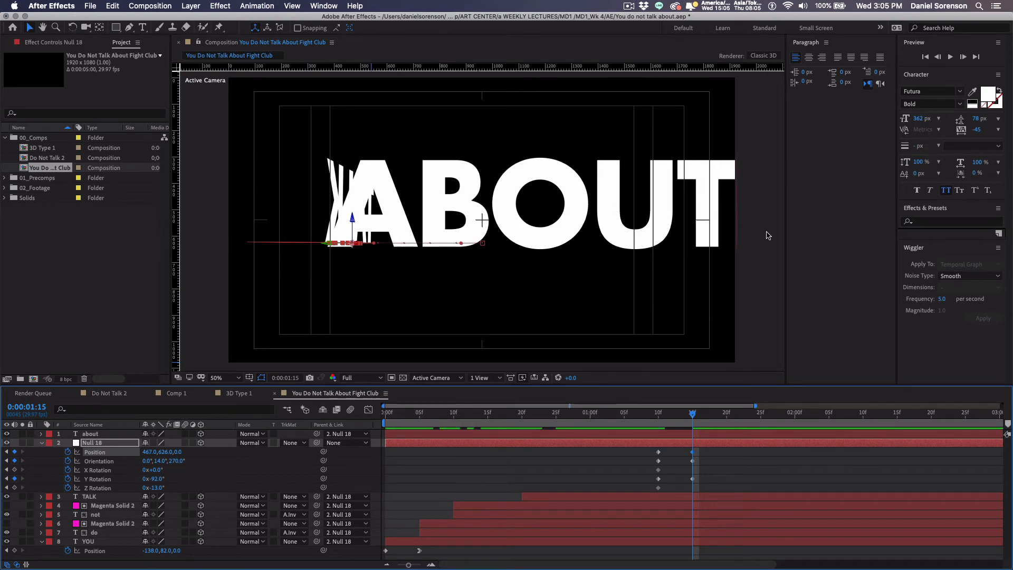
# Step: Set ABOUT's font size to 314 px and the null's X position to 424 so the word is centred in the frame
pyautogui.click(90, 434)
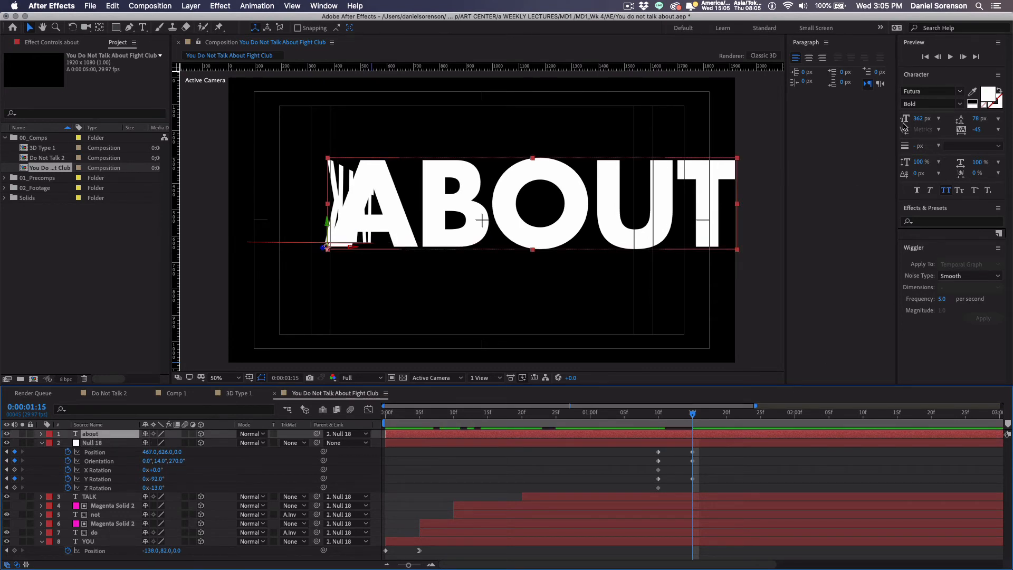
pyautogui.moveTo(904, 120); pyautogui.dragTo(886, 119)
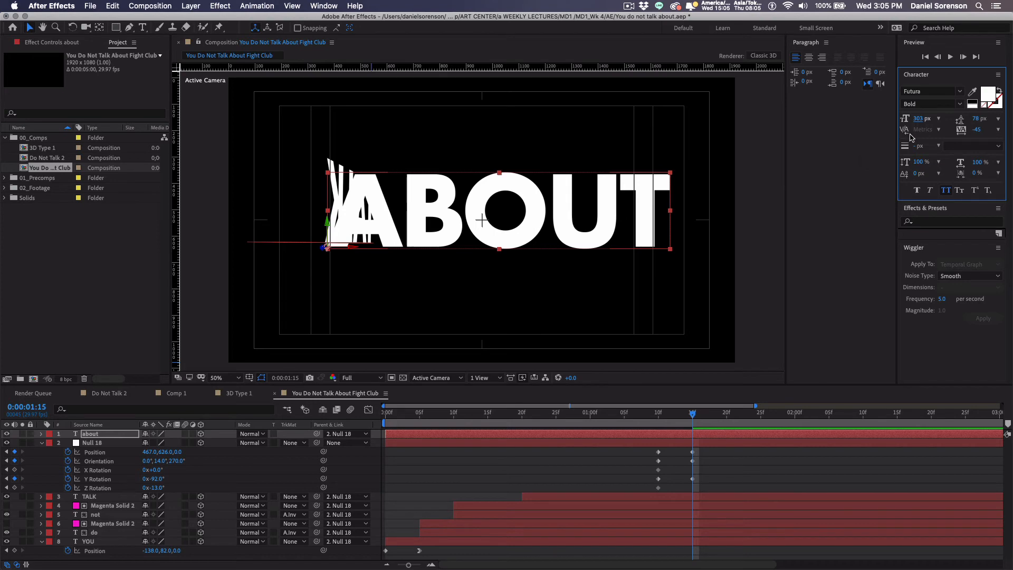
pyautogui.moveTo(918, 122); pyautogui.dragTo(925, 120)
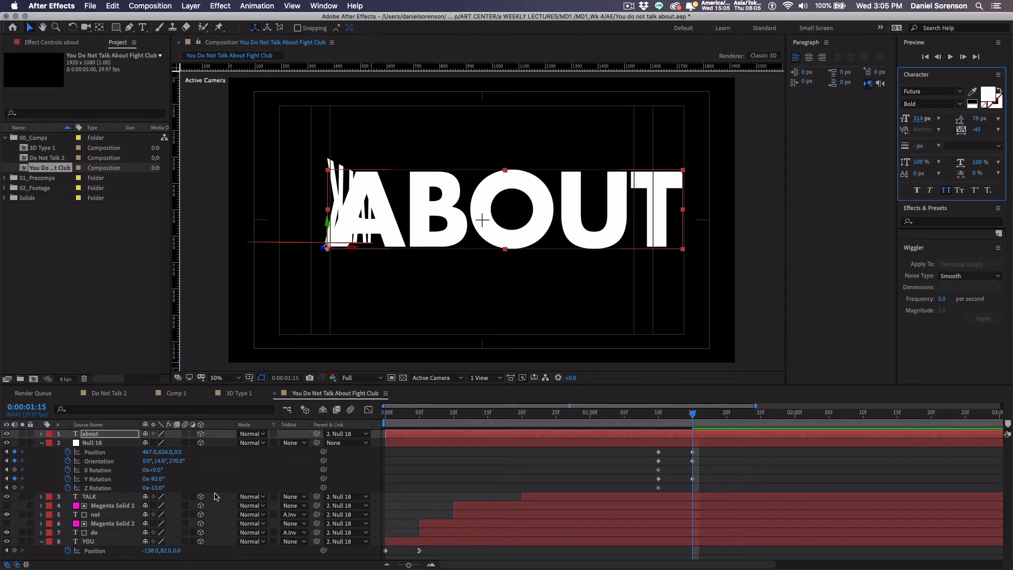
pyautogui.moveTo(148, 453); pyautogui.dragTo(124, 452)
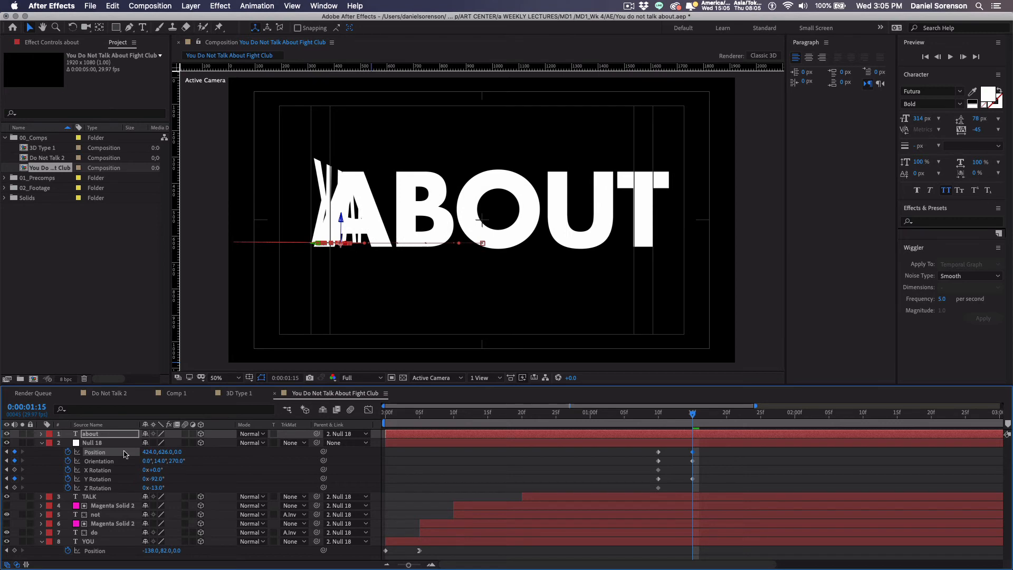
# Step: Preview the null's move and rotation along the timeline around 0:00:01:07 to 0:00:01:15
pyautogui.click(562, 442)
pyautogui.press('space')
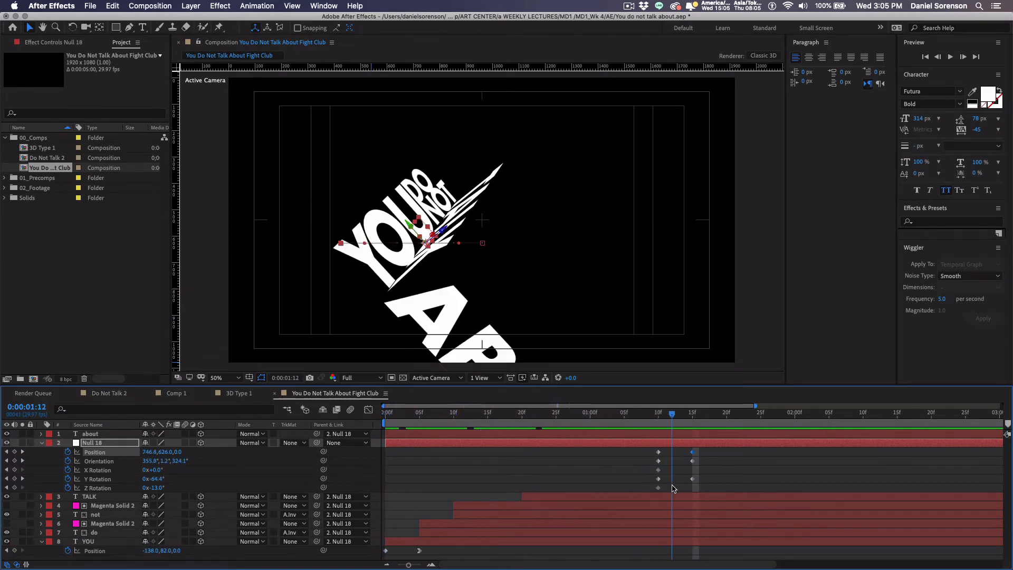
pyautogui.moveTo(673, 489); pyautogui.dragTo(696, 494)
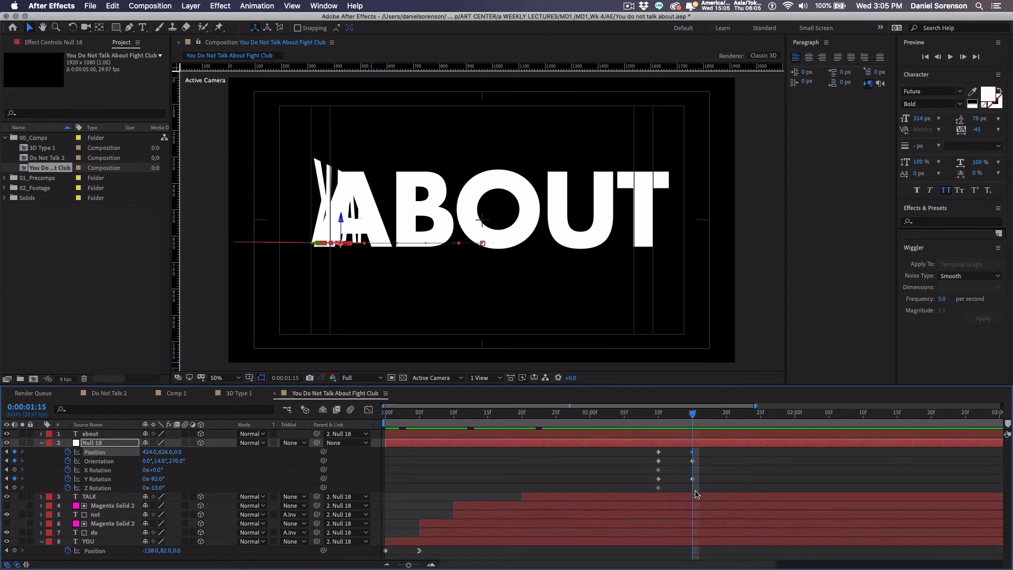
pyautogui.moveTo(609, 415); pyautogui.dragTo(652, 427)
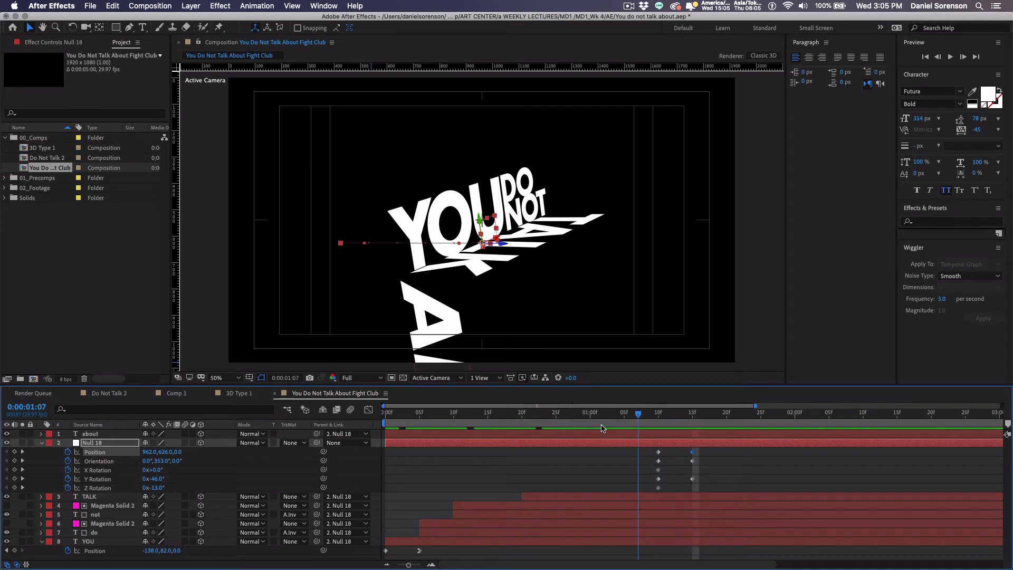
pyautogui.moveTo(656, 444)
pyautogui.mouseDown()
pyautogui.moveTo(698, 449)
pyautogui.moveTo(658, 454)
pyautogui.mouseUp()
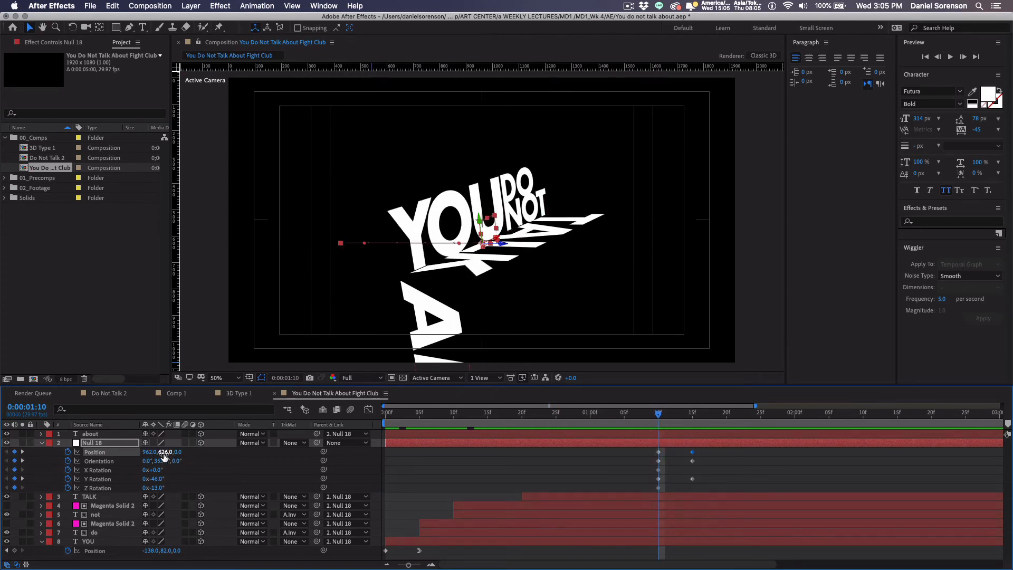
pyautogui.moveTo(150, 453); pyautogui.dragTo(145, 452)
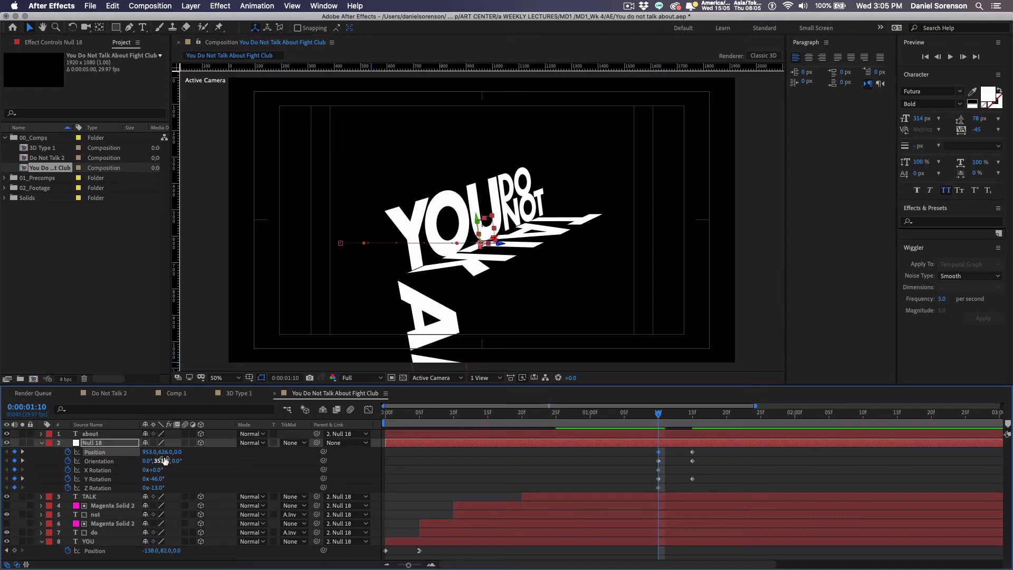
pyautogui.press('super+z')
# Step: Keyframe ABOUT's position at 0:00:01:15 and set its Y position to 459.9 at 0:00:01:10, moving it out of frame
pyautogui.click(88, 434)
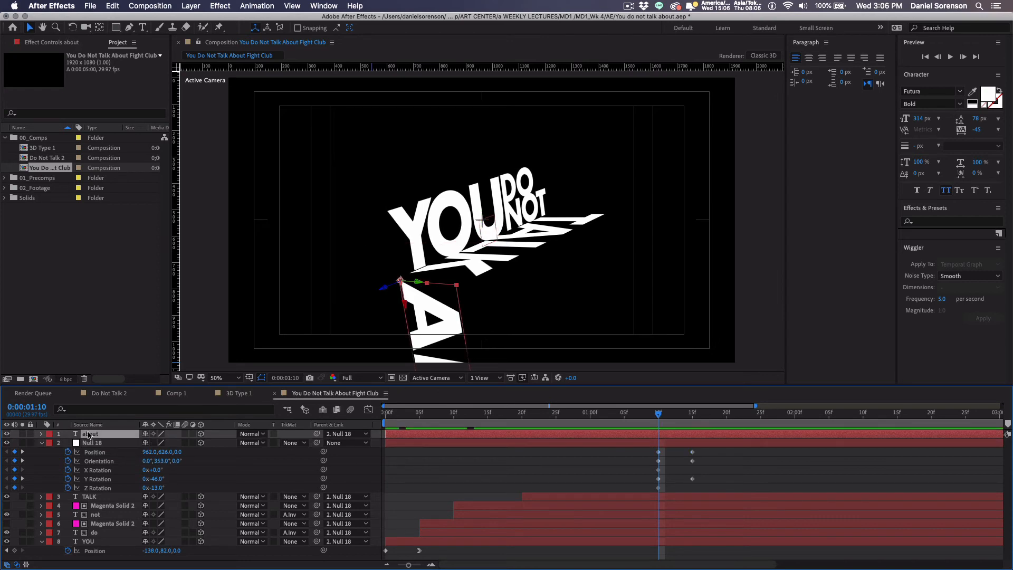
pyautogui.press('p')
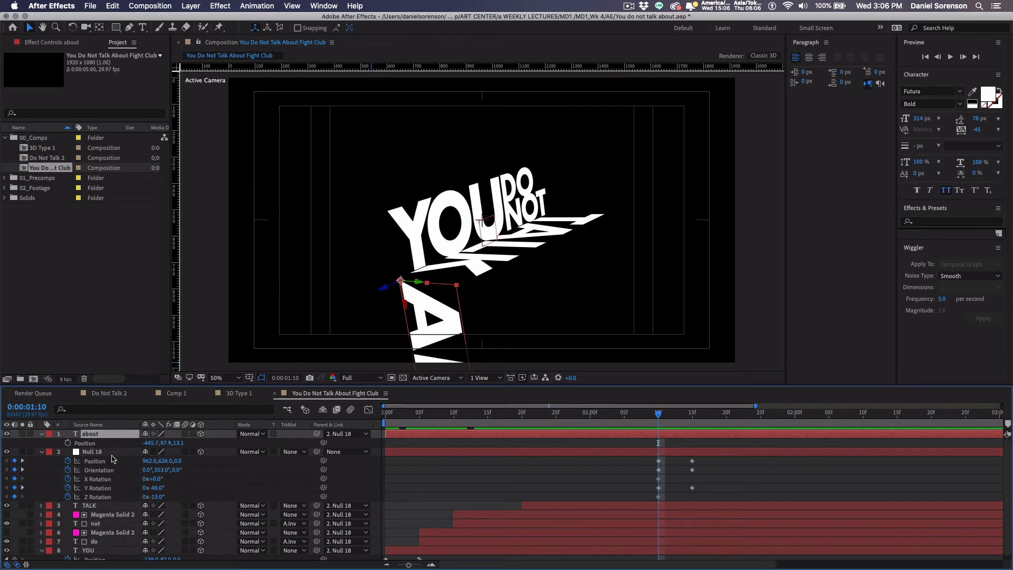
pyautogui.click(693, 415)
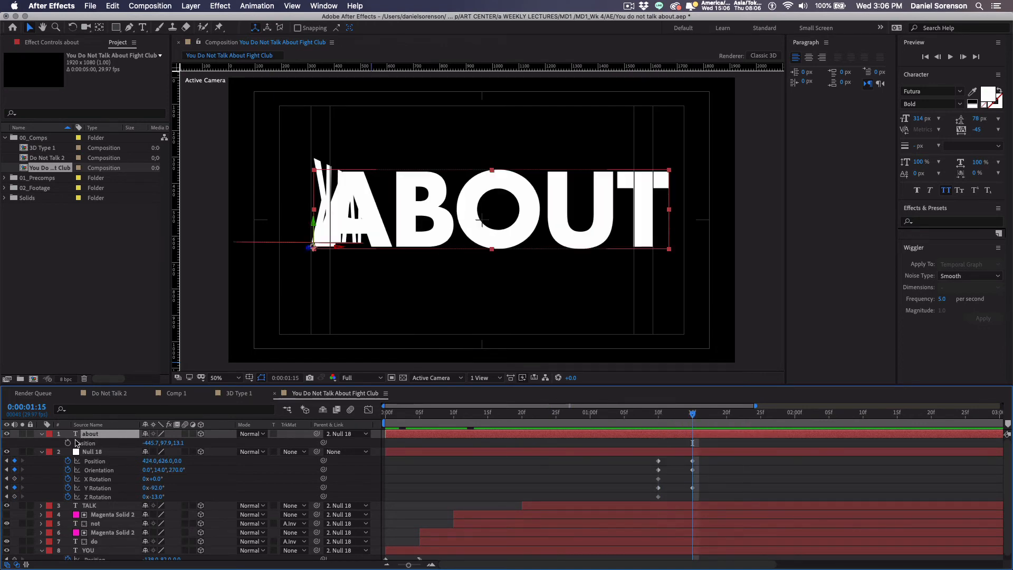
pyautogui.click(68, 444)
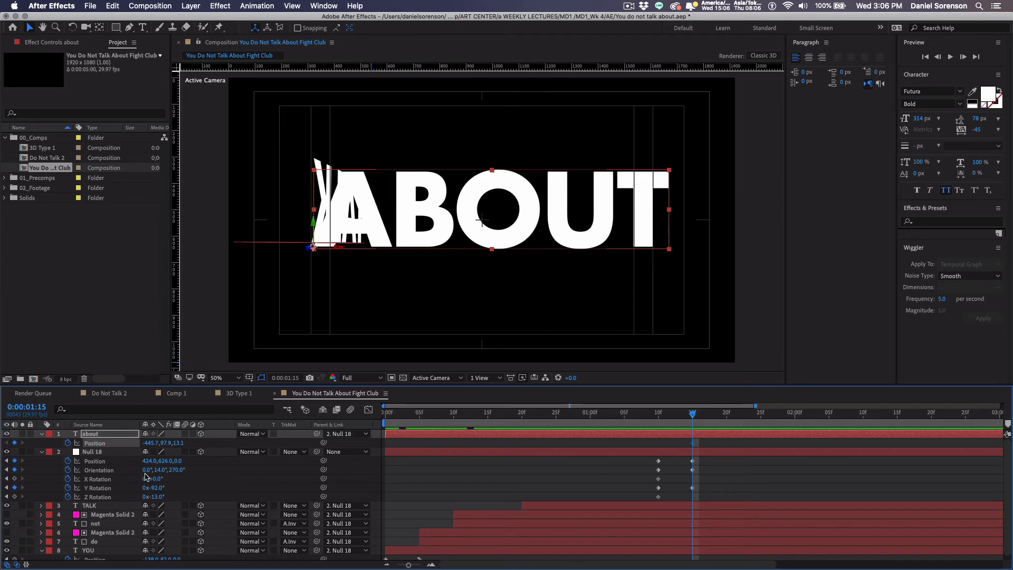
pyautogui.moveTo(690, 417); pyautogui.dragTo(658, 415)
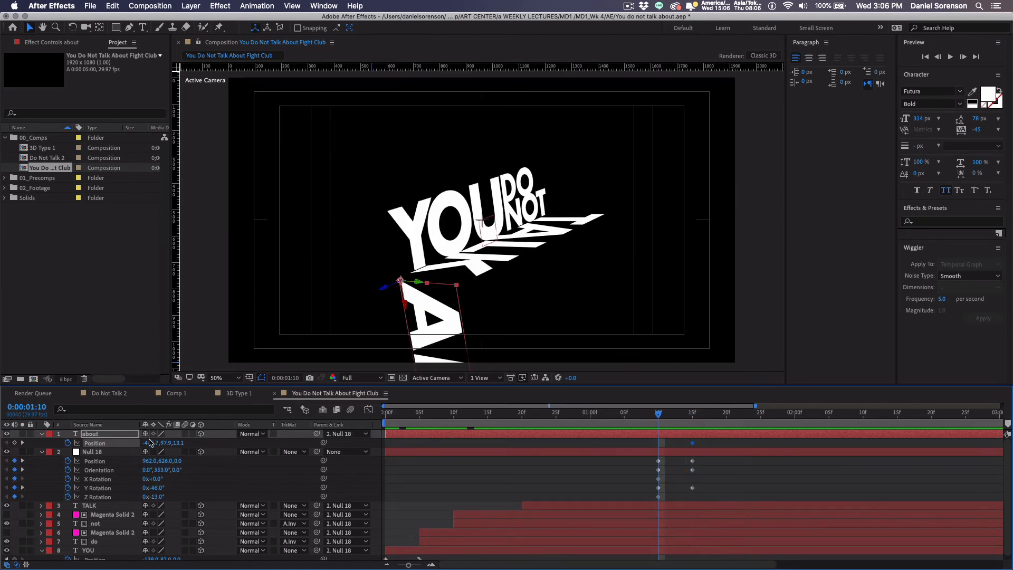
pyautogui.moveTo(150, 443); pyautogui.dragTo(150, 446)
pyautogui.moveTo(166, 445); pyautogui.dragTo(278, 522)
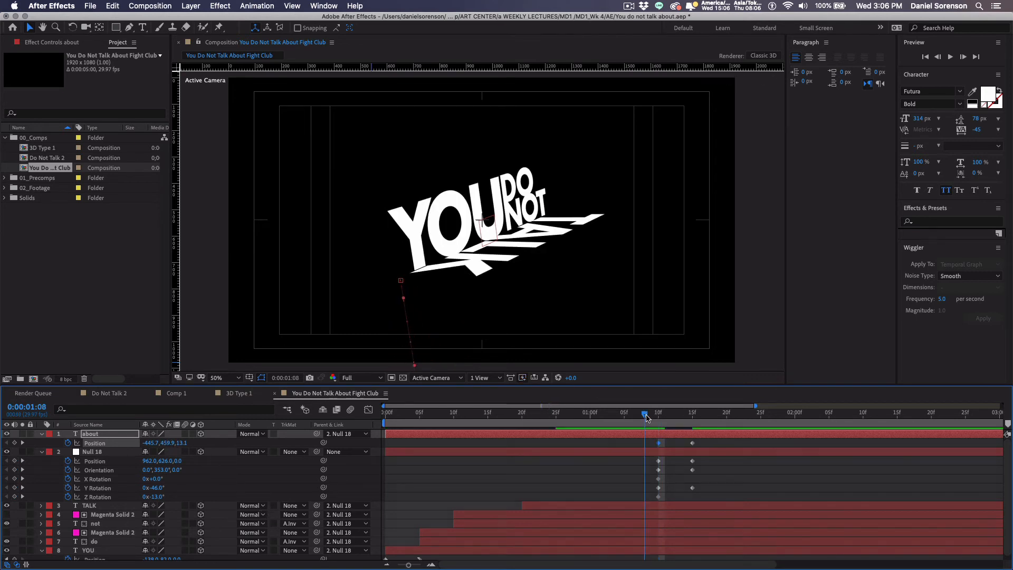
# Step: Add opacity keyframes at 0:00:01:13 on all layers, including the null, the words and the magenta mattes
pyautogui.moveTo(657, 422); pyautogui.dragTo(691, 439)
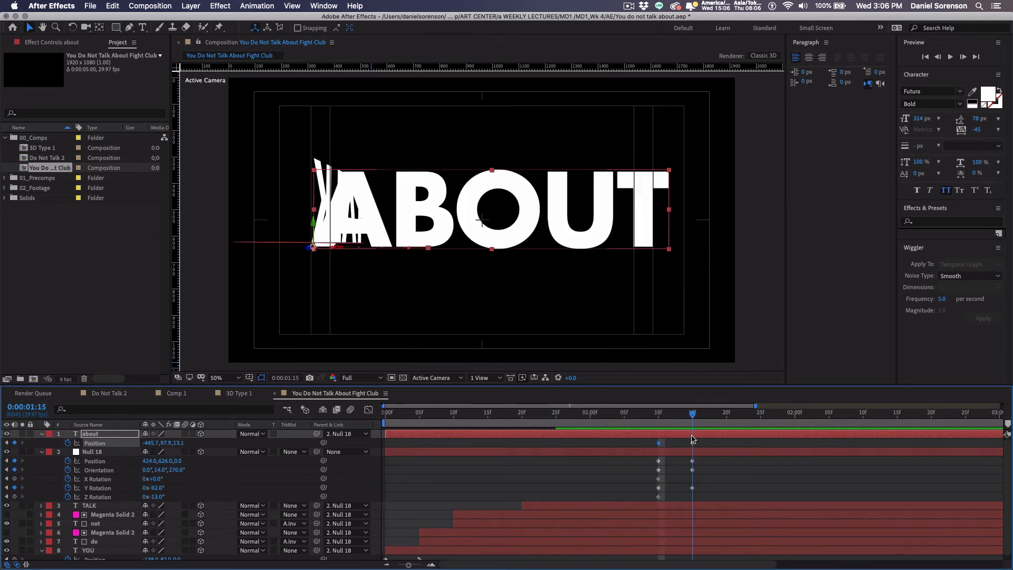
pyautogui.scroll(-1, 743, 478)
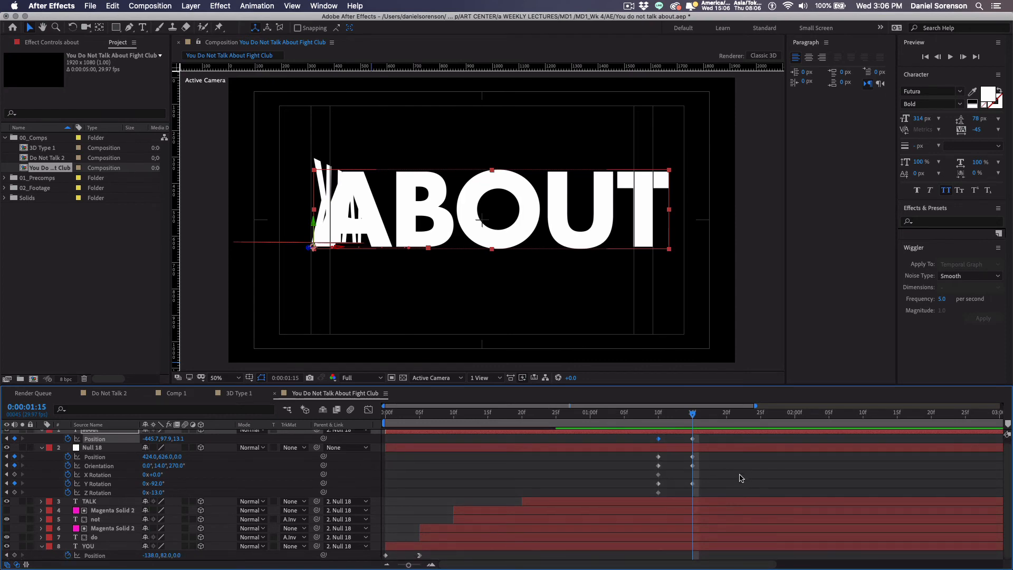
pyautogui.scroll(1, 742, 478)
pyautogui.click(677, 416)
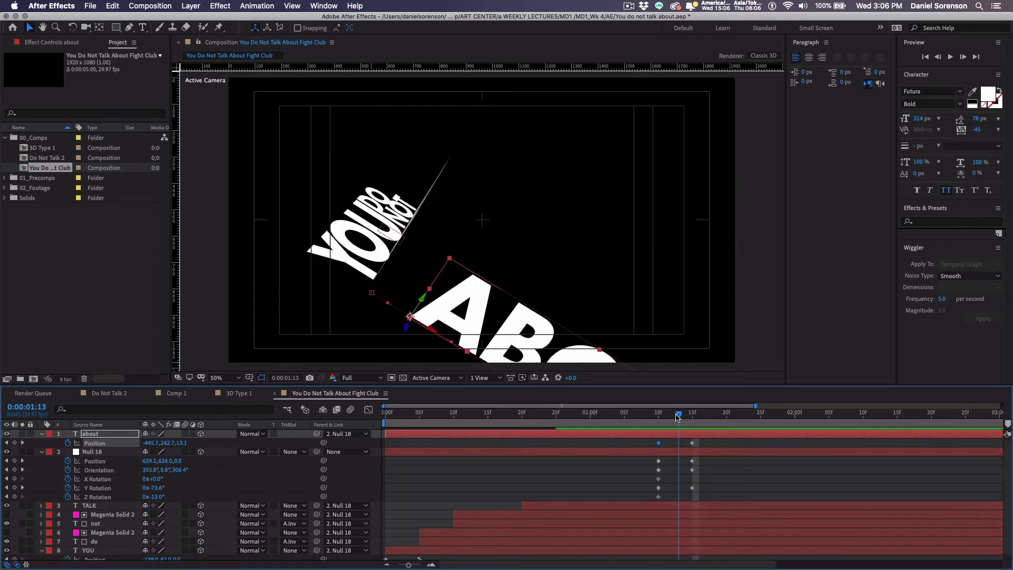
pyautogui.keyDown('shift'); pyautogui.click(685, 507); pyautogui.keyUp('shift')
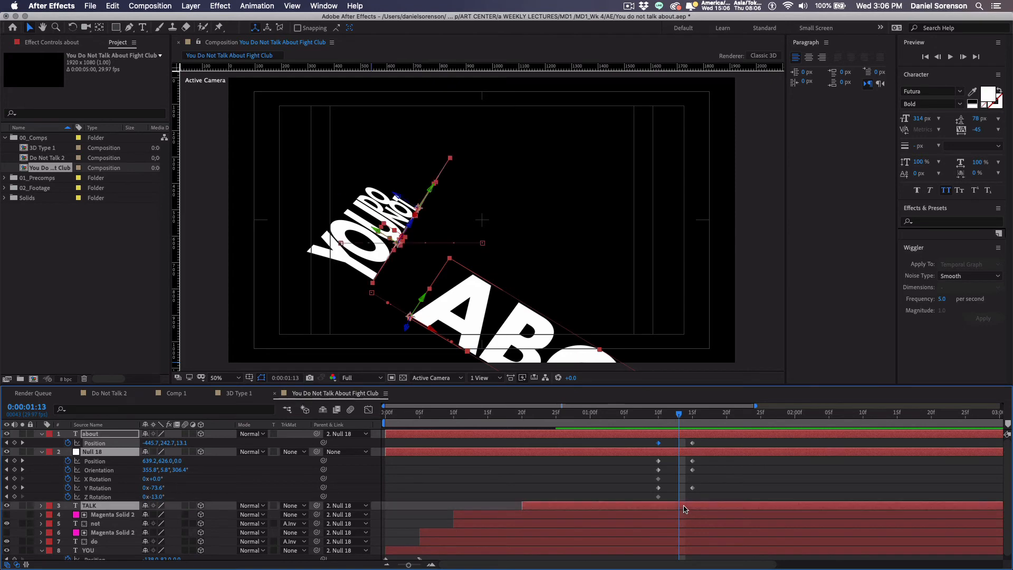
pyautogui.keyDown('shift'); pyautogui.click(687, 552); pyautogui.keyUp('shift')
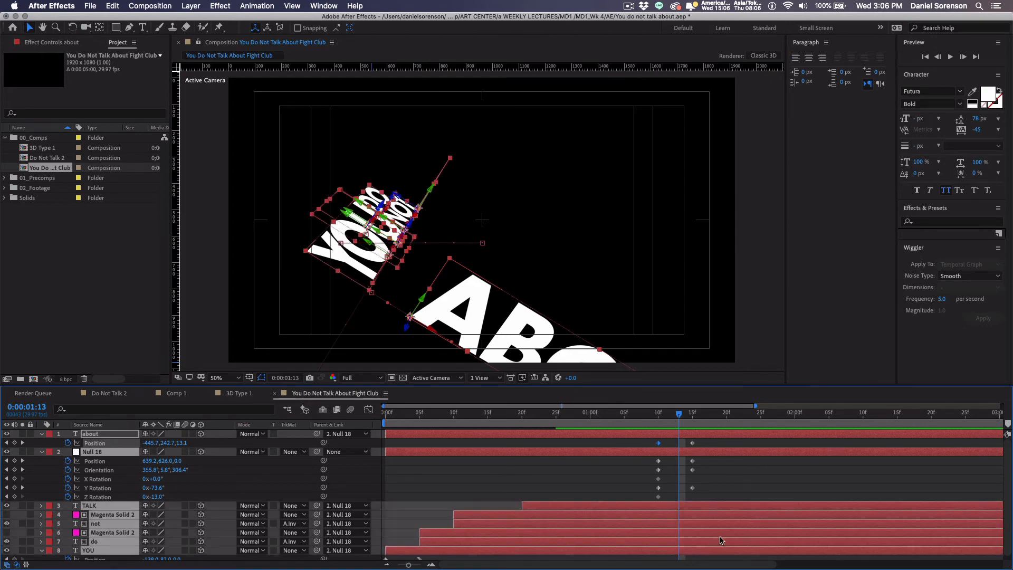
pyautogui.scroll(-1, 720, 536)
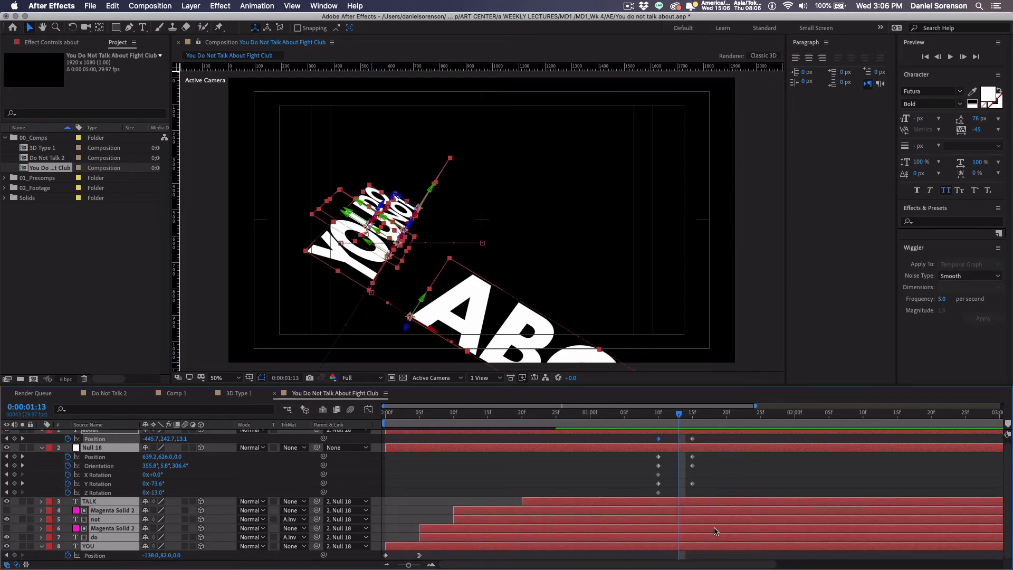
pyautogui.press('t')
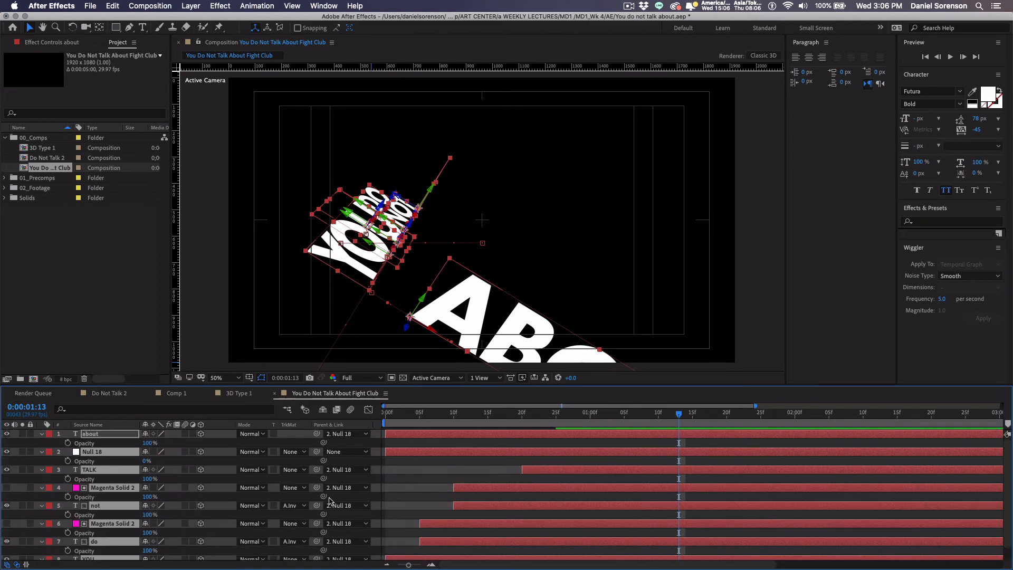
pyautogui.click(68, 444)
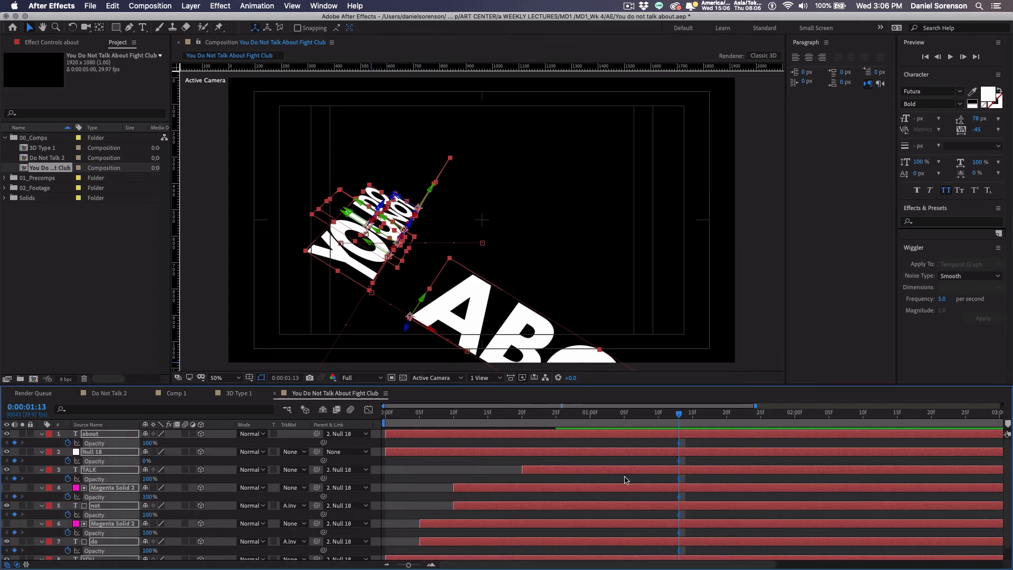
# Step: Set the opacity of all layers to 14% at 0:00:01:18 and trim the layers' ends at that frame
pyautogui.moveTo(713, 416)
pyautogui.mouseDown()
pyautogui.moveTo(695, 420)
pyautogui.moveTo(713, 417)
pyautogui.mouseUp()
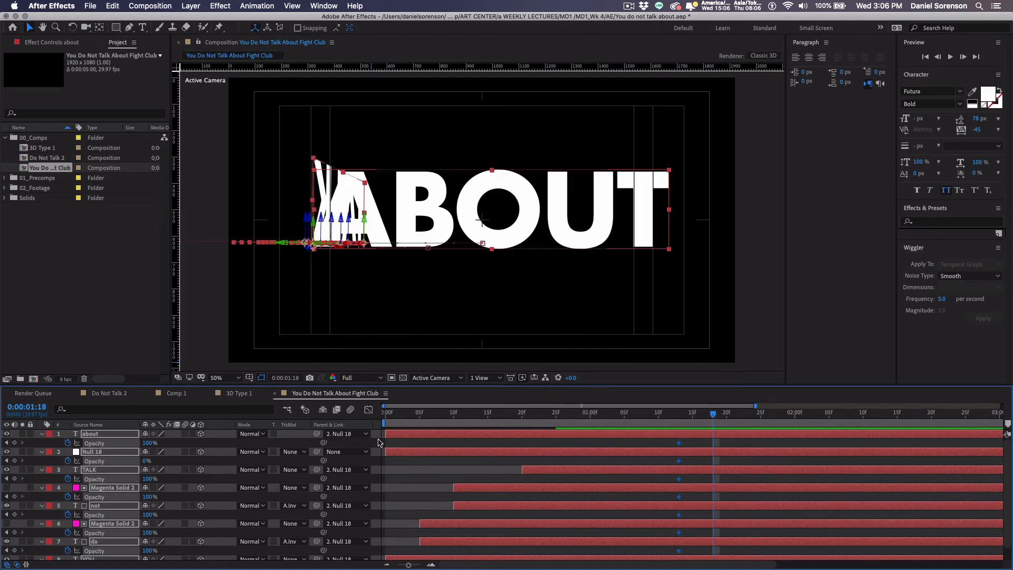
pyautogui.moveTo(146, 443); pyautogui.dragTo(2, 438)
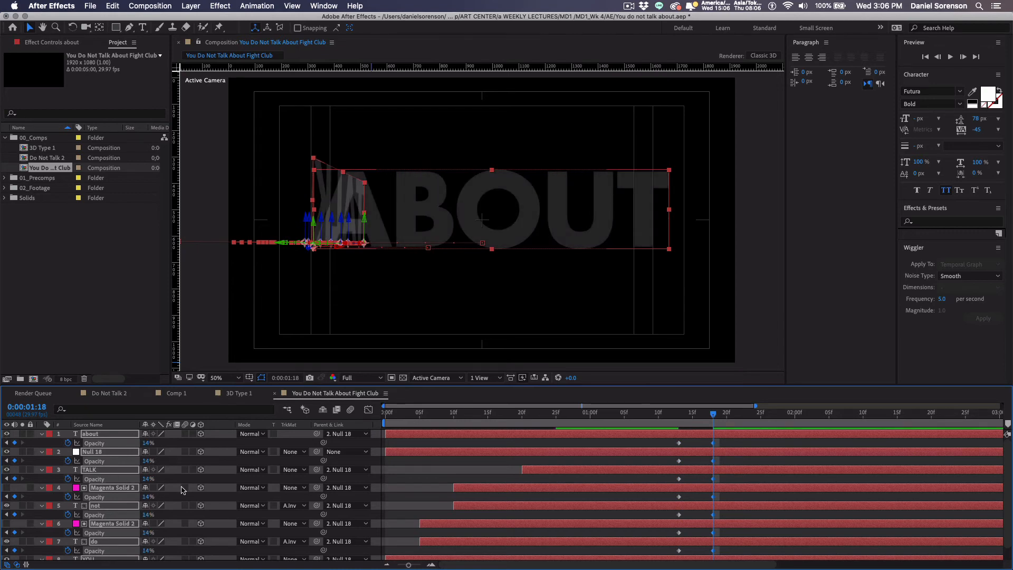
pyautogui.hotkey('alt', ']')
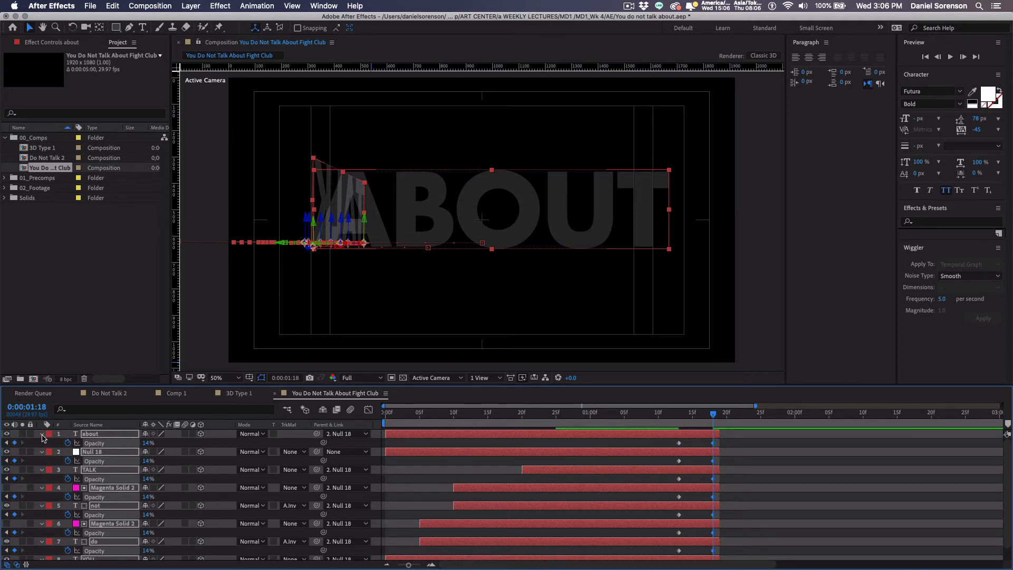
pyautogui.click(42, 435)
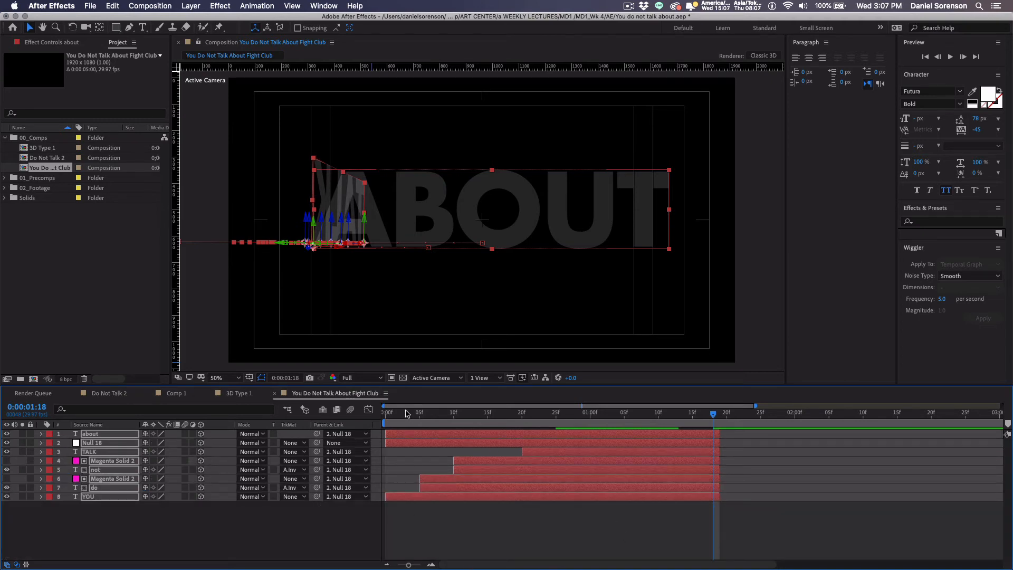
# Step: Delete both opacity keyframes from the ABOUT layer only
pyautogui.moveTo(406, 413); pyautogui.dragTo(697, 452)
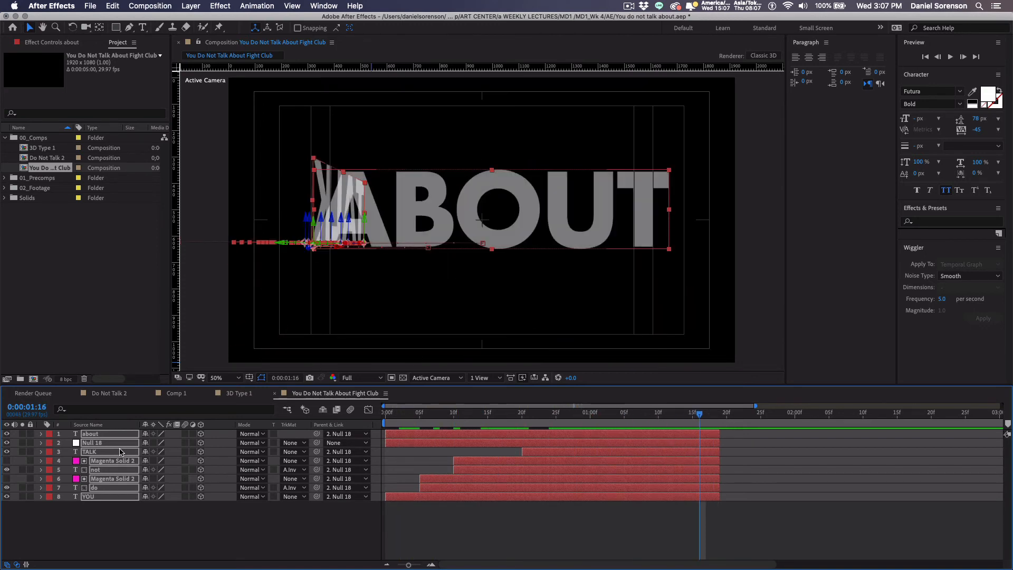
pyautogui.hscroll(2, 719, 461)
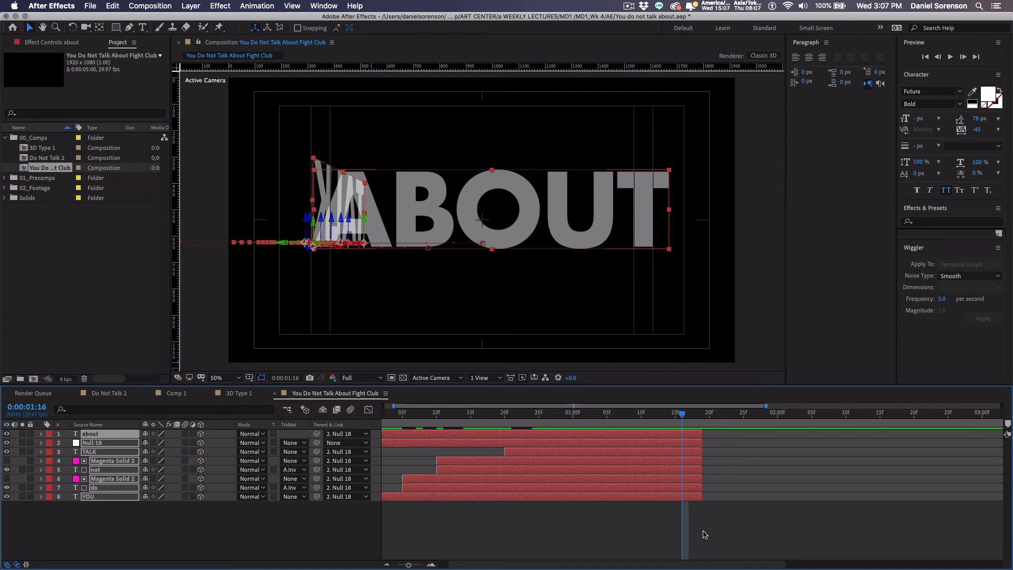
pyautogui.click(671, 437)
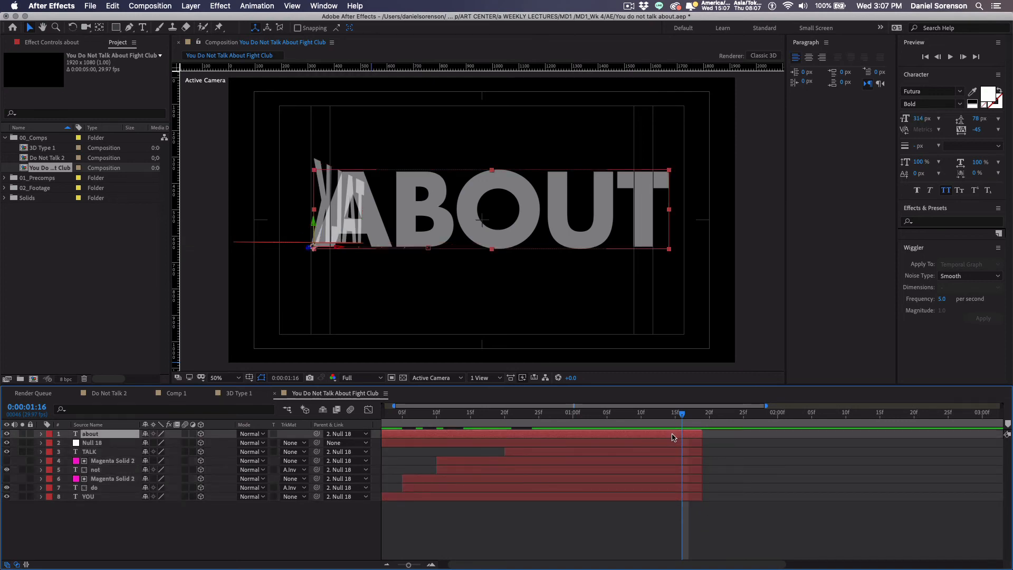
pyautogui.press('y')
pyautogui.press('u')
pyautogui.moveTo(715, 449)
pyautogui.mouseDown()
pyautogui.moveTo(659, 460)
pyautogui.moveTo(704, 457)
pyautogui.mouseUp()
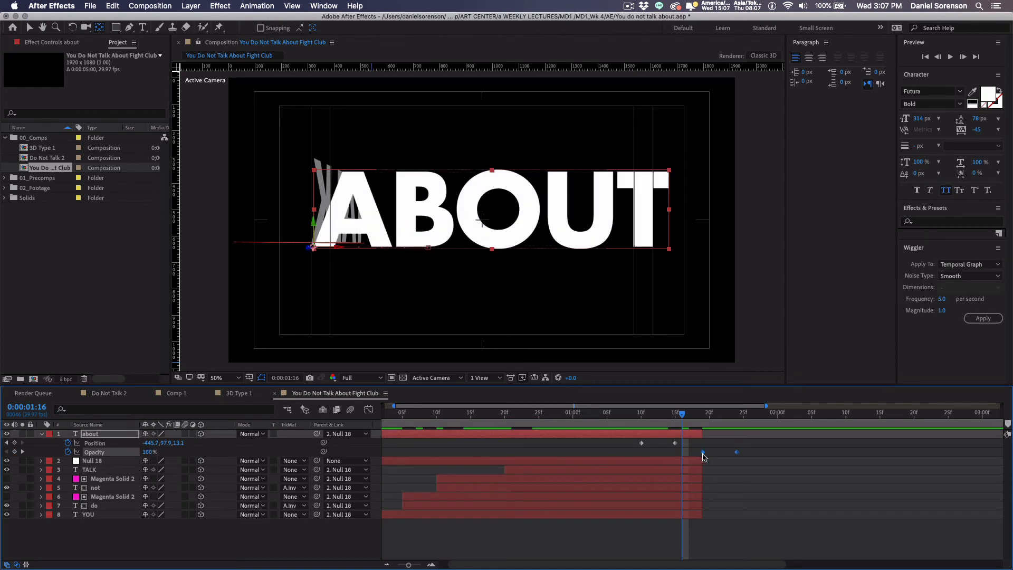
pyautogui.press('Delete')
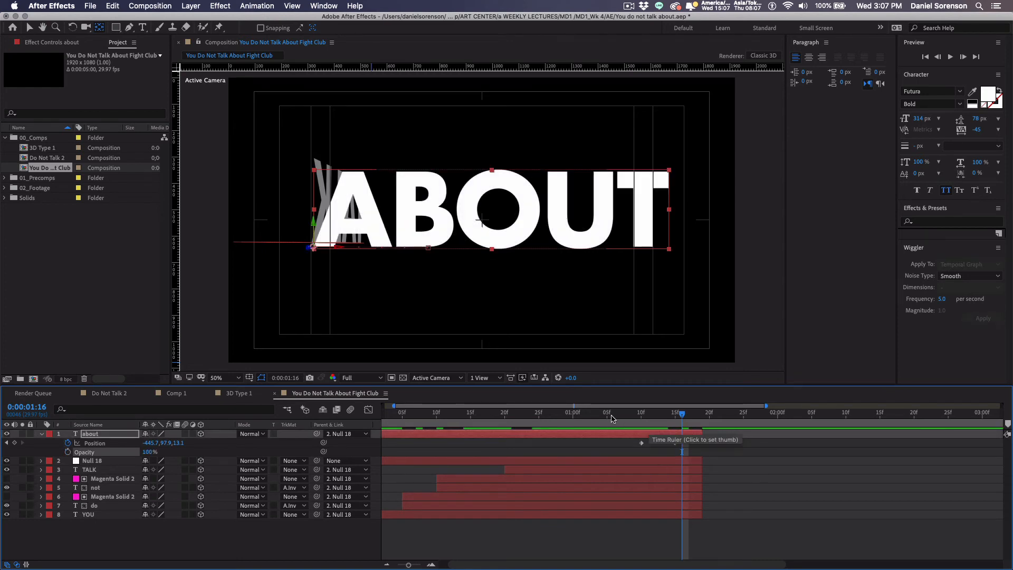
# Step: Reveal the keyframed properties of the null and all layers below it in an enlarged timeline, with the time at 0:00:01:15
pyautogui.click(620, 416)
pyautogui.moveTo(620, 417); pyautogui.dragTo(674, 436)
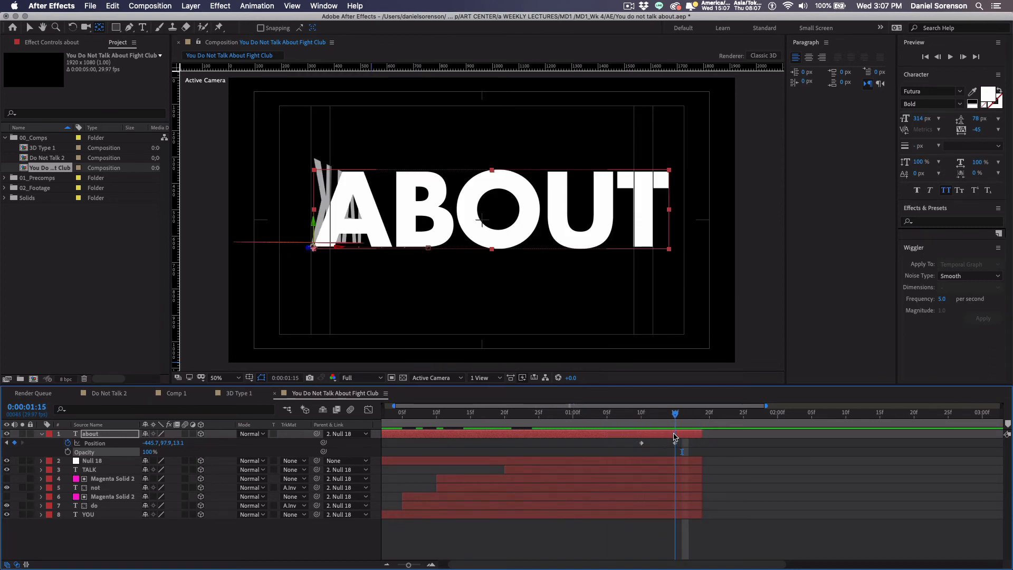
pyautogui.click(639, 462)
pyautogui.keyDown('shift'); pyautogui.click(633, 514); pyautogui.keyUp('shift')
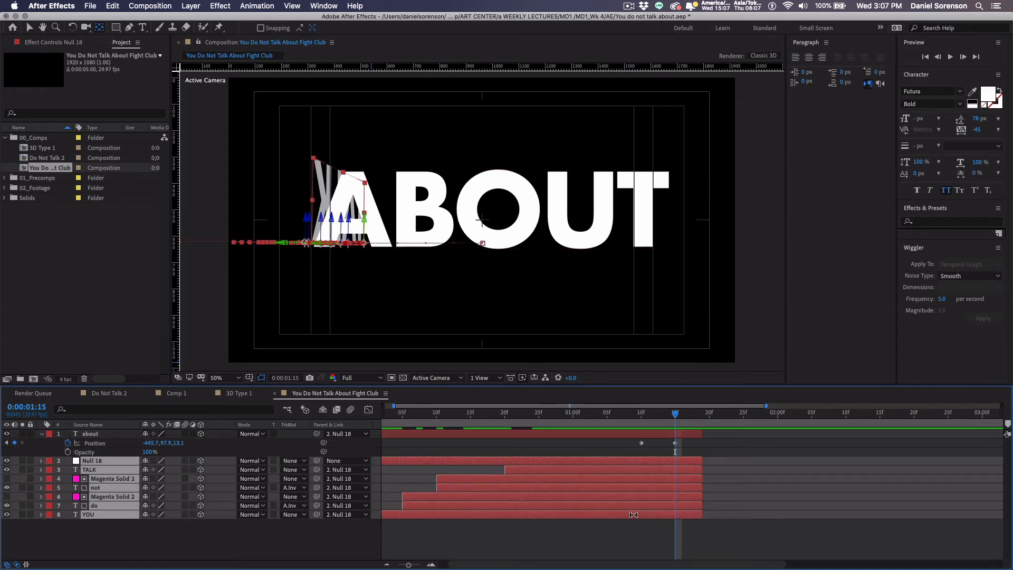
pyautogui.press('u')
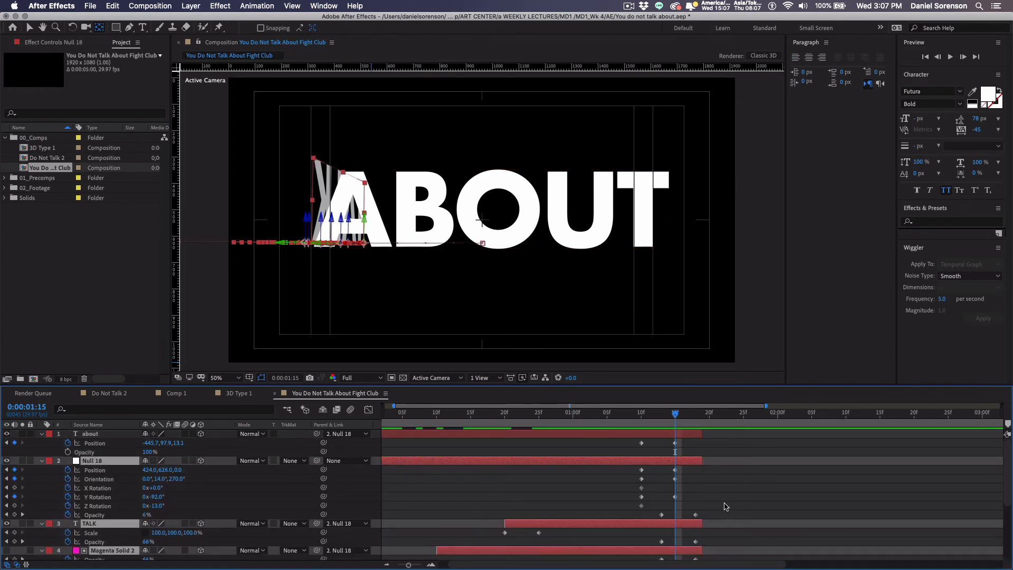
pyautogui.scroll(-6, 725, 507)
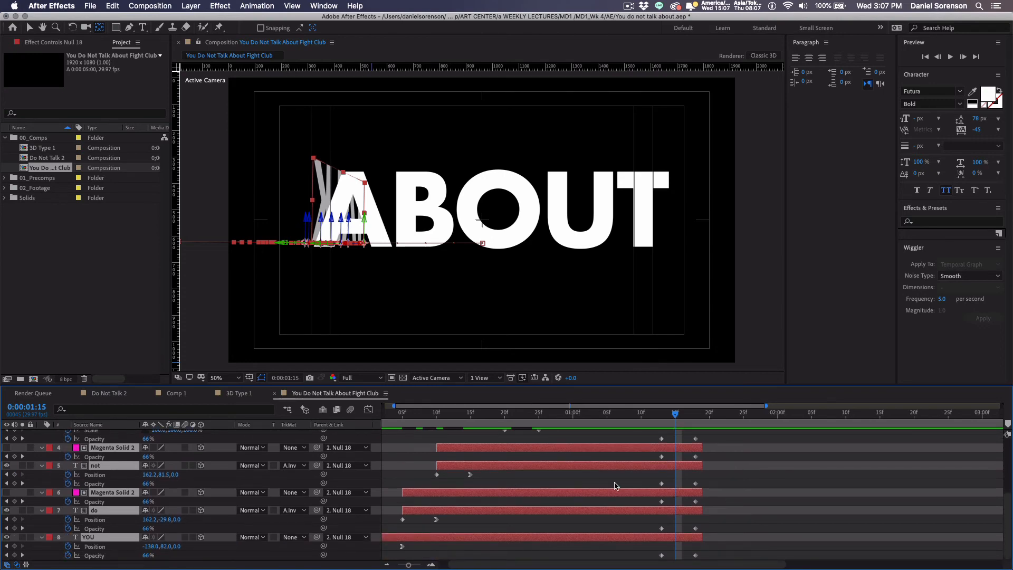
pyautogui.press('`')
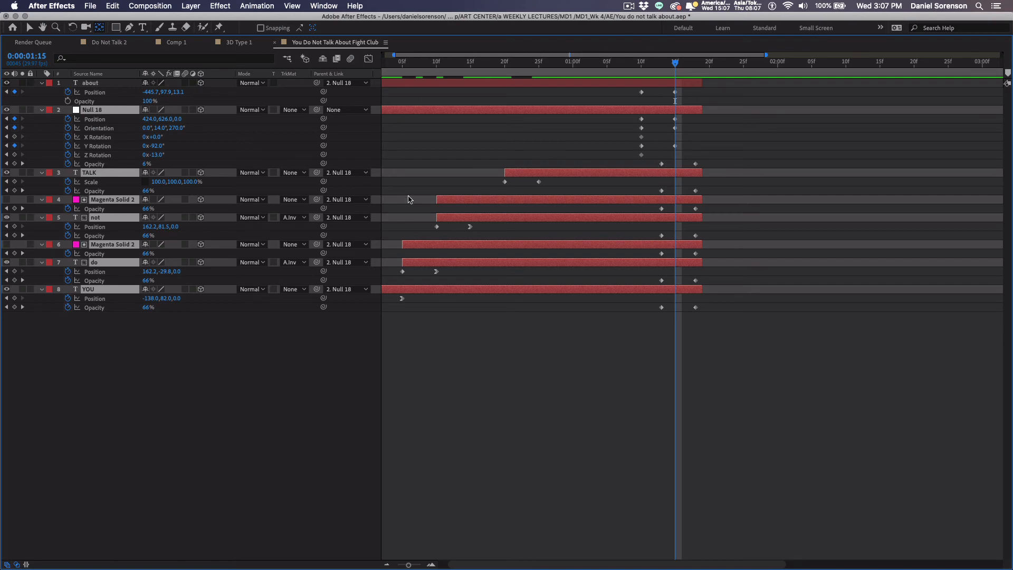
# Step: Shift the opacity keyframes to 0:00:01:10 and 0:00:01:15, and trim the word and matte layers below the null to end at 0:00:01:15
pyautogui.moveTo(691, 156); pyautogui.dragTo(702, 322)
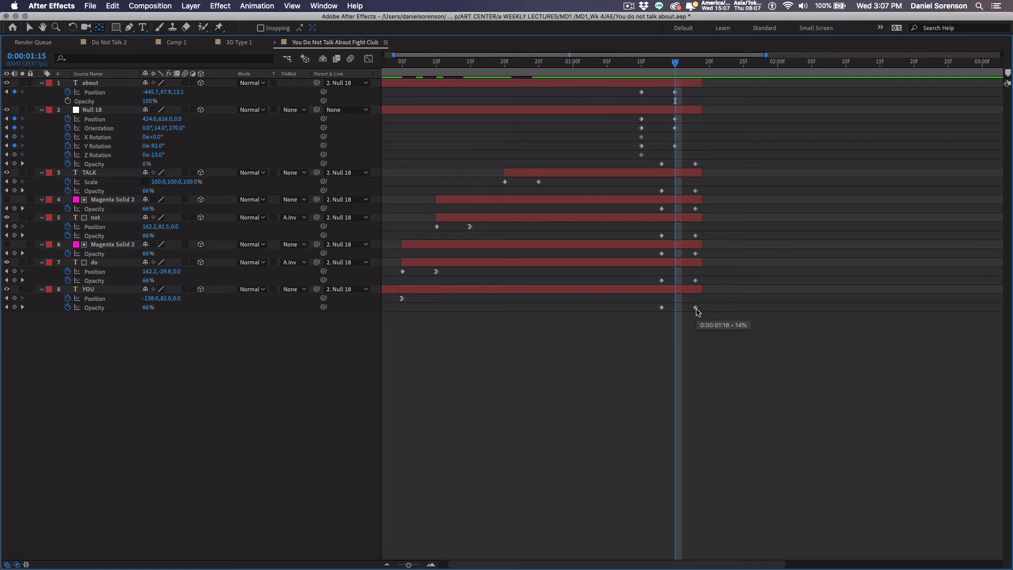
pyautogui.click(696, 308)
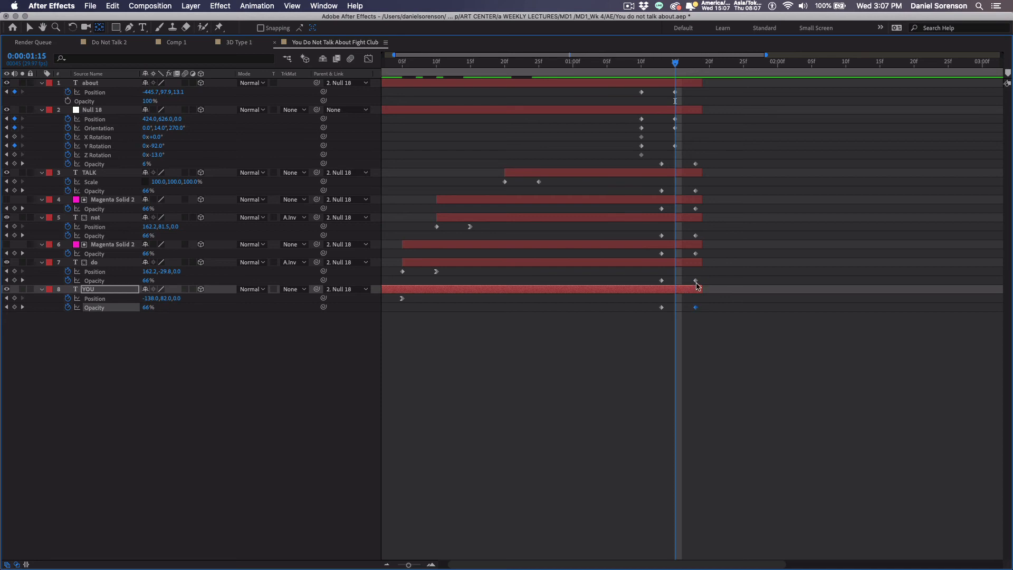
pyautogui.click(725, 165)
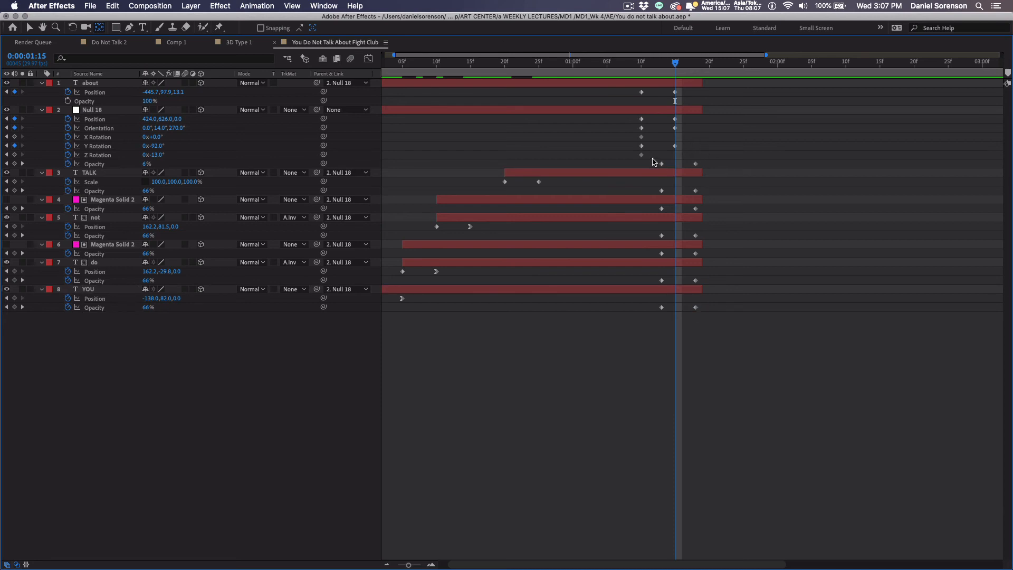
pyautogui.moveTo(654, 161); pyautogui.dragTo(741, 354)
pyautogui.moveTo(694, 307); pyautogui.dragTo(678, 308)
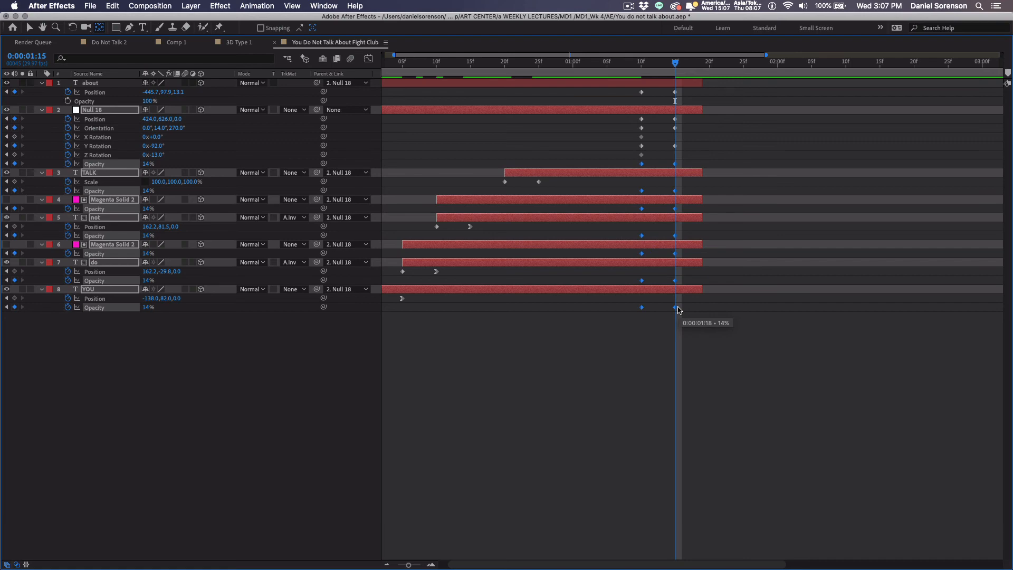
pyautogui.moveTo(704, 173); pyautogui.dragTo(685, 173)
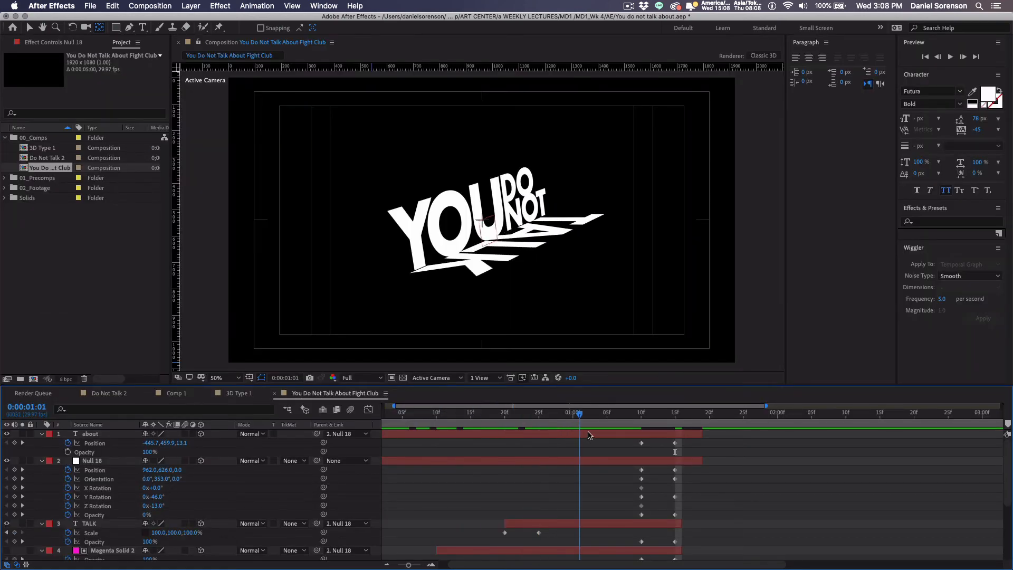
# Step: Extend the end of the ABOUT layer to just before 0:00:03:00 and preview the fade up to 0:00:01:19
pyautogui.moveTo(649, 443); pyautogui.dragTo(913, 443)
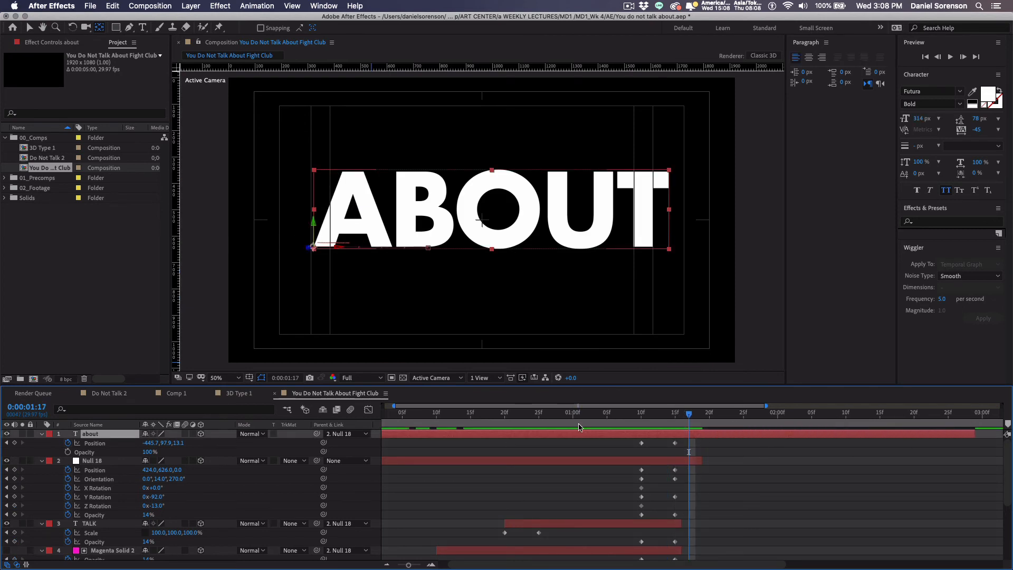
pyautogui.moveTo(464, 412); pyautogui.dragTo(707, 439)
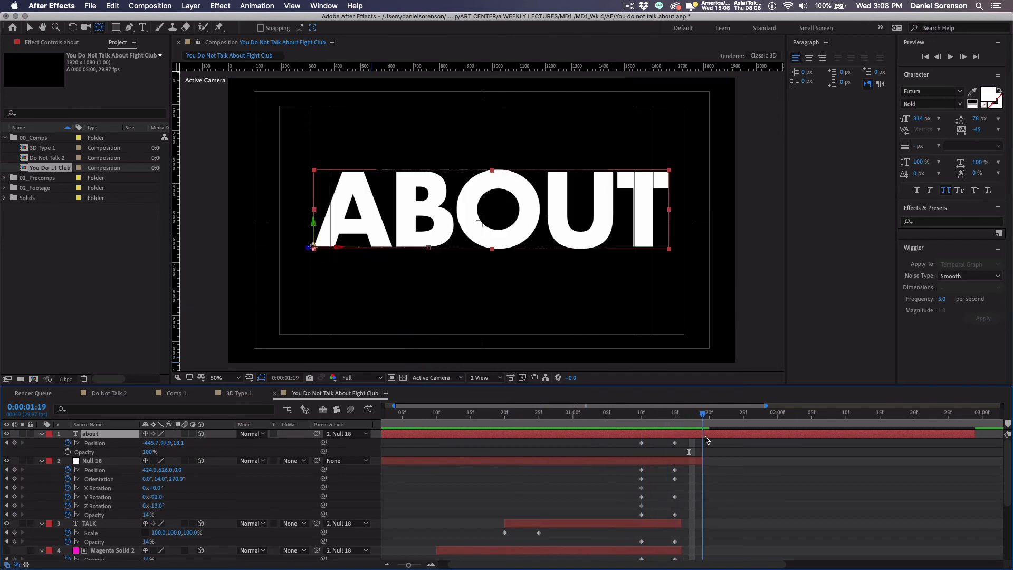
pyautogui.moveTo(706, 440)
pyautogui.mouseDown()
pyautogui.moveTo(613, 441)
pyautogui.moveTo(713, 445)
pyautogui.moveTo(562, 448)
pyautogui.moveTo(705, 450)
pyautogui.mouseUp()
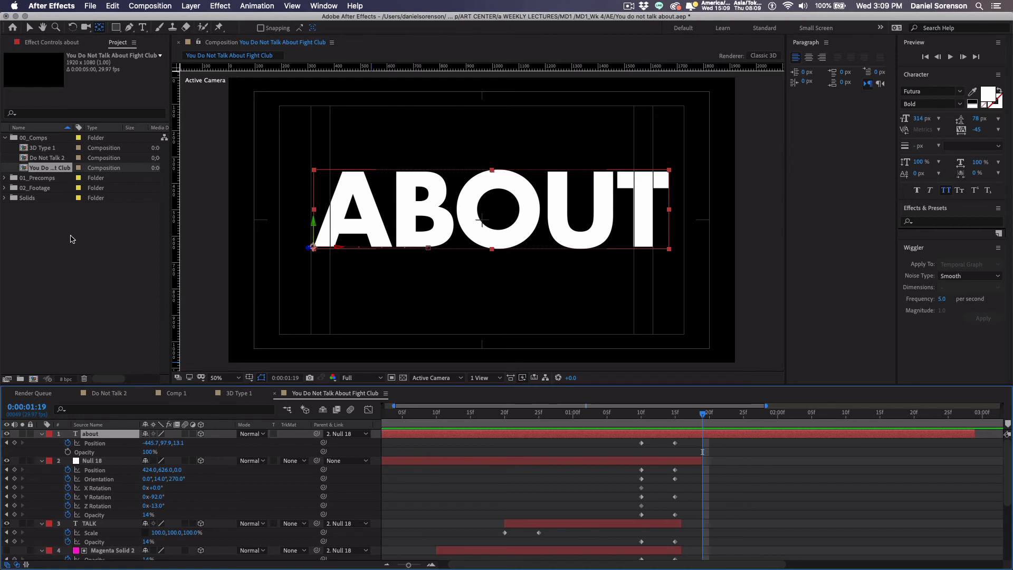
# Step: Create a two-second HDTV 1080 29.97 composition named "fight club precomp" in the 00_Comps folder and display its transparency grid
pyautogui.click(38, 137)
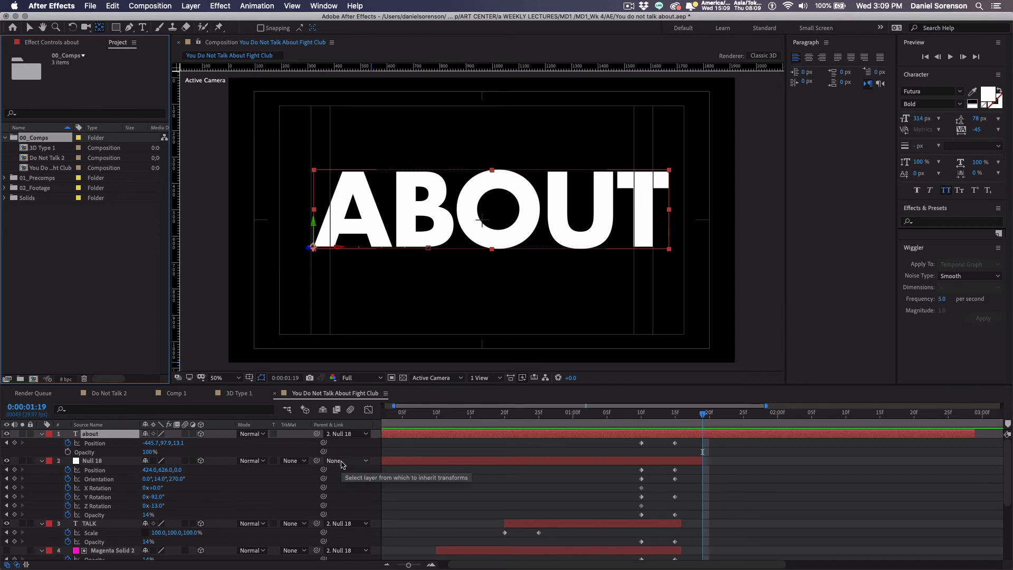
pyautogui.press('super+n')
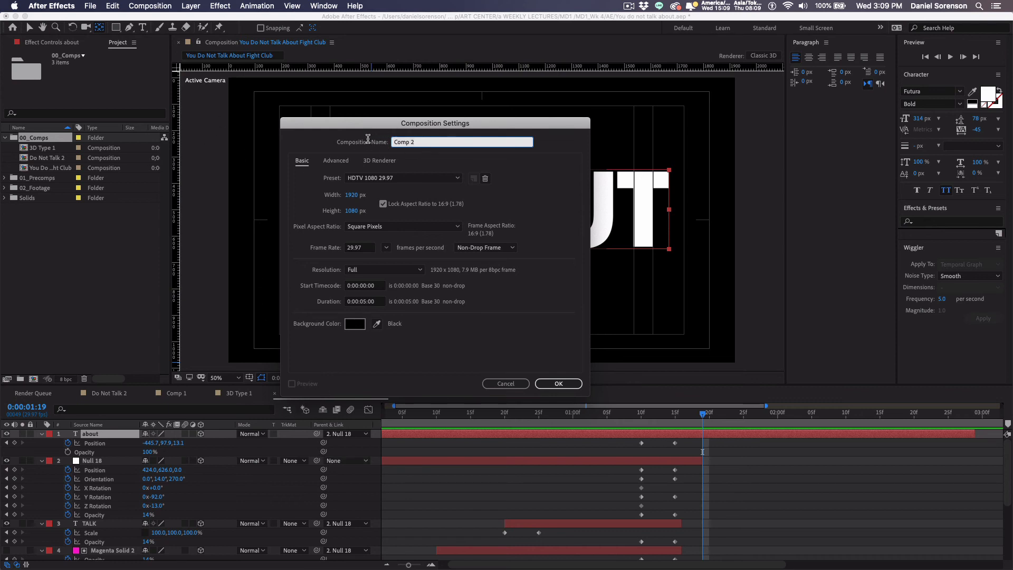
pyautogui.write('fight club prec')
pyautogui.click(364, 303)
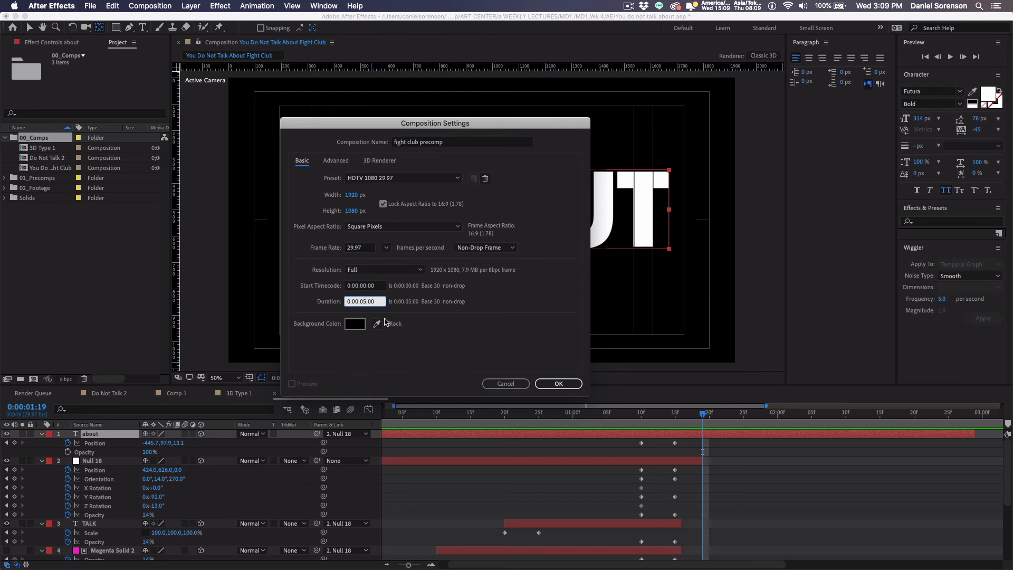
pyautogui.write('200')
pyautogui.click(557, 384)
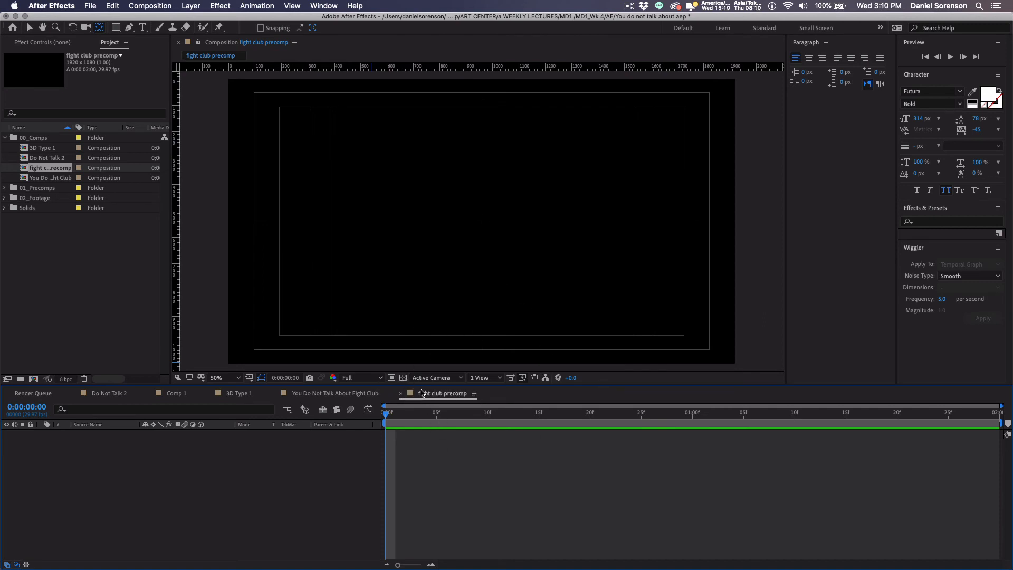
pyautogui.click(403, 378)
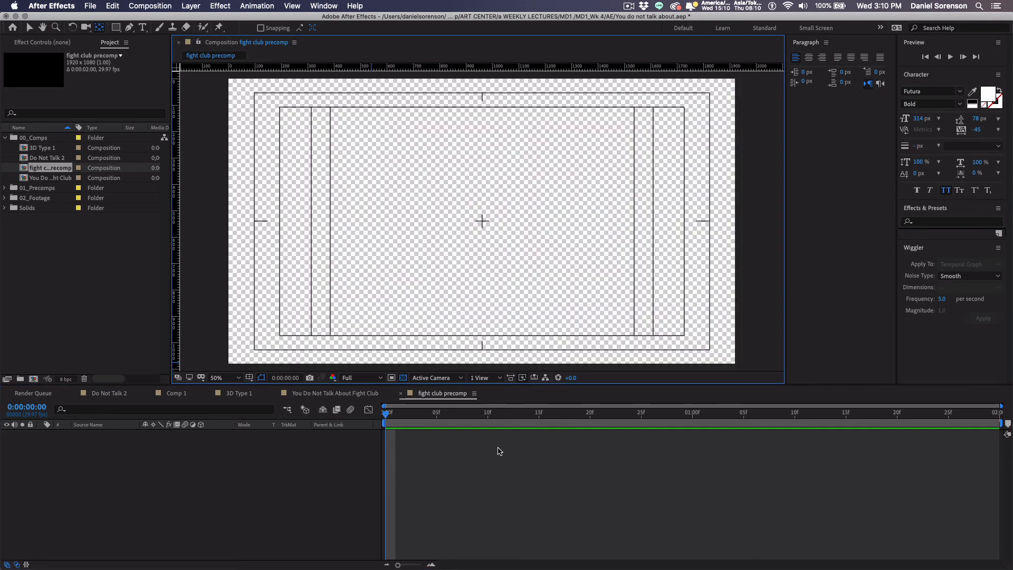
# Step: Compare the empty composition with and without its transparency grid, and leave the grid hidden
pyautogui.click(403, 378)
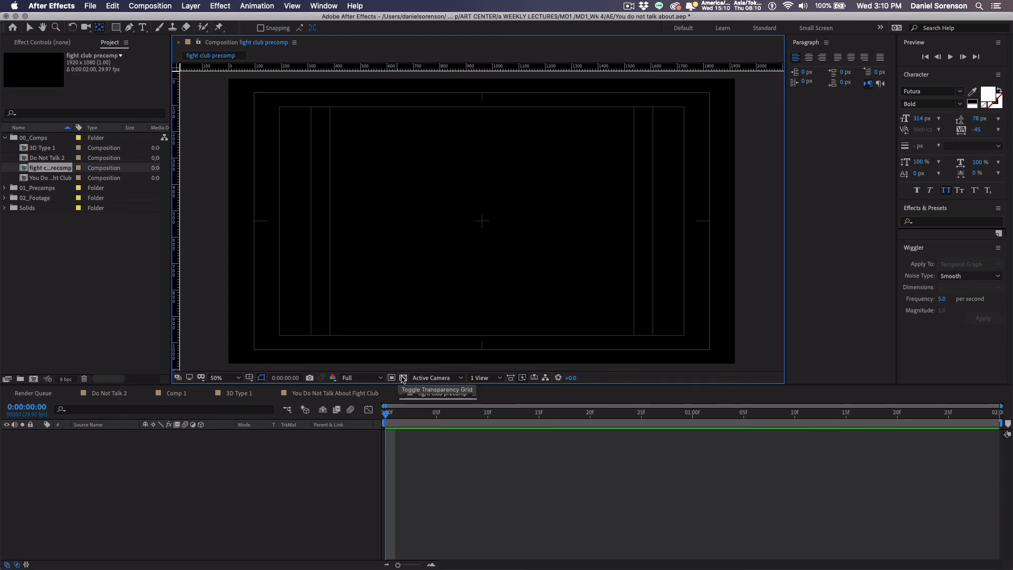
pyautogui.click(403, 378)
pyautogui.click(403, 378)
pyautogui.click(403, 378)
pyautogui.click(403, 378)
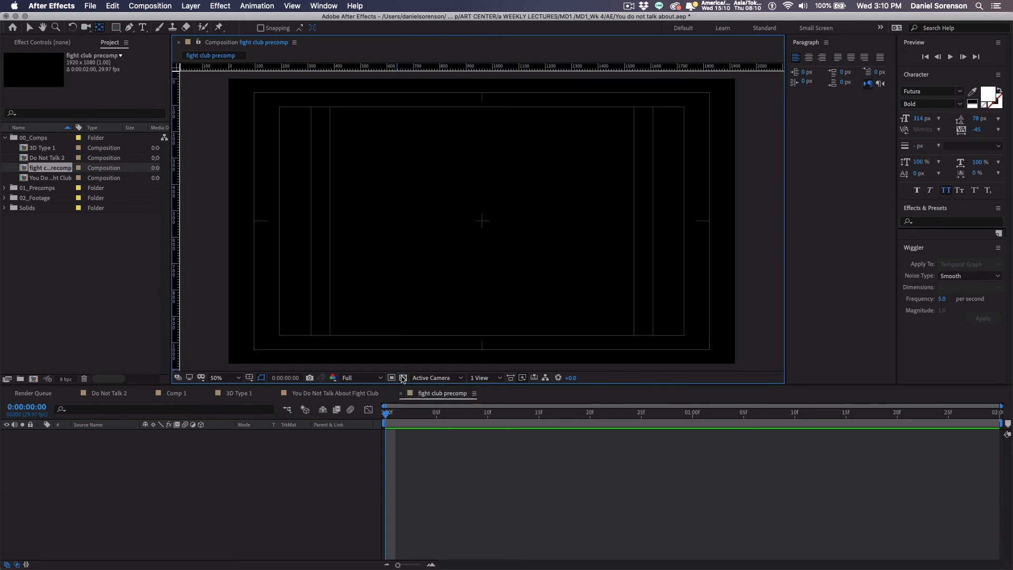
pyautogui.click(403, 377)
pyautogui.click(403, 377)
# Step: Create a black solid at the full composition size of 1920 x 1080 px in the fight club precomp
pyautogui.press('super+y')
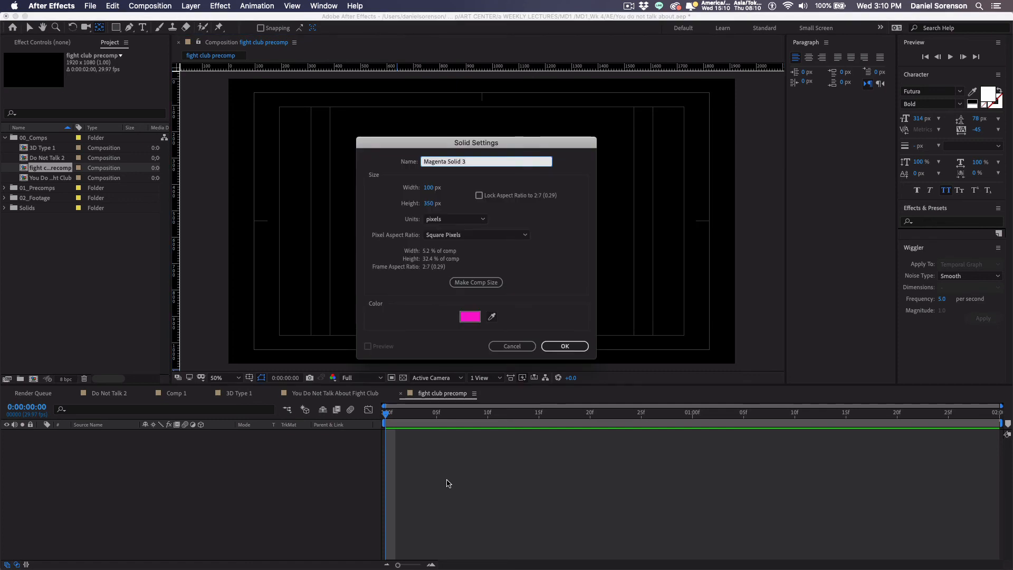
pyautogui.click(470, 319)
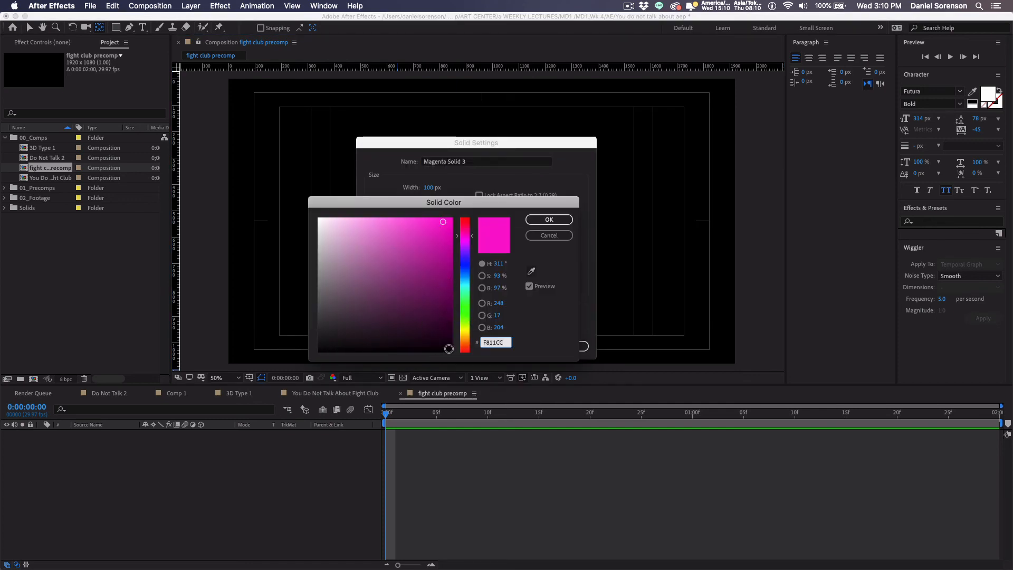
pyautogui.click(451, 351)
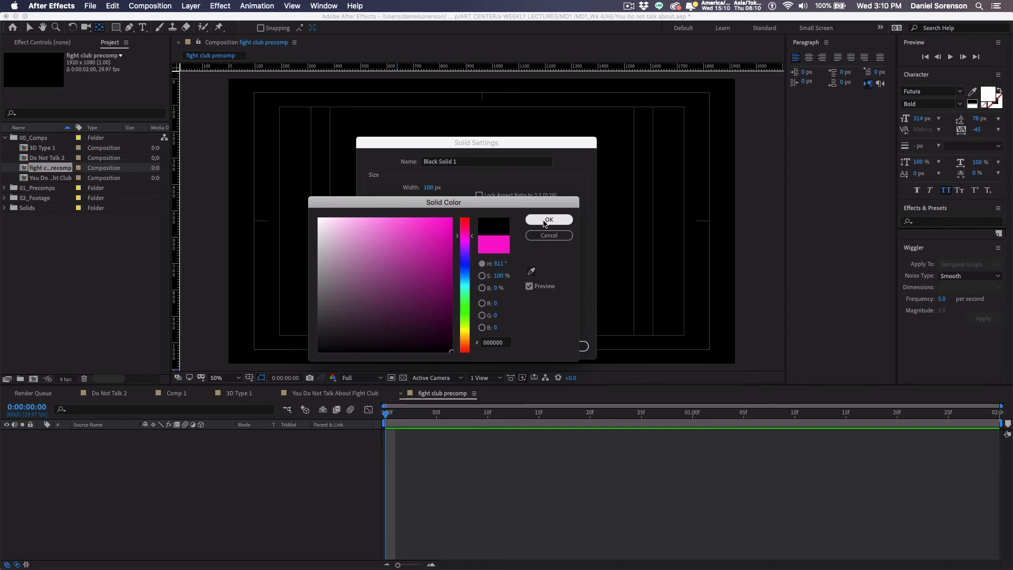
pyautogui.click(548, 220)
pyautogui.click(467, 284)
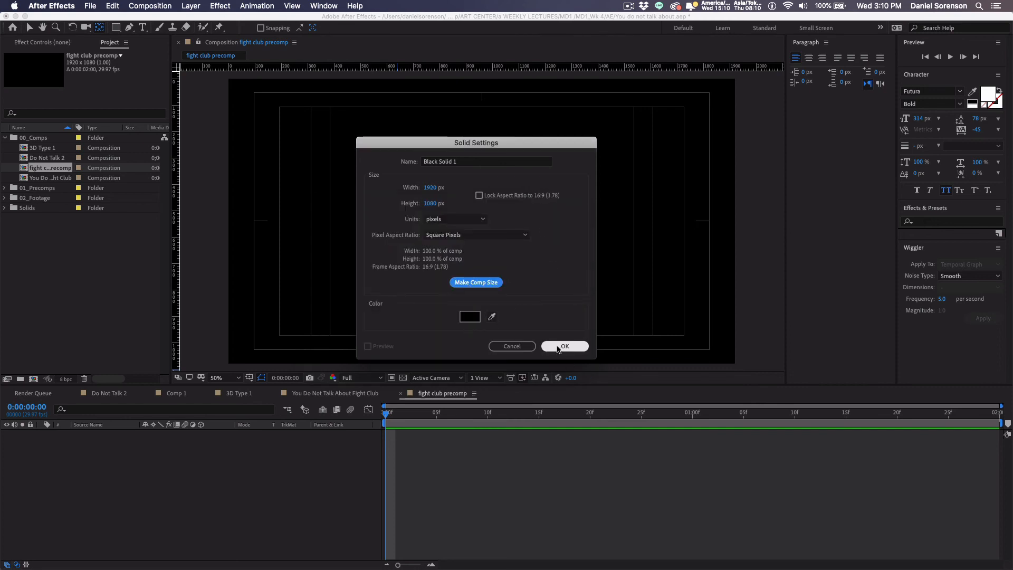
pyautogui.click(563, 346)
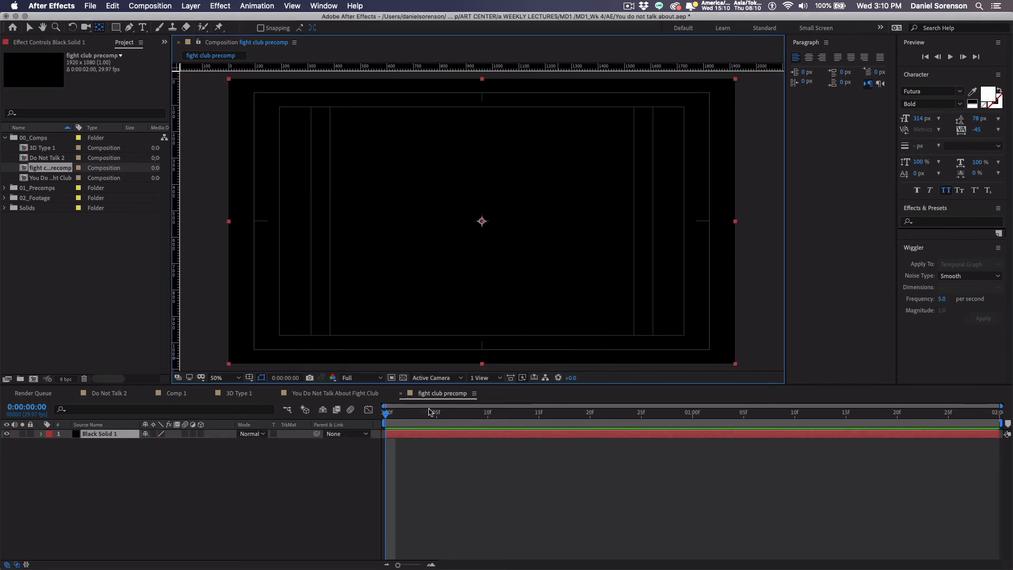
# Step: Add two separate text layers above the black solid, "fight" near the upper edge of the frame and "club" below it
pyautogui.click(143, 27)
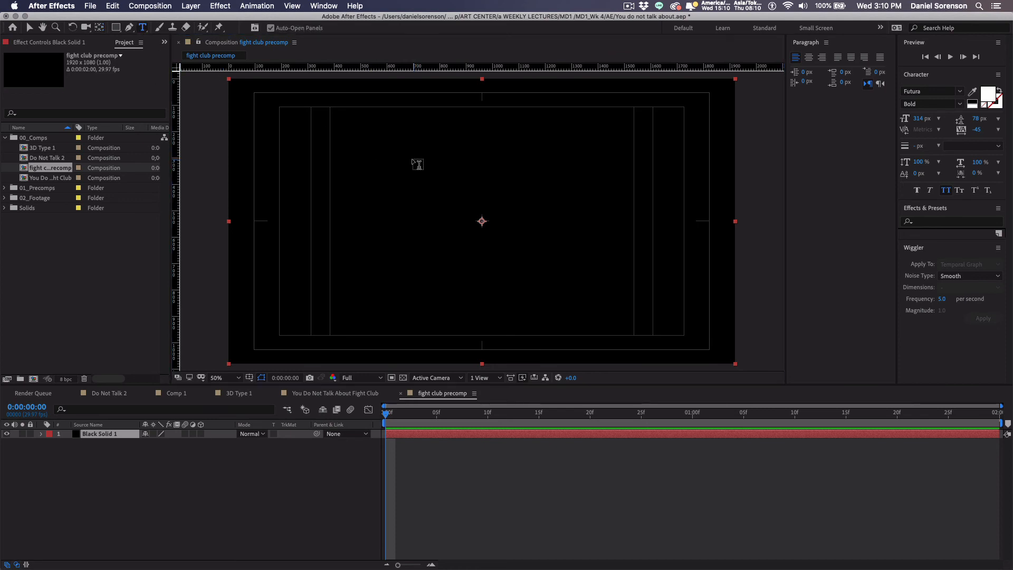
pyautogui.click(412, 164)
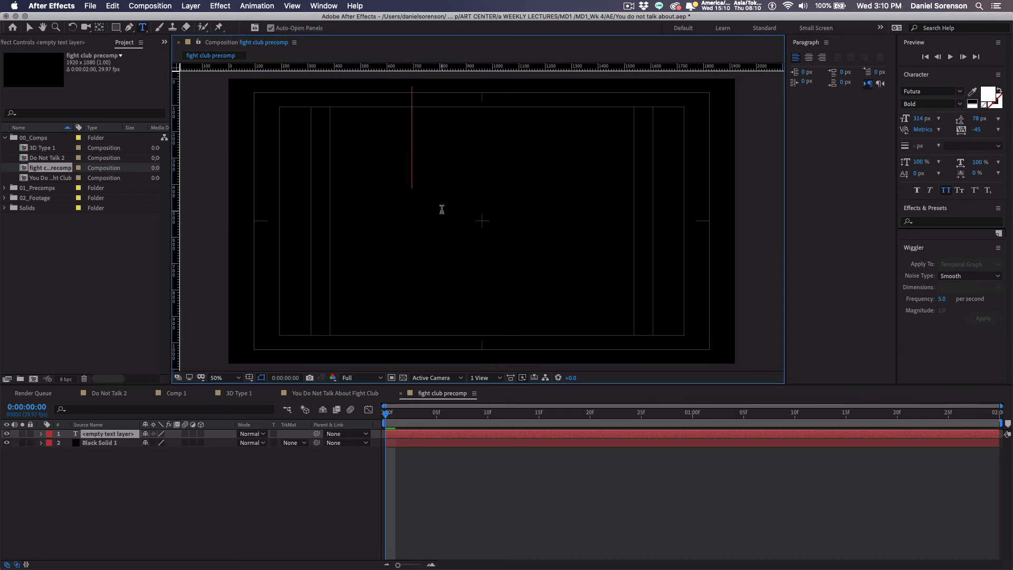
pyautogui.write('fight')
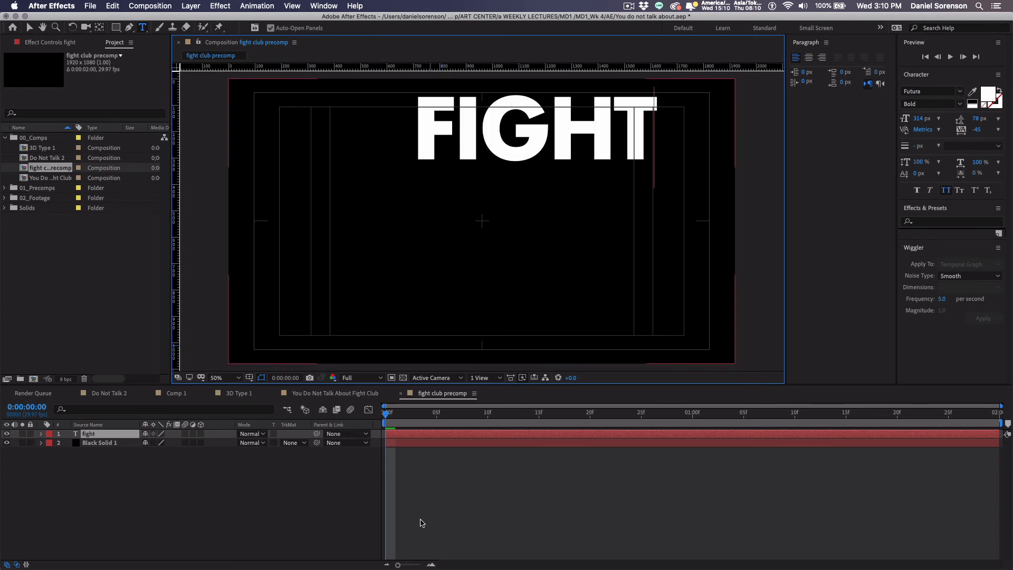
pyautogui.click(419, 523)
pyautogui.click(387, 244)
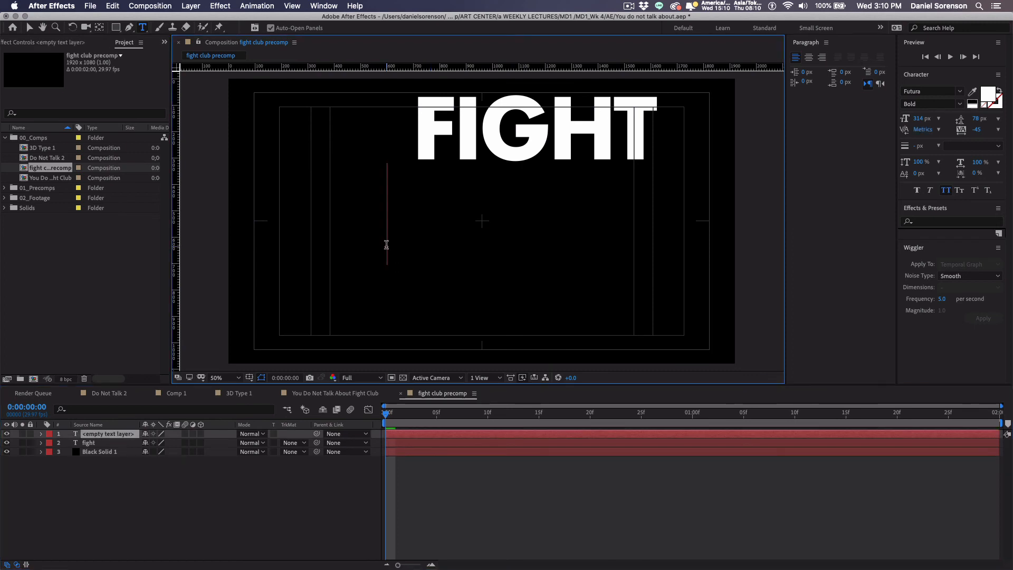
pyautogui.write('club')
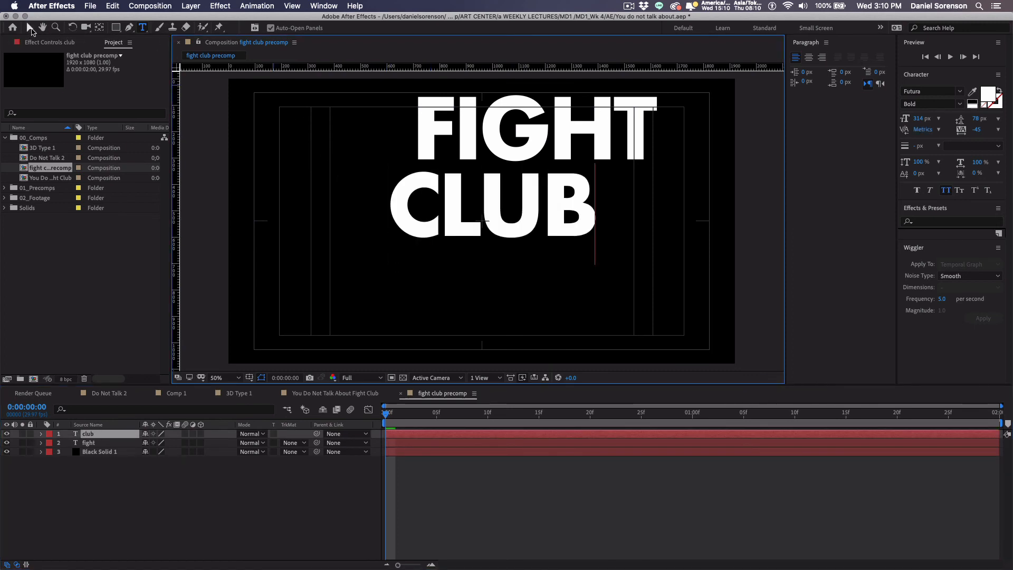
# Step: Move the CLUB and FIGHT words toward the middle of the frame, stacking FIGHT closely above CLUB
pyautogui.press('Escape')
pyautogui.press('v')
pyautogui.moveTo(522, 232); pyautogui.dragTo(507, 278)
pyautogui.moveTo(525, 164); pyautogui.dragTo(473, 218)
# Step: Tighten the kerning in FIGHT between F and I to -60, and between I and G
pyautogui.click(143, 27)
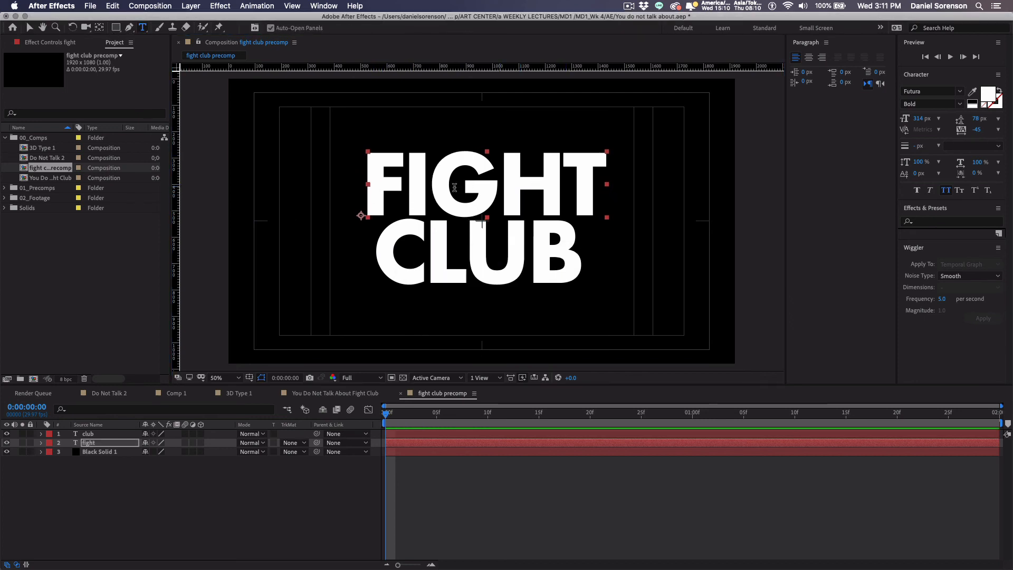
pyautogui.click(407, 199)
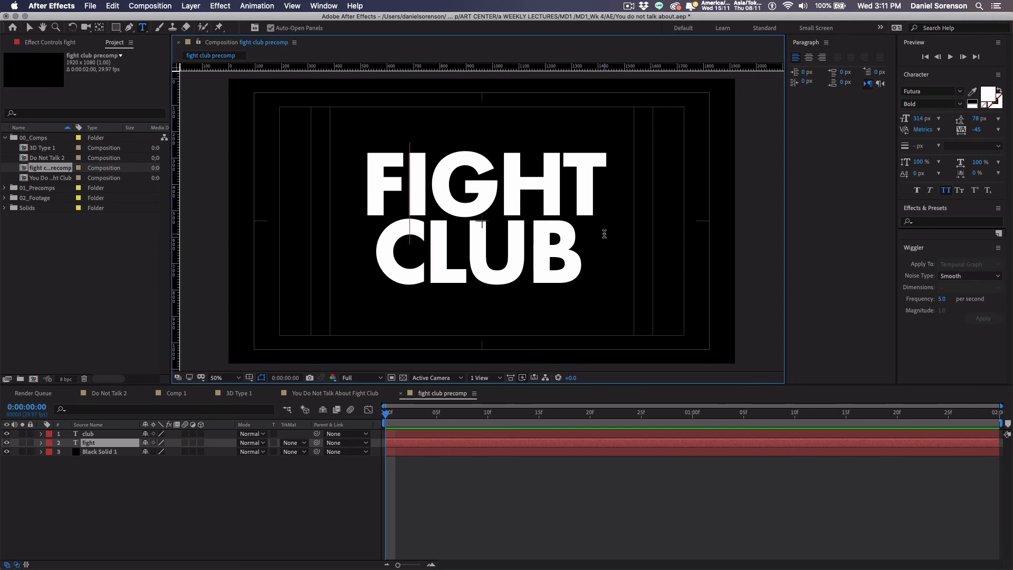
pyautogui.hotkey('alt', 'Left')
pyautogui.hotkey('alt', 'Left')
pyautogui.hotkey('alt', 'Left')
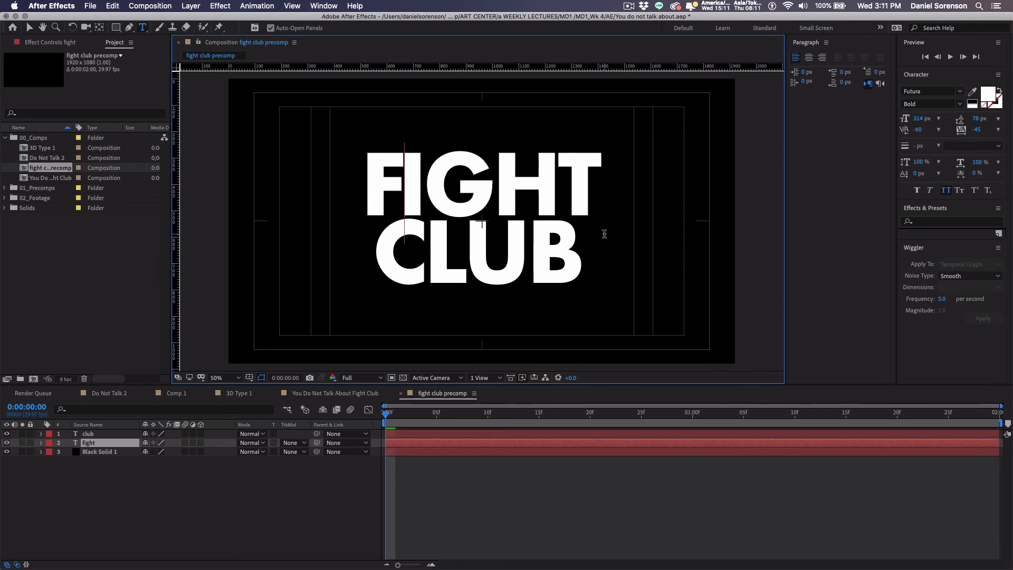
pyautogui.press('Right')
pyautogui.hotkey('alt', 'Left')
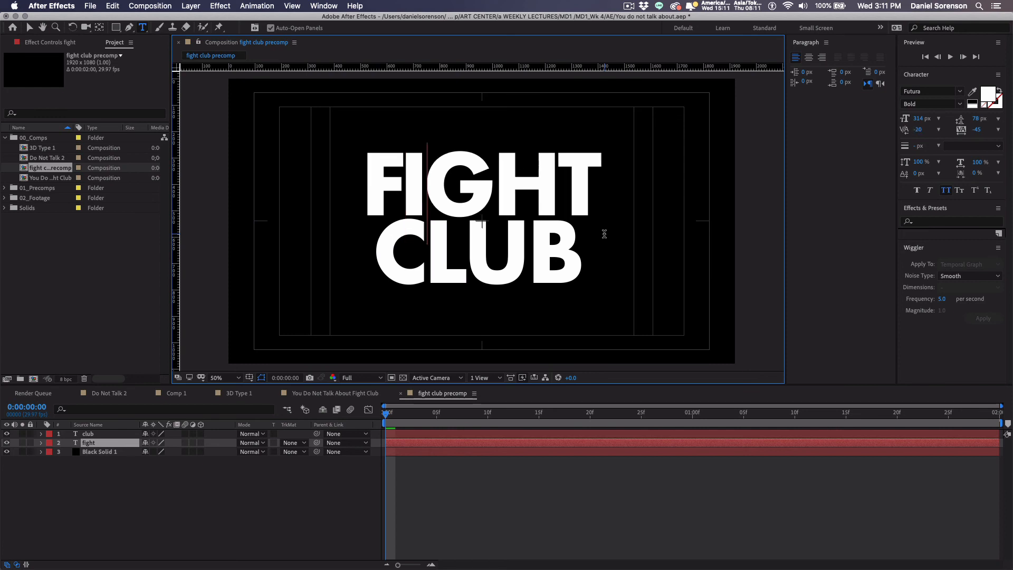
pyautogui.hotkey('alt', 'Left')
# Step: Tighten the kerning in FIGHT between G and H, and between H and T to -60
pyautogui.press('Right')
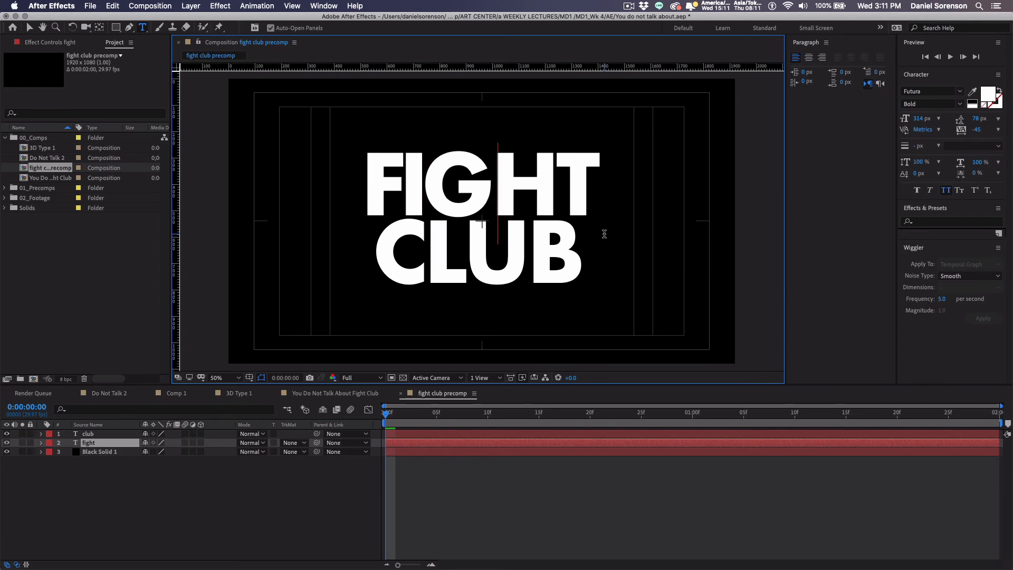
pyautogui.hotkey('alt', 'Left')
pyautogui.hotkey('alt', 'Left')
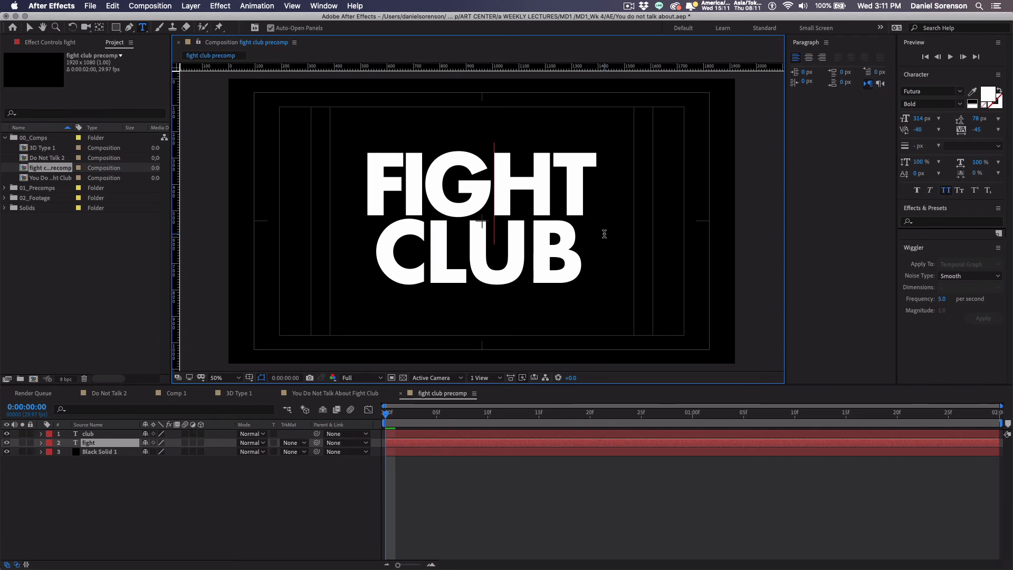
pyautogui.hotkey('alt', 'Left')
pyautogui.press('Right')
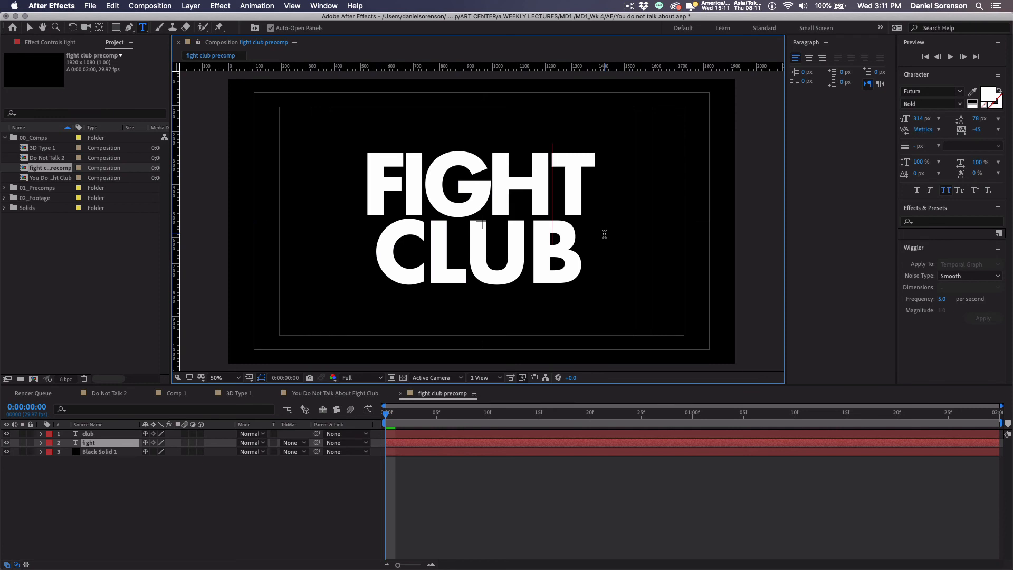
pyautogui.hotkey('alt', 'Left')
pyautogui.hotkey('alt', 'Left')
pyautogui.hotkey('alt', 'Left')
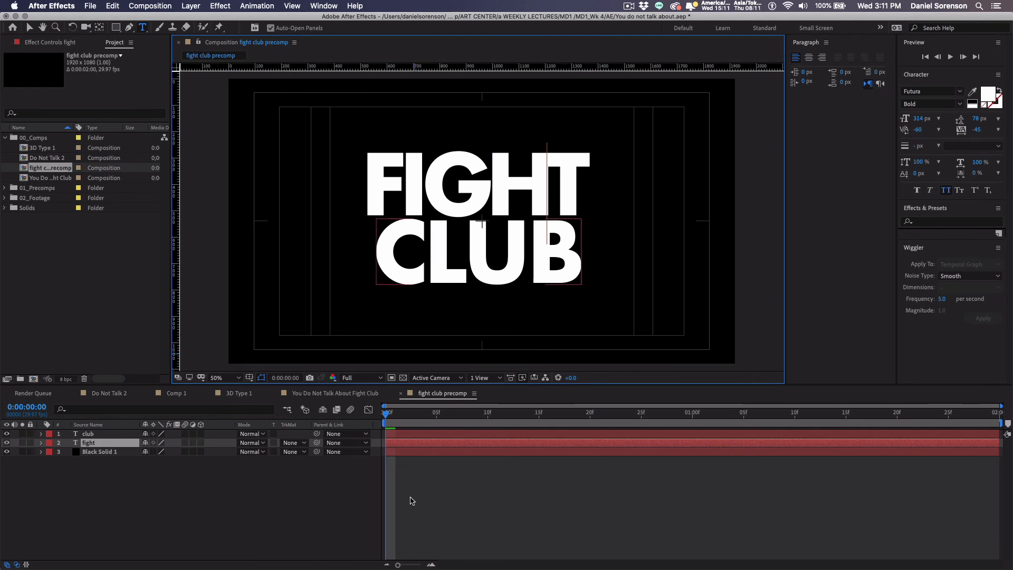
pyautogui.click(407, 497)
# Step: Tighten the kerning between the letters of CLUB, bringing the gap between U and B to -80
pyautogui.click(429, 274)
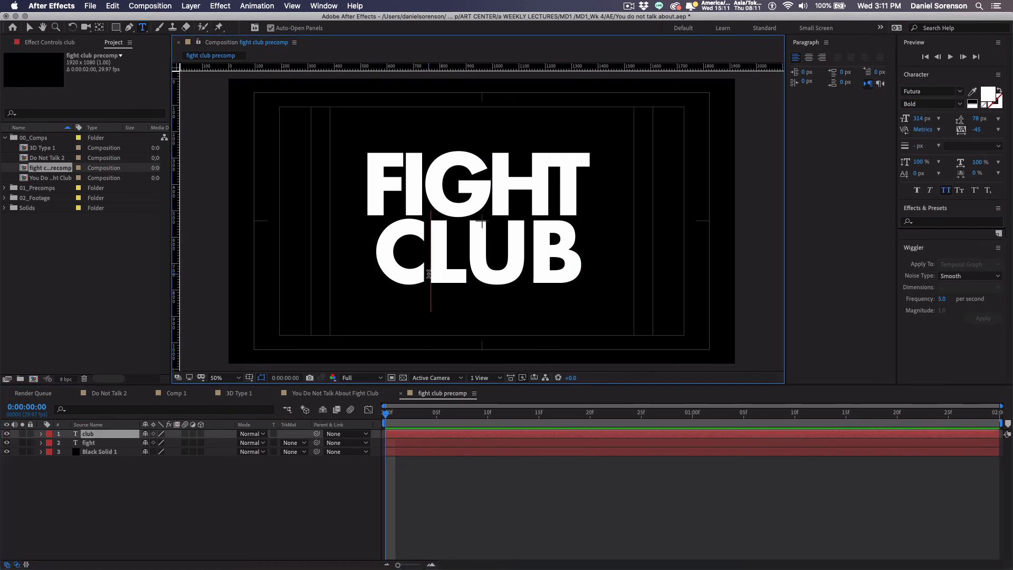
pyautogui.press('Right')
pyautogui.hotkey('alt', 'Left')
pyautogui.hotkey('alt', 'Left')
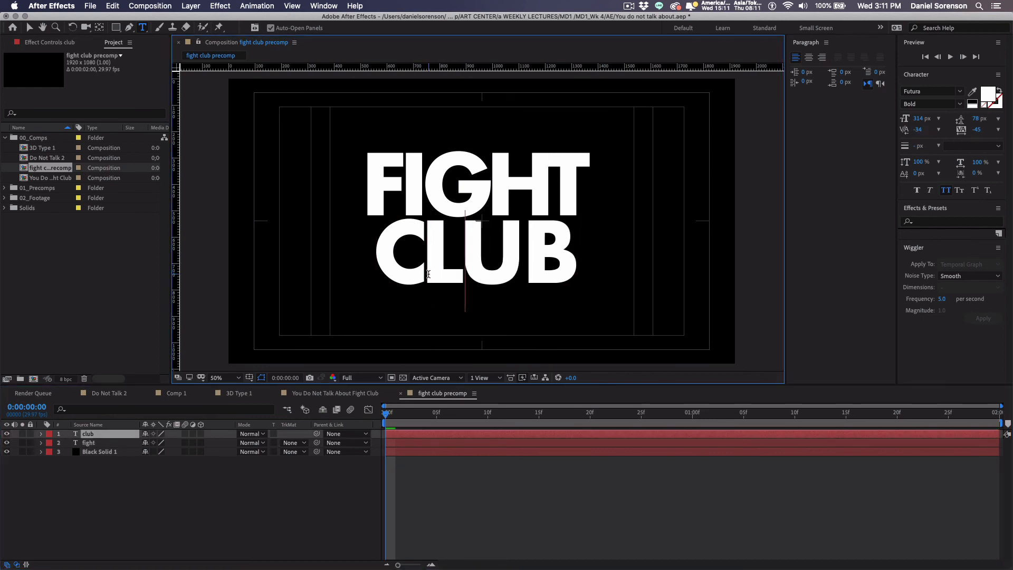
pyautogui.press('Right')
pyautogui.hotkey('alt', 'Left')
pyautogui.hotkey('alt', 'Left')
pyautogui.hotkey('alt', 'Left')
pyautogui.hotkey('alt', 'Left')
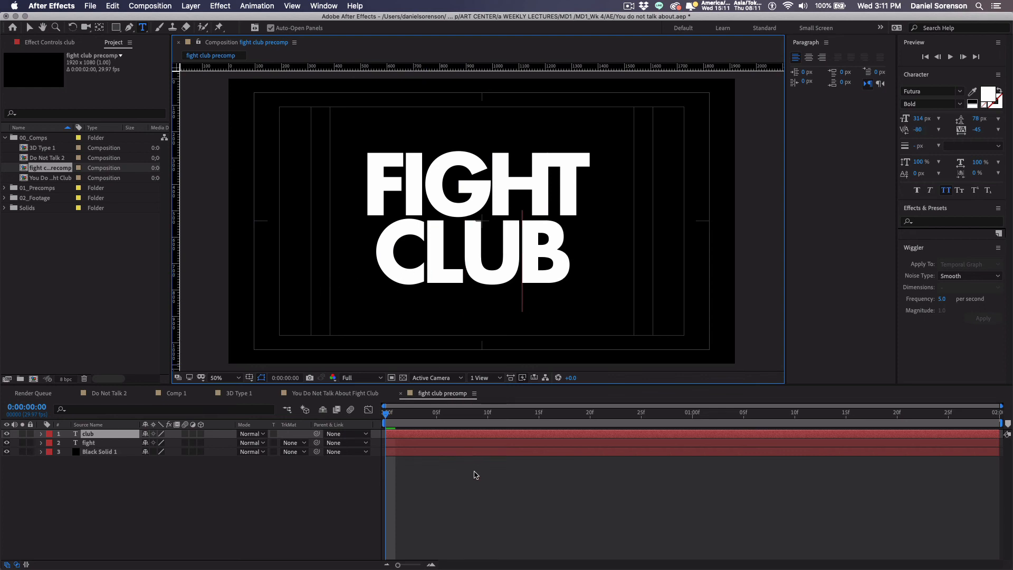
pyautogui.click(477, 474)
# Step: Nudge CLUB up against the underside of FIGHT, and shift both words together to centre them in the frame
pyautogui.press('v')
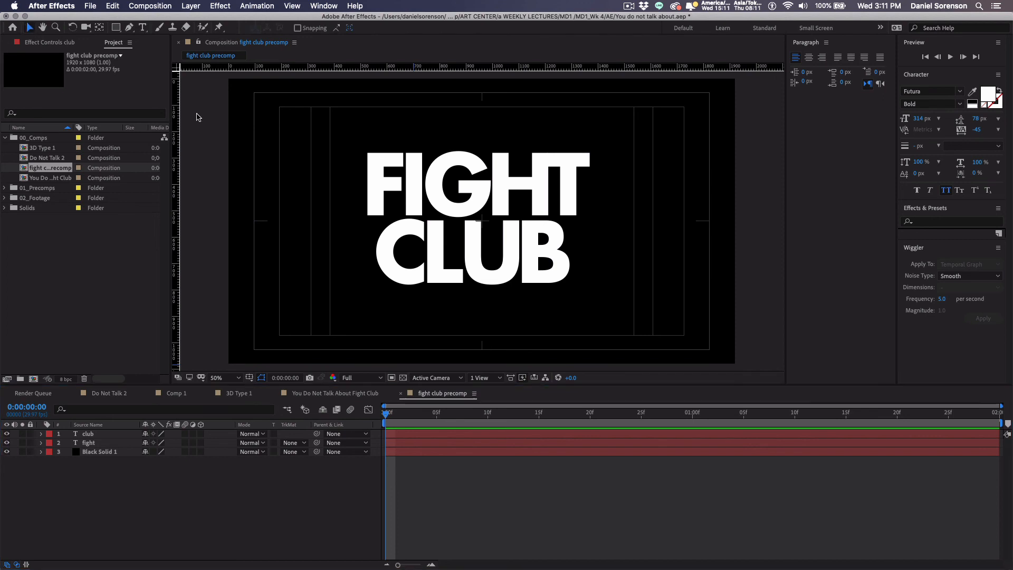
pyautogui.moveTo(490, 280); pyautogui.dragTo(494, 275)
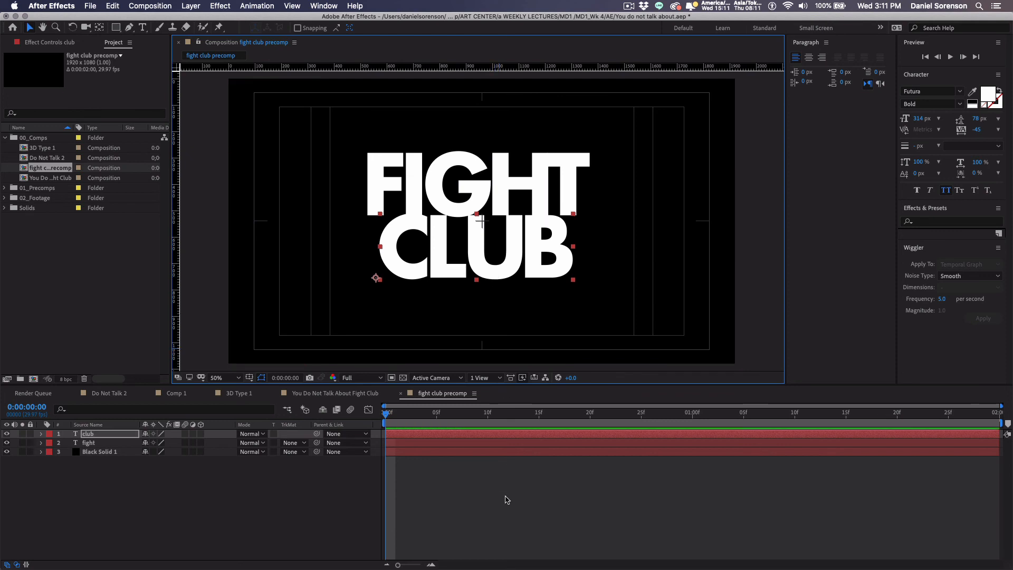
pyautogui.keyDown('shift'); pyautogui.click(89, 443); pyautogui.keyUp('shift')
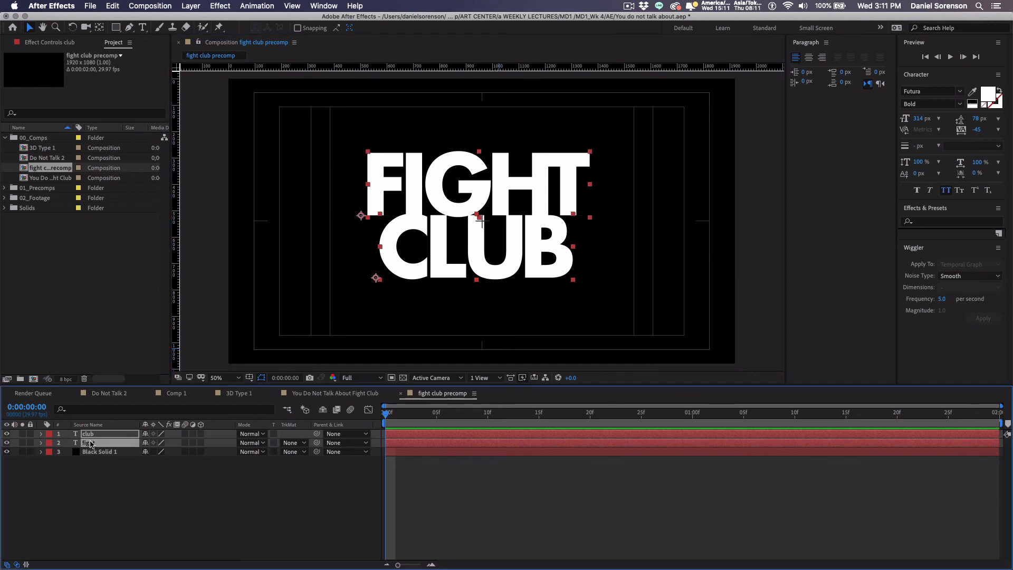
pyautogui.moveTo(480, 253); pyautogui.dragTo(486, 255)
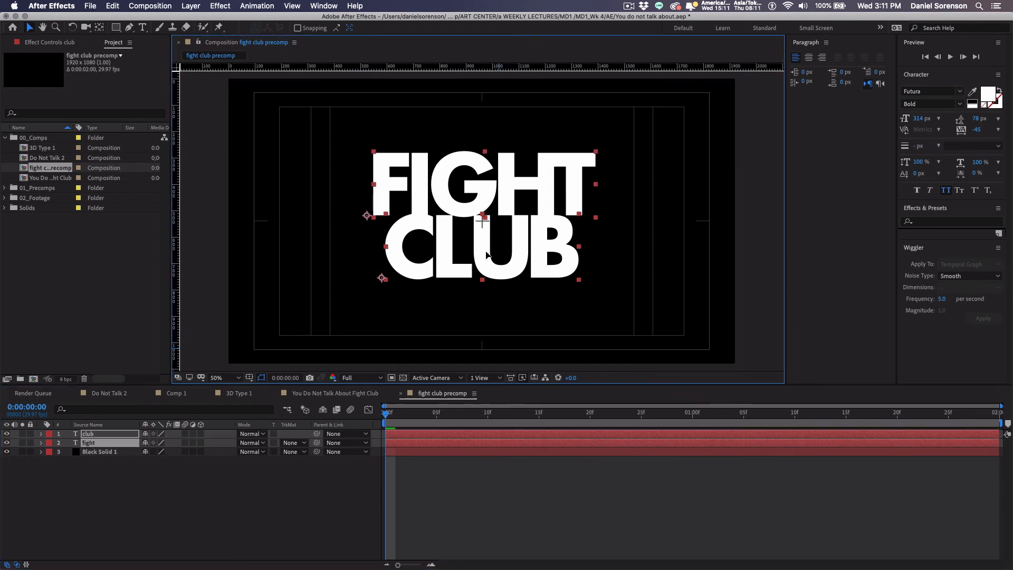
pyautogui.click(490, 503)
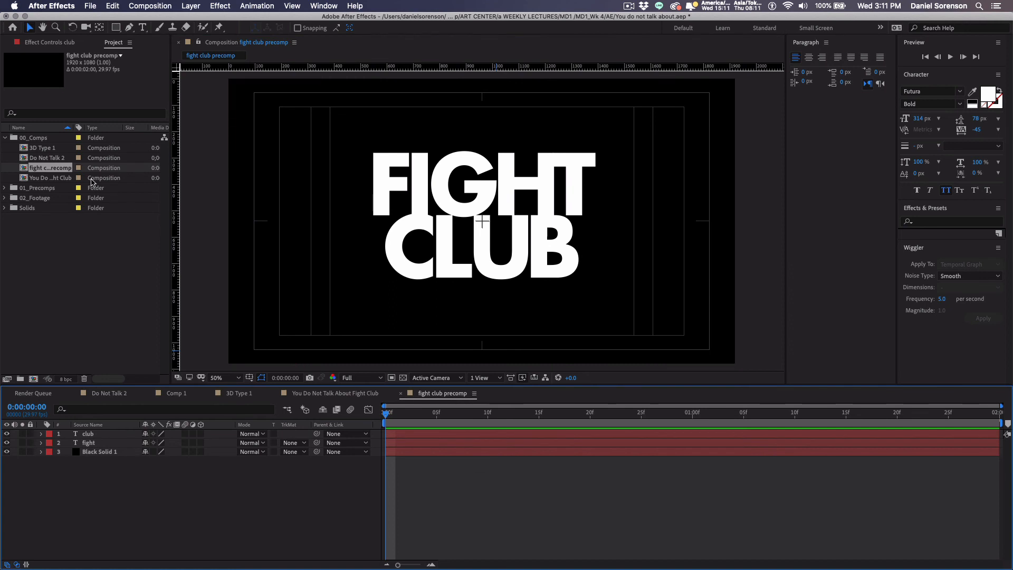
# Step: Move fight club precomp into the 01_Precomps folder and add it as the top layer of the You Do Not Talk About Fight Club composition
pyautogui.click(4, 189)
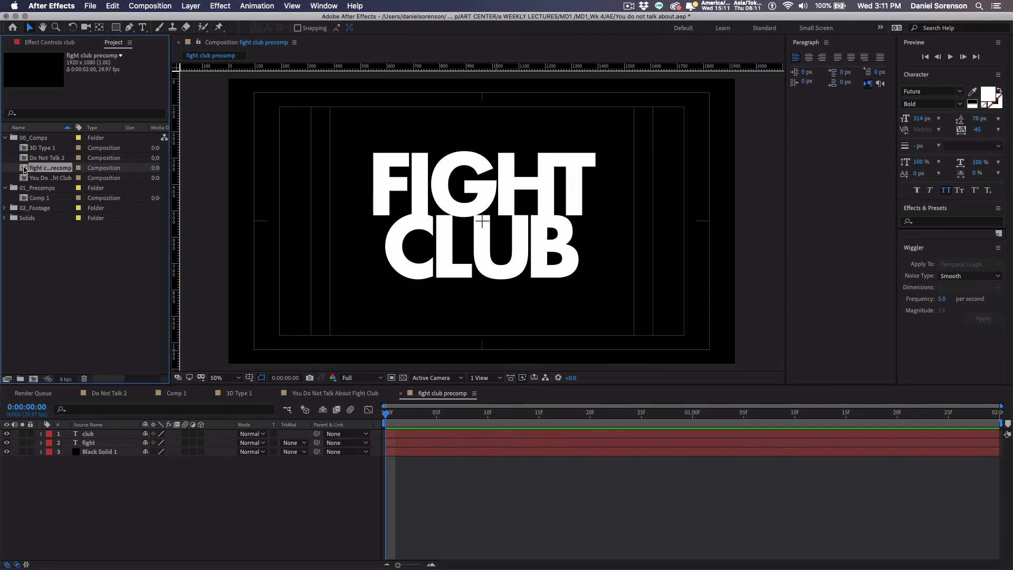
pyautogui.moveTo(26, 168); pyautogui.dragTo(35, 191)
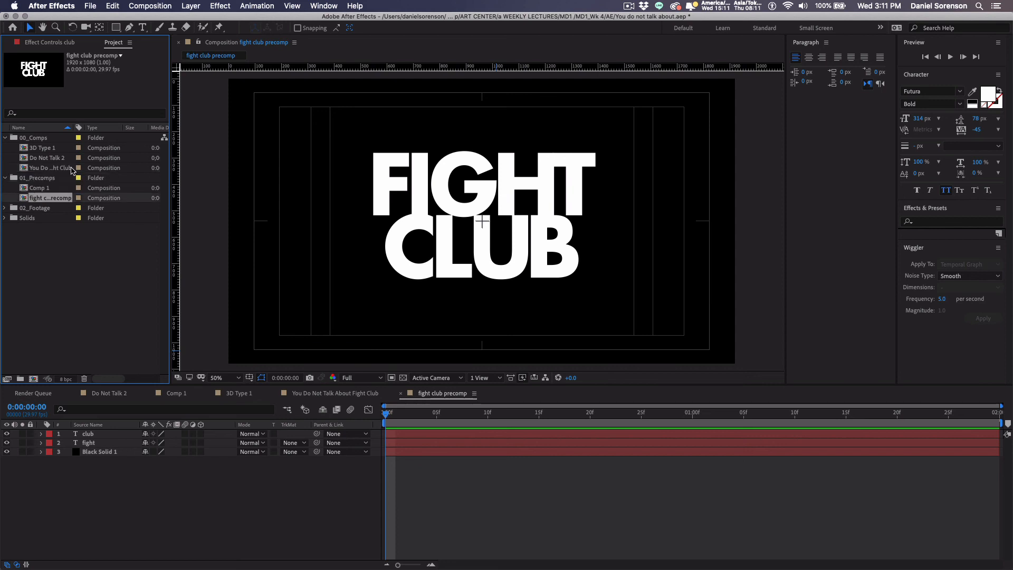
pyautogui.doubleClick(25, 169)
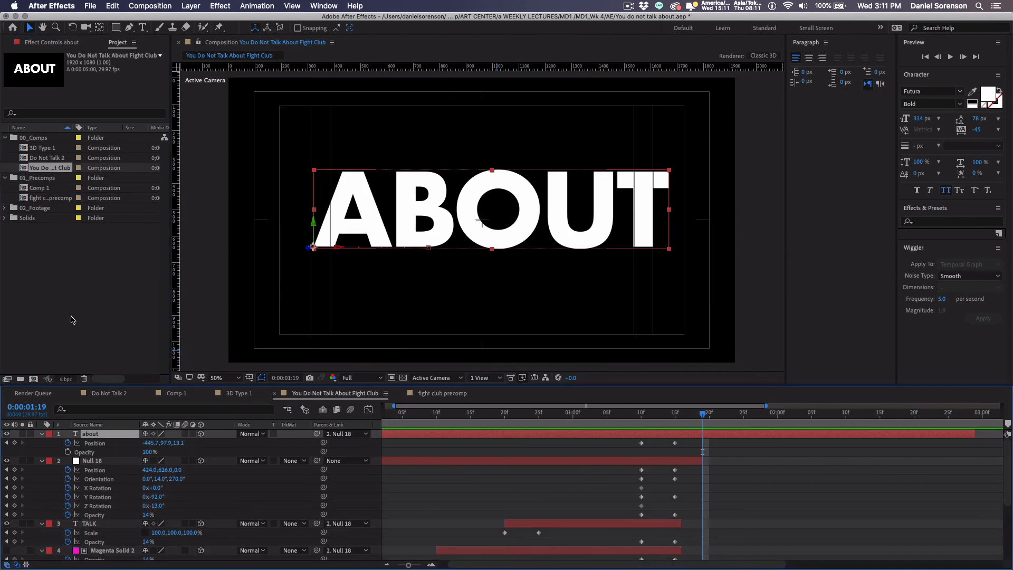
pyautogui.moveTo(26, 198); pyautogui.dragTo(108, 435)
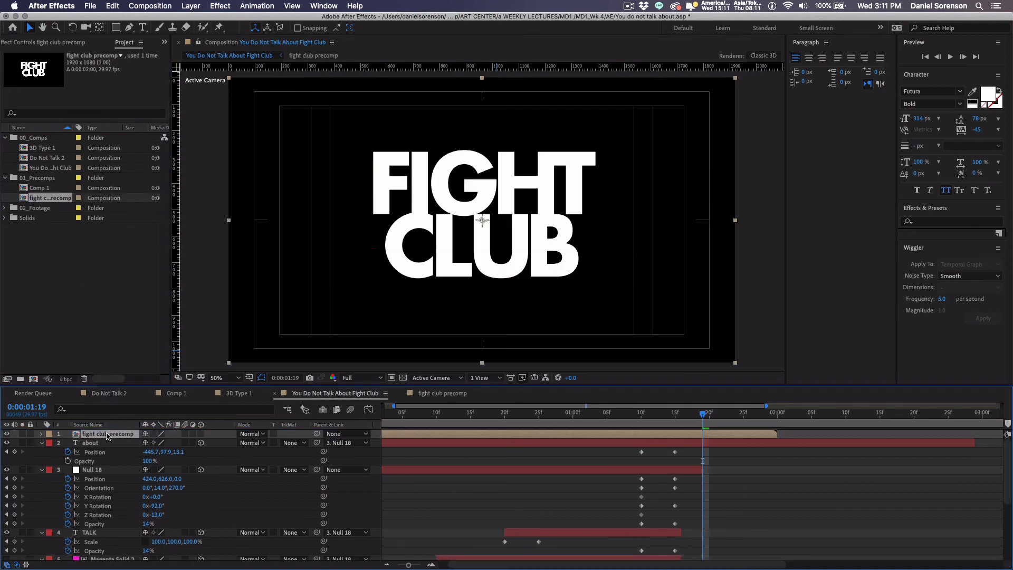
# Step: Place Null 18 directly below the precomp layer with its properties collapsed, and set the current time to 0:00:01:15 with the precomp selected
pyautogui.moveTo(89, 470); pyautogui.dragTo(91, 443)
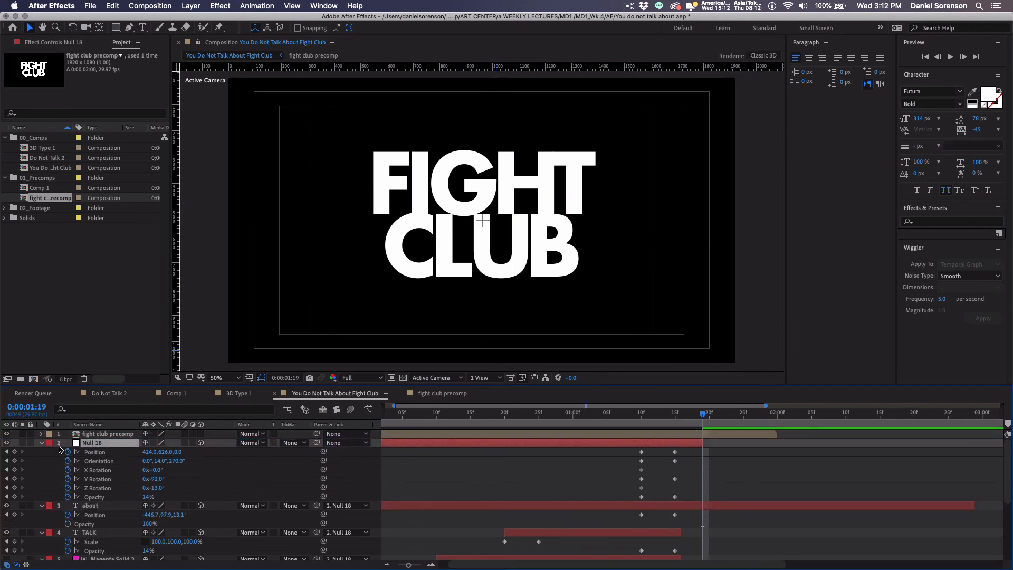
pyautogui.click(42, 444)
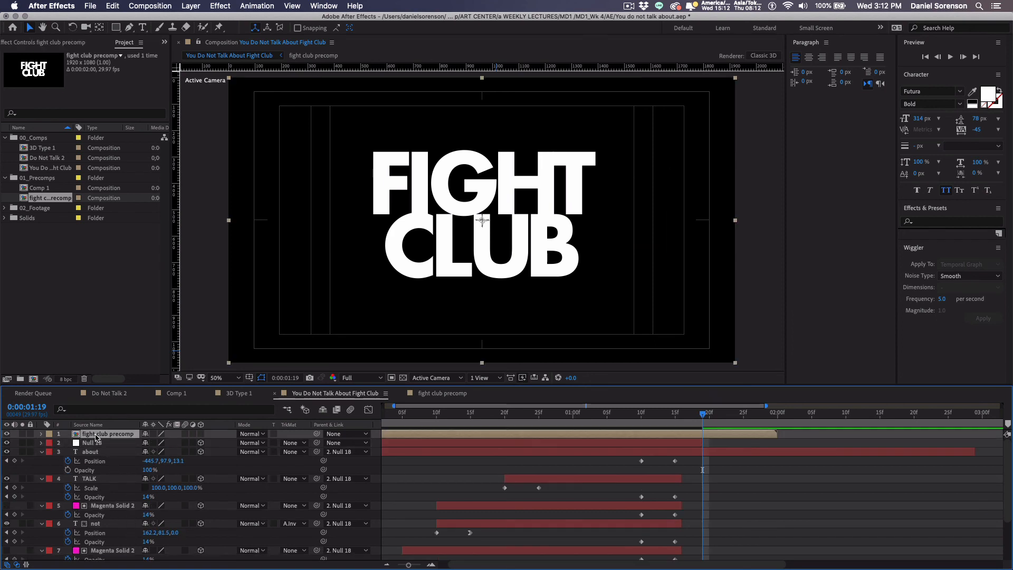
pyautogui.moveTo(638, 415); pyautogui.dragTo(675, 415)
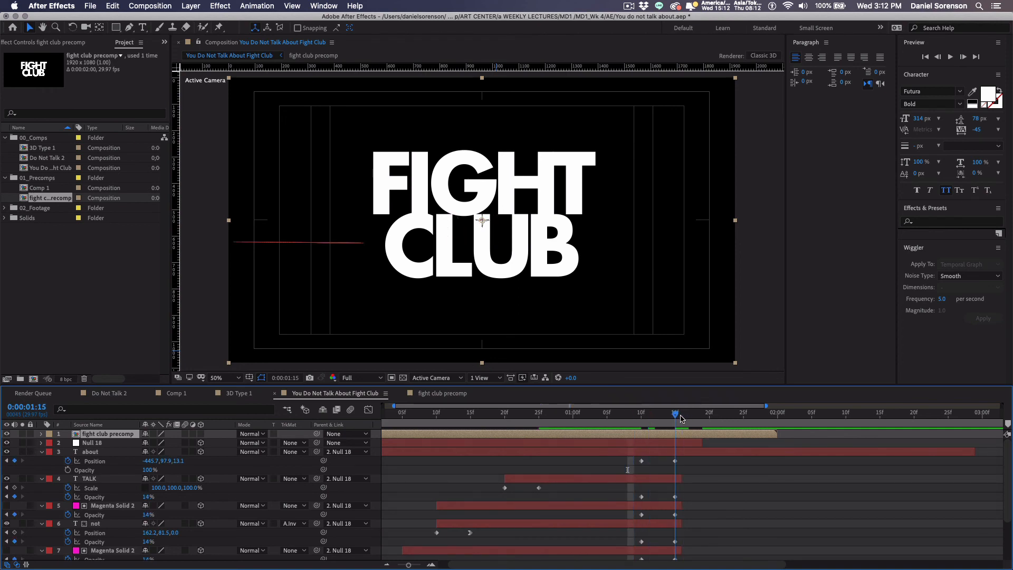
# Step: Slide the fight club precomp layer to start at about 0:00:01:19 and preview the animation from 0:00:01:00
pyautogui.moveTo(484, 434); pyautogui.dragTo(773, 432)
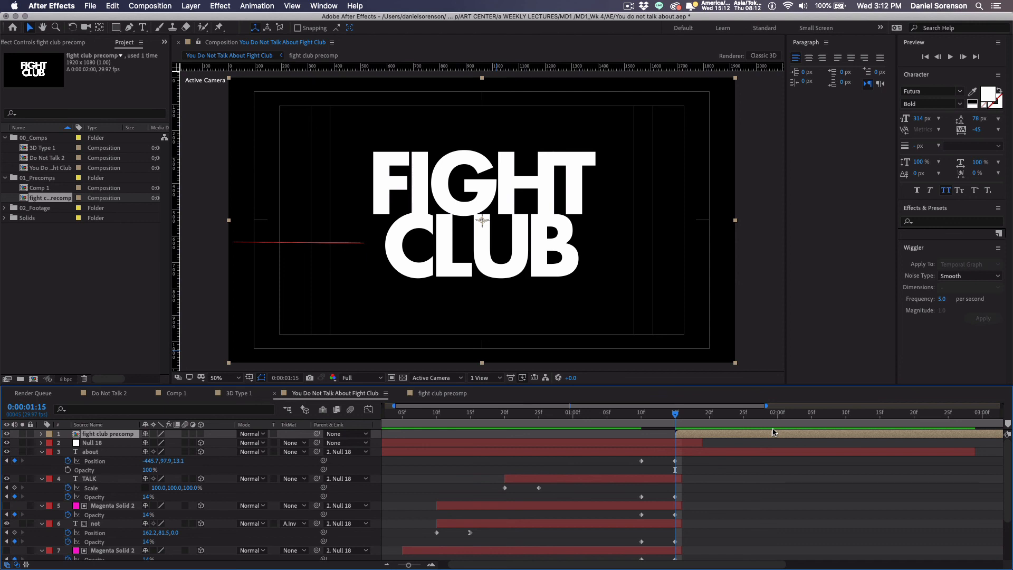
pyautogui.moveTo(773, 432); pyautogui.dragTo(800, 433)
pyautogui.moveTo(479, 415); pyautogui.dragTo(449, 420)
pyautogui.press('space')
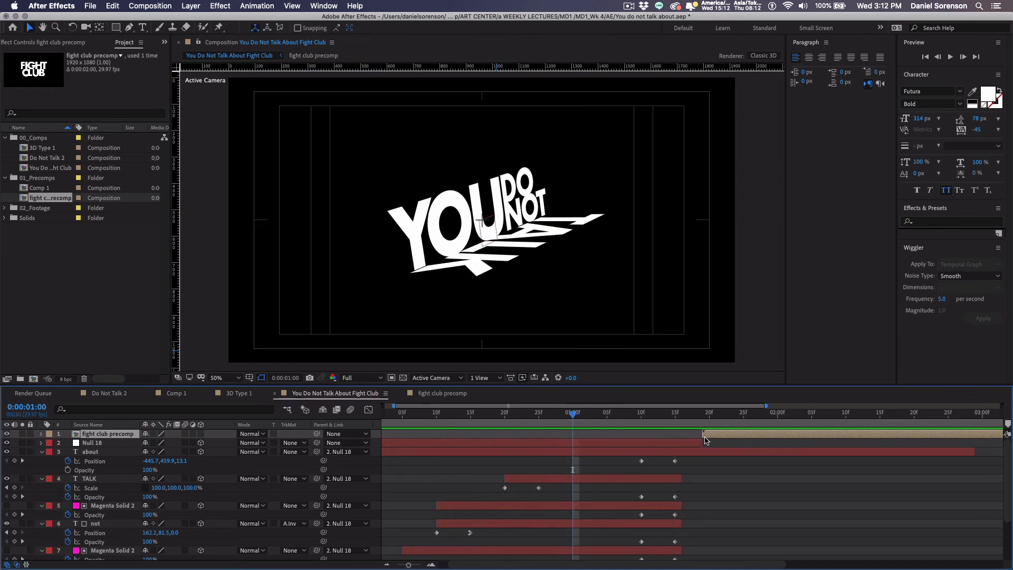
pyautogui.press('space')
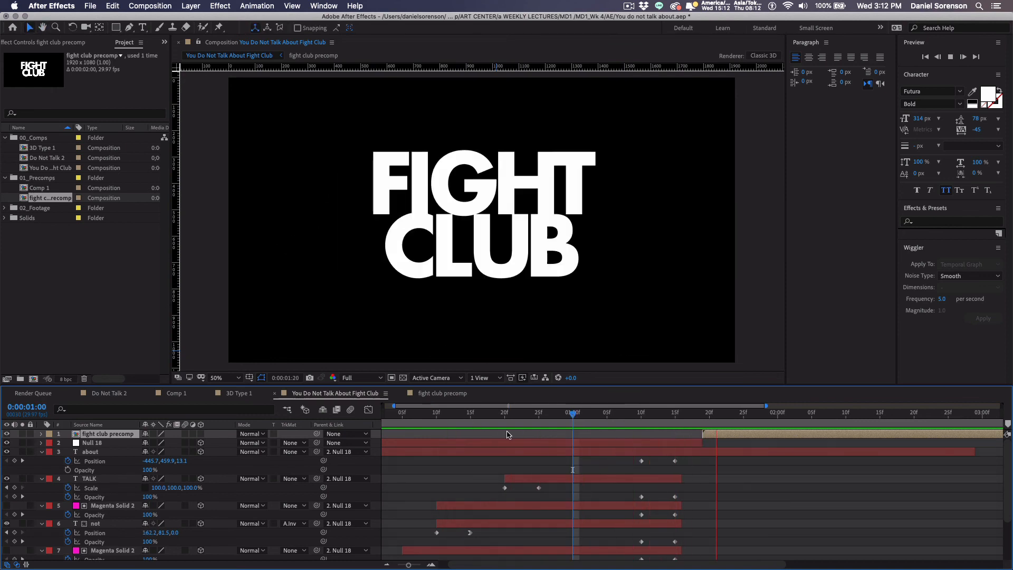
# Step: Slide the fight club precomp layer to start at about 0:00:02:11 and preview the animation from the beginning
pyautogui.click(780, 433)
pyautogui.moveTo(750, 436); pyautogui.dragTo(900, 436)
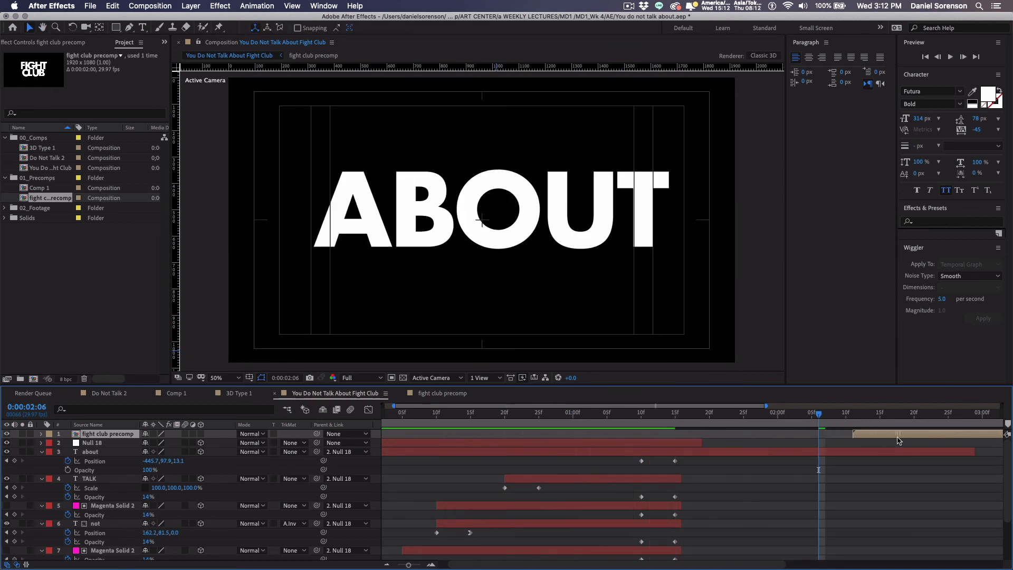
pyautogui.moveTo(389, 416); pyautogui.dragTo(368, 421)
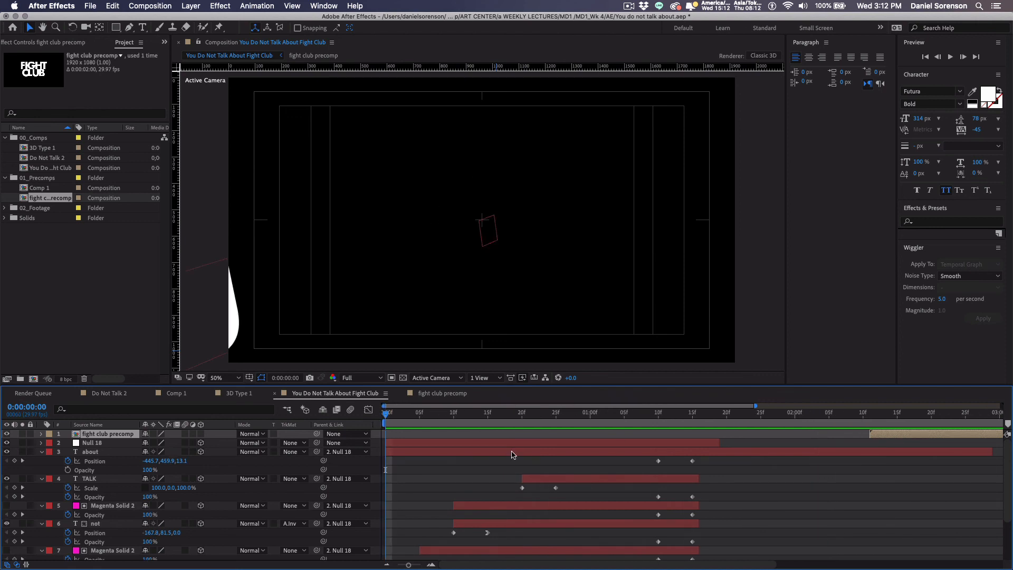
pyautogui.press('space')
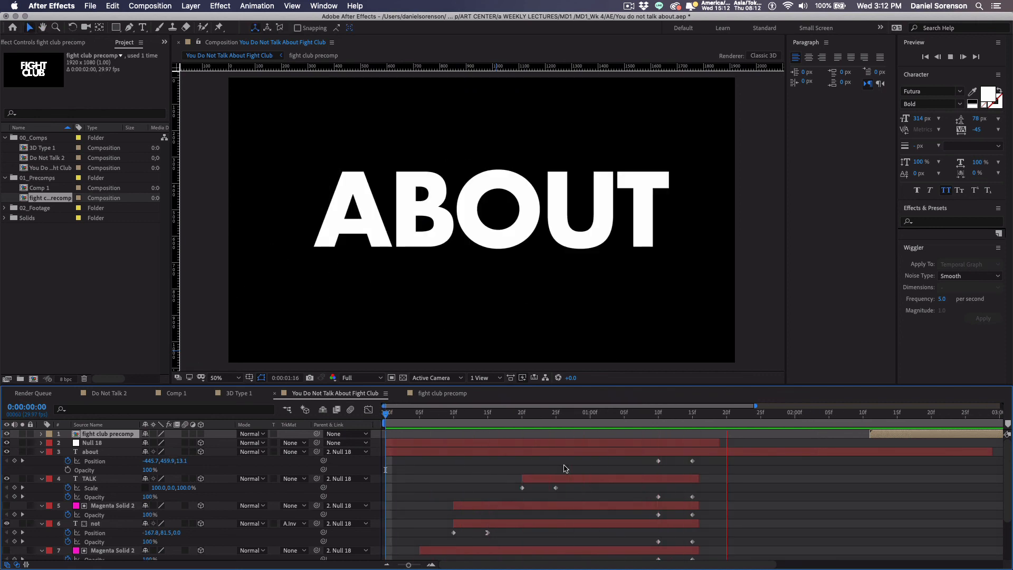
pyautogui.press('space')
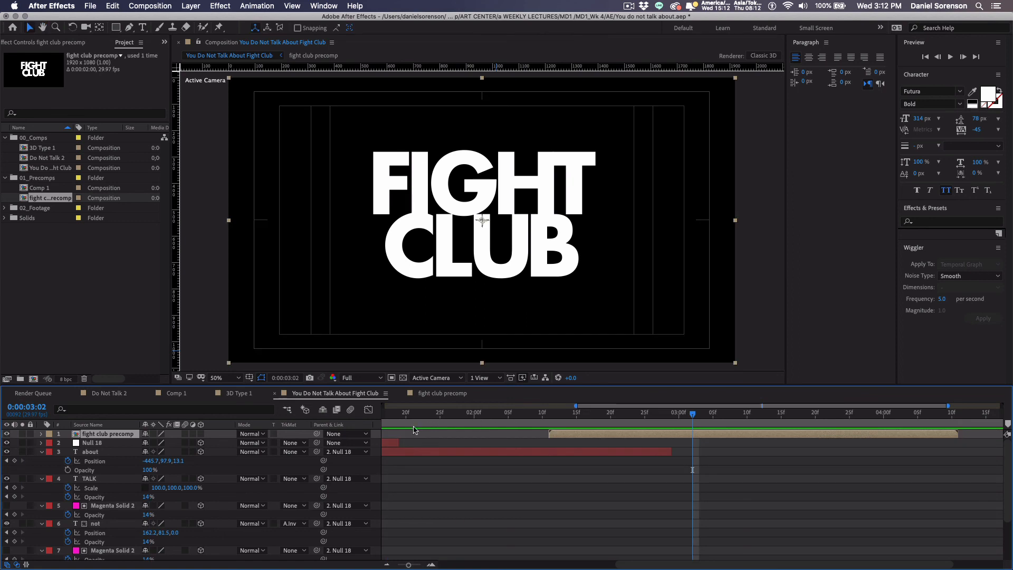
# Step: At 0:00:00:00, set the YOU layer's X position to -1409 so it starts fully off screen, and preview the animation
pyautogui.moveTo(407, 565); pyautogui.dragTo(358, 569)
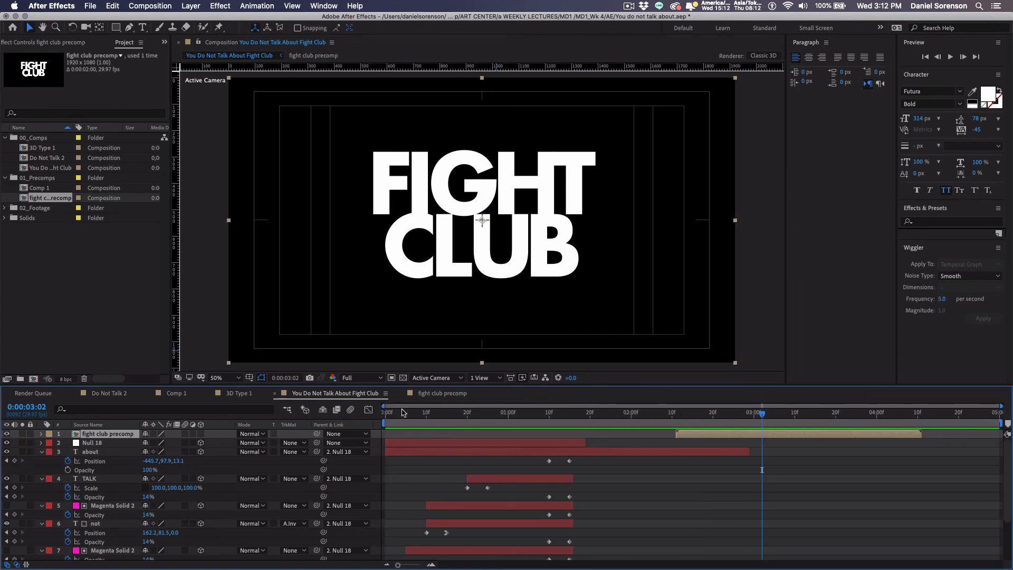
pyautogui.moveTo(394, 414); pyautogui.dragTo(386, 415)
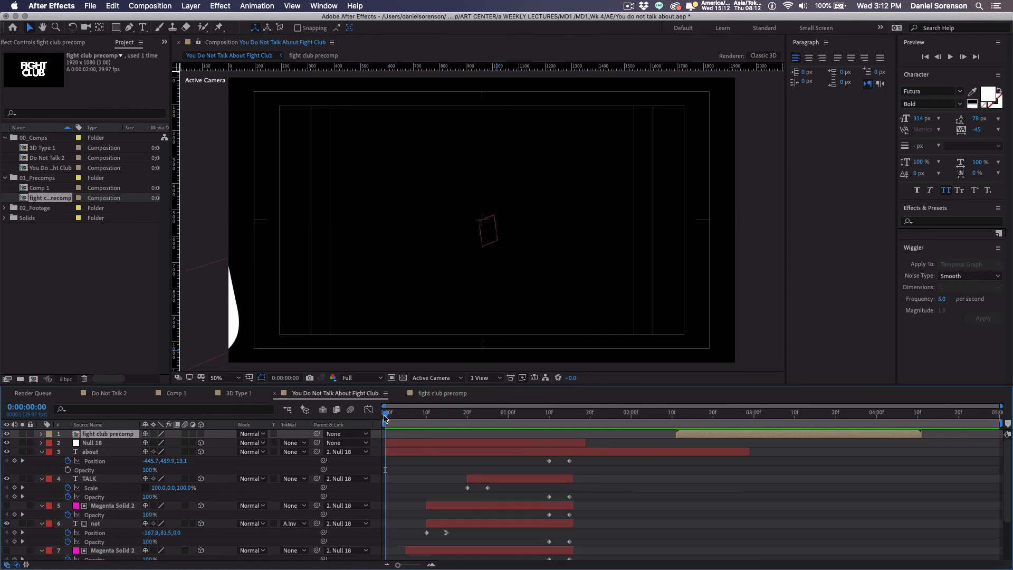
pyautogui.scroll(-5, 218, 503)
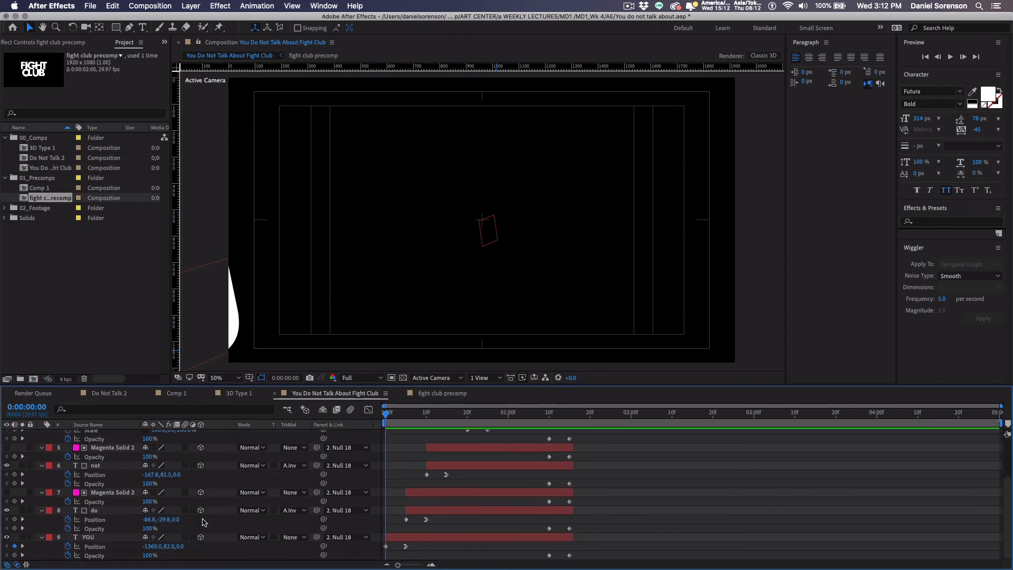
pyautogui.moveTo(150, 546); pyautogui.dragTo(127, 549)
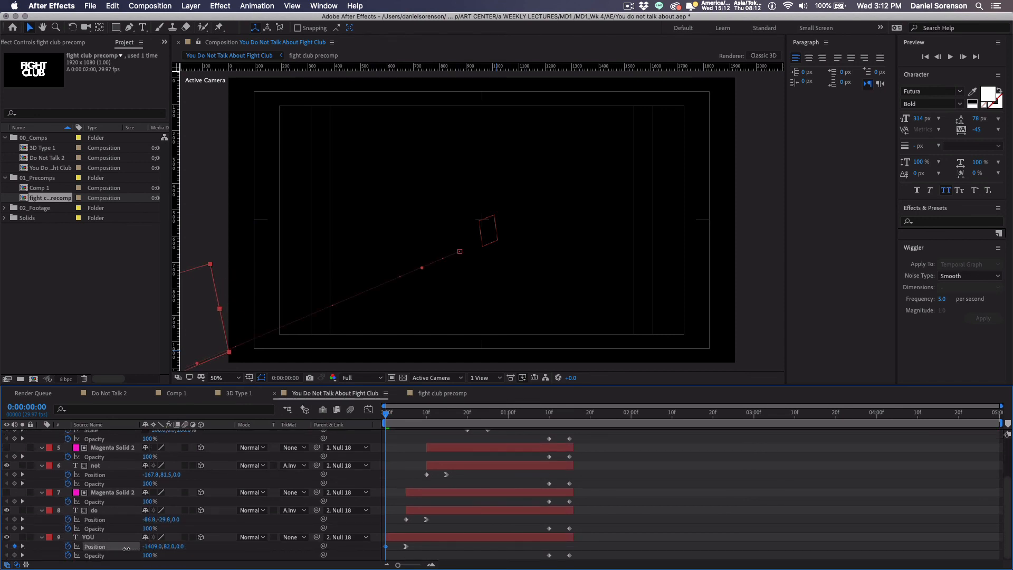
pyautogui.press('space')
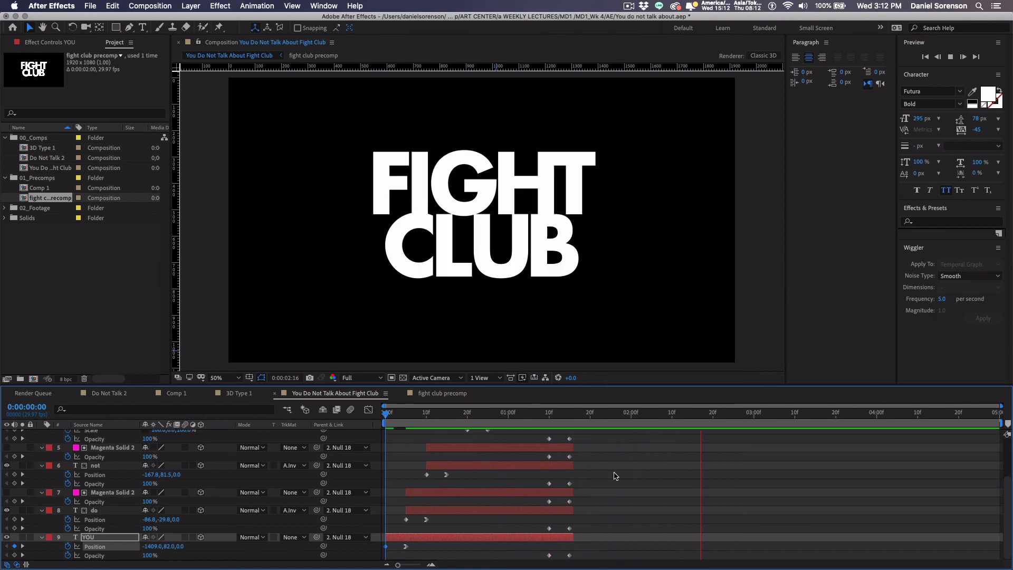
pyautogui.press('space')
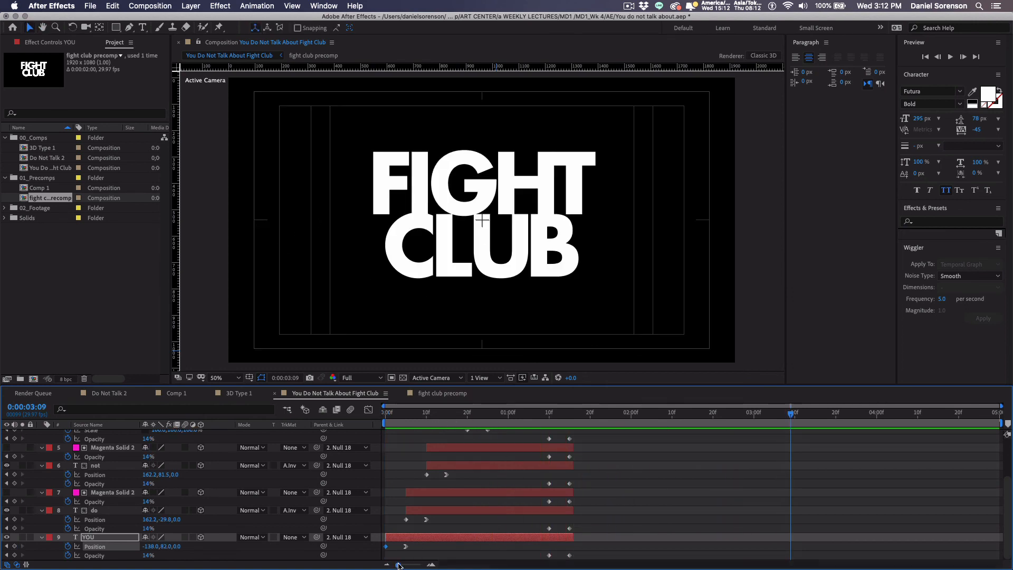
# Step: Shift the fight club precomp layer to start at about 0:00:02:05 and place the current time at 0:00:02:11
pyautogui.moveTo(398, 566); pyautogui.dragTo(400, 565)
pyautogui.scroll(3, 587, 504)
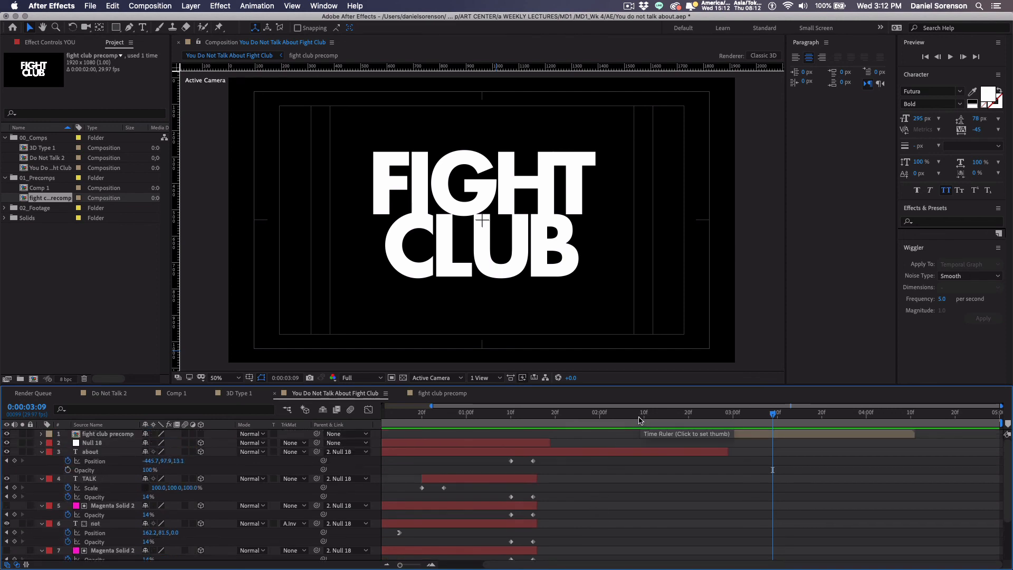
pyautogui.moveTo(646, 416)
pyautogui.mouseDown()
pyautogui.moveTo(665, 435)
pyautogui.moveTo(640, 434)
pyautogui.mouseUp()
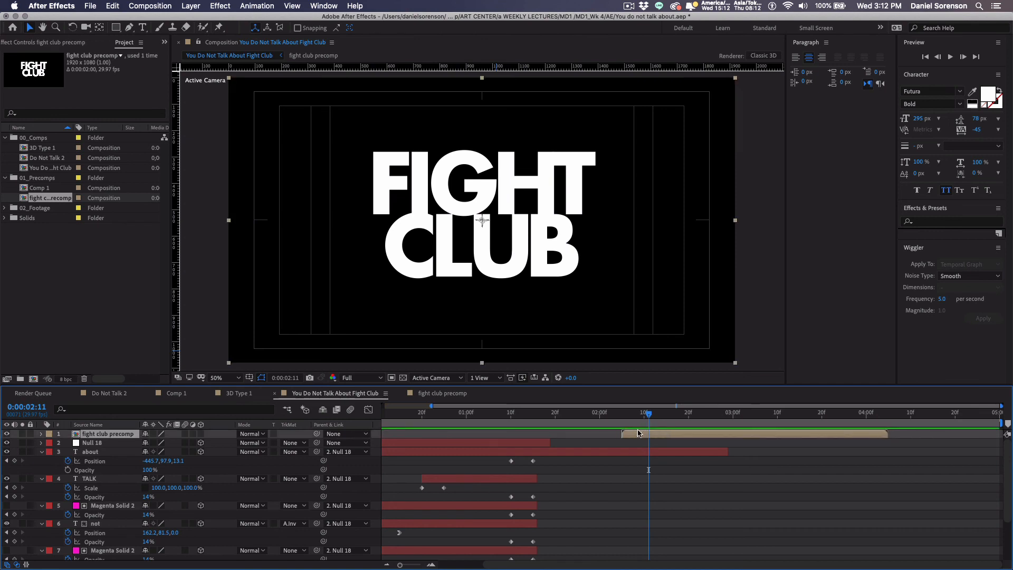
# Step: Keyframe the precomp's current Position at 0:00:02:11 and set its X position to 2920 at 0:00:02:05 so it slides in
pyautogui.doubleClick(634, 434)
pyautogui.press('p')
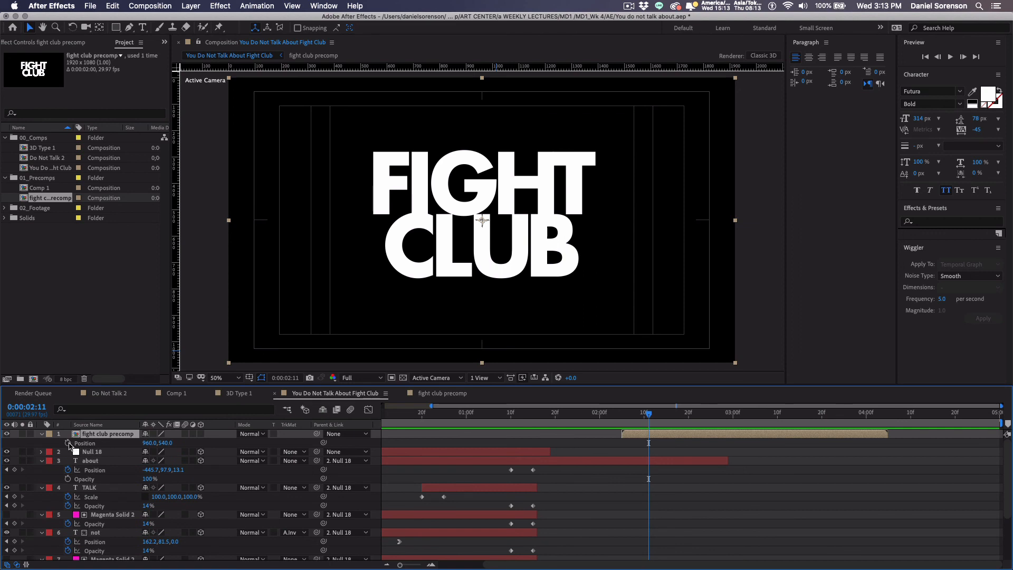
pyautogui.click(68, 443)
pyautogui.moveTo(636, 419); pyautogui.dragTo(622, 424)
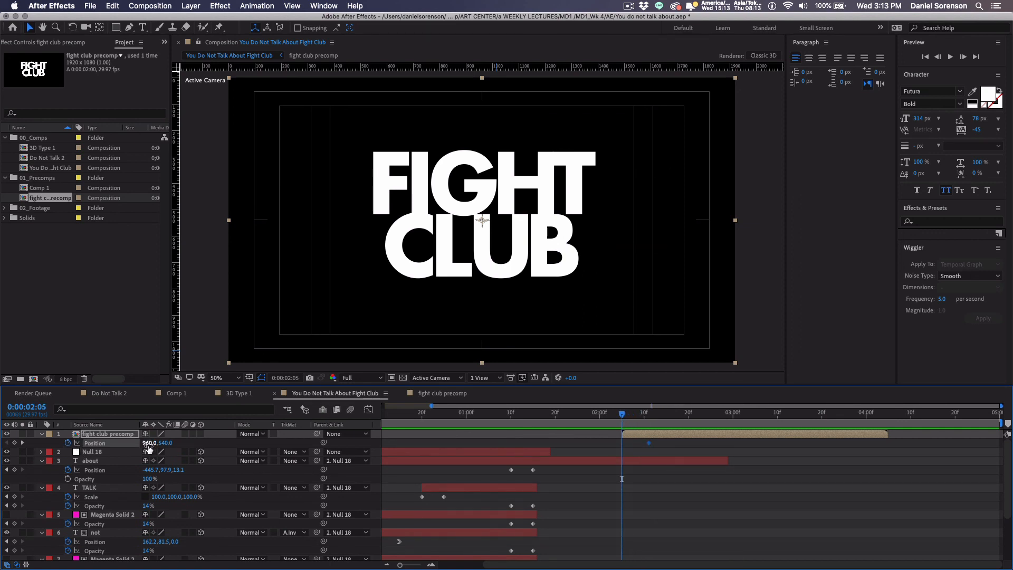
pyautogui.moveTo(150, 448); pyautogui.dragTo(673, 472)
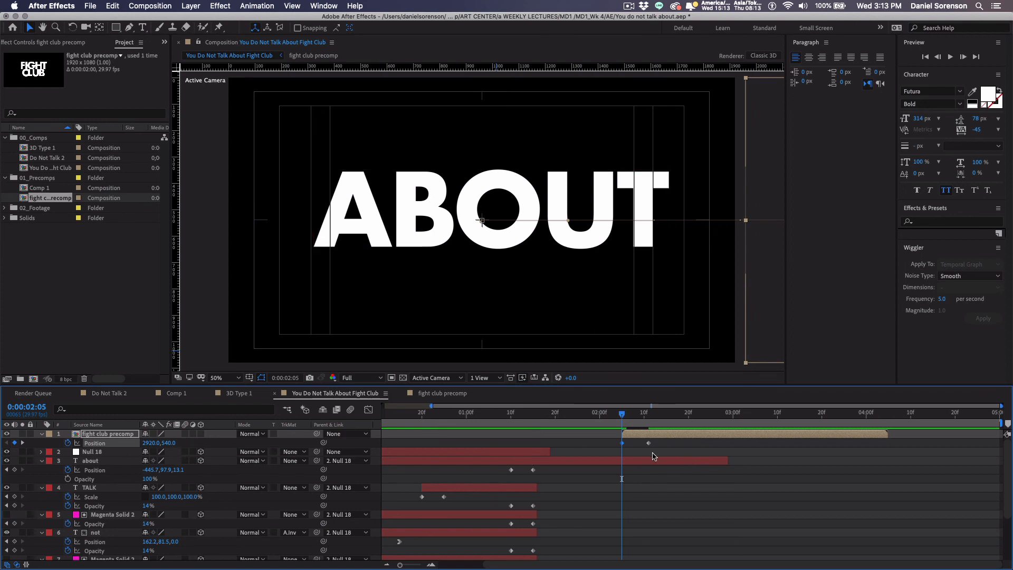
# Step: Trim the about layer to end just after the precomp's second Position keyframe, and scrub through the transition to check it
pyautogui.click(693, 463)
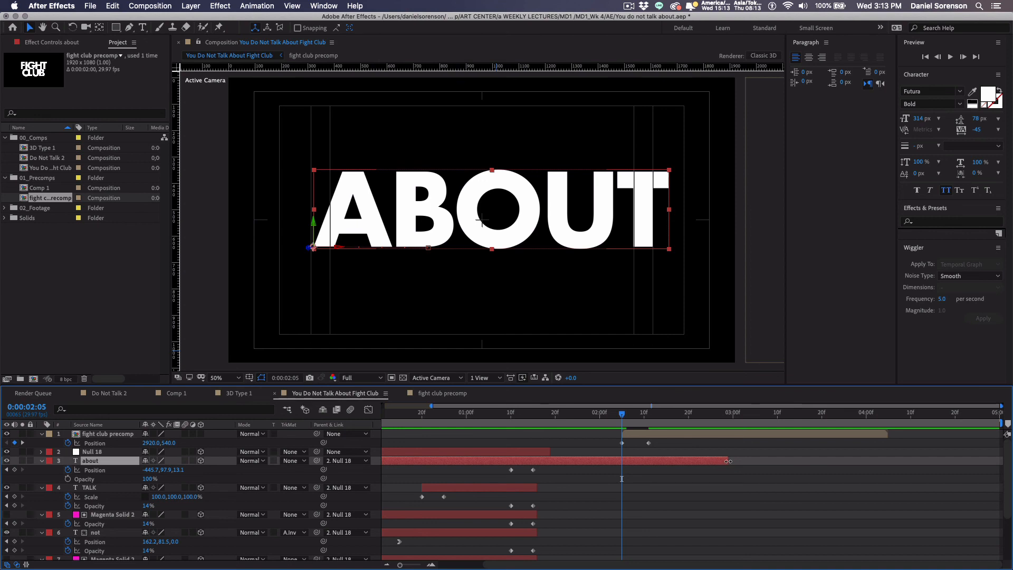
pyautogui.moveTo(728, 461); pyautogui.dragTo(652, 461)
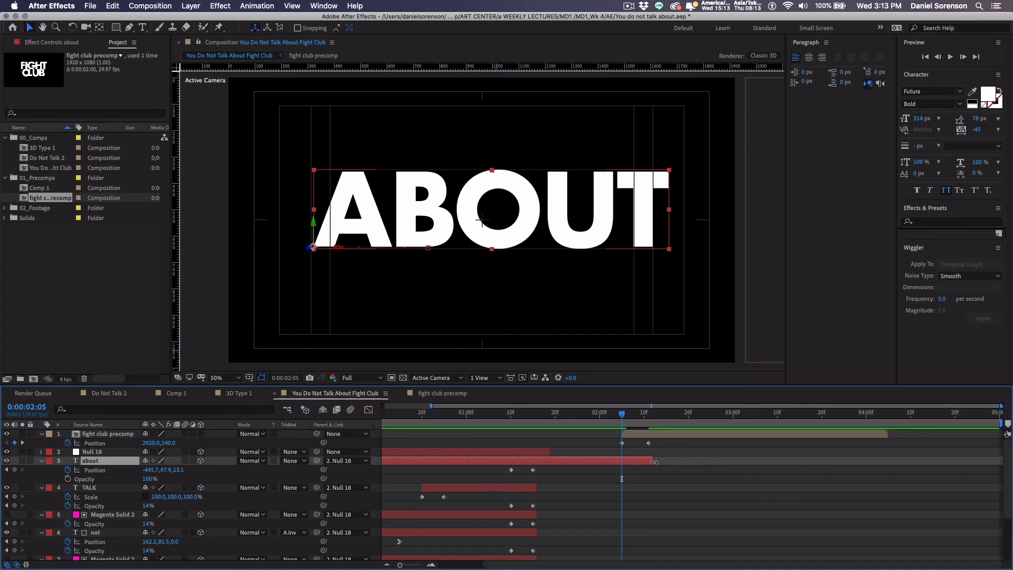
pyautogui.moveTo(496, 414); pyautogui.dragTo(667, 451)
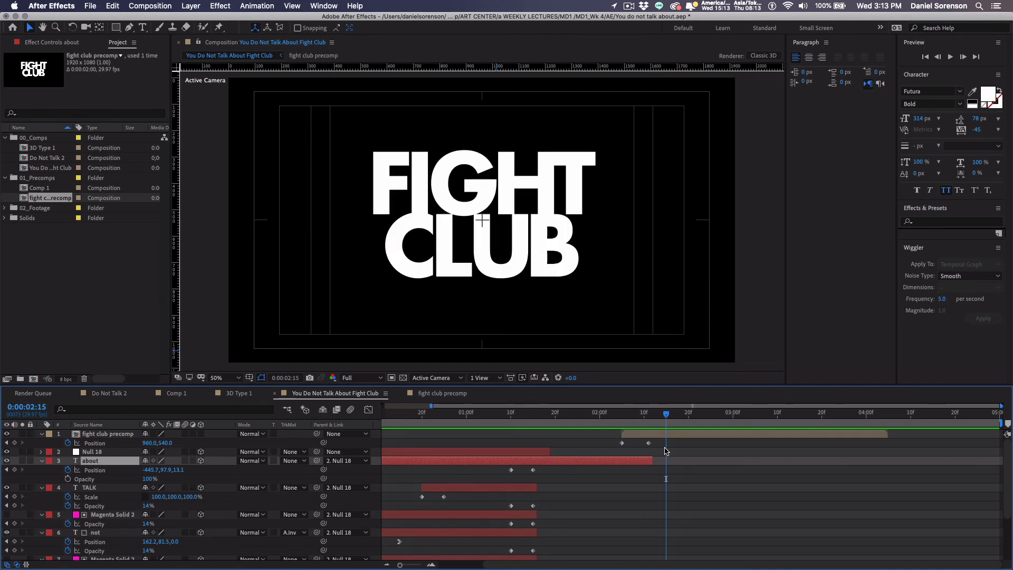
# Step: Draw a rectangular mask on the fight club precomp layer, slightly larger than the composition frame
pyautogui.press(',')
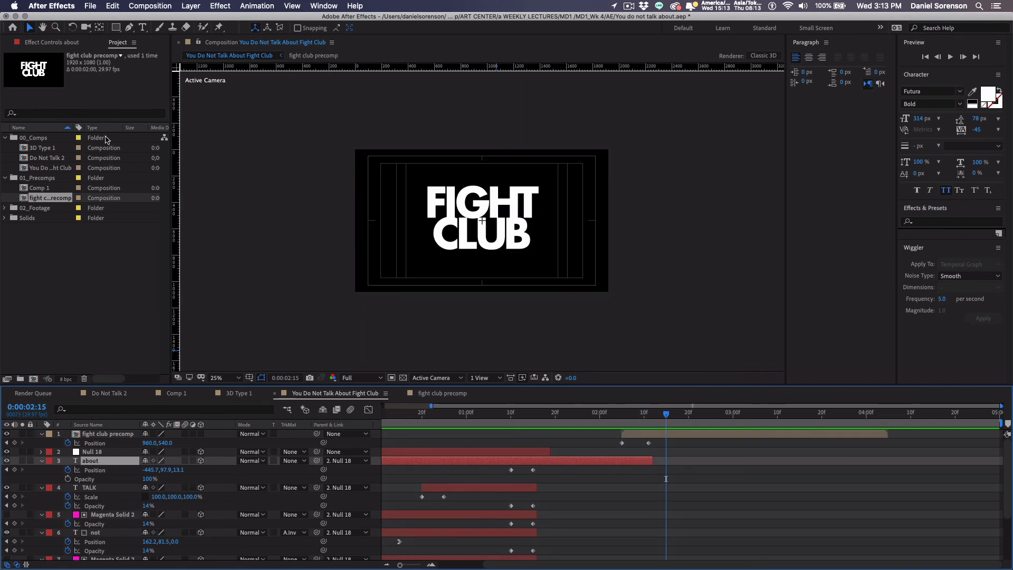
pyautogui.click(116, 27)
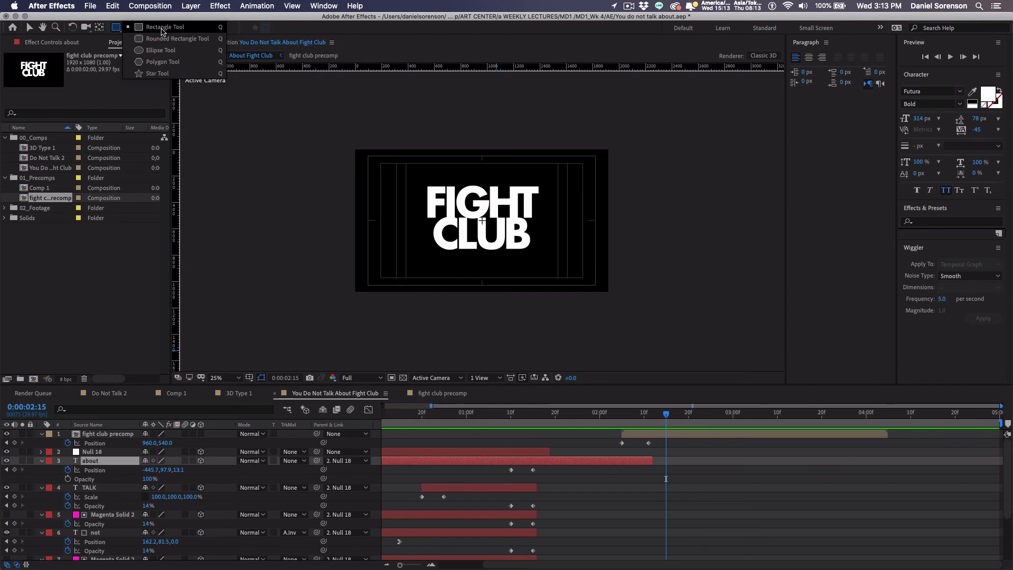
pyautogui.click(158, 27)
pyautogui.click(110, 434)
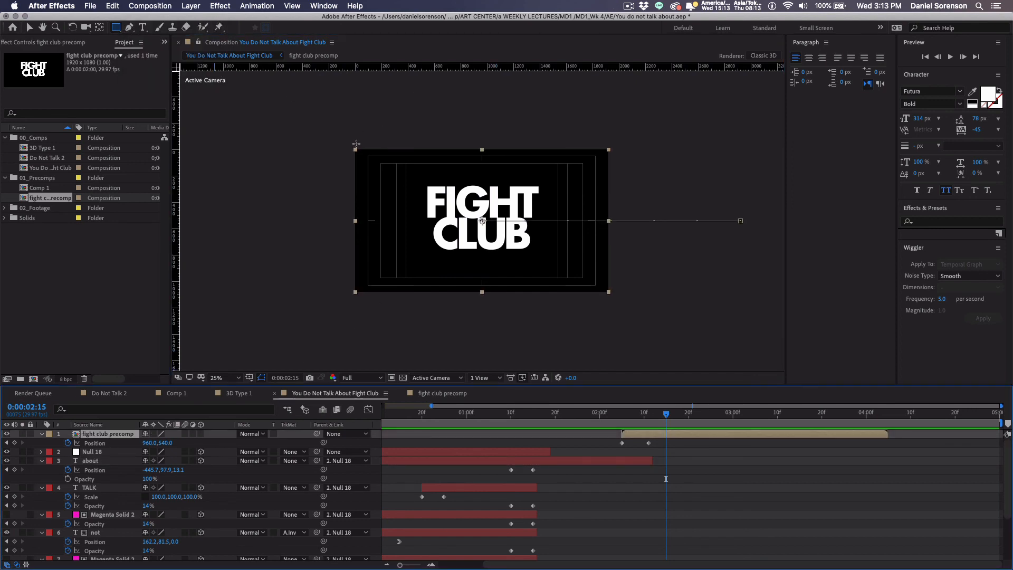
pyautogui.moveTo(356, 143); pyautogui.dragTo(613, 298)
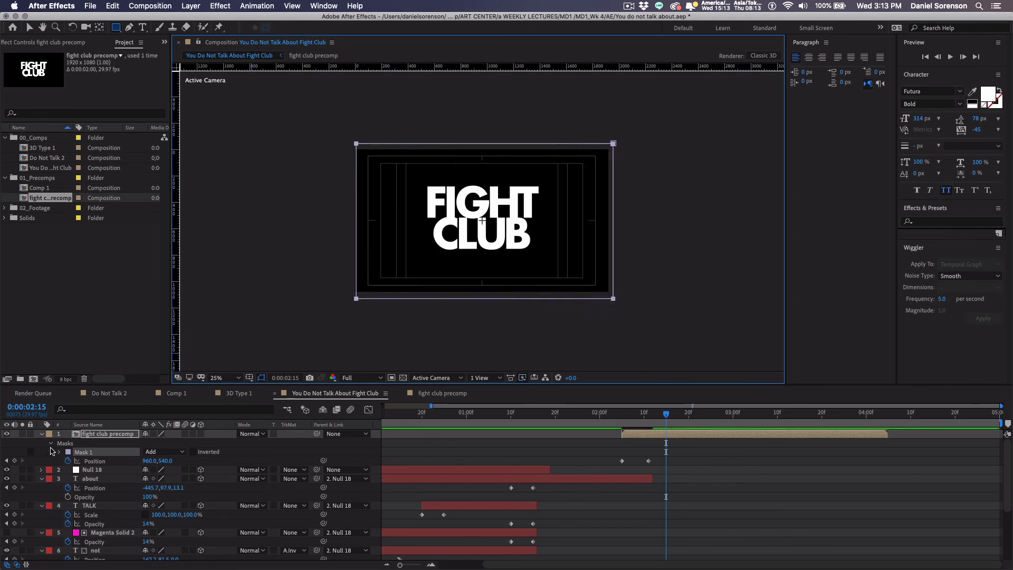
# Step: At 0:00:02:08, set Mask 1's horizontal feather to 197 pixels, keyframe it, and scrub through the transition to 0:00:02:22
pyautogui.click(60, 452)
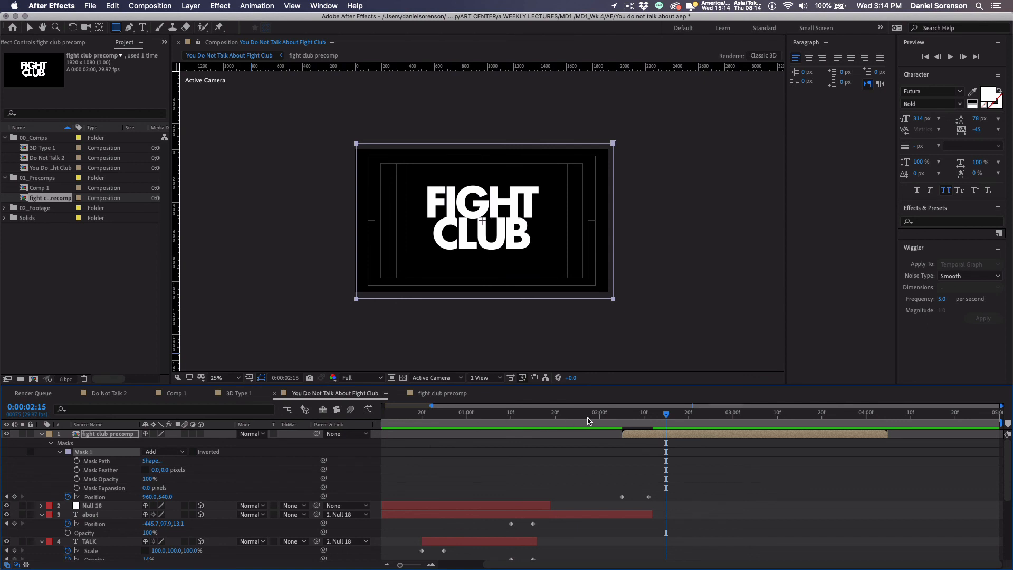
pyautogui.moveTo(599, 418); pyautogui.dragTo(637, 422)
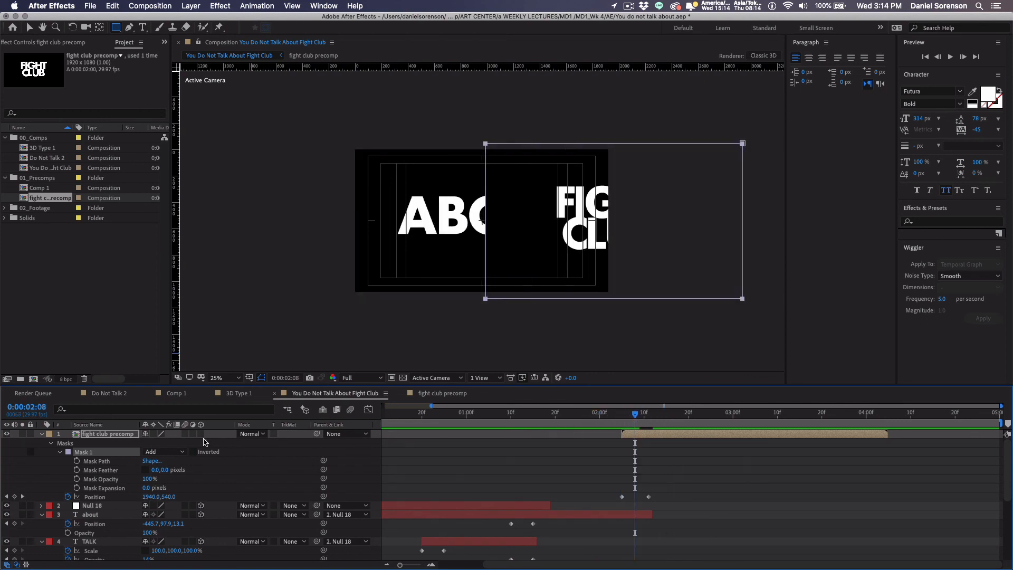
pyautogui.moveTo(153, 470); pyautogui.dragTo(265, 472)
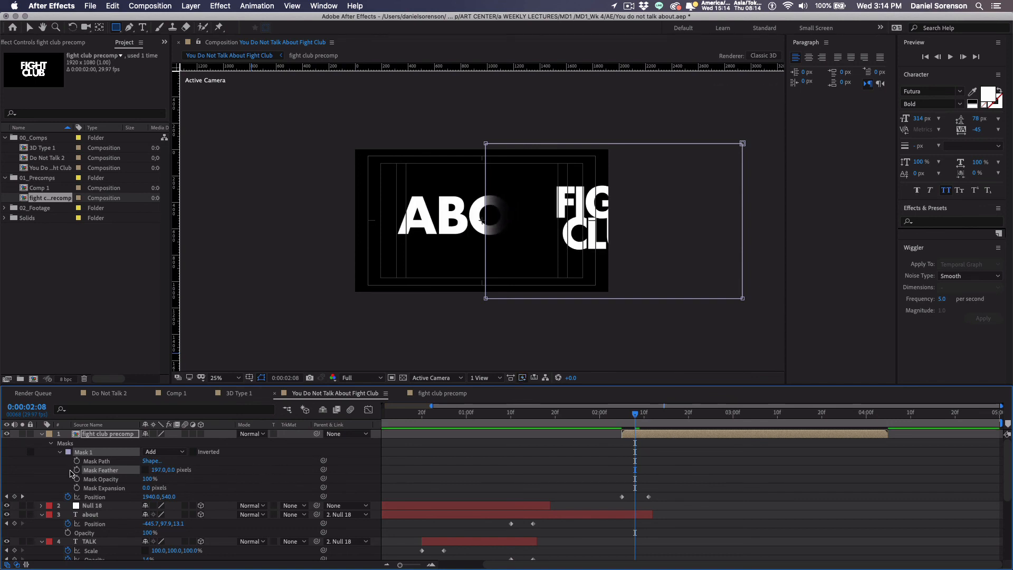
pyautogui.click(76, 470)
pyautogui.moveTo(612, 415); pyautogui.dragTo(749, 473)
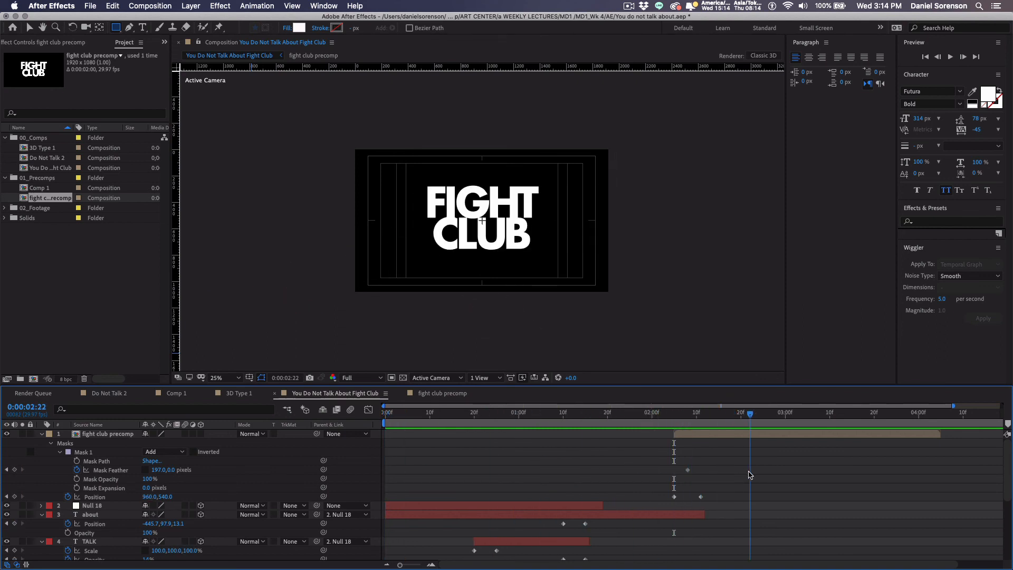